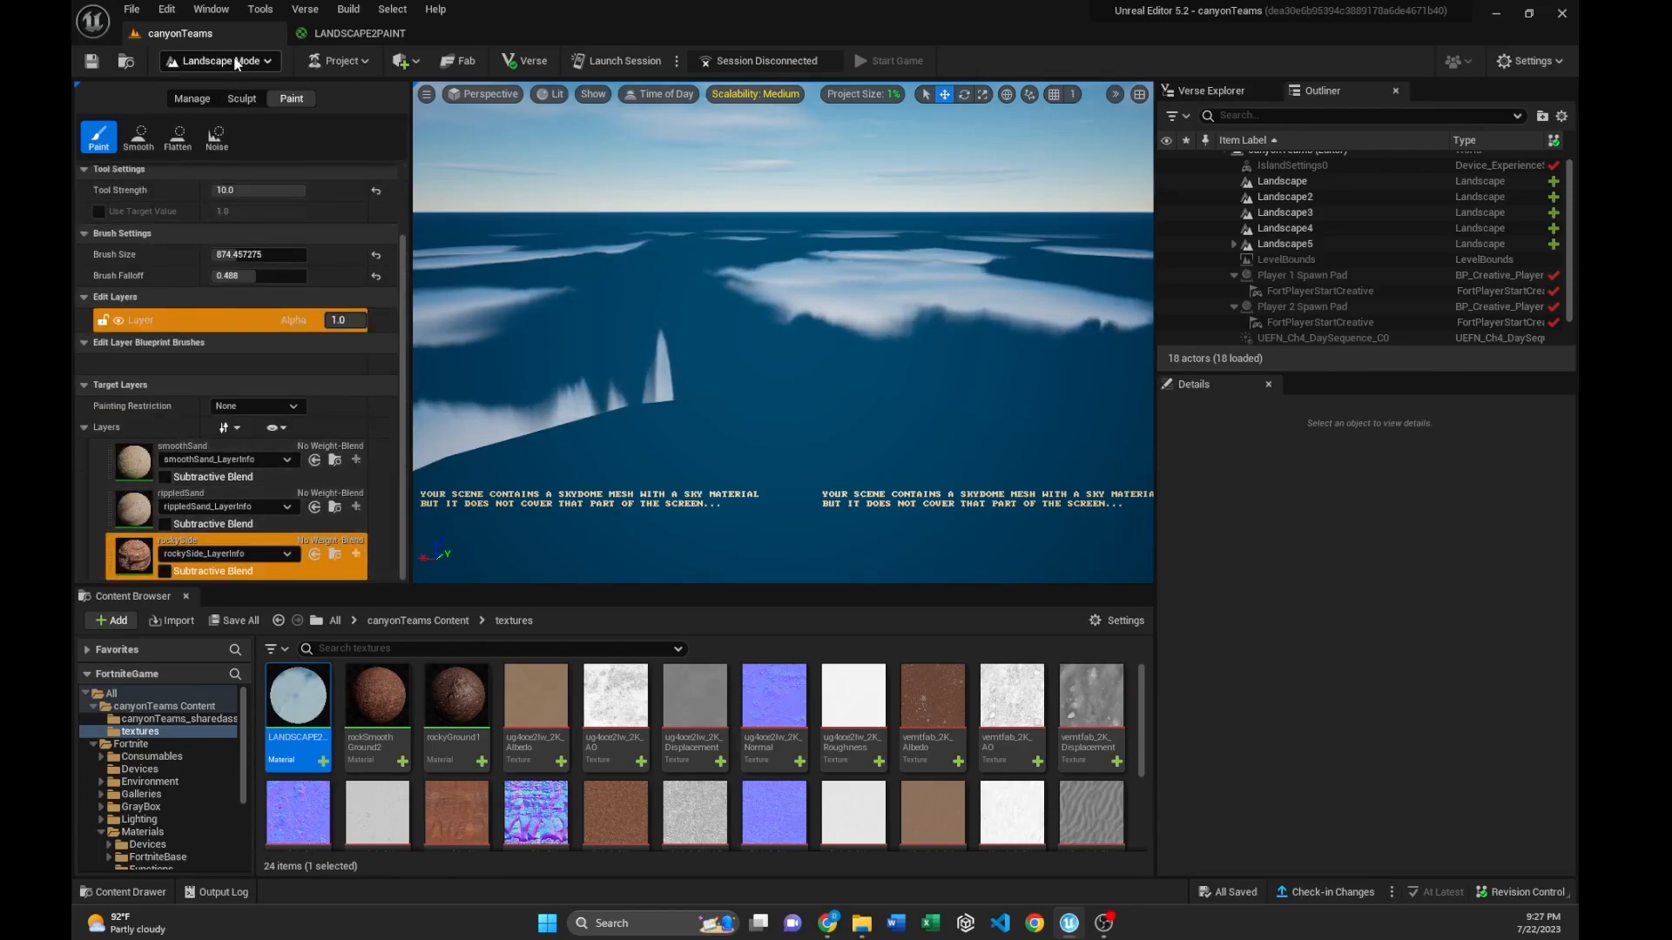
- Create a new project from the Blank island template and name it landscapePaintingTutorial
{"action": "right_click_drag", "start_coordinate": [537, 531], "coordinate": [888, 662]}
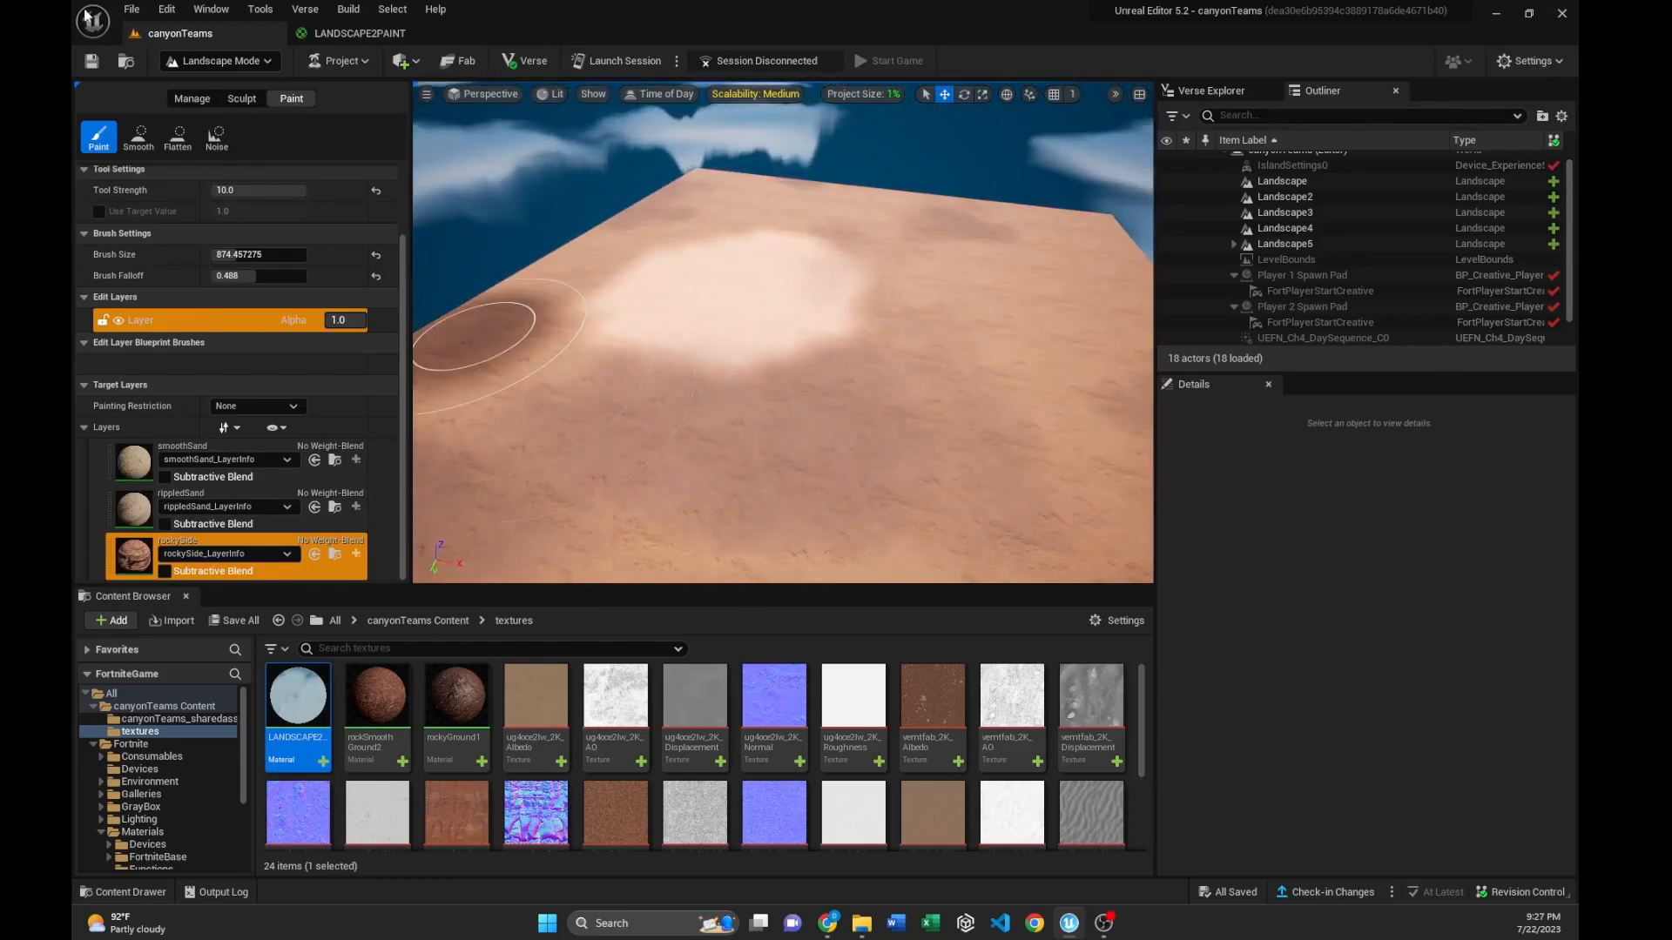
{"action": "left_click", "coordinate": [132, 9]}
{"action": "left_click", "coordinate": [218, 243]}
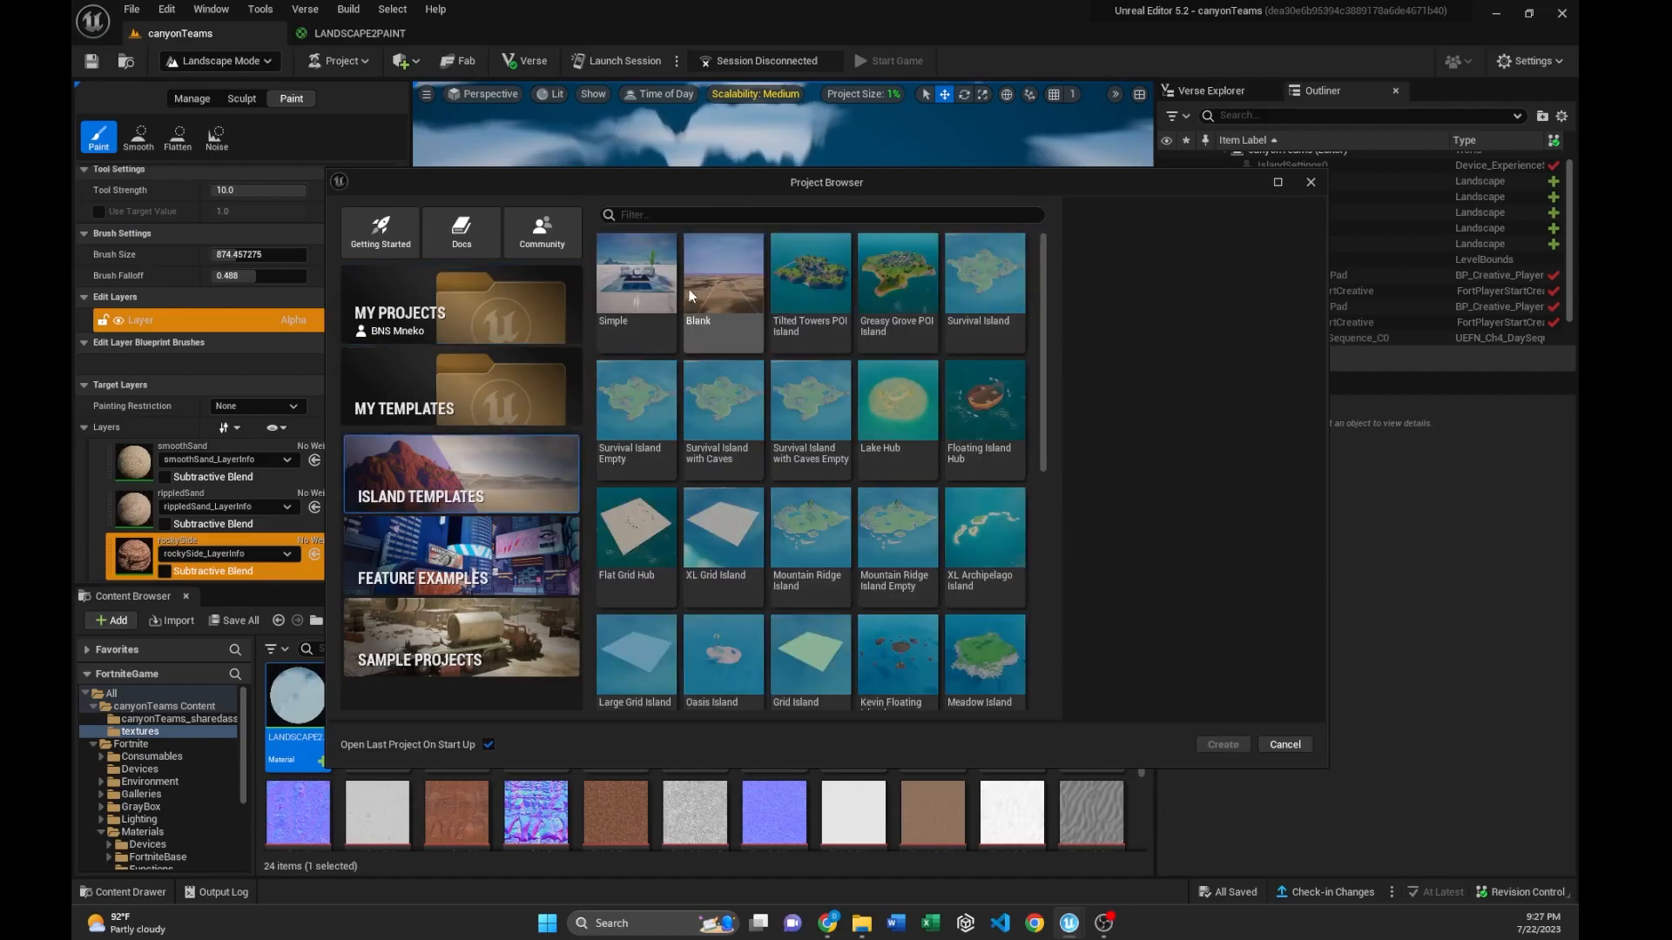
{"action": "left_click", "coordinate": [688, 302]}
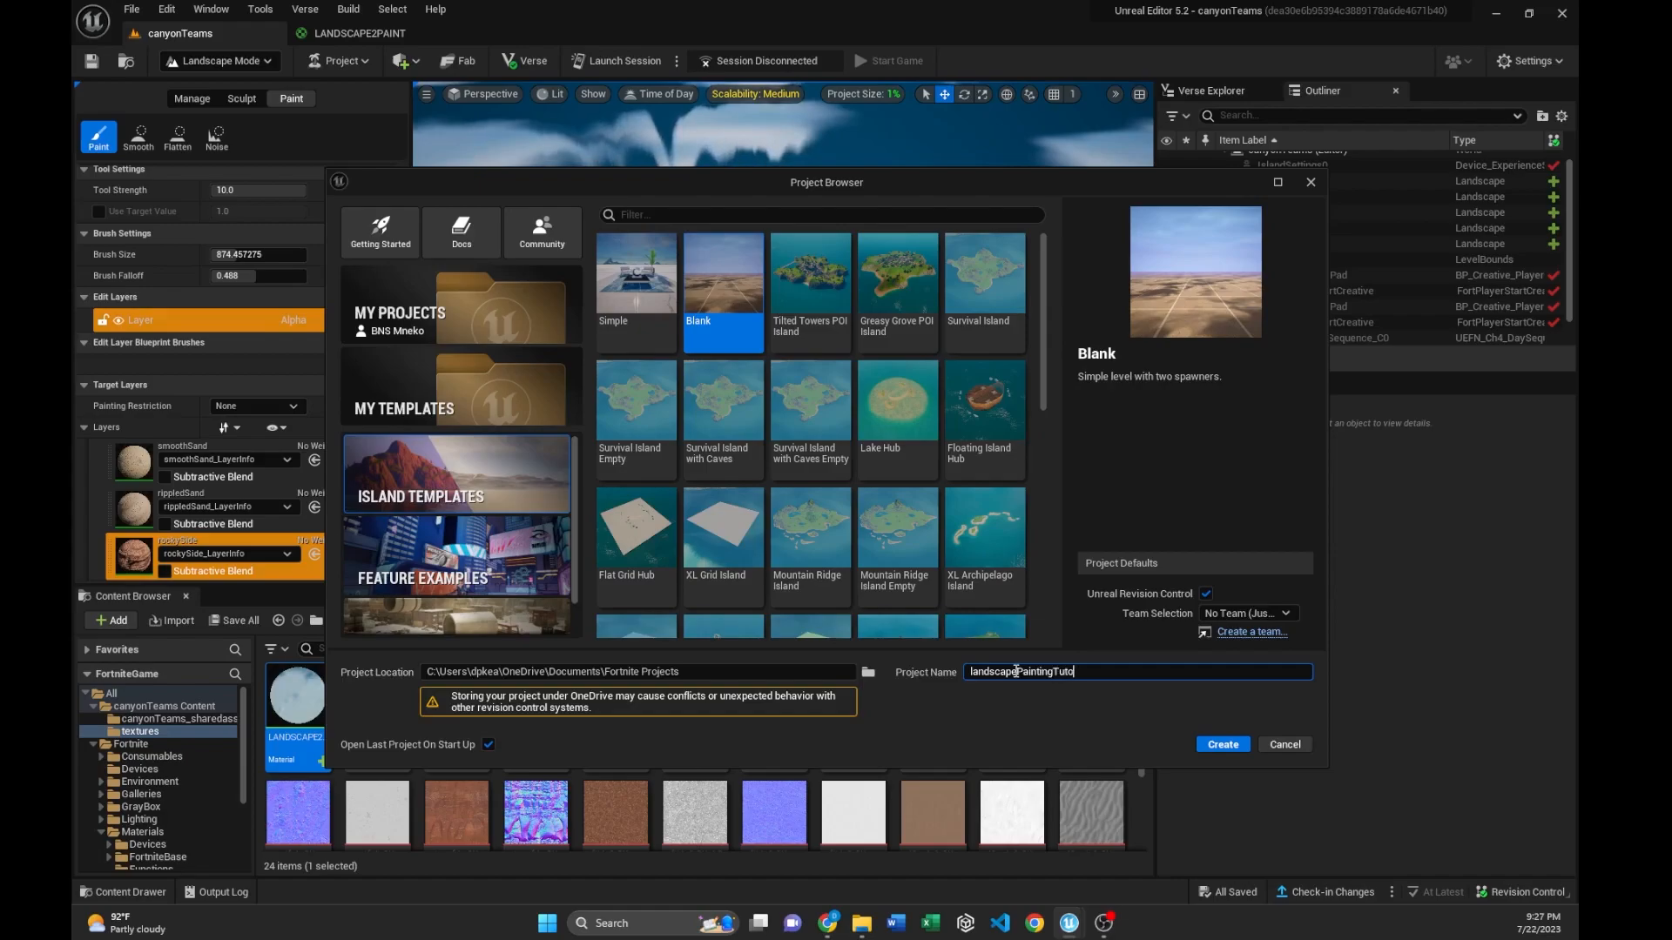
{"action": "left_click", "coordinate": [1224, 745]}
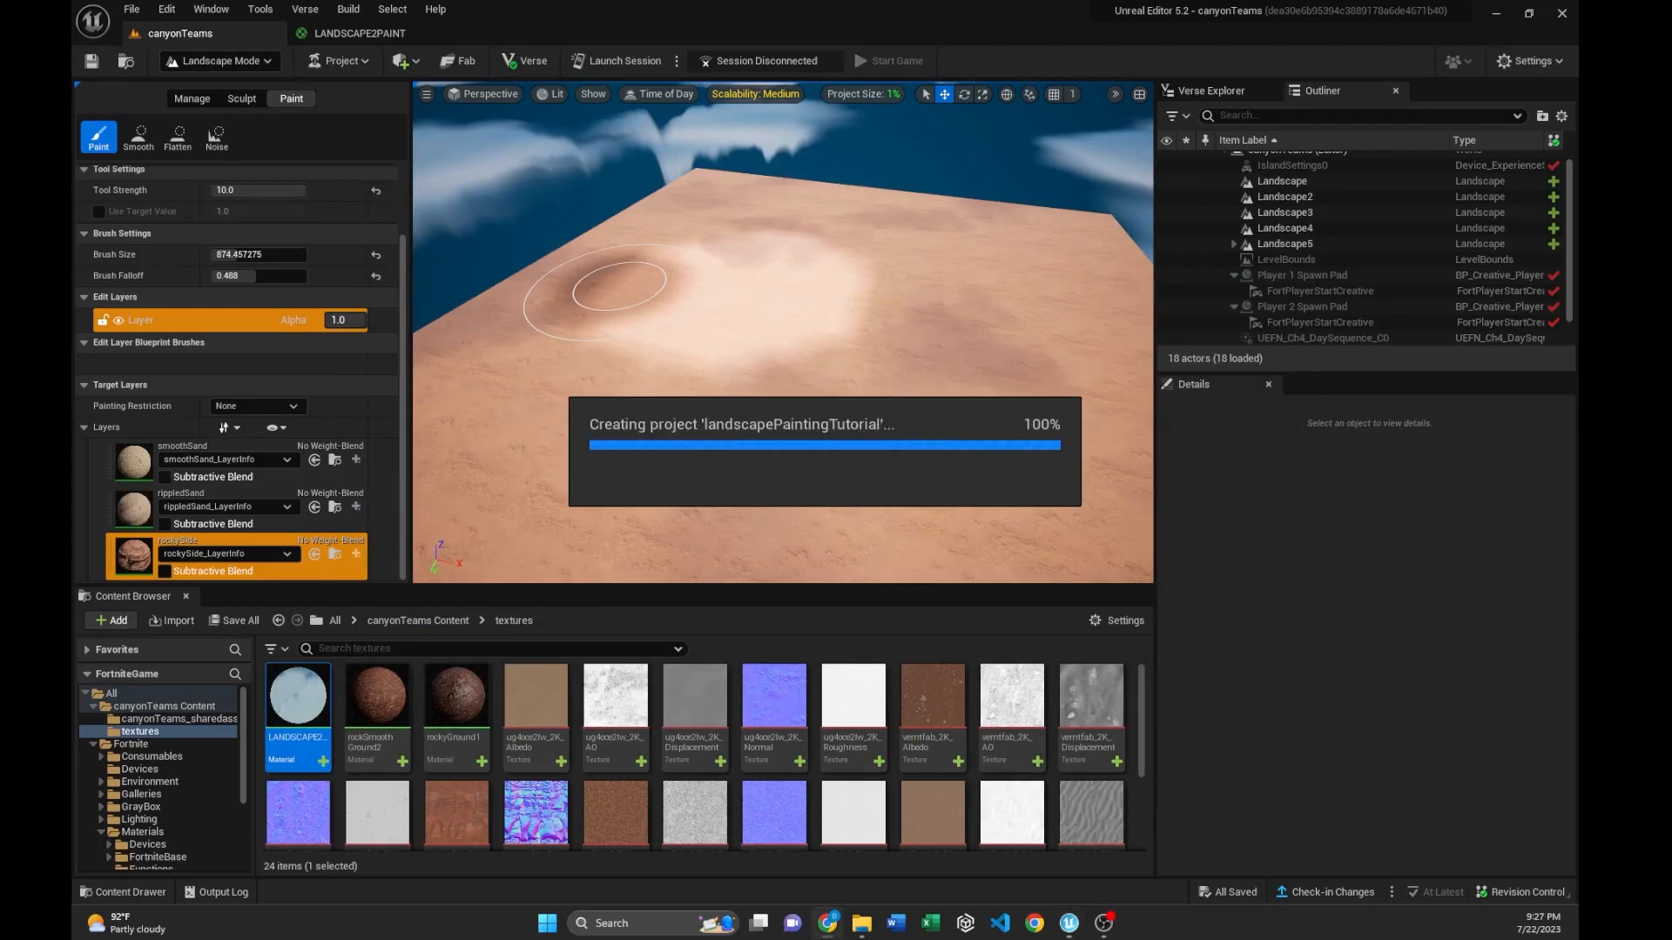
- Switch to Chrome, open the Quixel Megascans website and display the account options
{"action": "left_click_drag", "start_coordinate": [423, 329], "coordinate": [584, 174]}
{"action": "left_click_drag", "start_coordinate": [817, 179], "coordinate": [749, 203]}
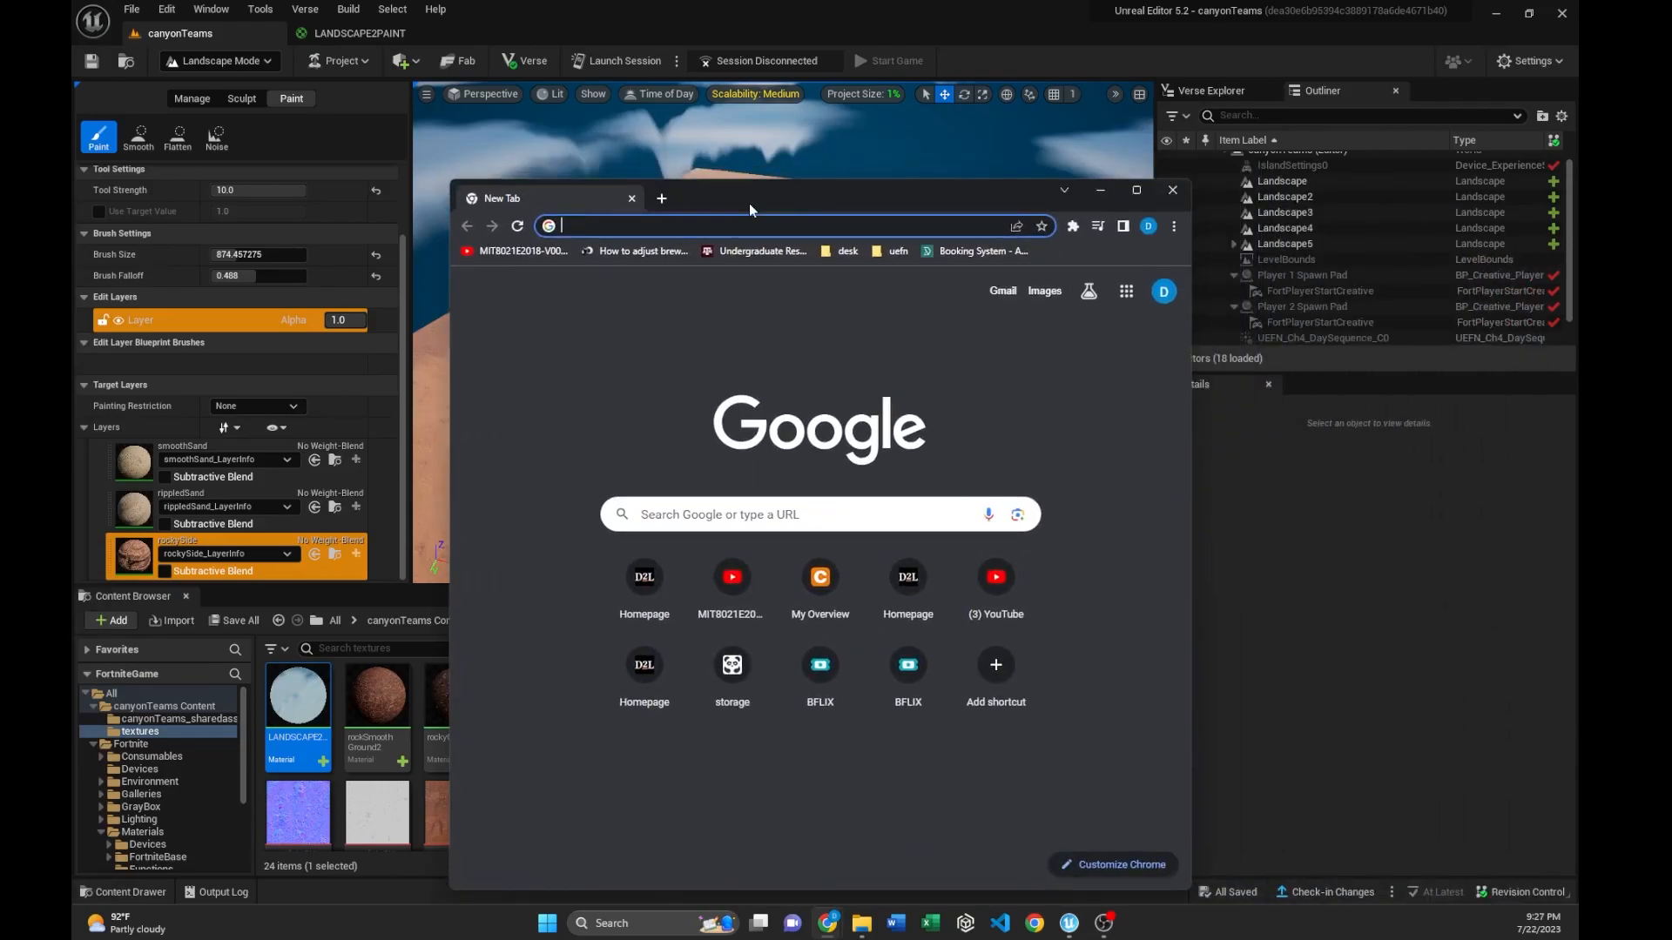
{"action": "type", "text": "qui"}
{"action": "key", "text": "Return"}
{"action": "left_click_drag", "start_coordinate": [749, 202], "coordinate": [692, 249]}
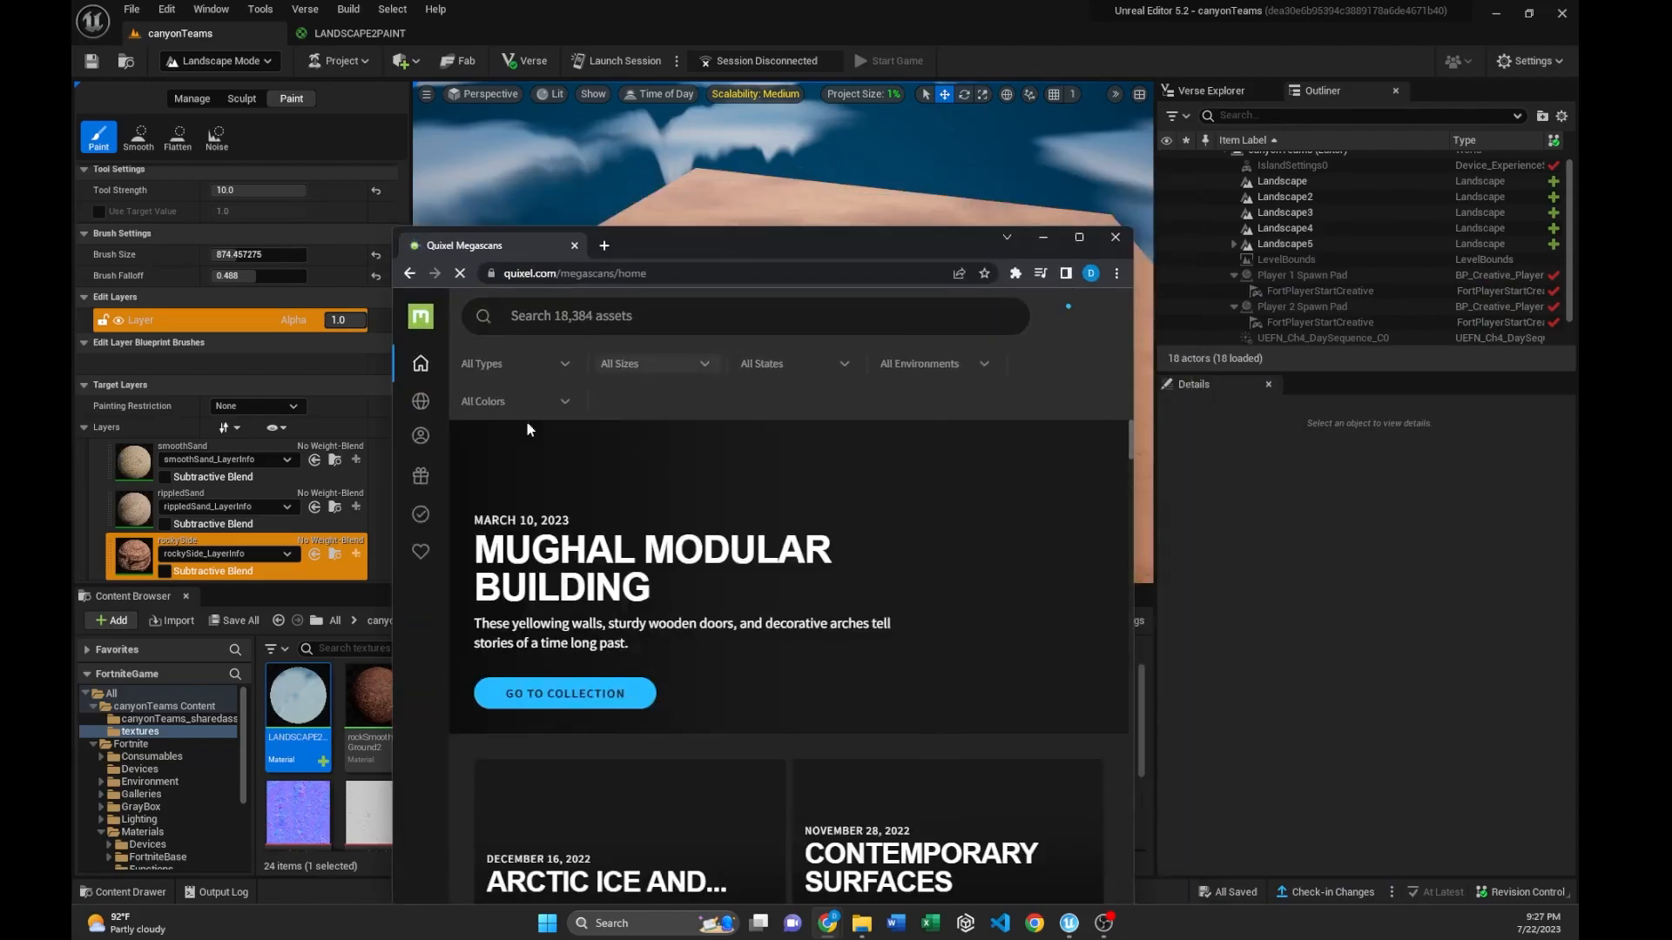
{"action": "left_click", "coordinate": [1103, 315]}
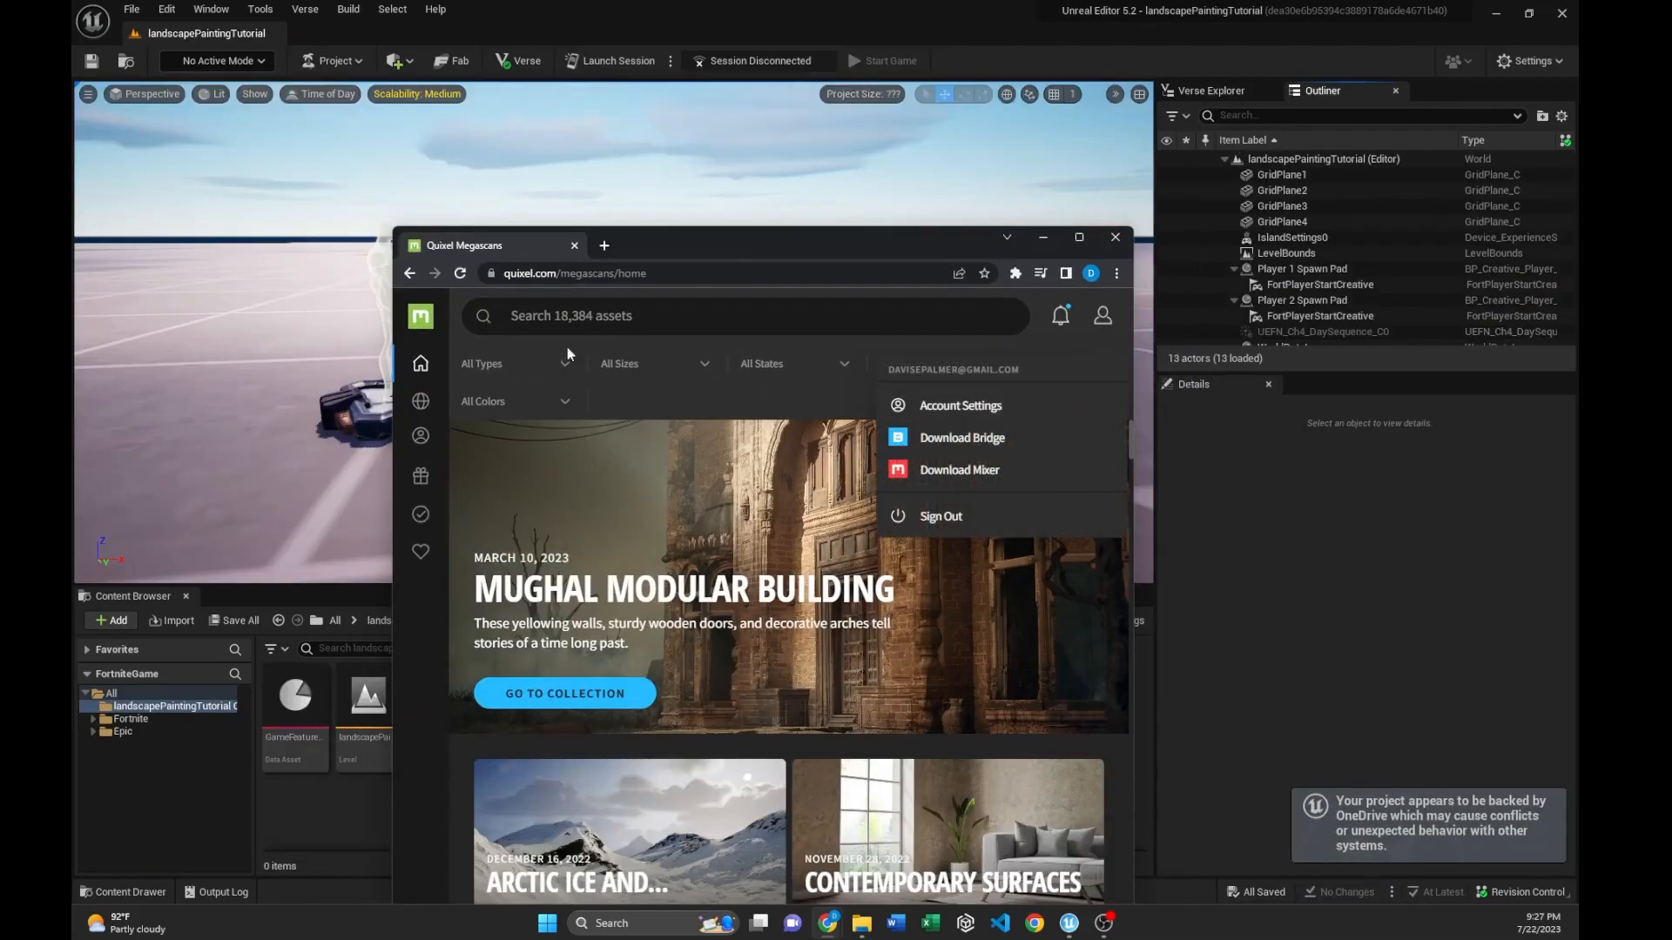
- Filter the Megascans assets by the Surfaces type and the Forest environment
{"action": "left_click", "coordinate": [514, 364]}
{"action": "left_click", "coordinate": [514, 462]}
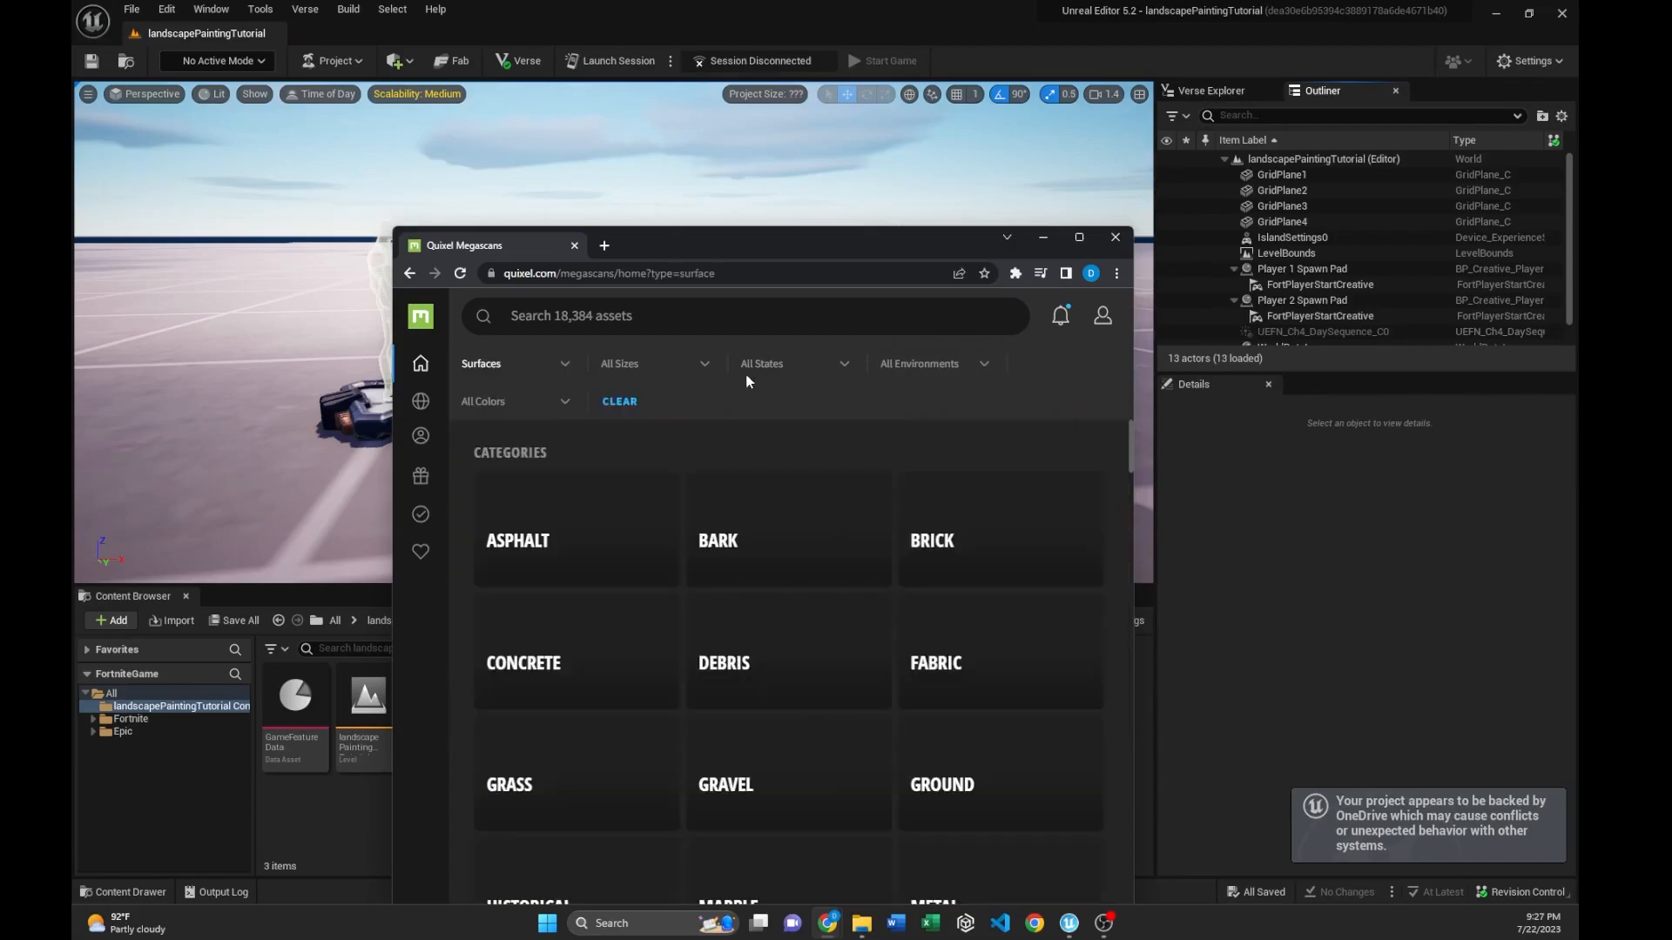
{"action": "left_click", "coordinate": [784, 366]}
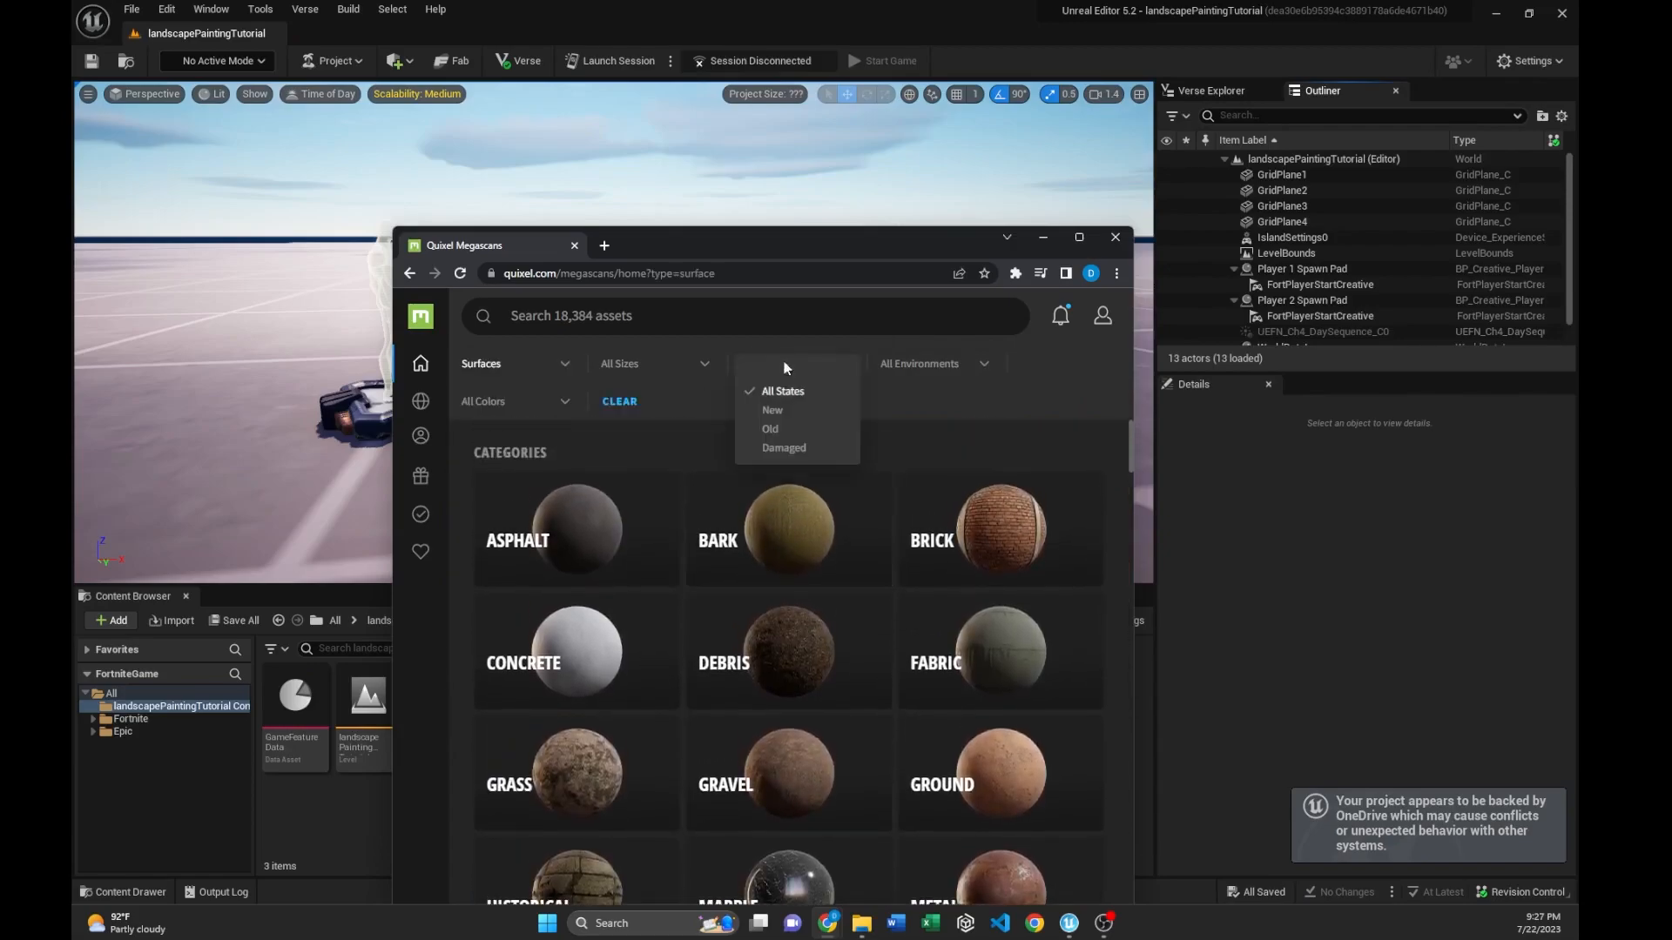
{"action": "left_click", "coordinate": [932, 364]}
{"action": "left_click", "coordinate": [922, 468]}
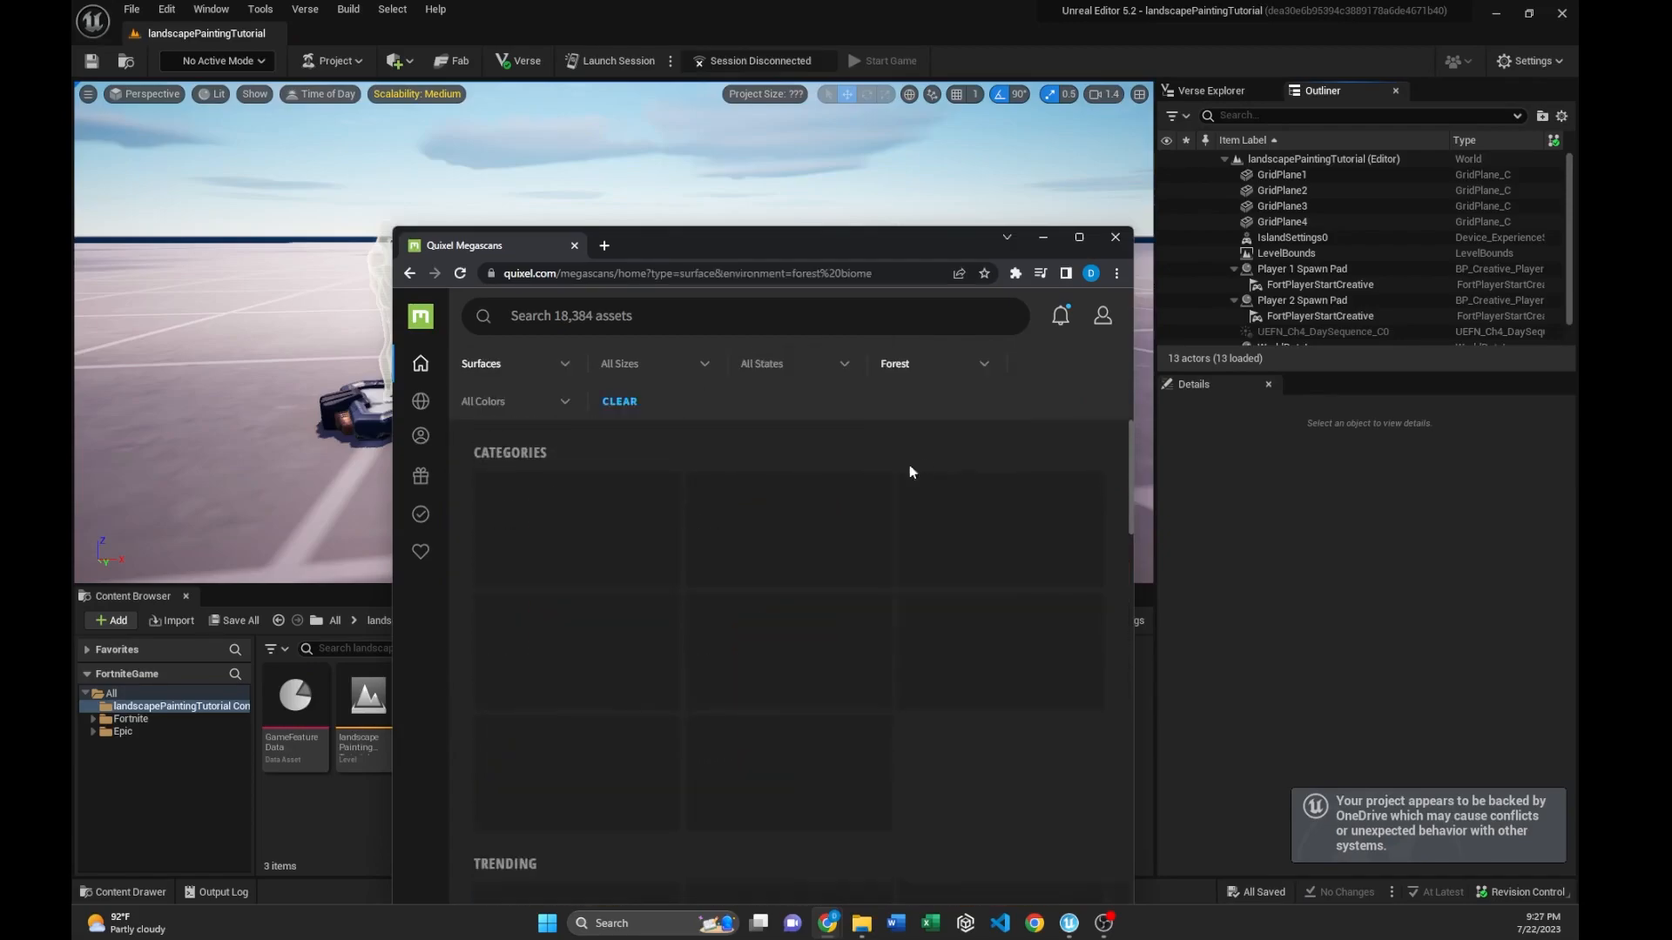
{"action": "scroll", "coordinate": [795, 527], "scroll_direction": "down", "scroll_amount": 1}
{"action": "scroll", "coordinate": [583, 540], "scroll_direction": "up", "scroll_amount": 1}
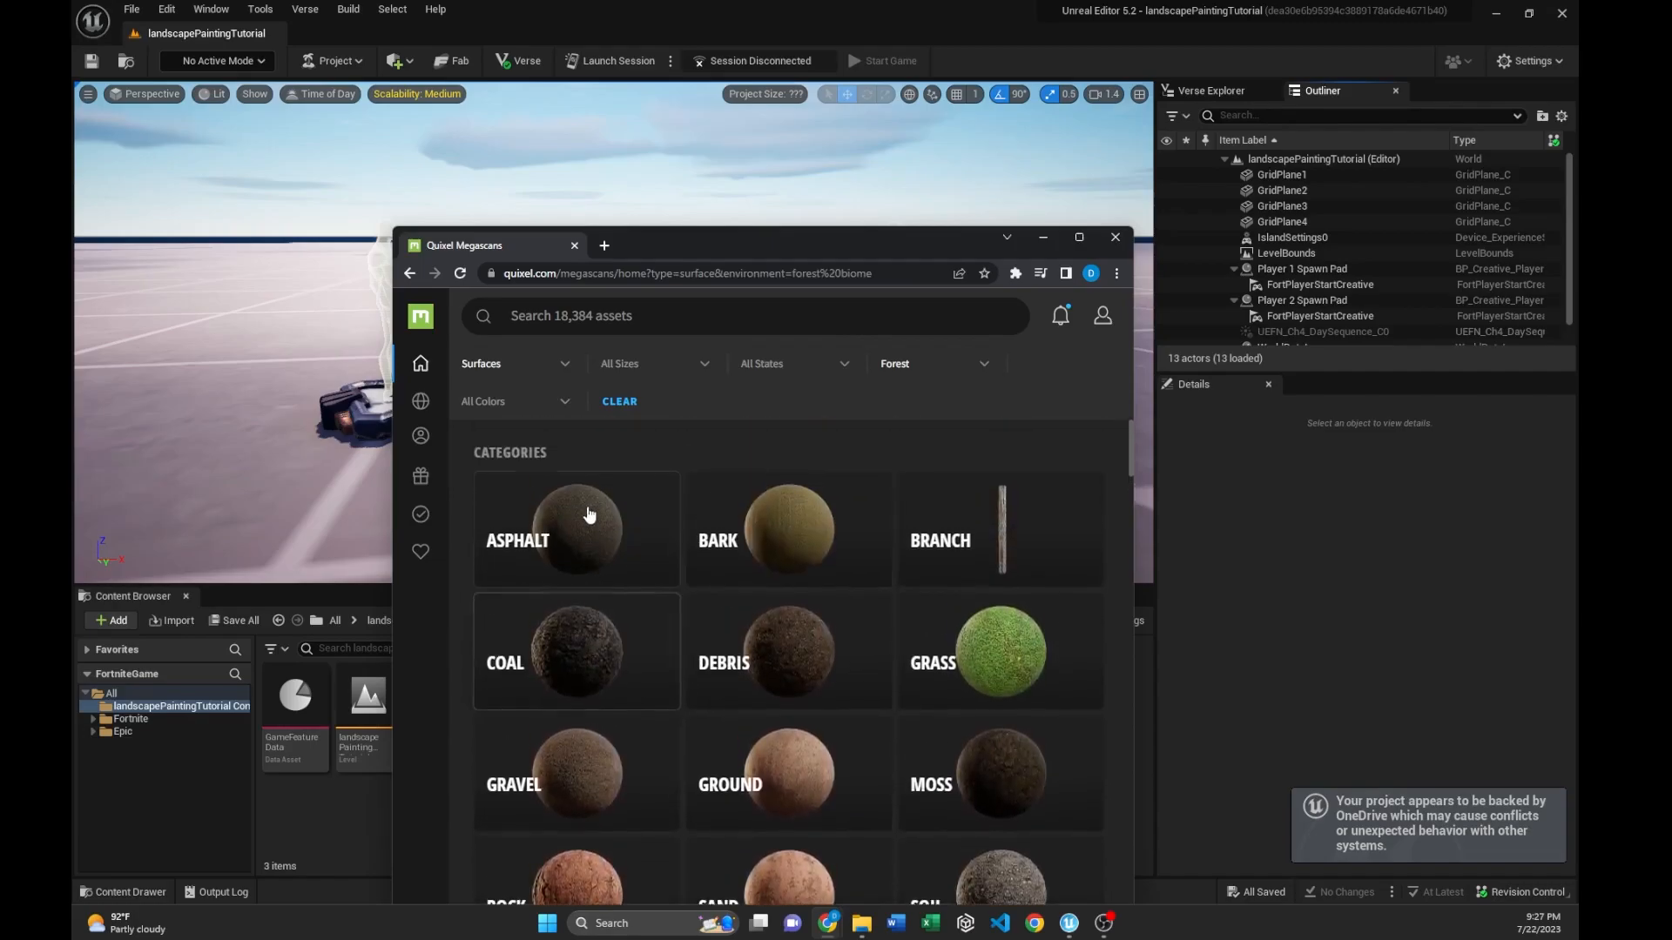
- Download the Mossy Coarse Asphalt surface from the Asphalt / Rough category at 2K resolution
{"action": "left_click", "coordinate": [589, 515]}
{"action": "scroll", "coordinate": [750, 549], "scroll_direction": "down", "scroll_amount": 1}
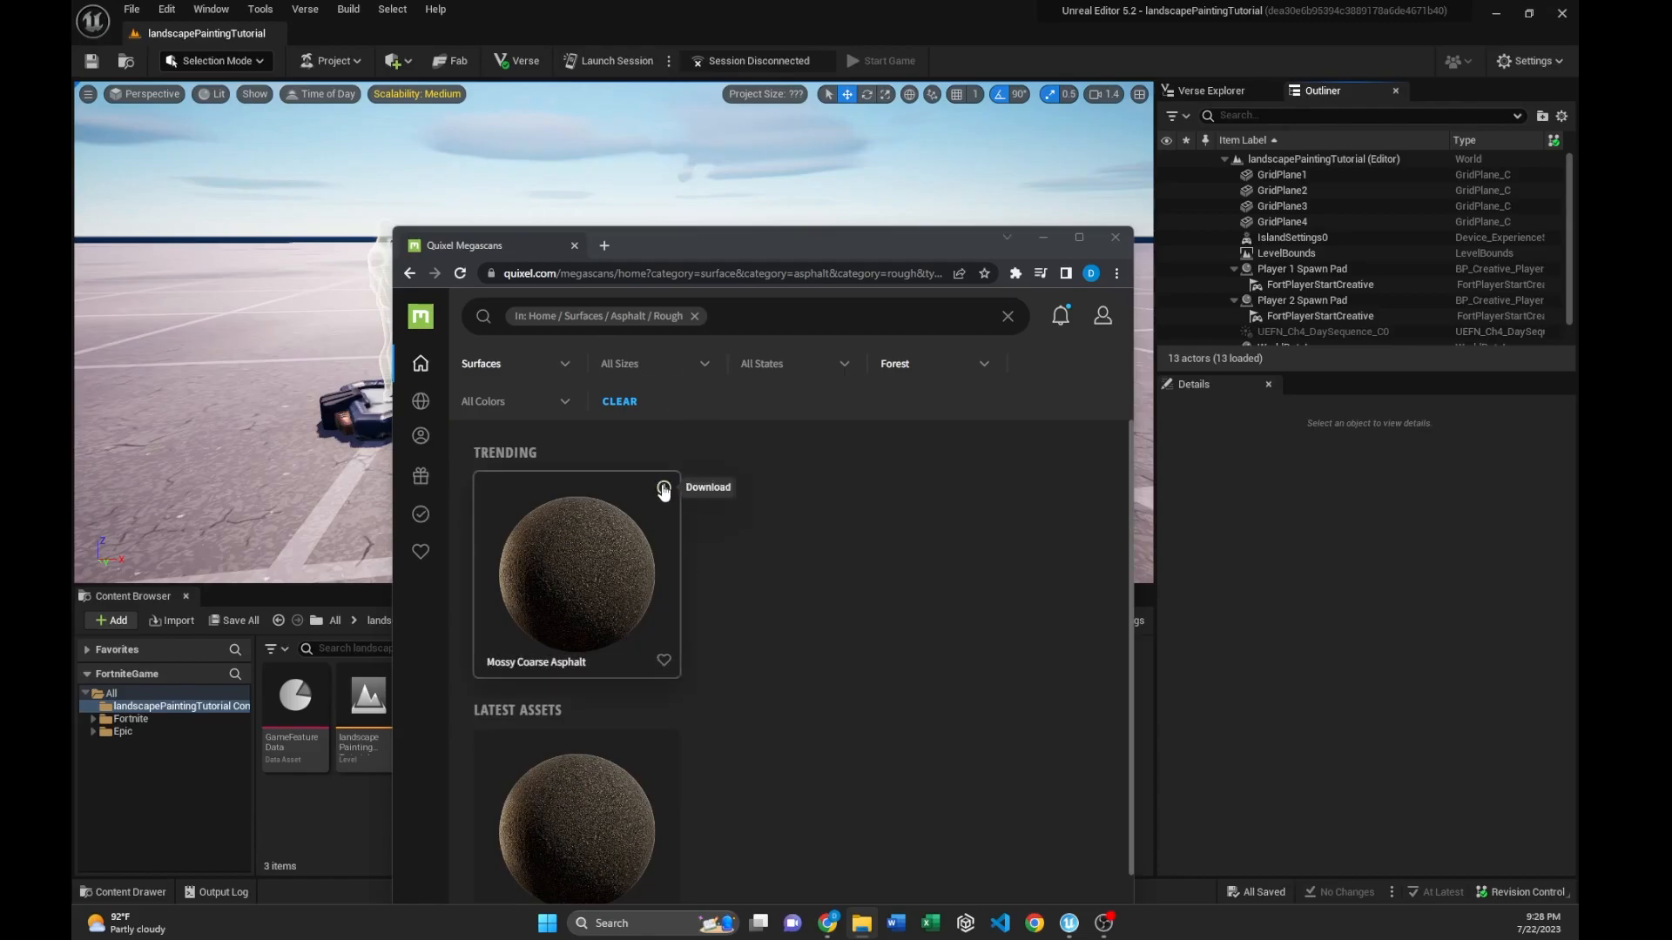
{"action": "left_click", "coordinate": [598, 552]}
{"action": "left_click", "coordinate": [929, 802]}
{"action": "left_click", "coordinate": [942, 716]}
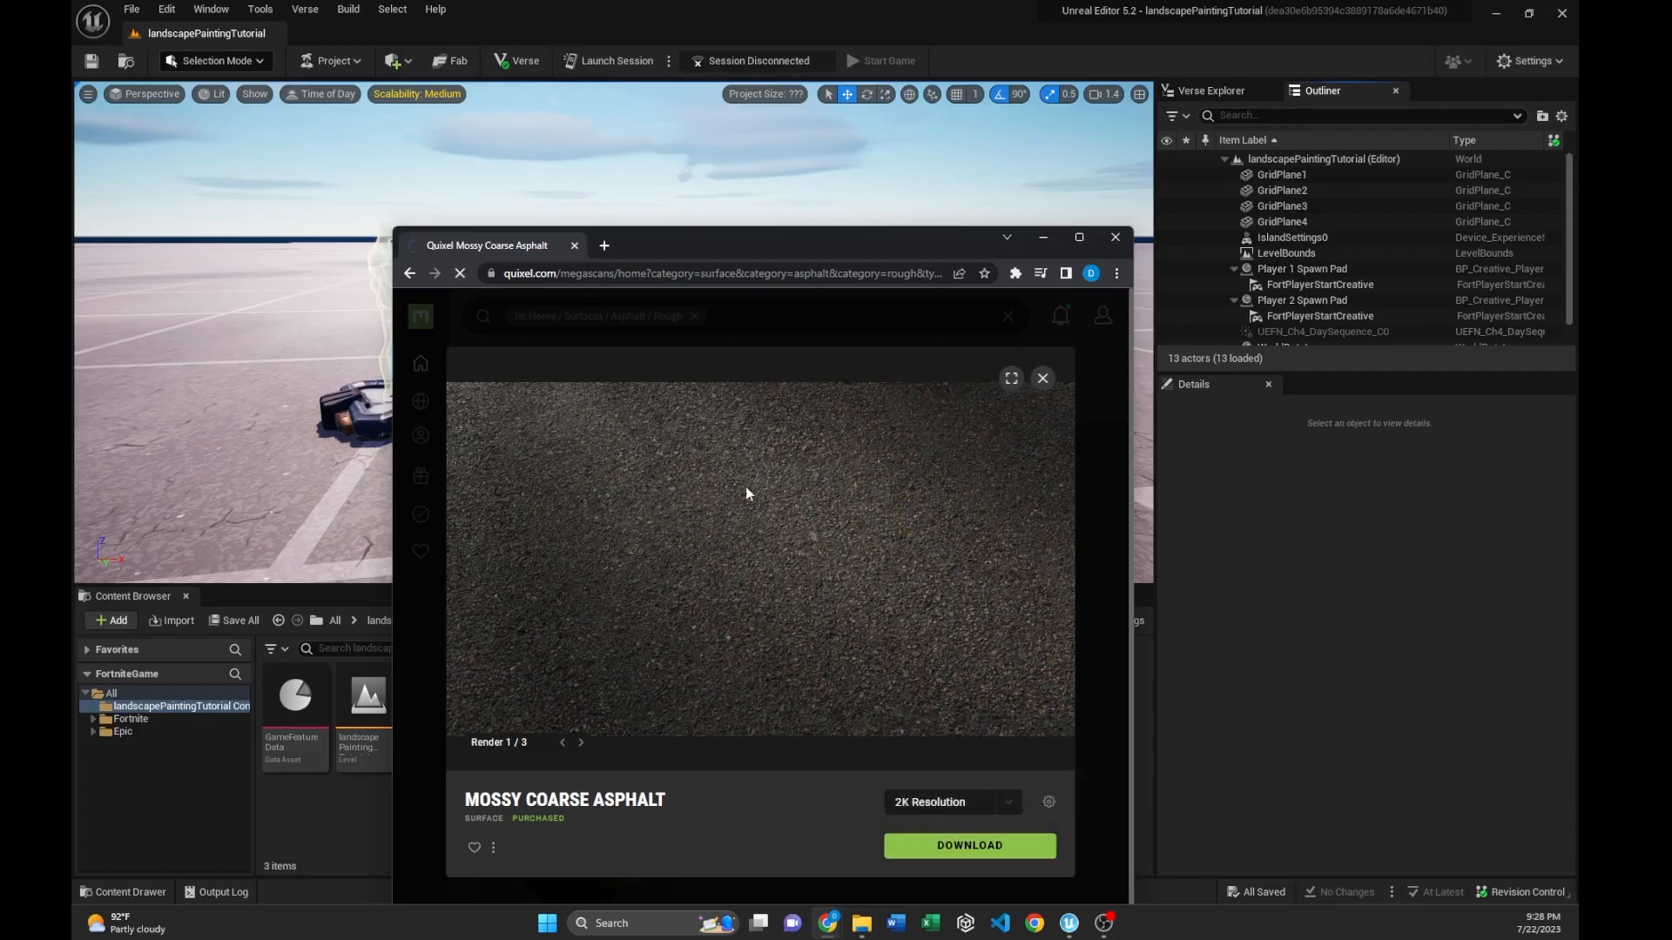
{"action": "left_click", "coordinate": [1043, 378]}
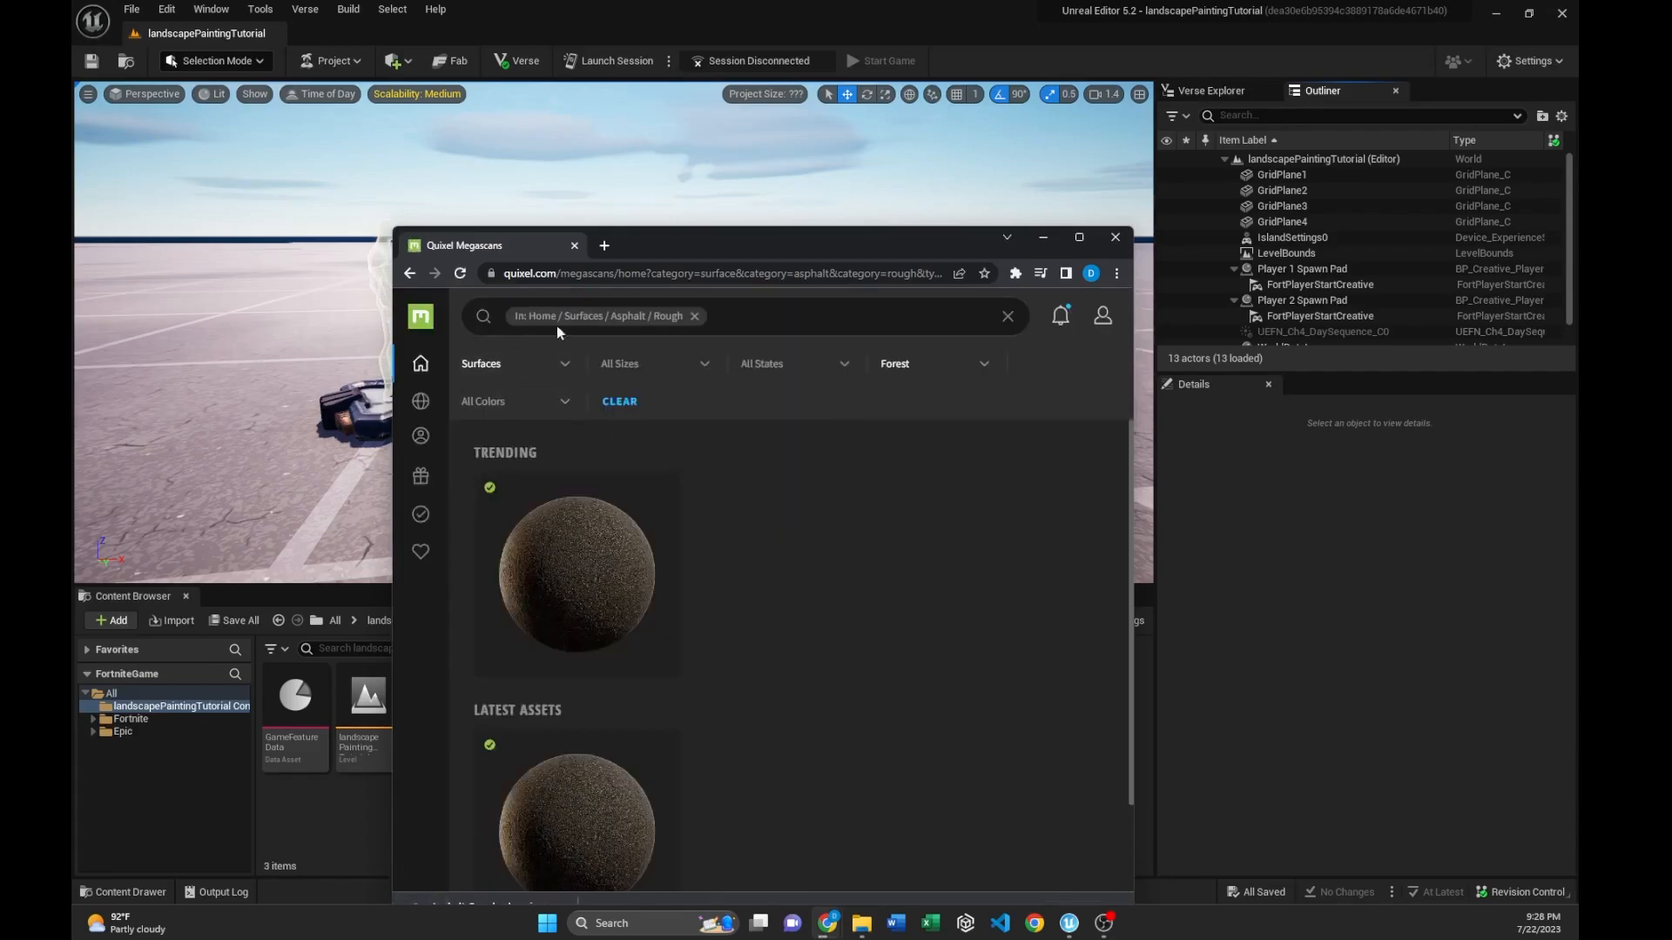
- Return from the asphalt asset to the category overview of the forest surfaces
{"action": "left_click", "coordinate": [411, 275]}
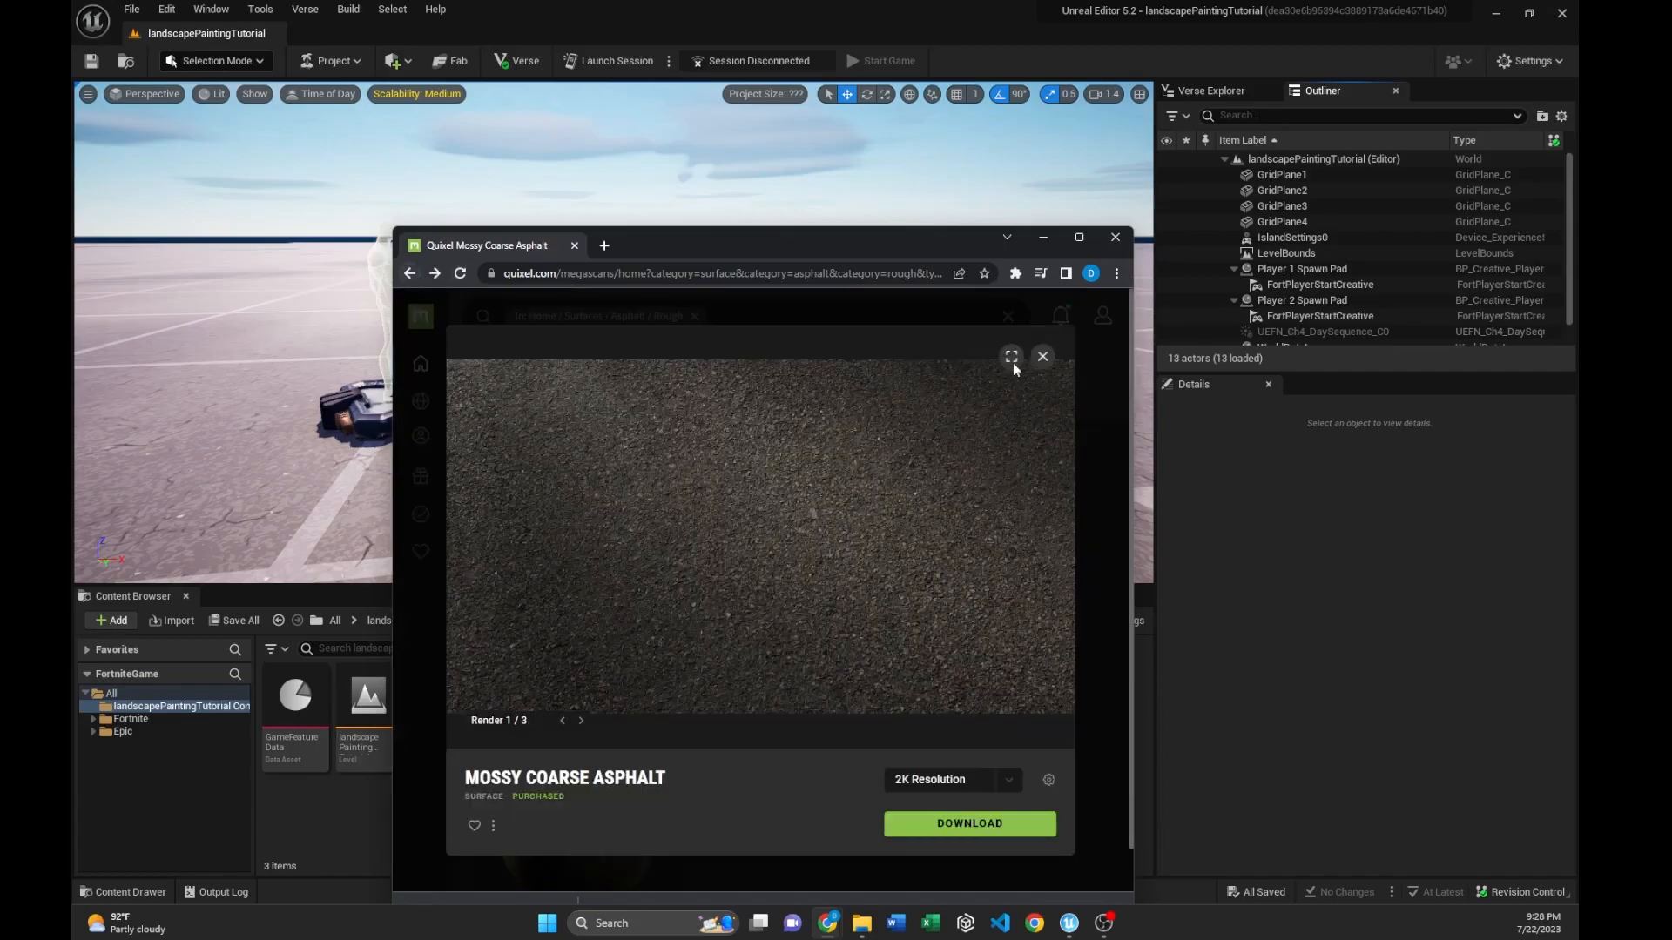
{"action": "left_click", "coordinate": [1043, 356]}
{"action": "mouse_move", "coordinate": [443, 312]}
{"action": "left_click", "coordinate": [409, 275]}
{"action": "left_click", "coordinate": [409, 274]}
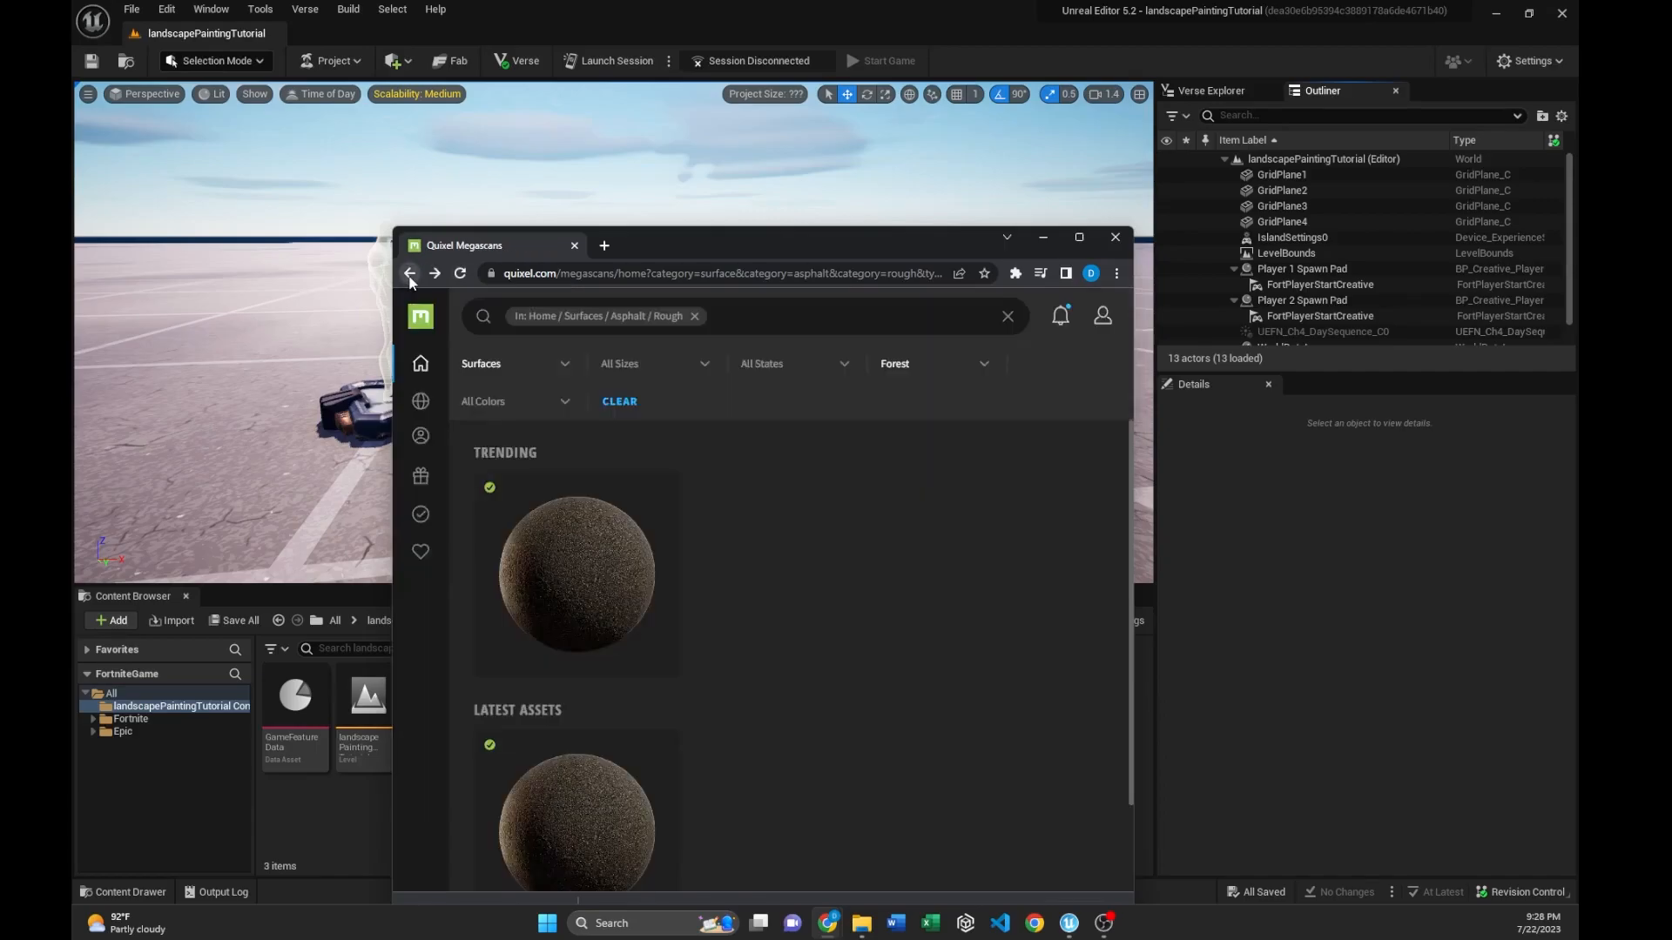
{"action": "left_click", "coordinate": [409, 274]}
{"action": "left_click", "coordinate": [410, 275]}
{"action": "scroll", "coordinate": [809, 627], "scroll_direction": "down", "scroll_amount": 2}
{"action": "scroll", "coordinate": [814, 601], "scroll_direction": "up", "scroll_amount": 1}
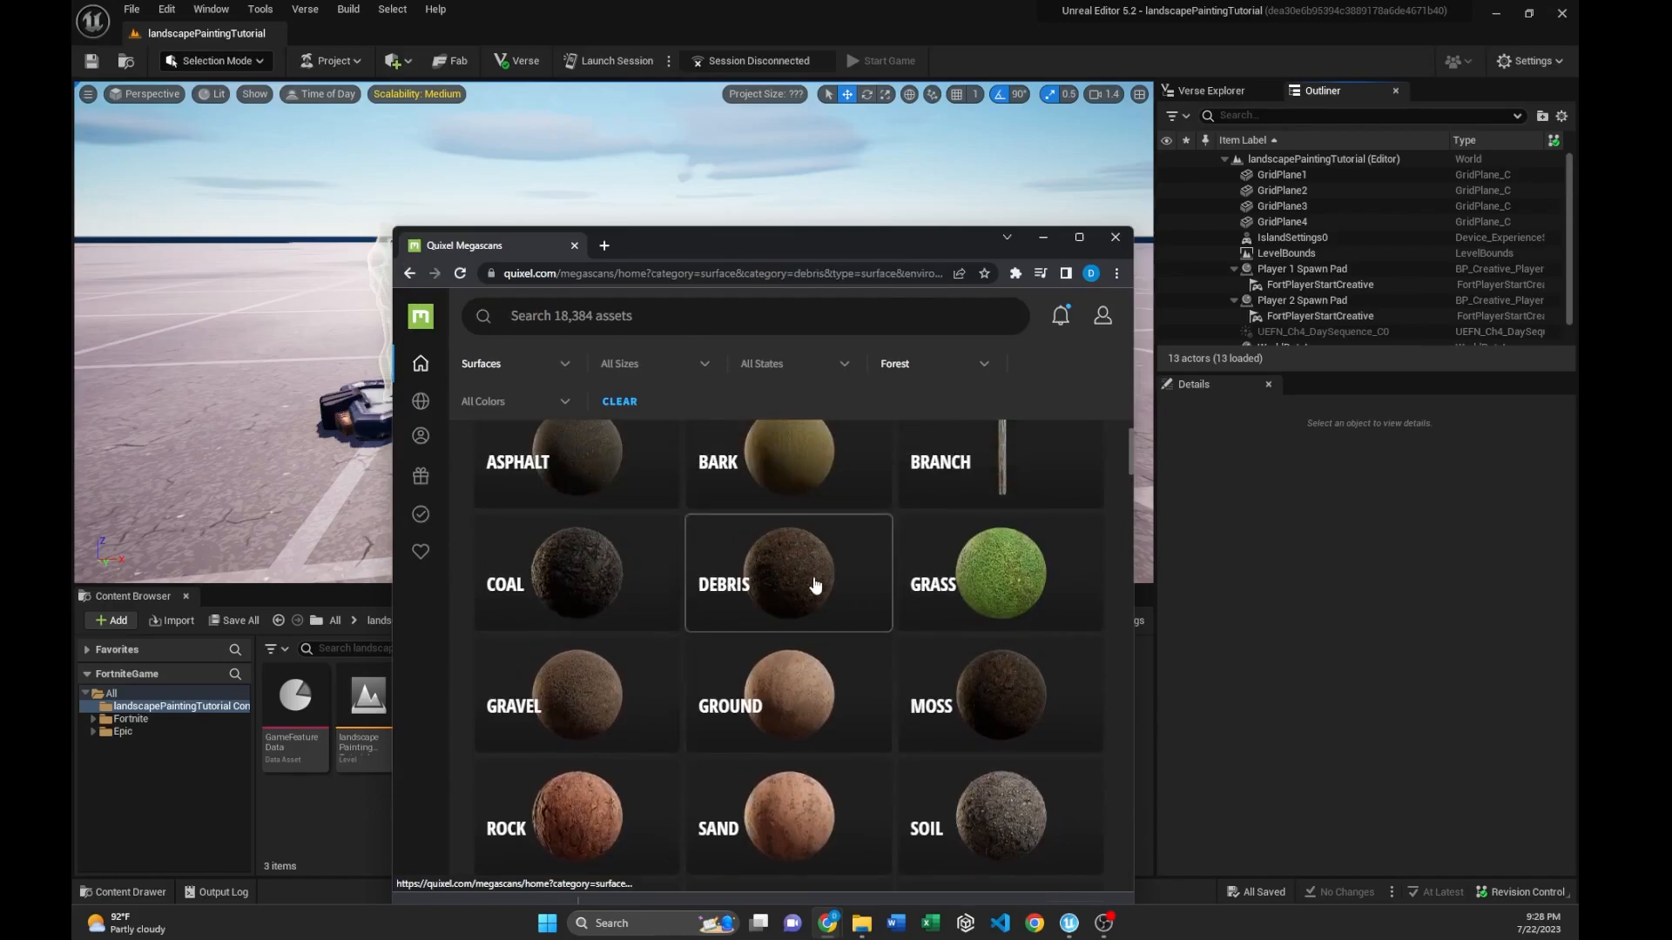
- Download the Dried Pine Needles Detail Texture from the Debris category at 2K resolution
{"action": "left_click", "coordinate": [815, 584]}
{"action": "scroll", "coordinate": [809, 587], "scroll_direction": "down", "scroll_amount": 5}
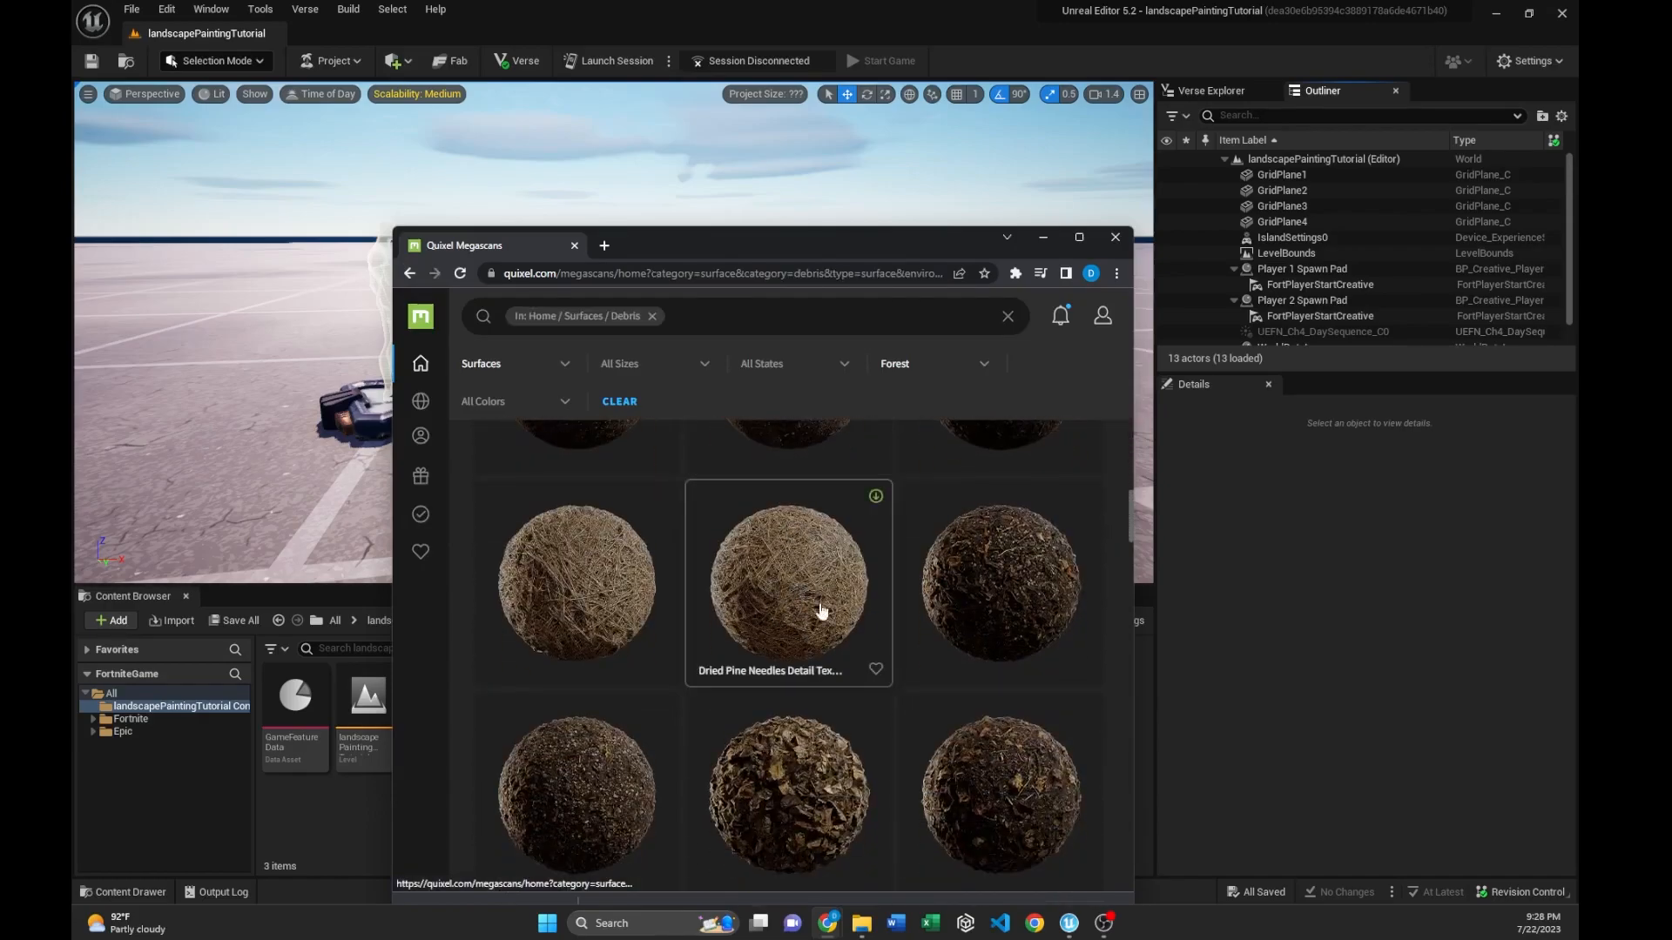
{"action": "left_click", "coordinate": [806, 578]}
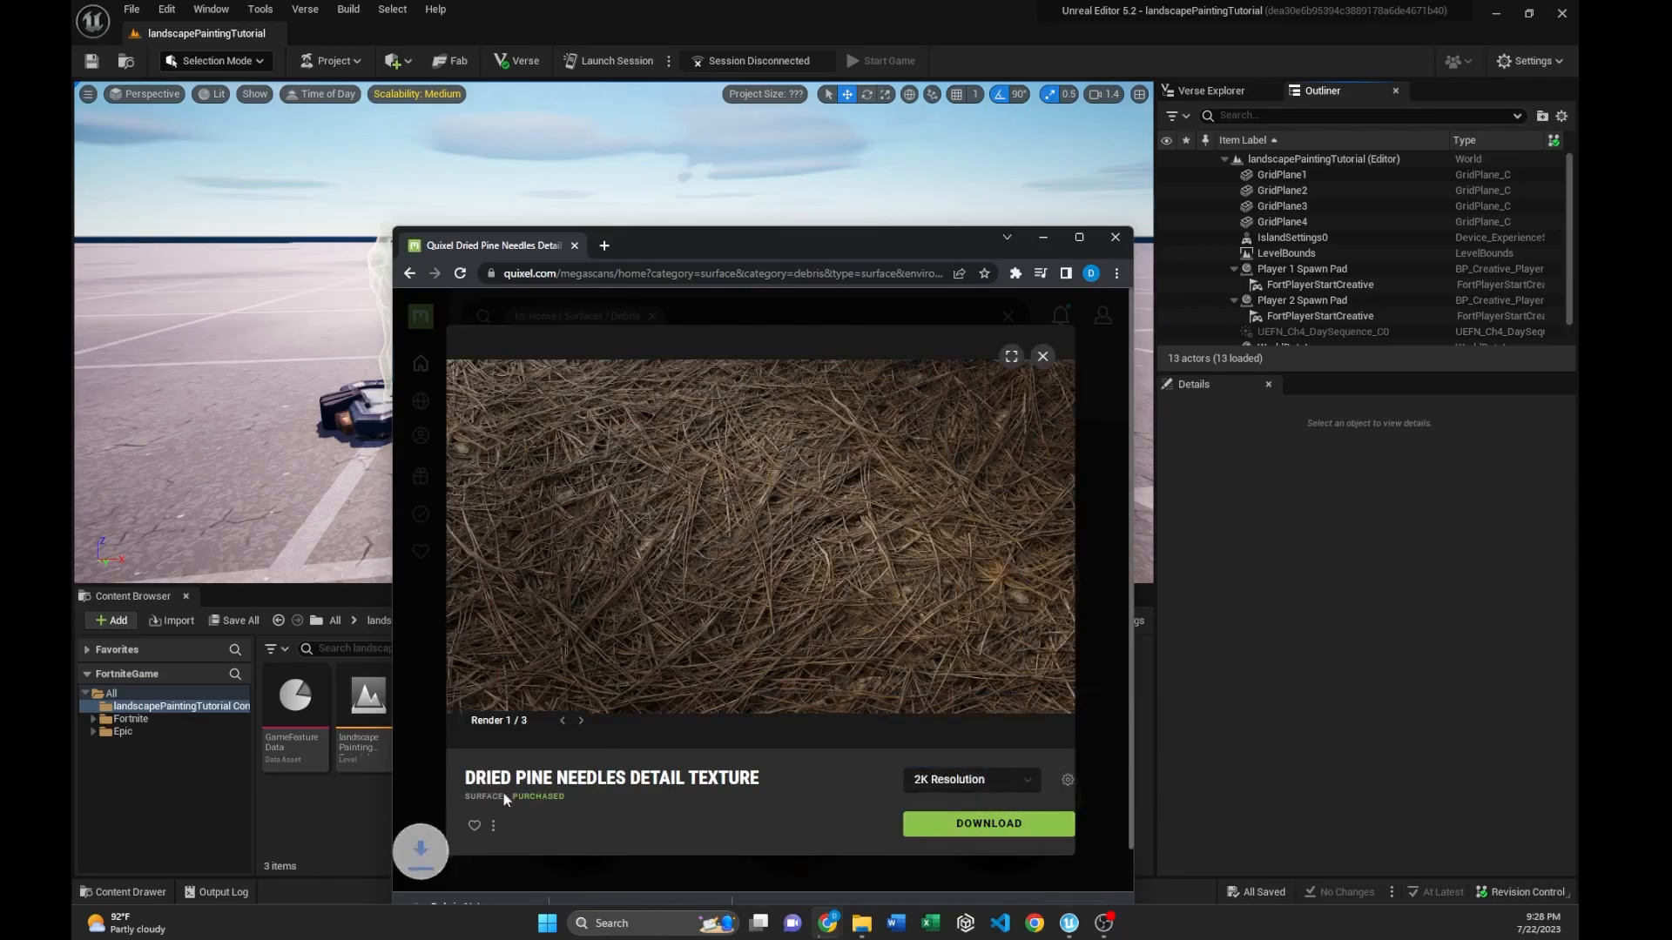
- Show the downloaded Asphalt_Rough 2K archive in its folder and extract it to a chosen destination folder
{"action": "left_click_drag", "start_coordinate": [734, 249], "coordinate": [728, 163]}
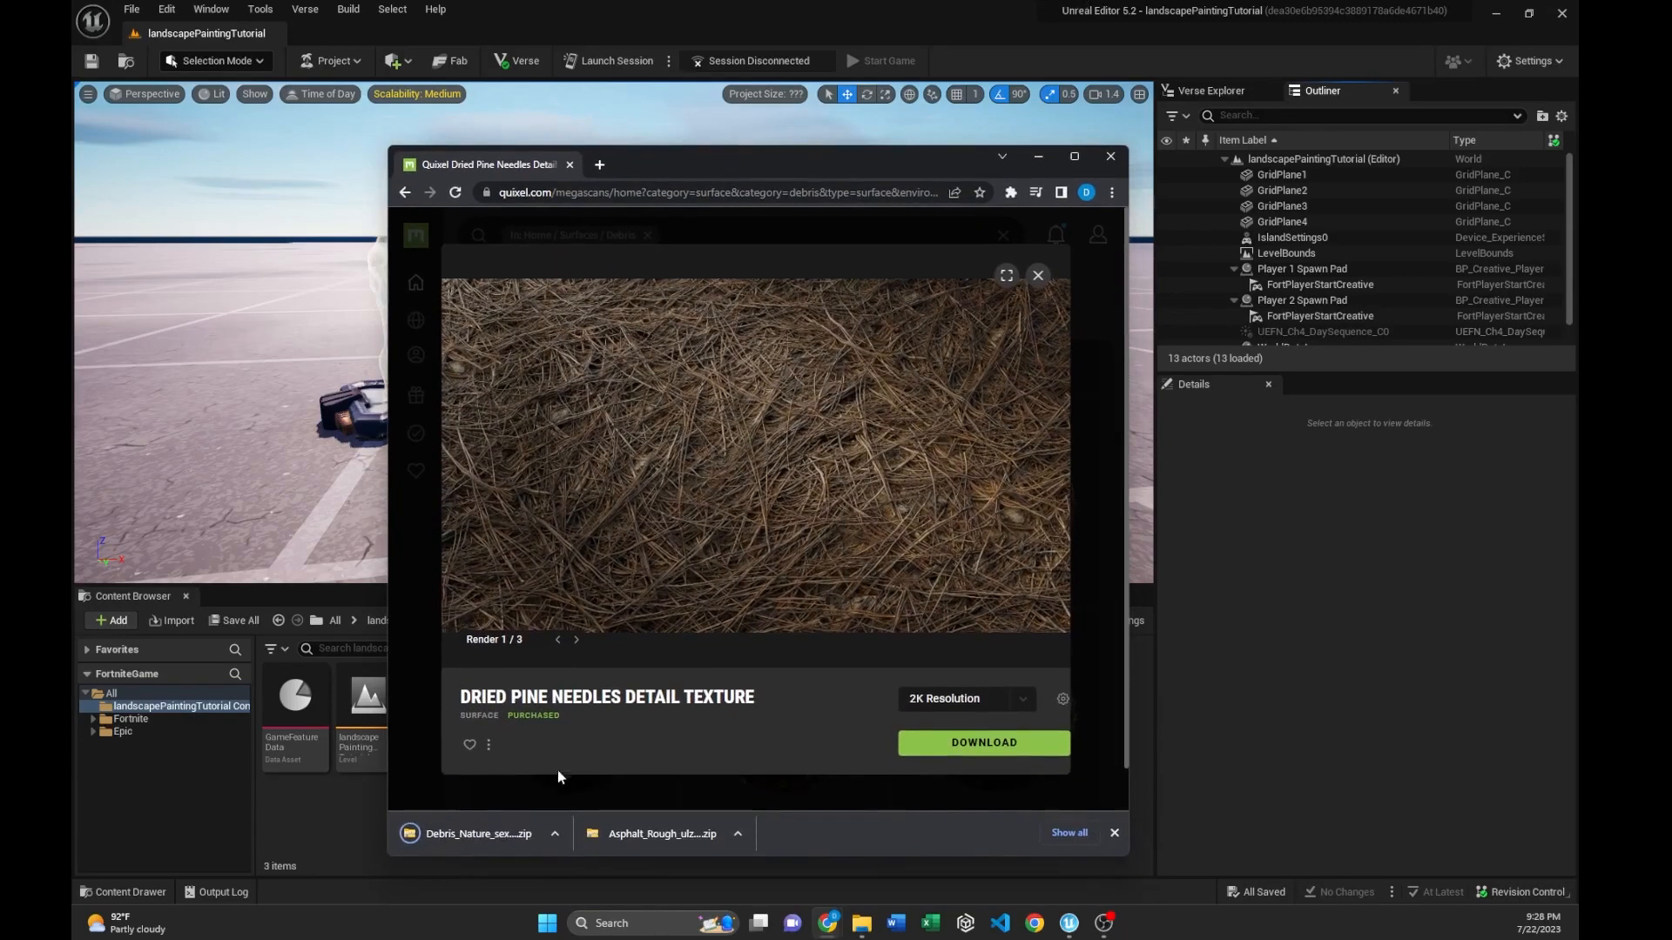
{"action": "left_click", "coordinate": [738, 836]}
{"action": "left_click", "coordinate": [810, 792]}
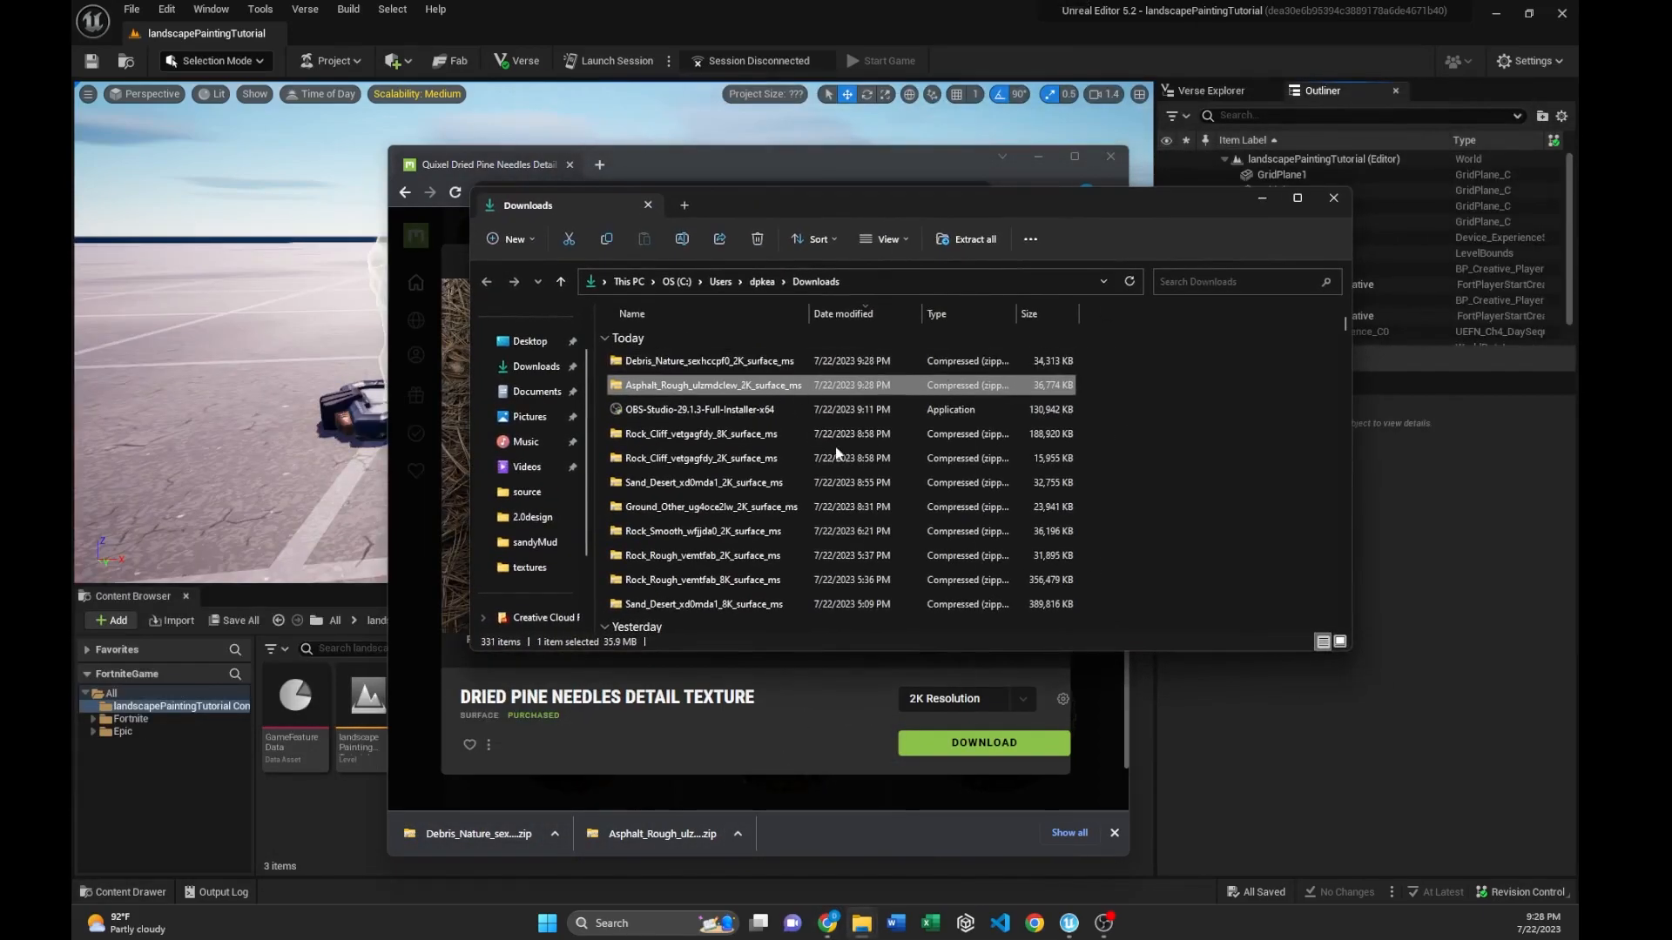
{"action": "right_click", "coordinate": [741, 383]}
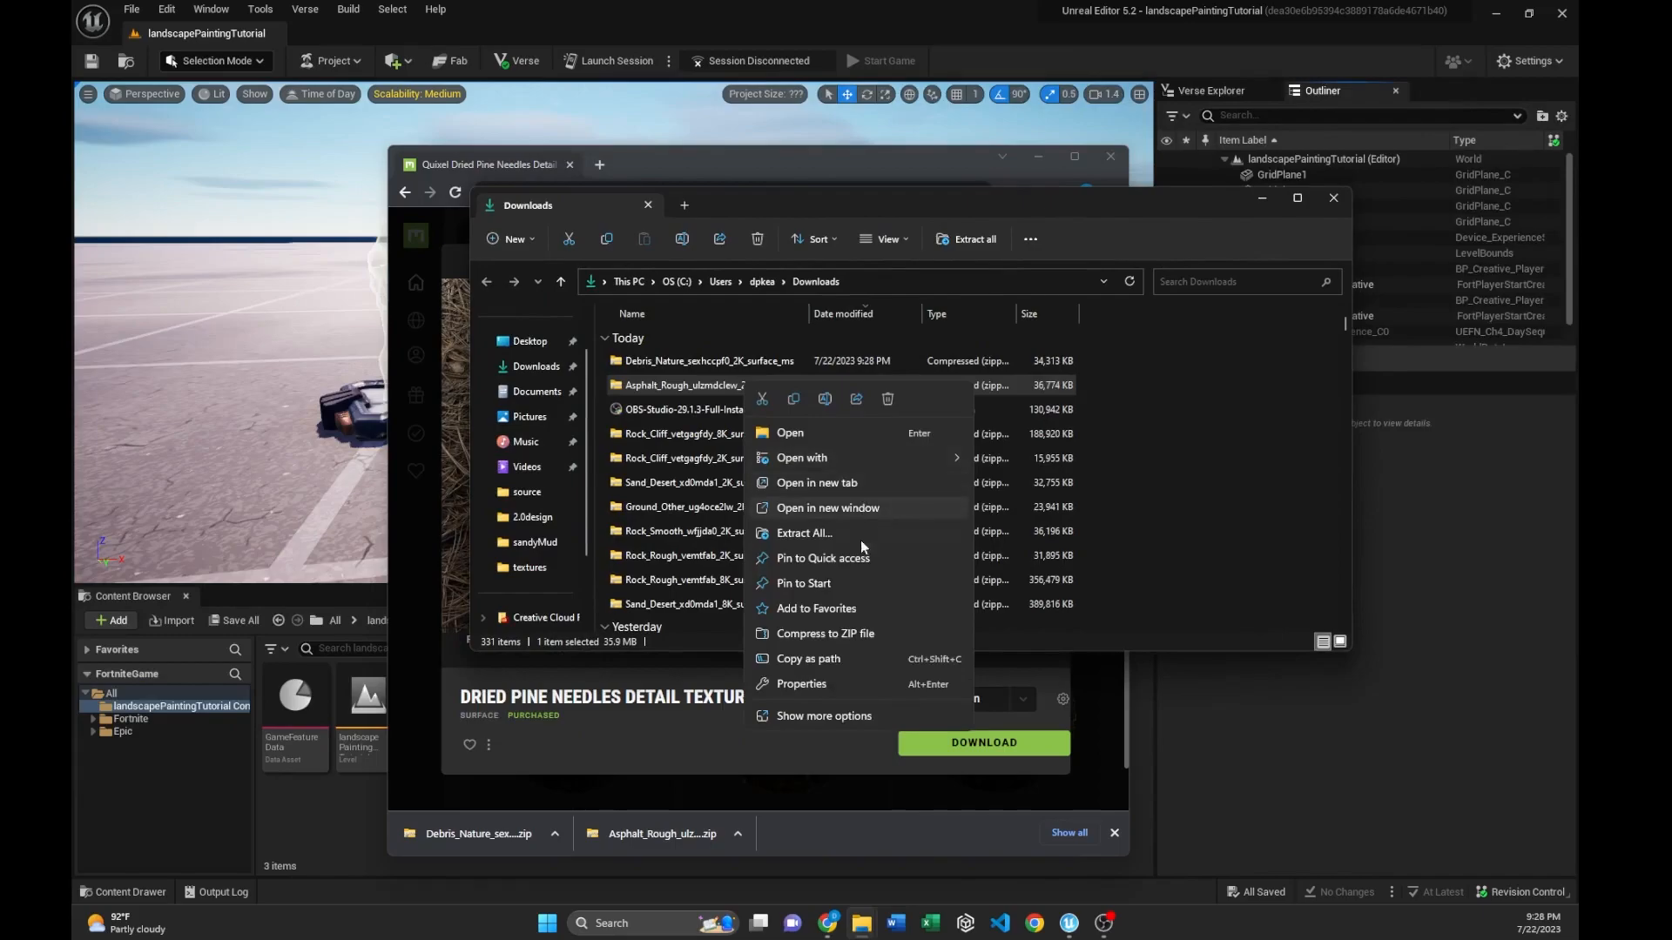
{"action": "left_click", "coordinate": [813, 532]}
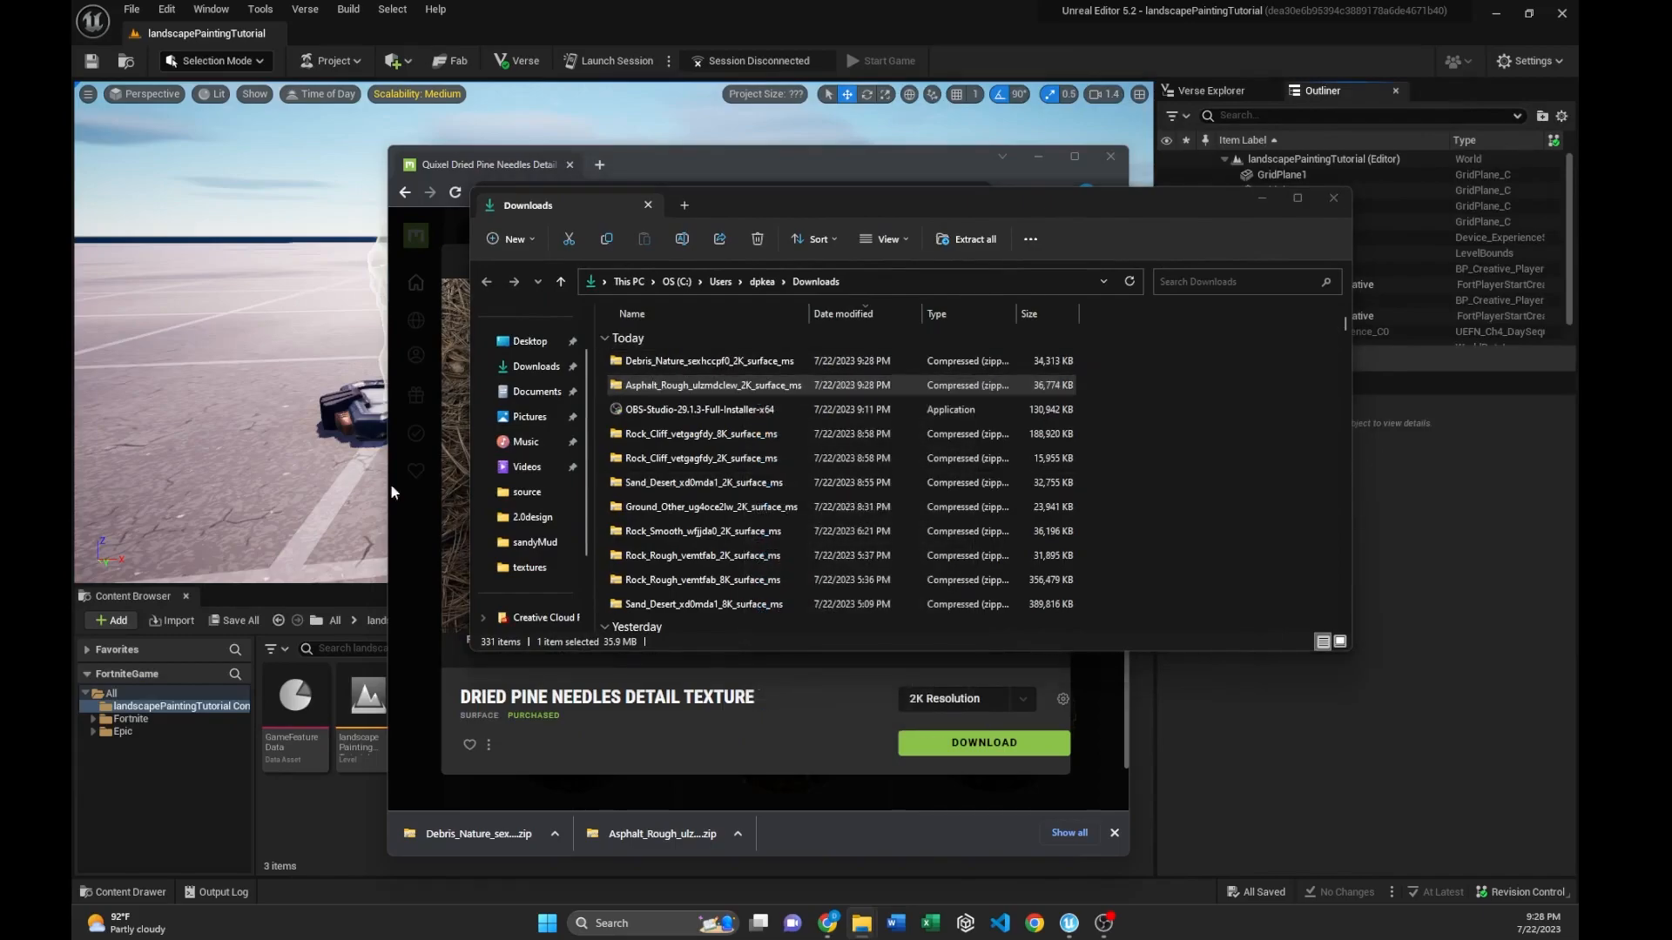
{"action": "left_click", "coordinate": [692, 279]}
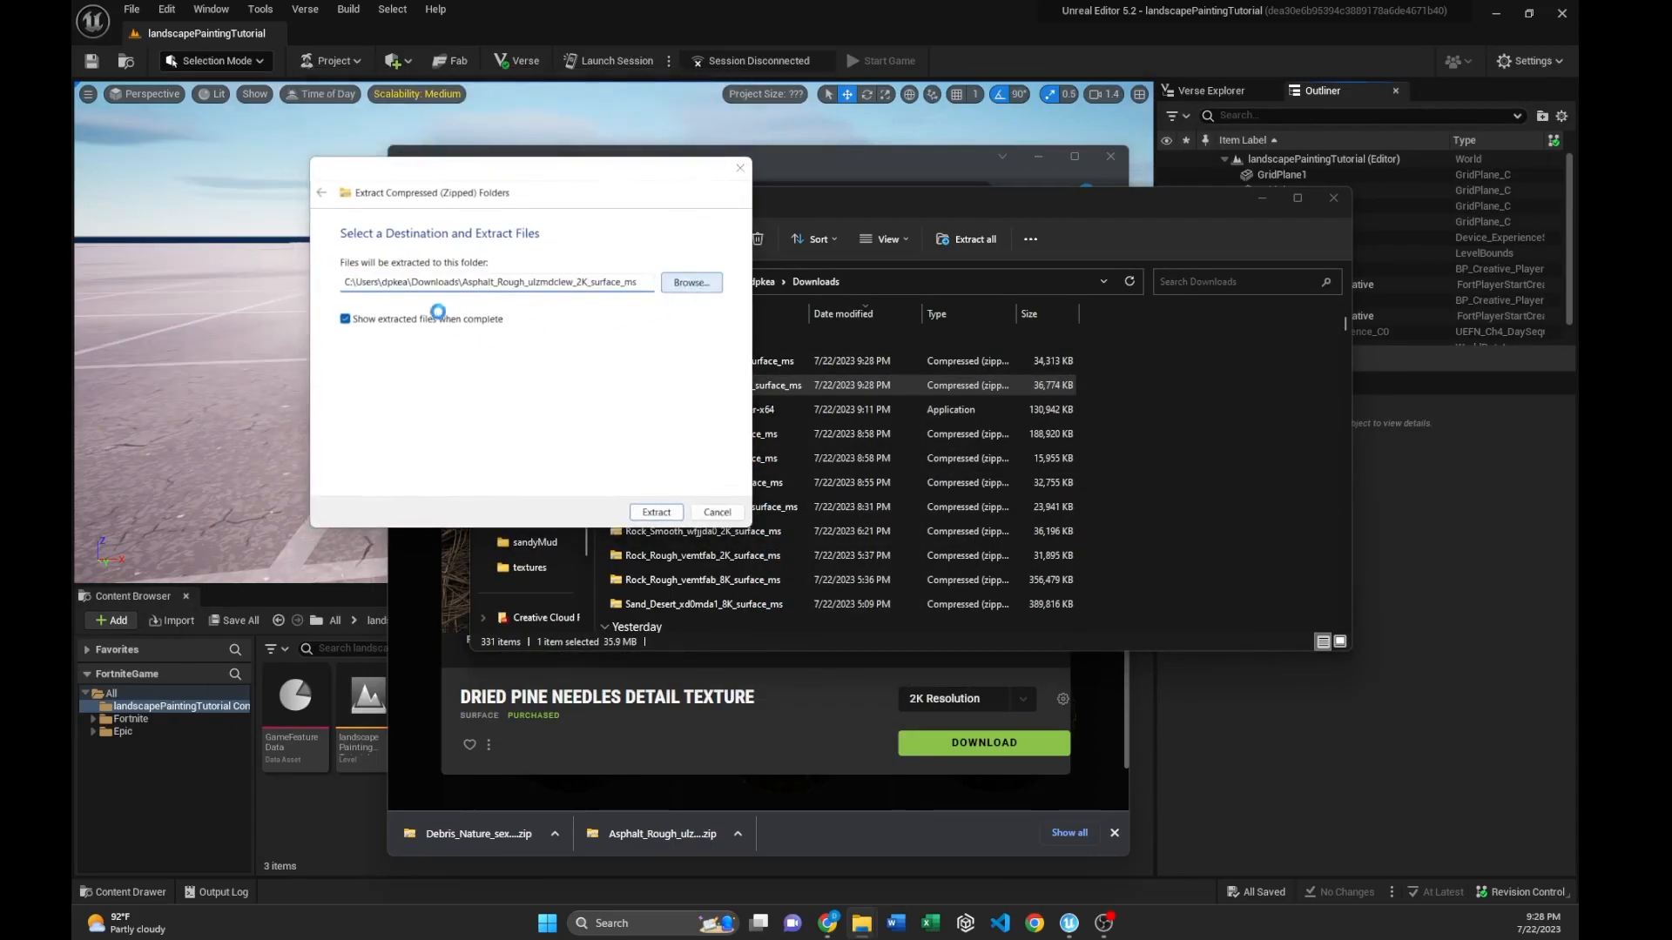
{"action": "left_click", "coordinate": [375, 333]}
{"action": "double_click", "coordinate": [528, 298]}
{"action": "left_click", "coordinate": [769, 531]}
{"action": "left_click", "coordinate": [657, 512]}
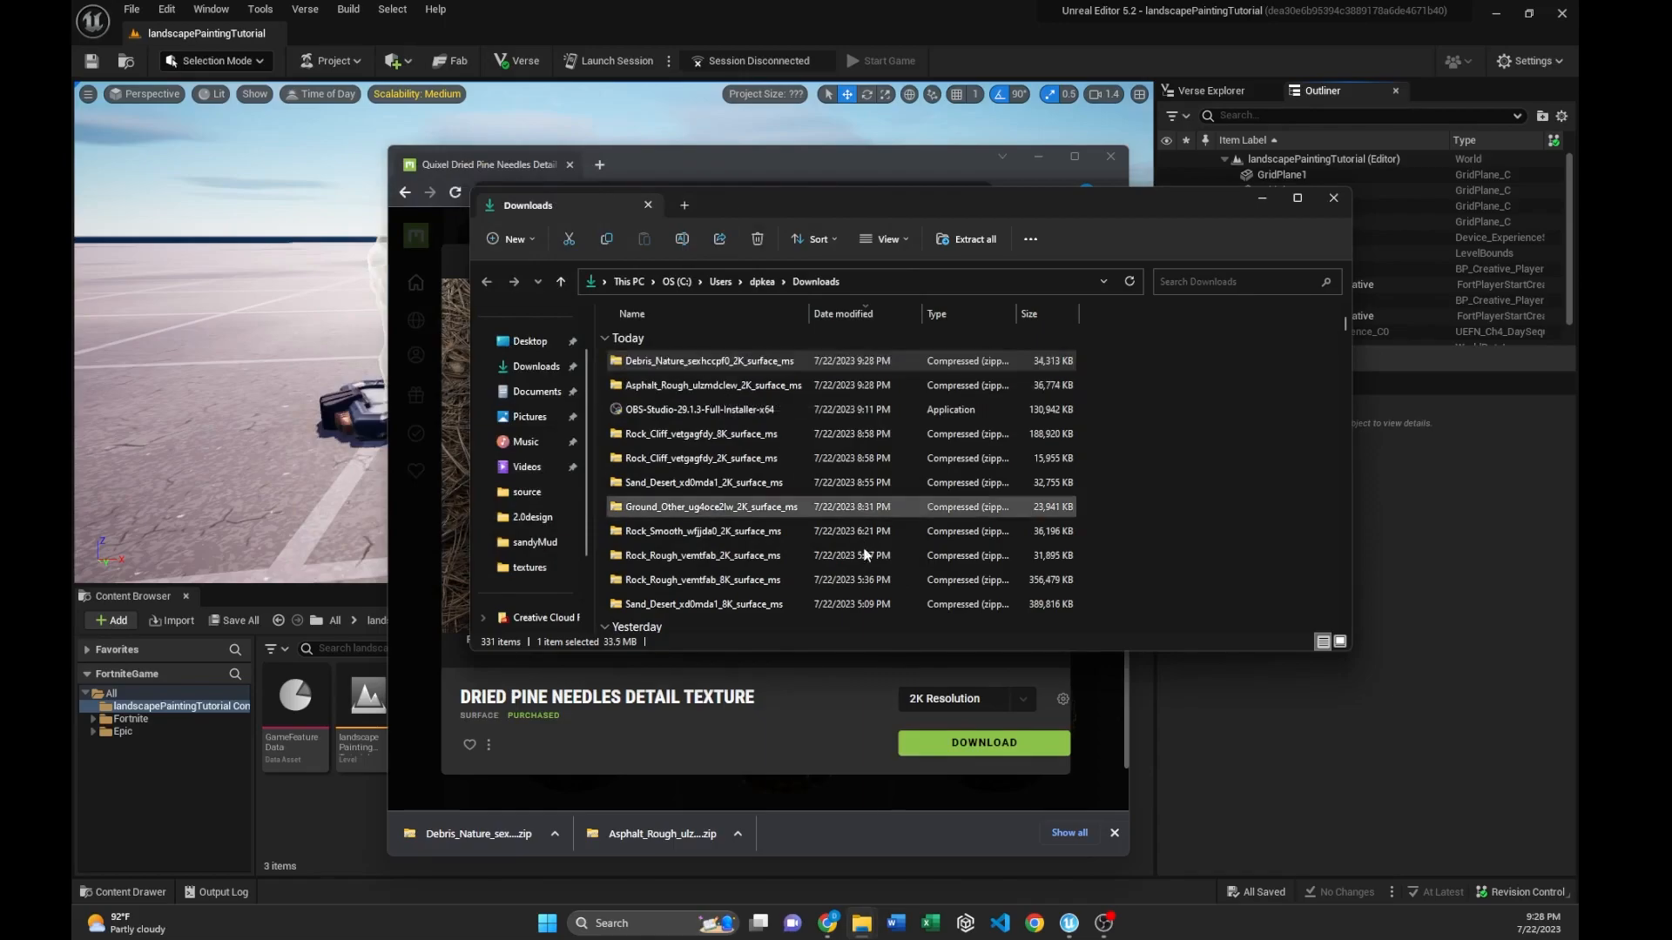
- Extract the Debris_Nature 2K archive and put away the file and browser windows to return to Unreal Editor
{"action": "right_click", "coordinate": [705, 362]}
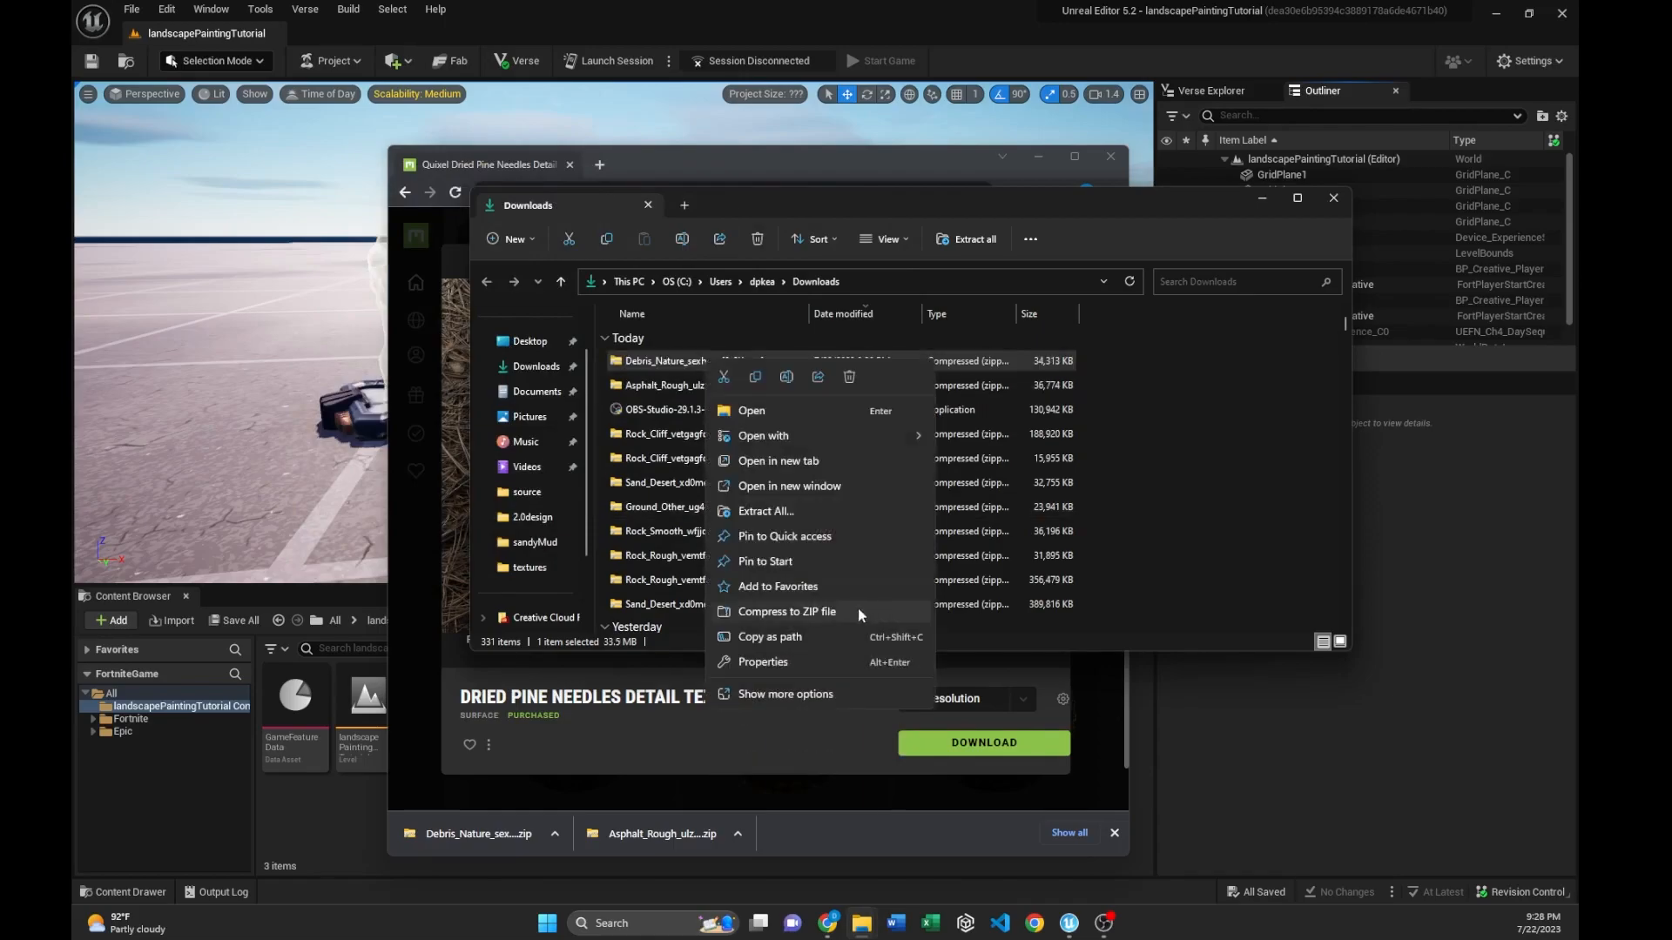
{"action": "left_click", "coordinate": [771, 514]}
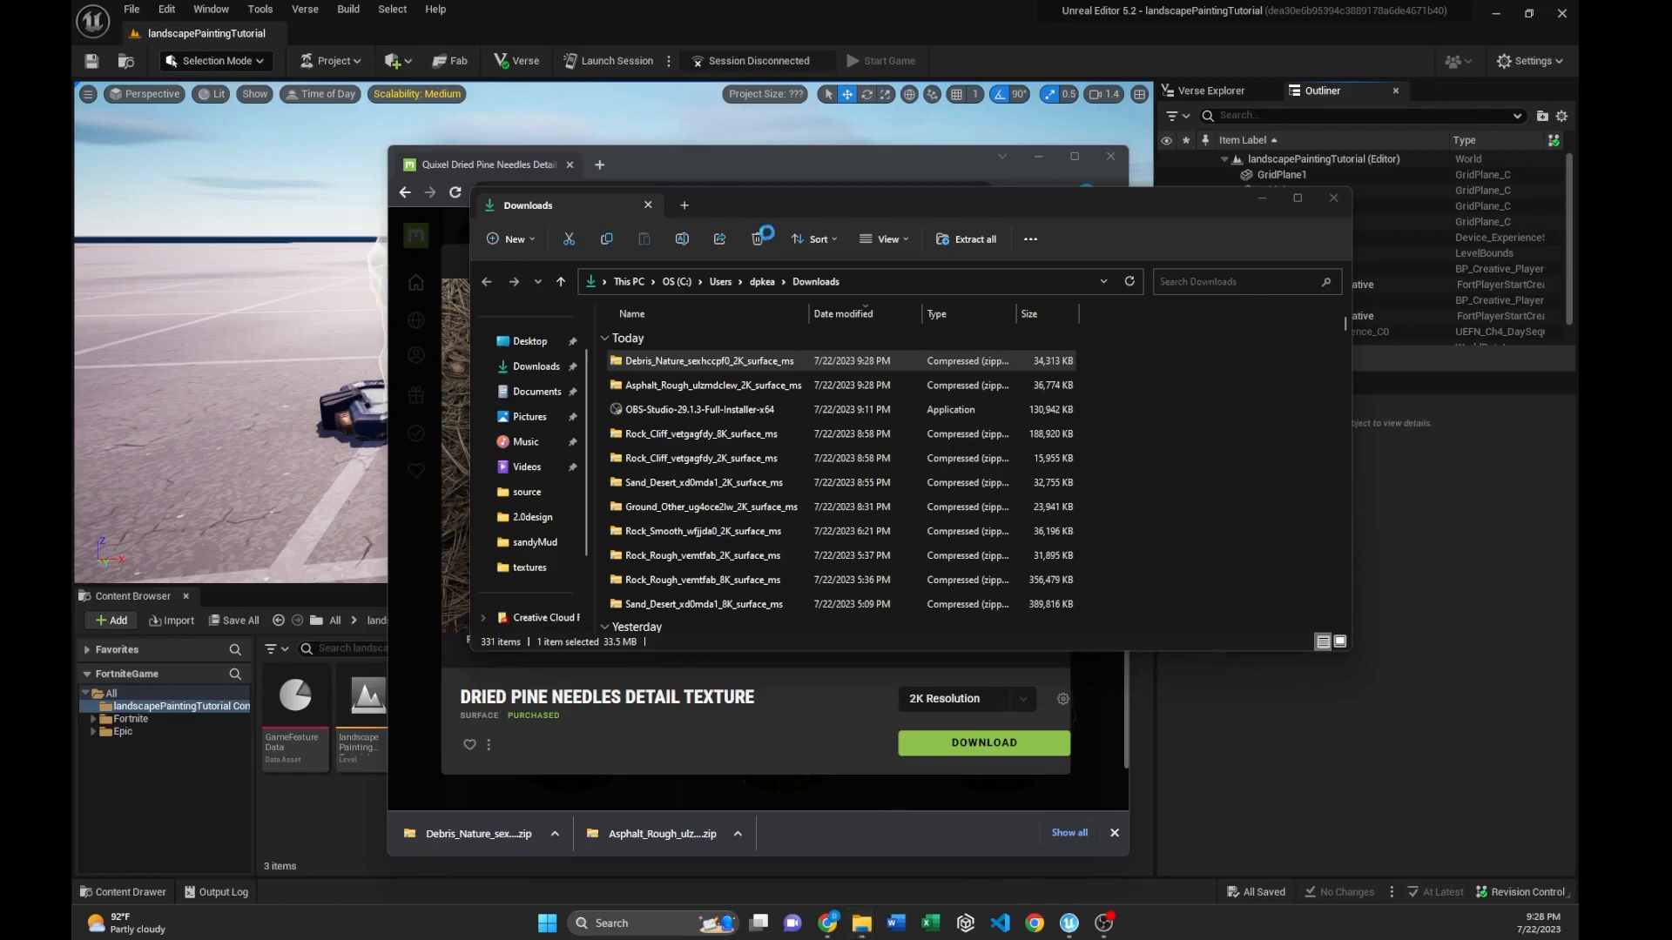
{"action": "left_click_drag", "start_coordinate": [756, 206], "coordinate": [576, 251]}
{"action": "left_click", "coordinate": [1153, 243]}
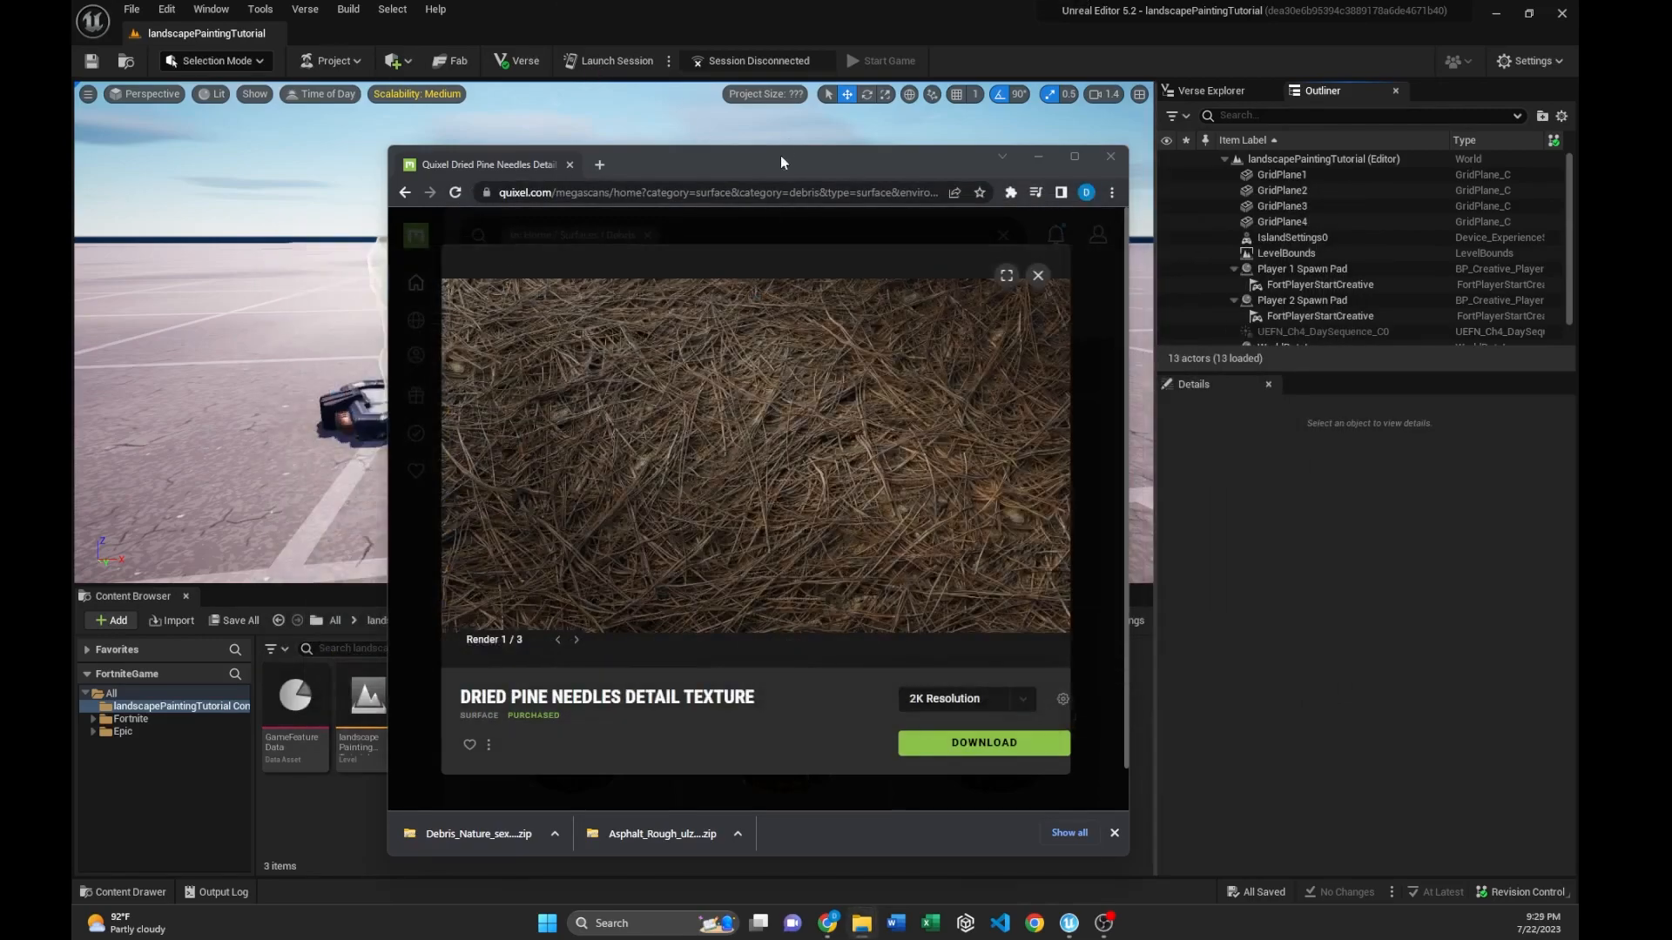
{"action": "left_click_drag", "start_coordinate": [940, 158], "coordinate": [857, 203]}
{"action": "left_click", "coordinate": [1023, 200]}
- Delete the four grid planes that form the level's floor
{"action": "right_click_drag", "start_coordinate": [471, 157], "coordinate": [366, 226]}
{"action": "key", "text": "s"}
{"action": "mouse_move", "coordinate": [650, 170]}
{"action": "right_mouse_down"}
{"action": "mouse_move", "coordinate": [732, 130]}
{"action": "mouse_move", "coordinate": [650, 170]}
{"action": "right_mouse_up"}
{"action": "key", "text": "s"}
{"action": "key", "text": "w"}
{"action": "key", "text": "s"}
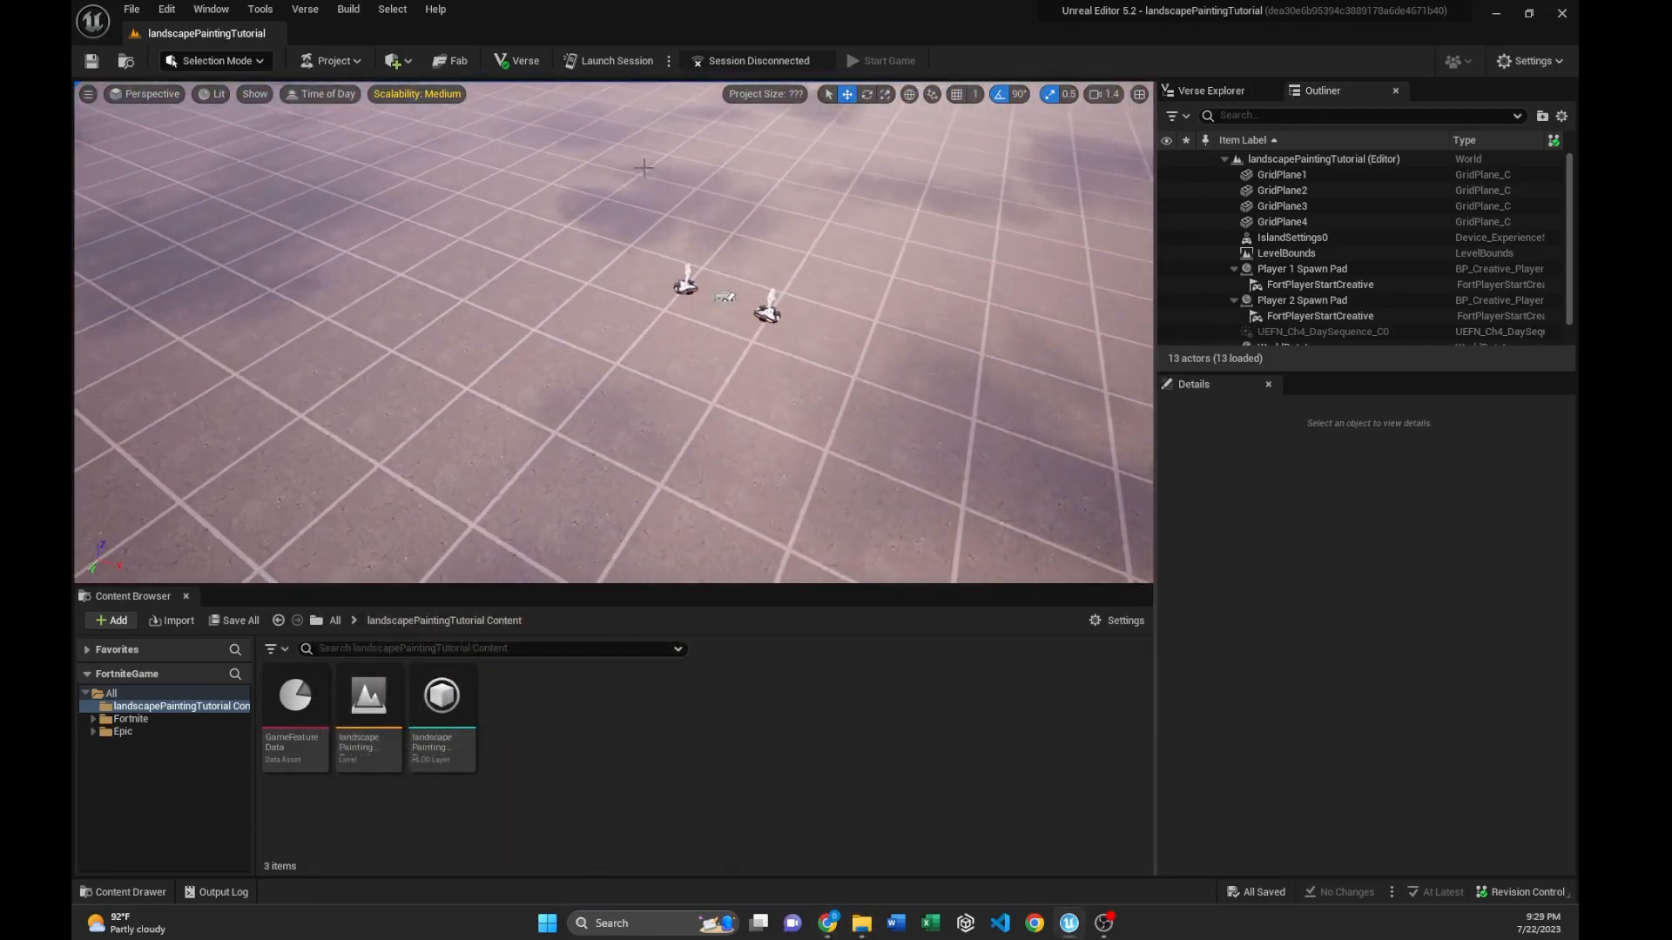
{"action": "left_click", "coordinate": [644, 202]}
{"action": "key", "text": "Delete"}
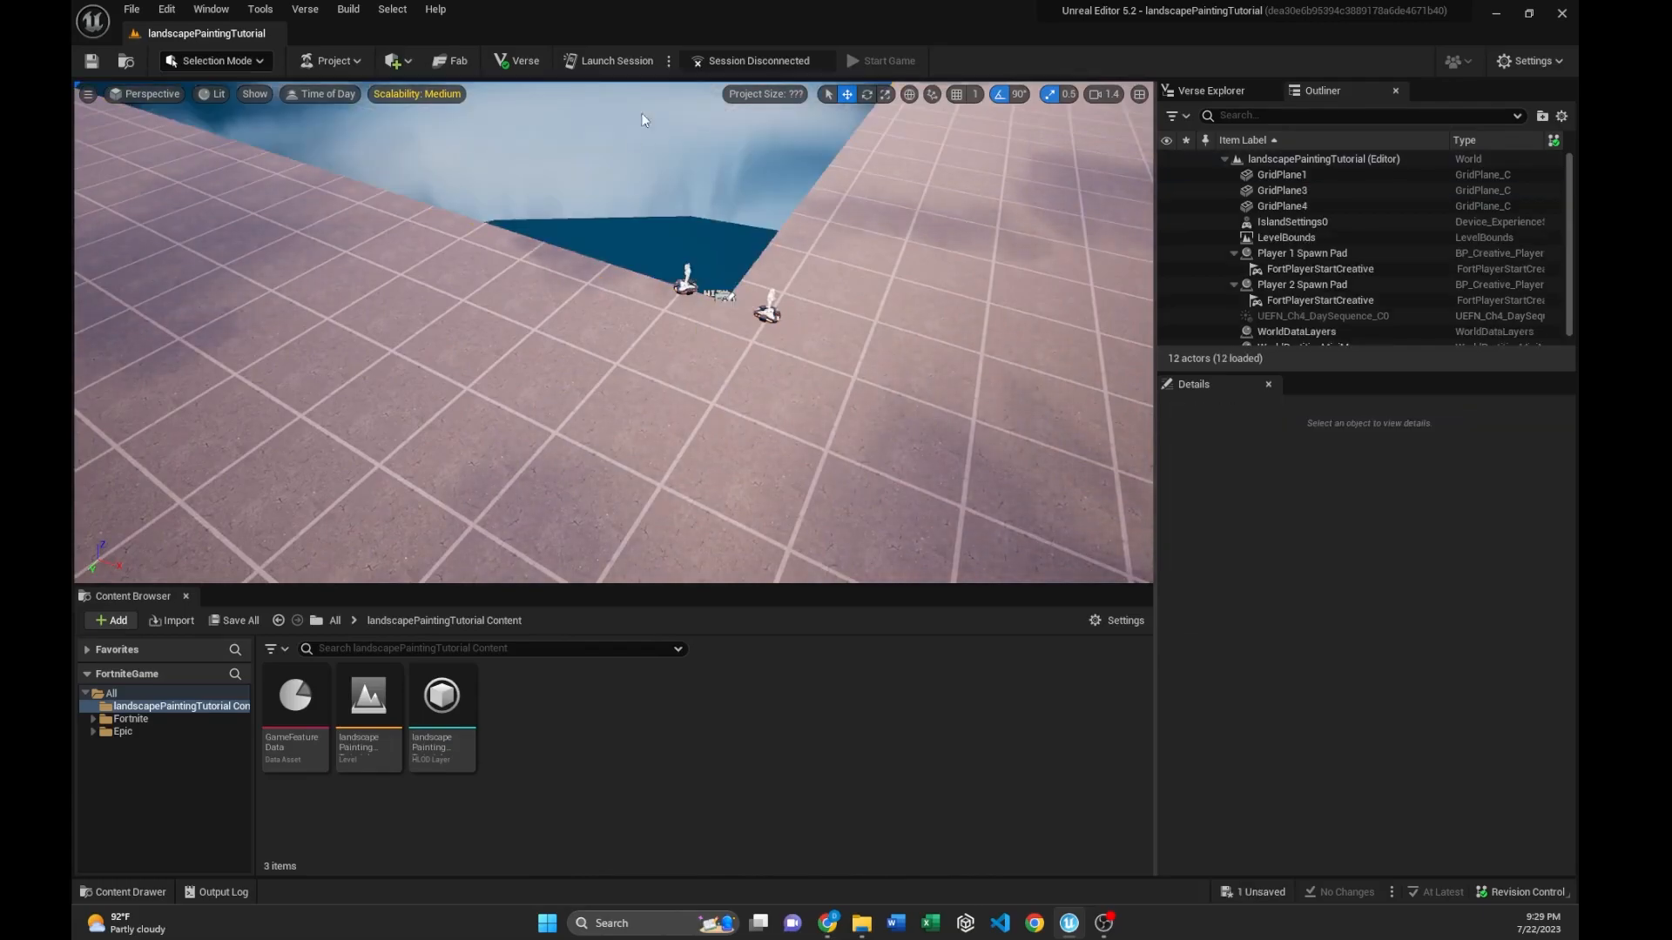
{"action": "left_click", "coordinate": [859, 345]}
{"action": "key", "text": "Delete"}
{"action": "left_click", "coordinate": [679, 399]}
{"action": "key", "text": "Delete"}
{"action": "left_click", "coordinate": [599, 338]}
{"action": "key", "text": "Delete"}
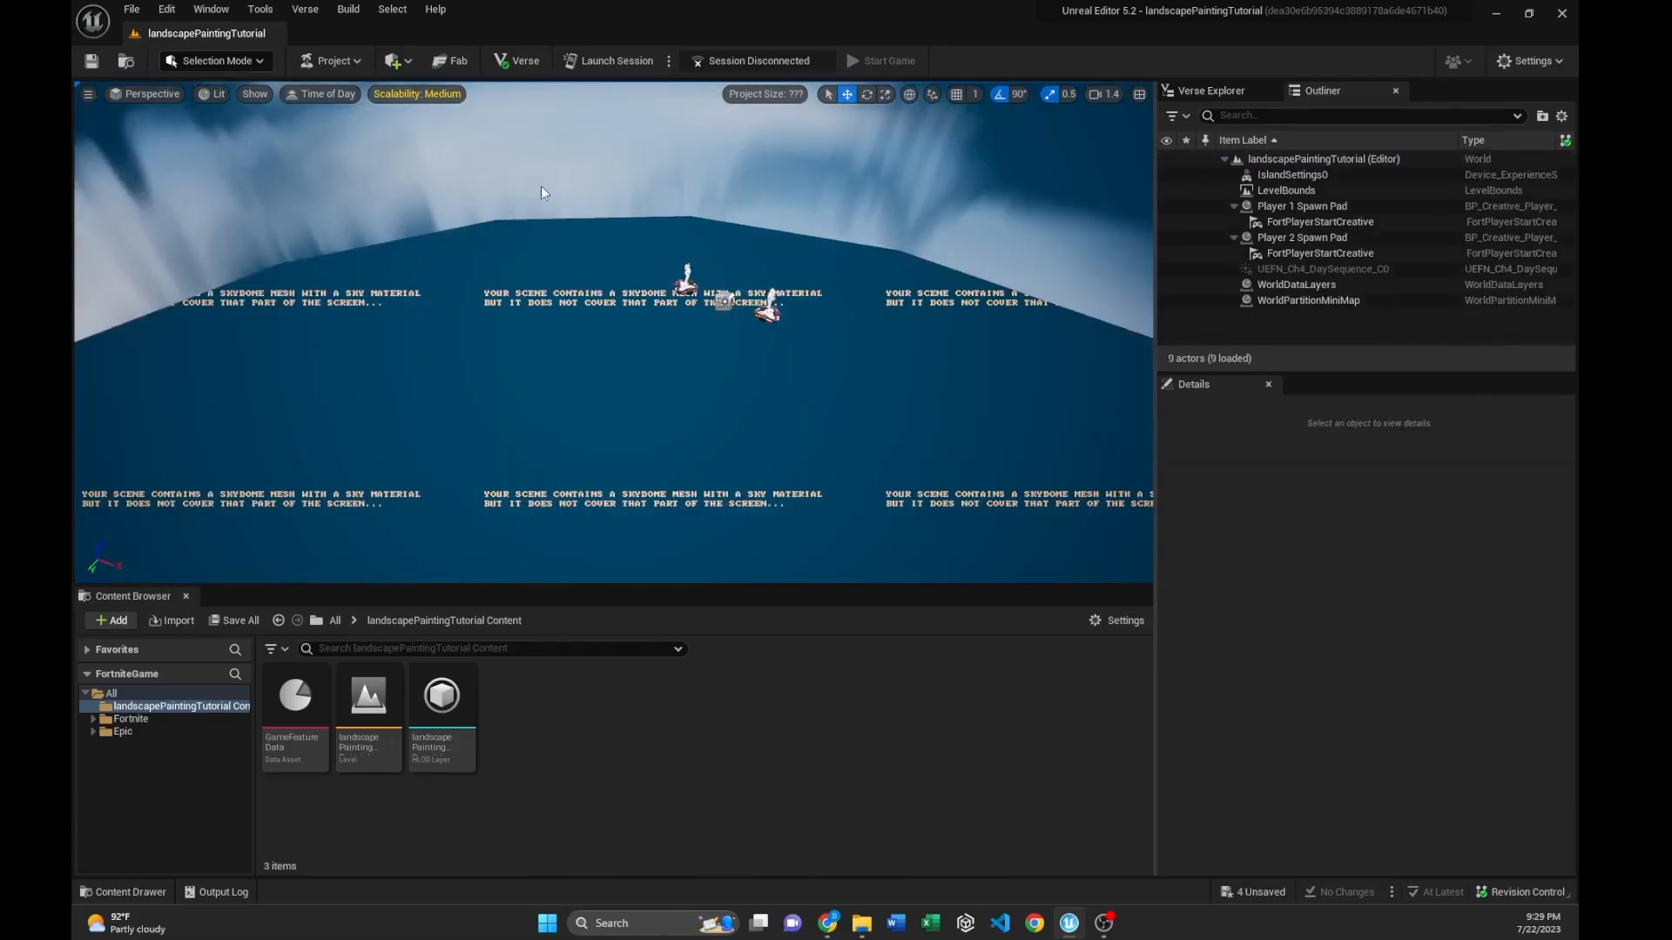
- Switch to Landscape mode and check the material choices for the new landscape
{"action": "left_click", "coordinate": [174, 61]}
{"action": "left_click", "coordinate": [245, 168]}
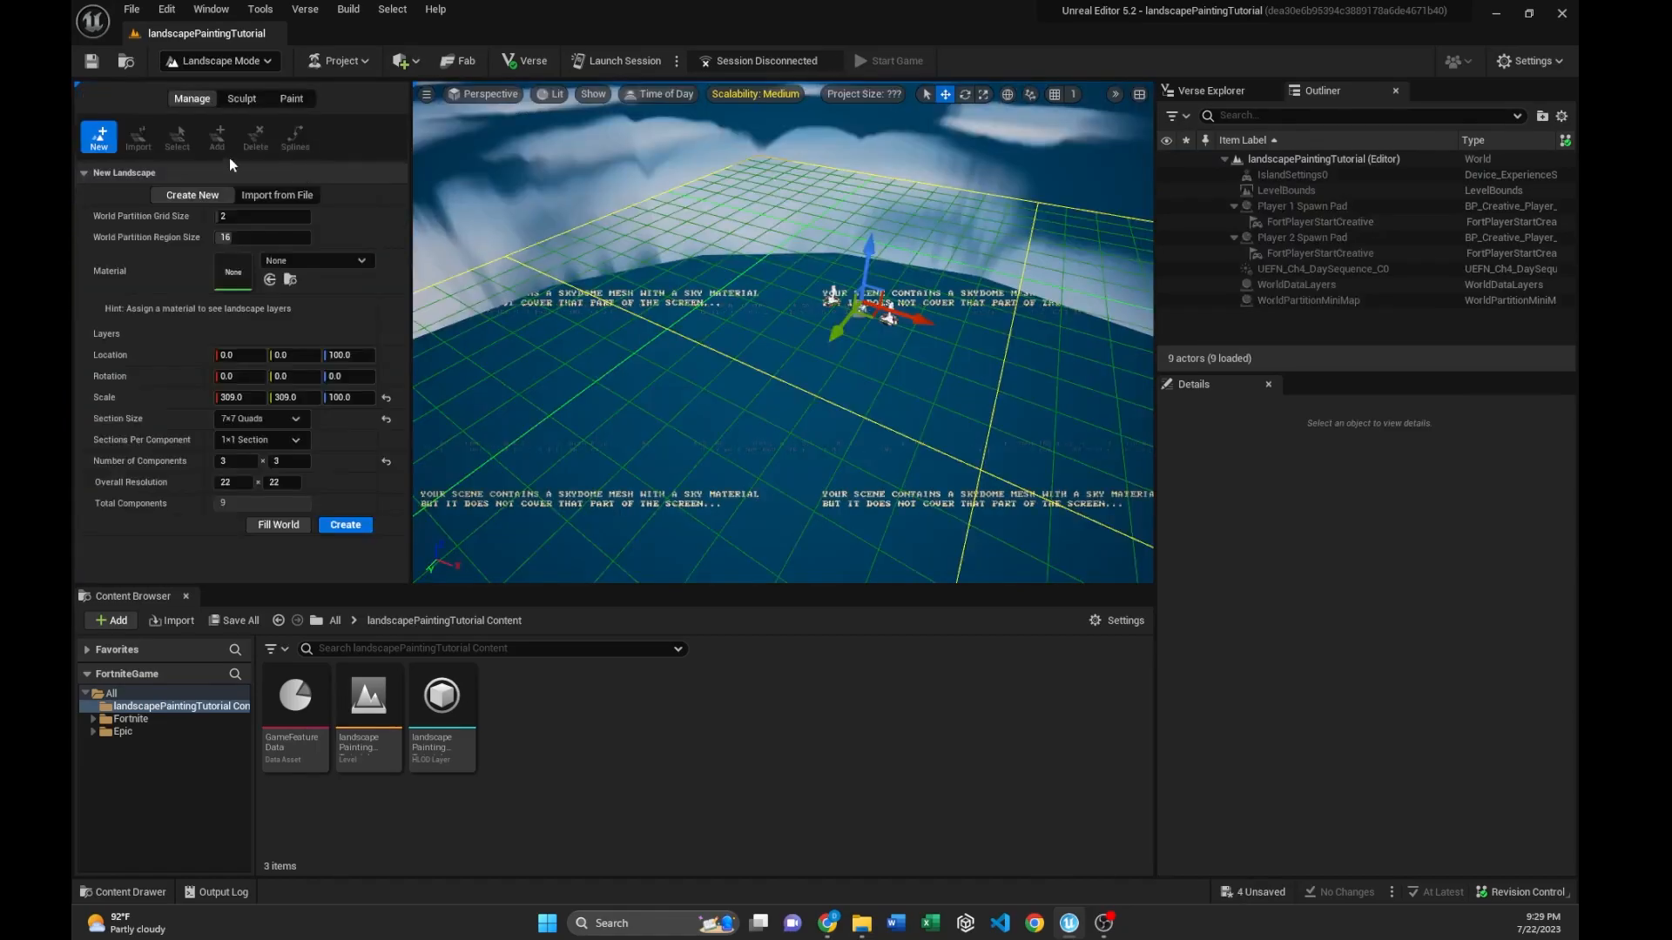
{"action": "right_click_drag", "start_coordinate": [769, 363], "coordinate": [427, 348]}
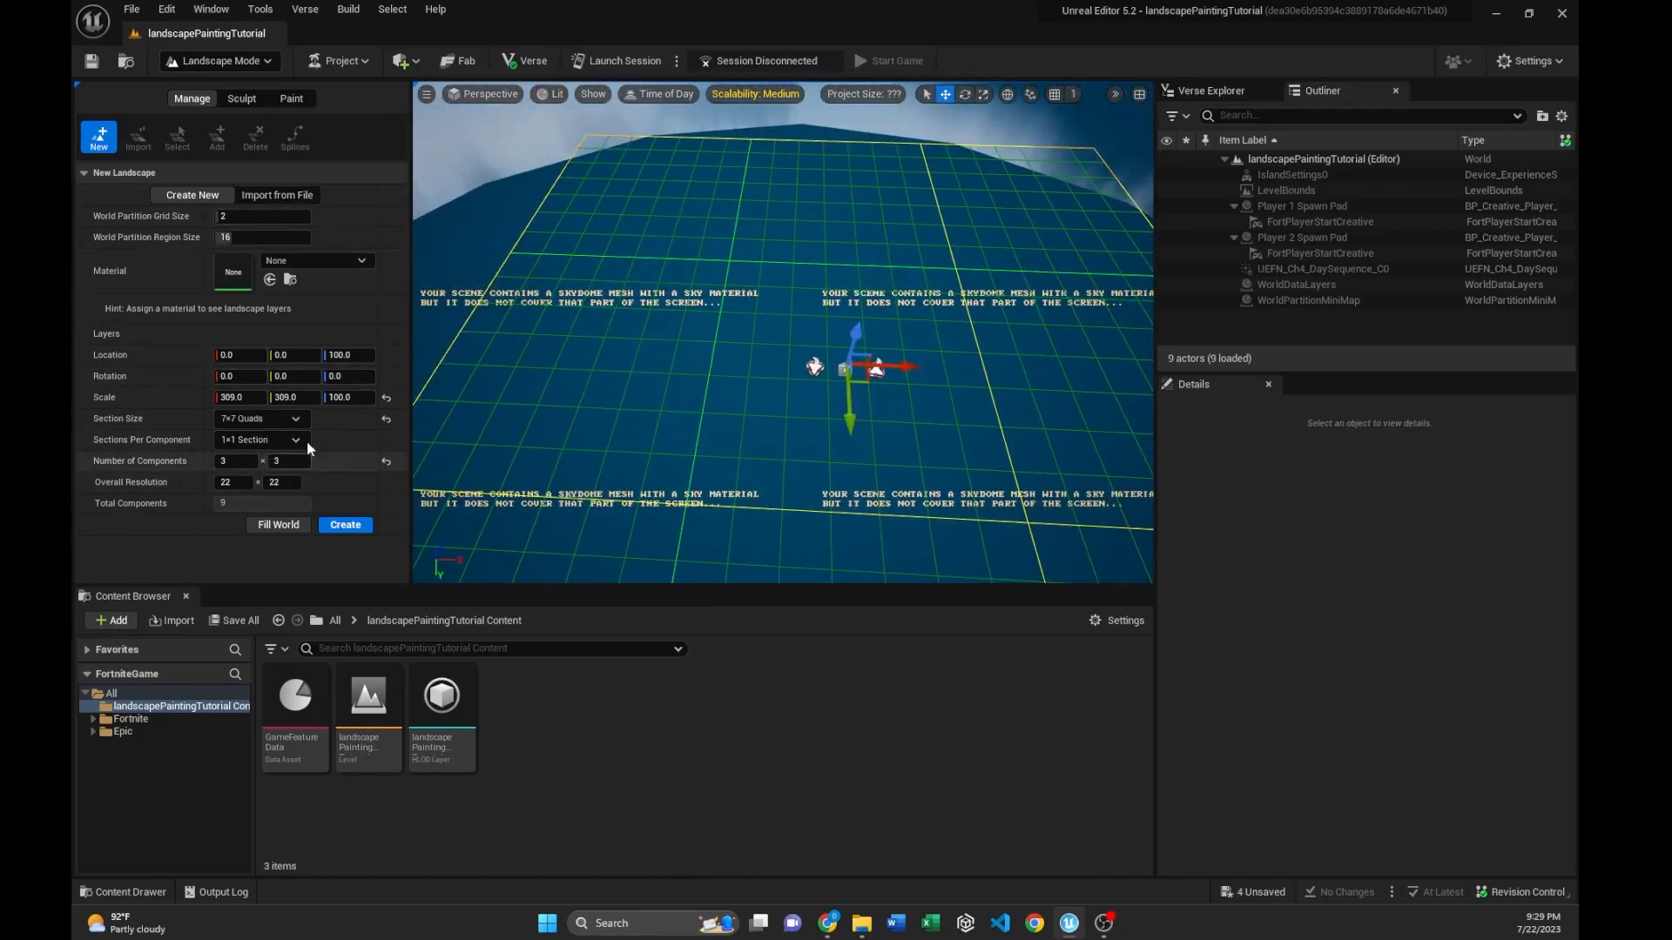
{"action": "left_click", "coordinate": [271, 261]}
{"action": "left_click", "coordinate": [168, 276]}
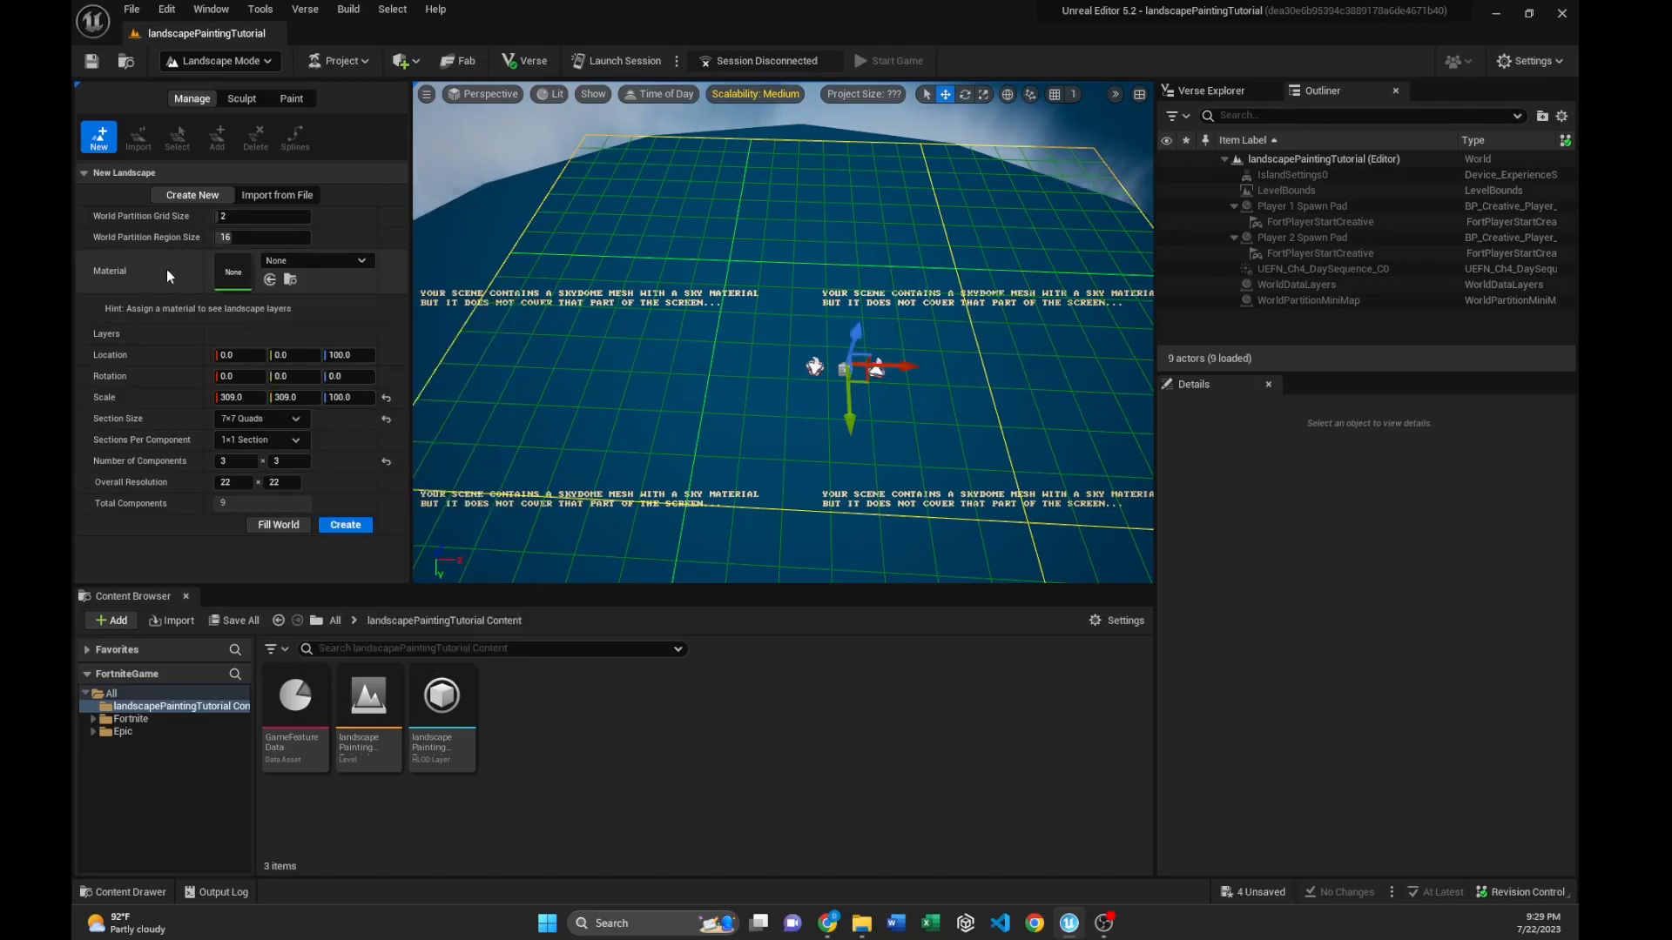
- Create a material named landscapeMaterialTutorial in the project content folder and open its material graph
{"action": "right_click", "coordinate": [536, 718]}
{"action": "left_click", "coordinate": [605, 424]}
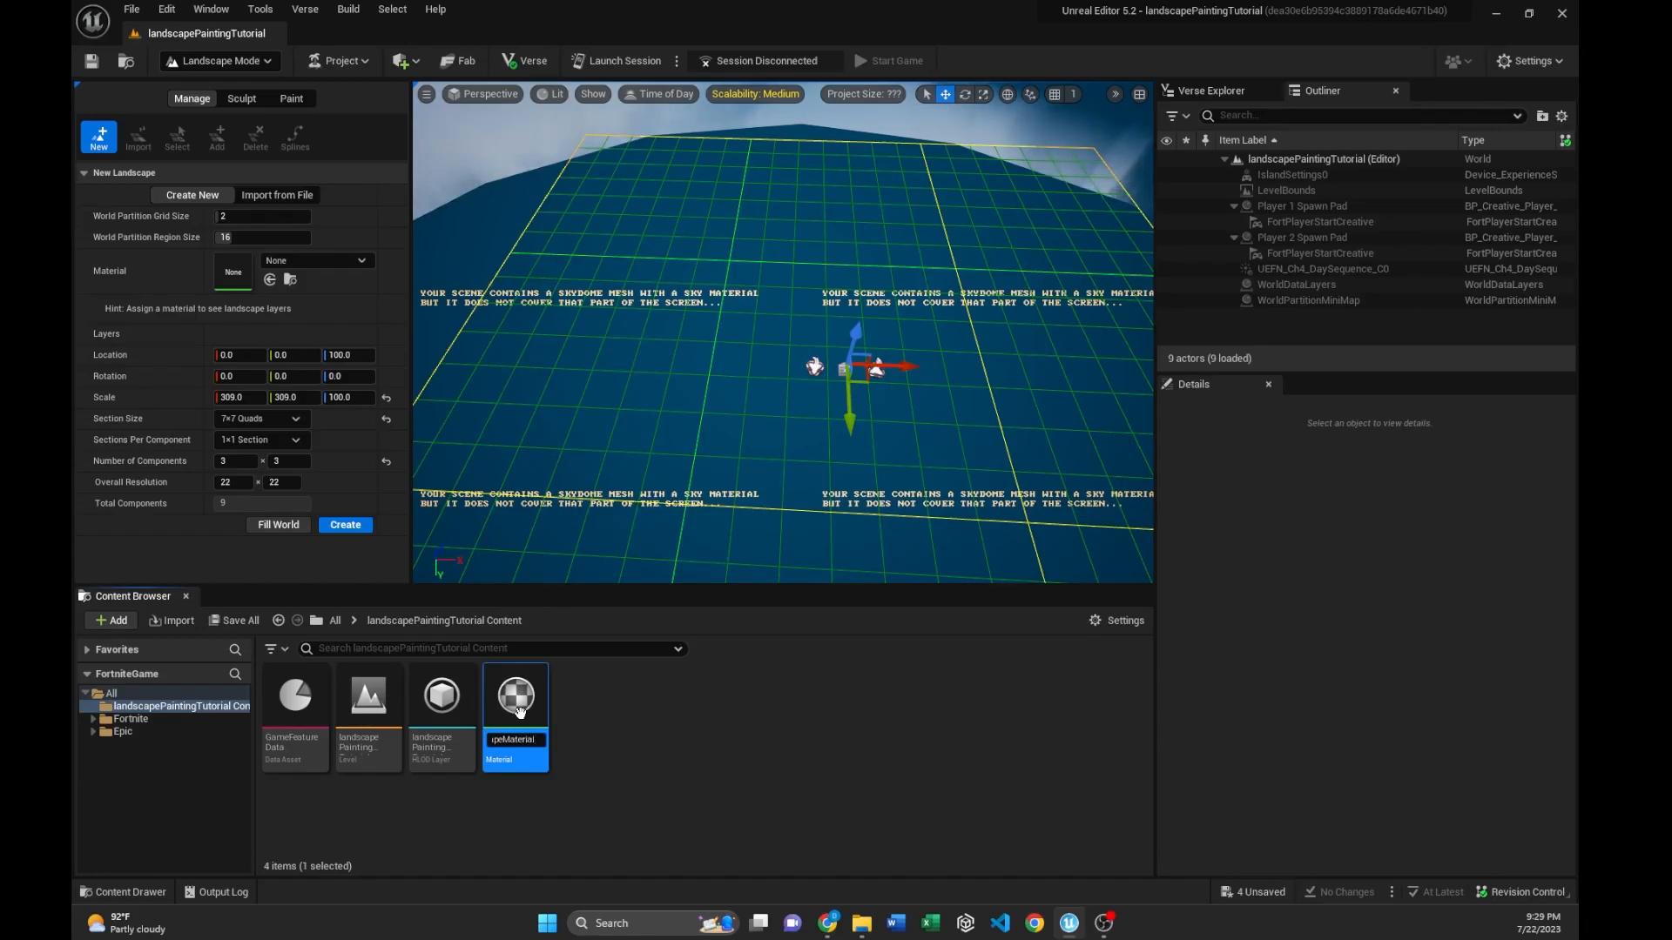
{"action": "type", "text": "landscapeMaterialTutorial"}
{"action": "key", "text": "Return"}
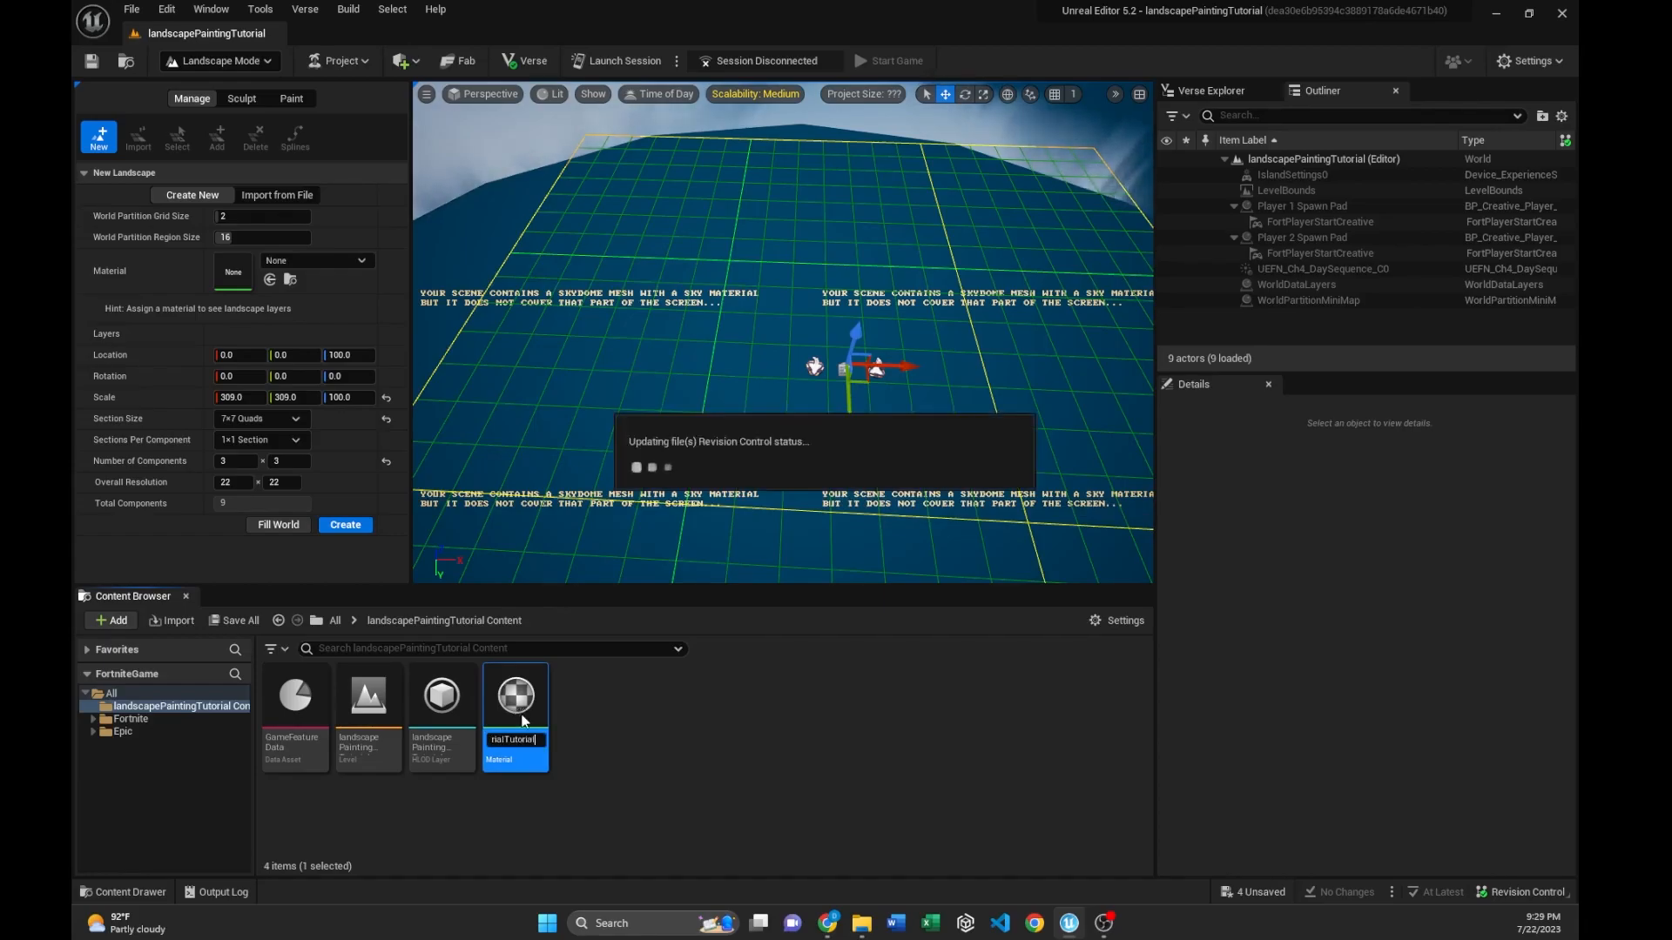
{"action": "double_click", "coordinate": [516, 701]}
{"action": "left_click_drag", "start_coordinate": [260, 33], "coordinate": [348, 35]}
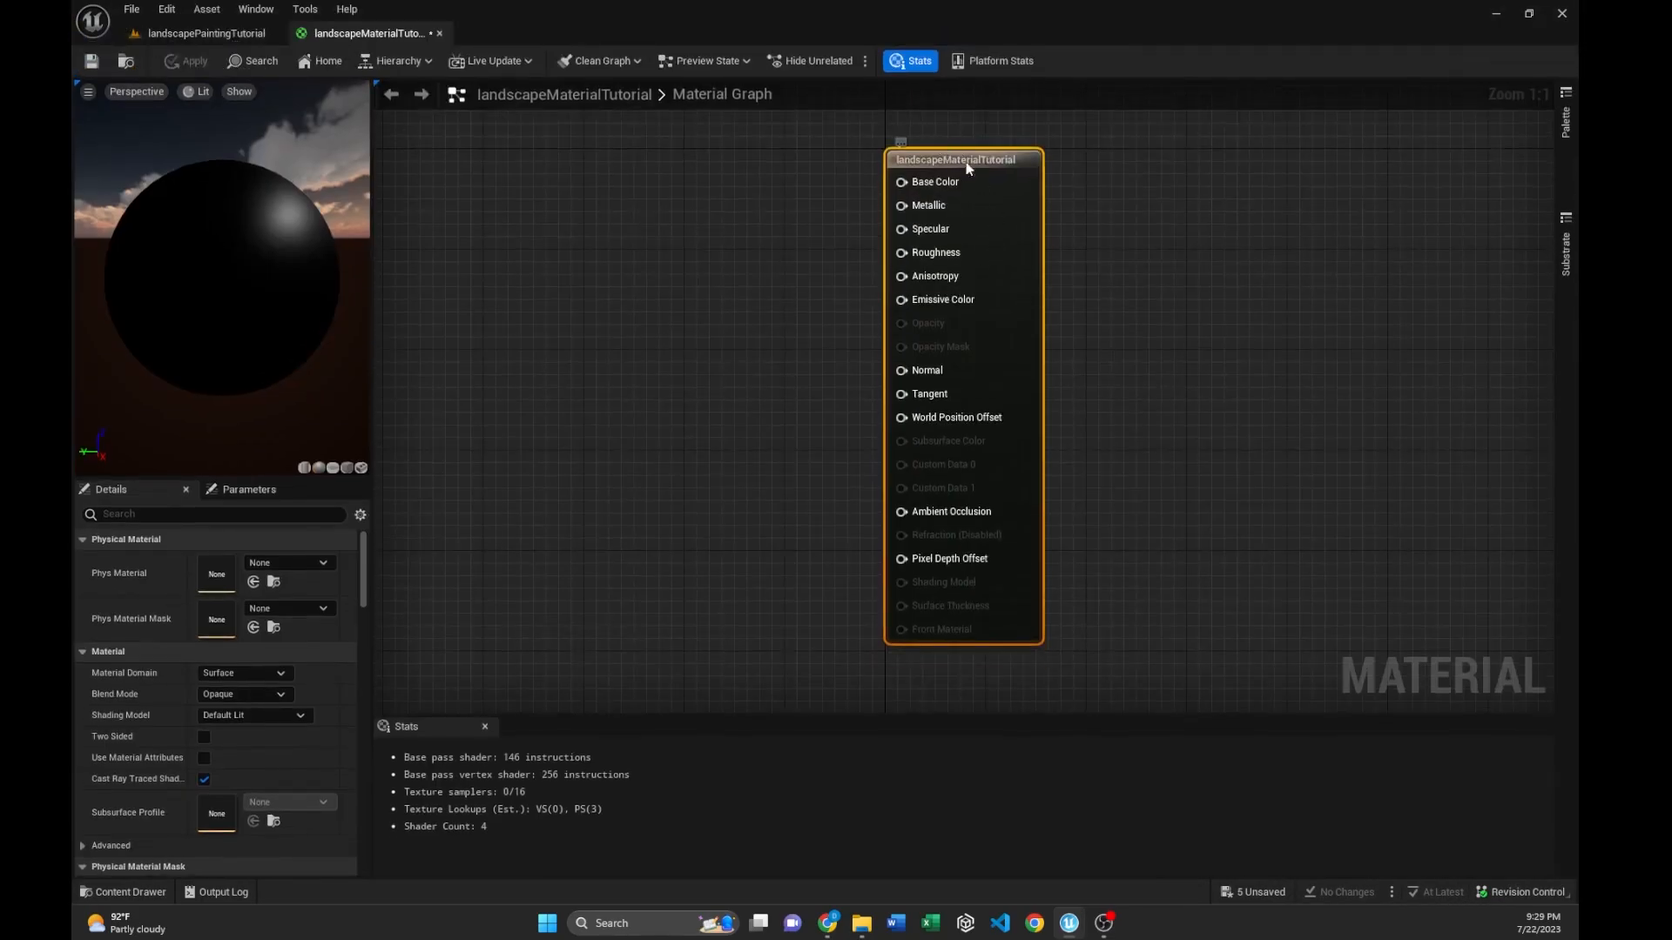
{"action": "scroll", "coordinate": [929, 291], "scroll_direction": "down", "scroll_amount": 8}
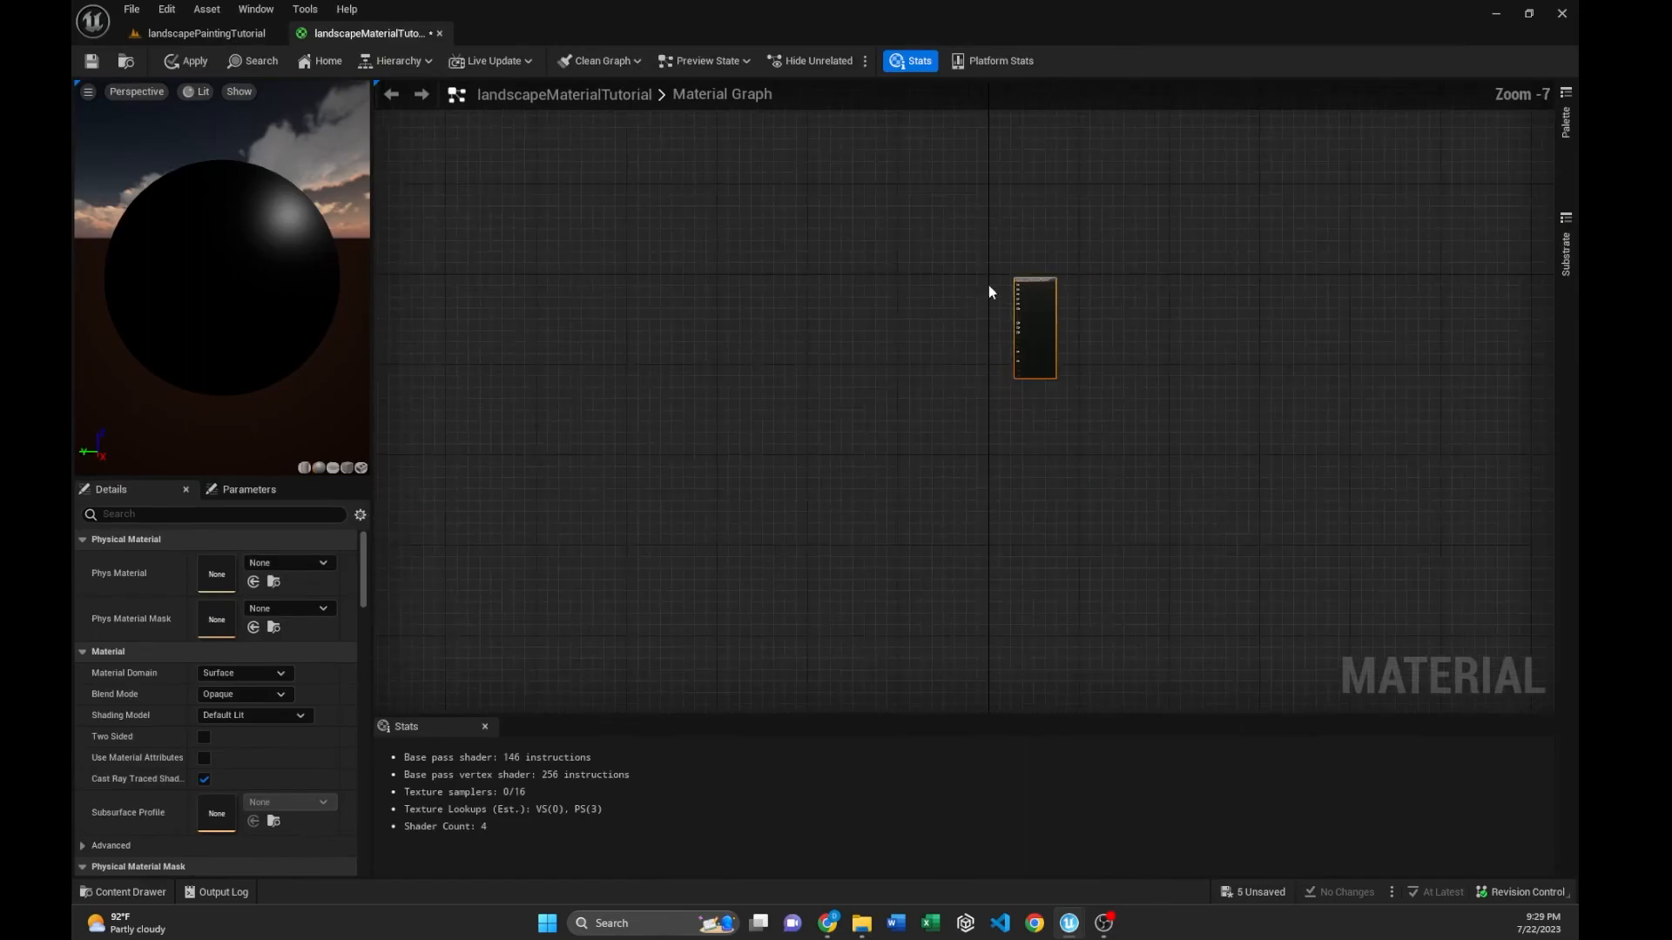
{"action": "scroll", "coordinate": [980, 290], "scroll_direction": "up", "scroll_amount": 5}
- Start an import into the landscapePaintingTutorial content folder and browse to New folder on the Desktop
{"action": "left_click", "coordinate": [232, 33]}
{"action": "right_click", "coordinate": [616, 669]}
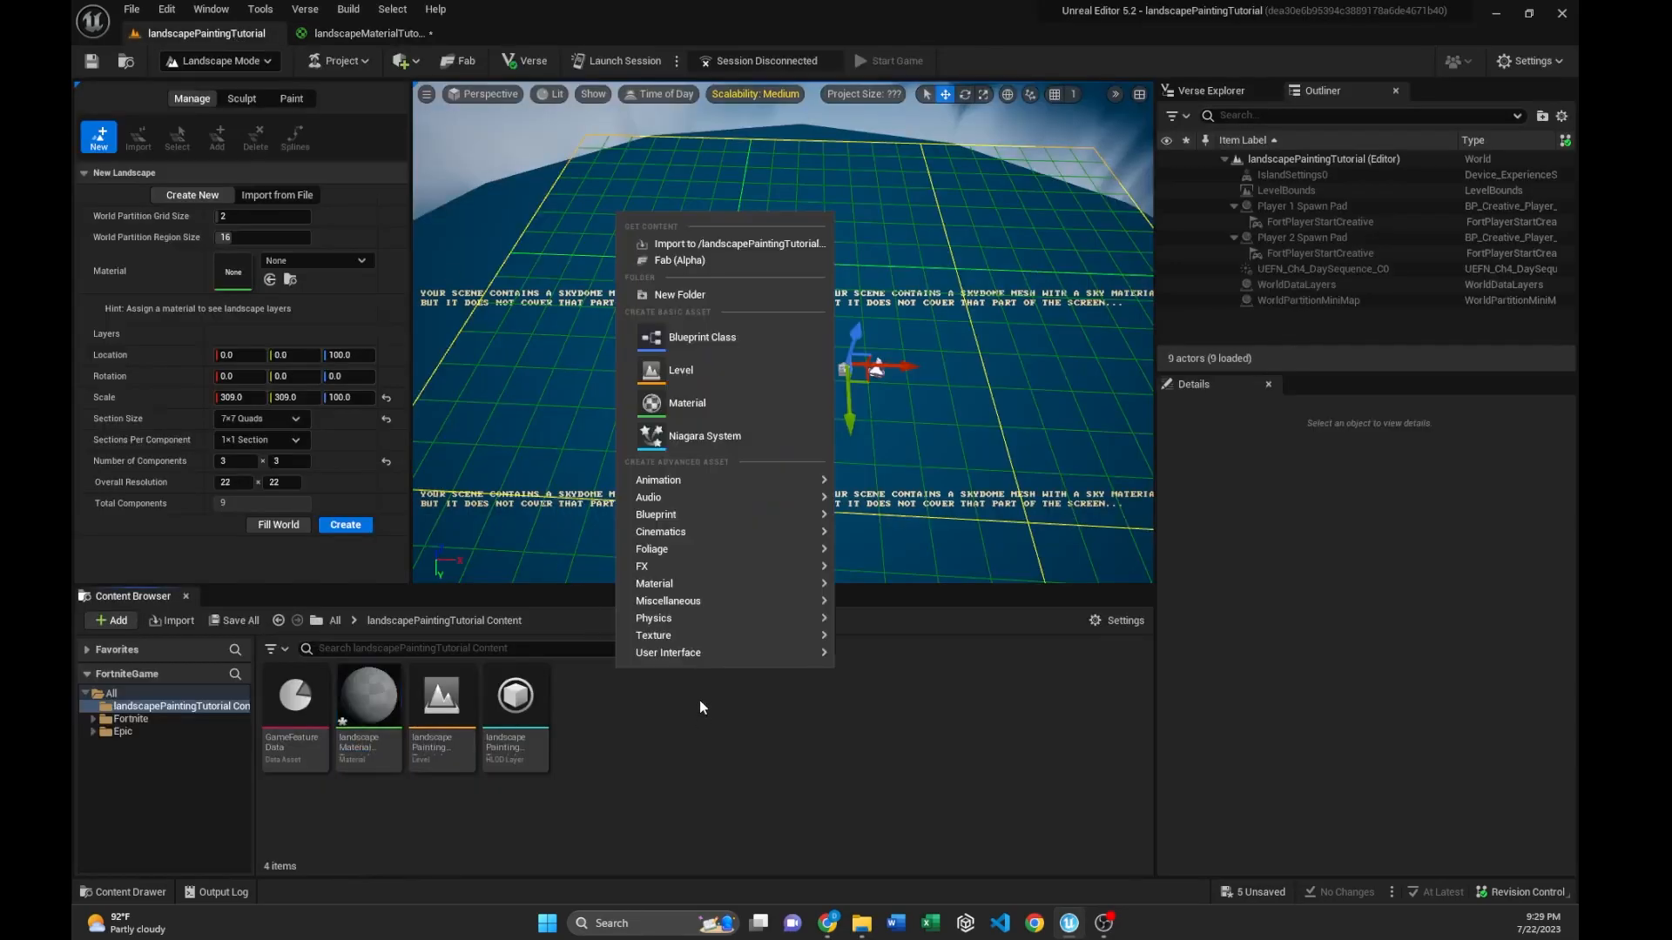
{"action": "left_click", "coordinate": [692, 243]}
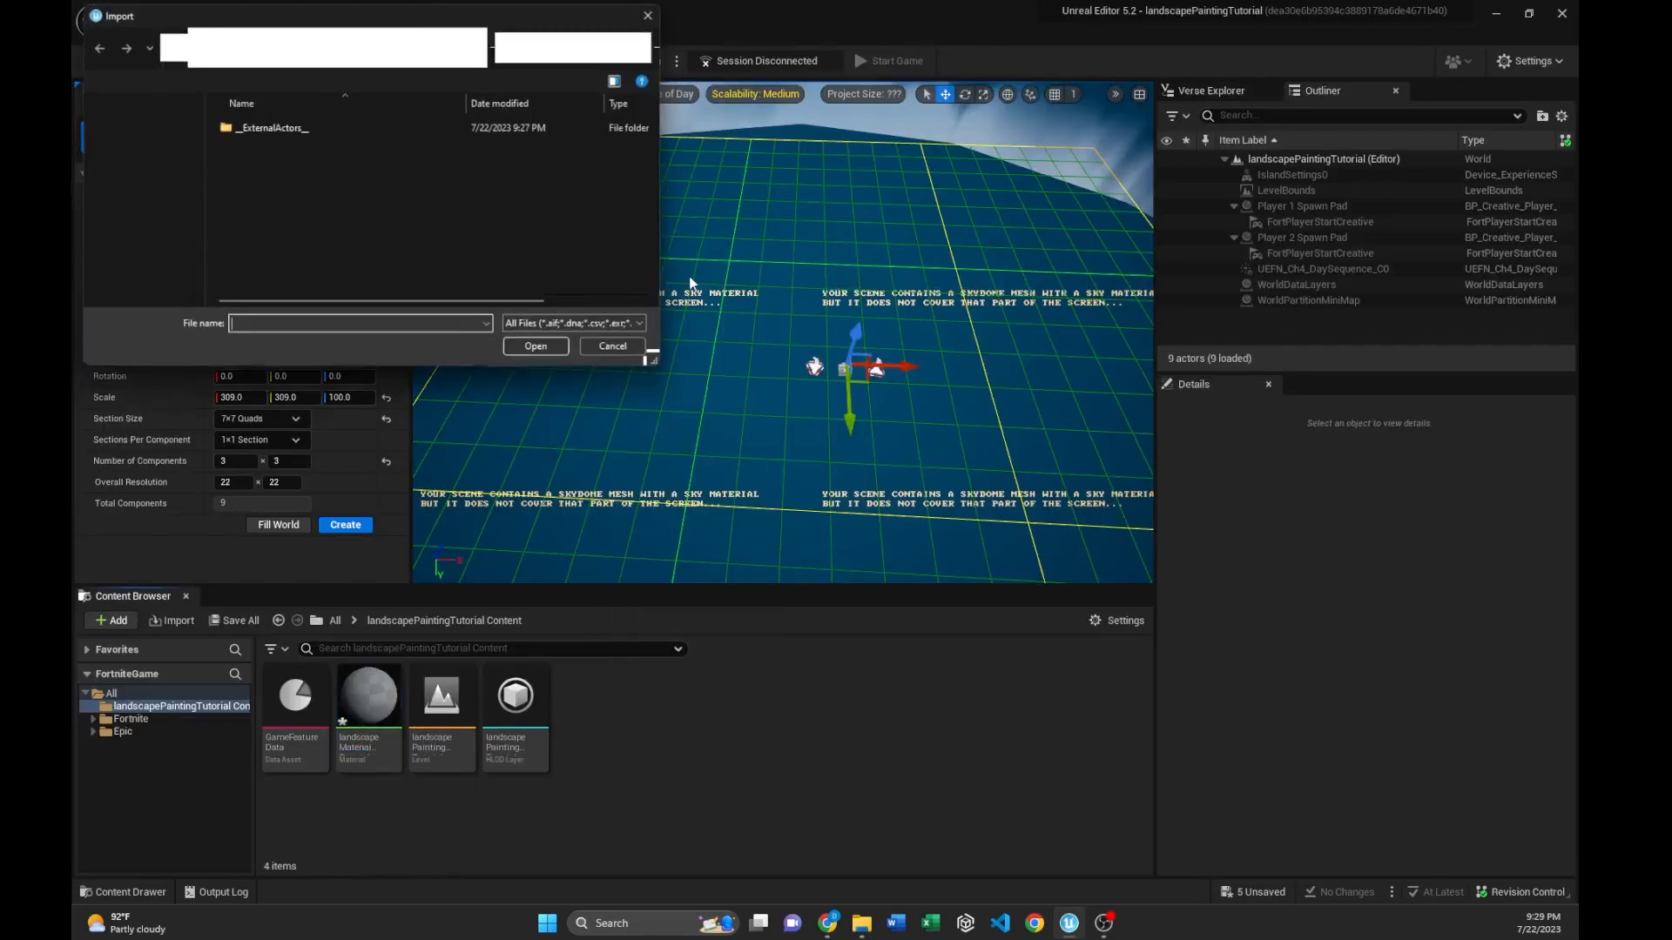
{"action": "left_click_drag", "start_coordinate": [347, 12], "coordinate": [543, 157]}
{"action": "left_click", "coordinate": [332, 299]}
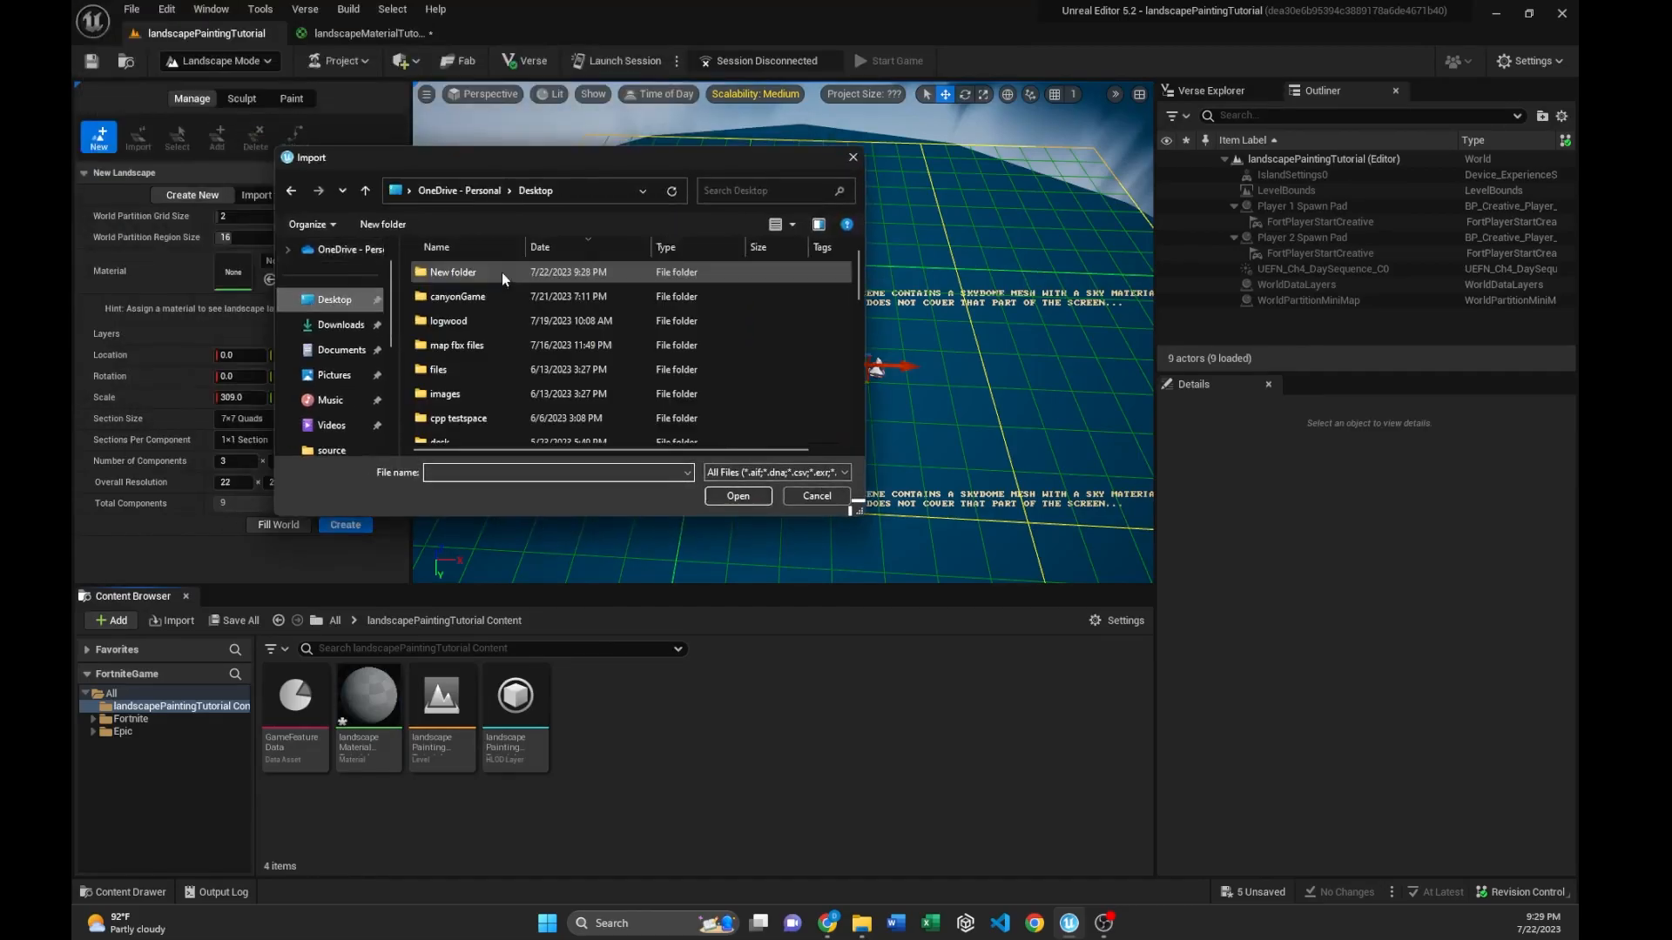
{"action": "double_click", "coordinate": [475, 275]}
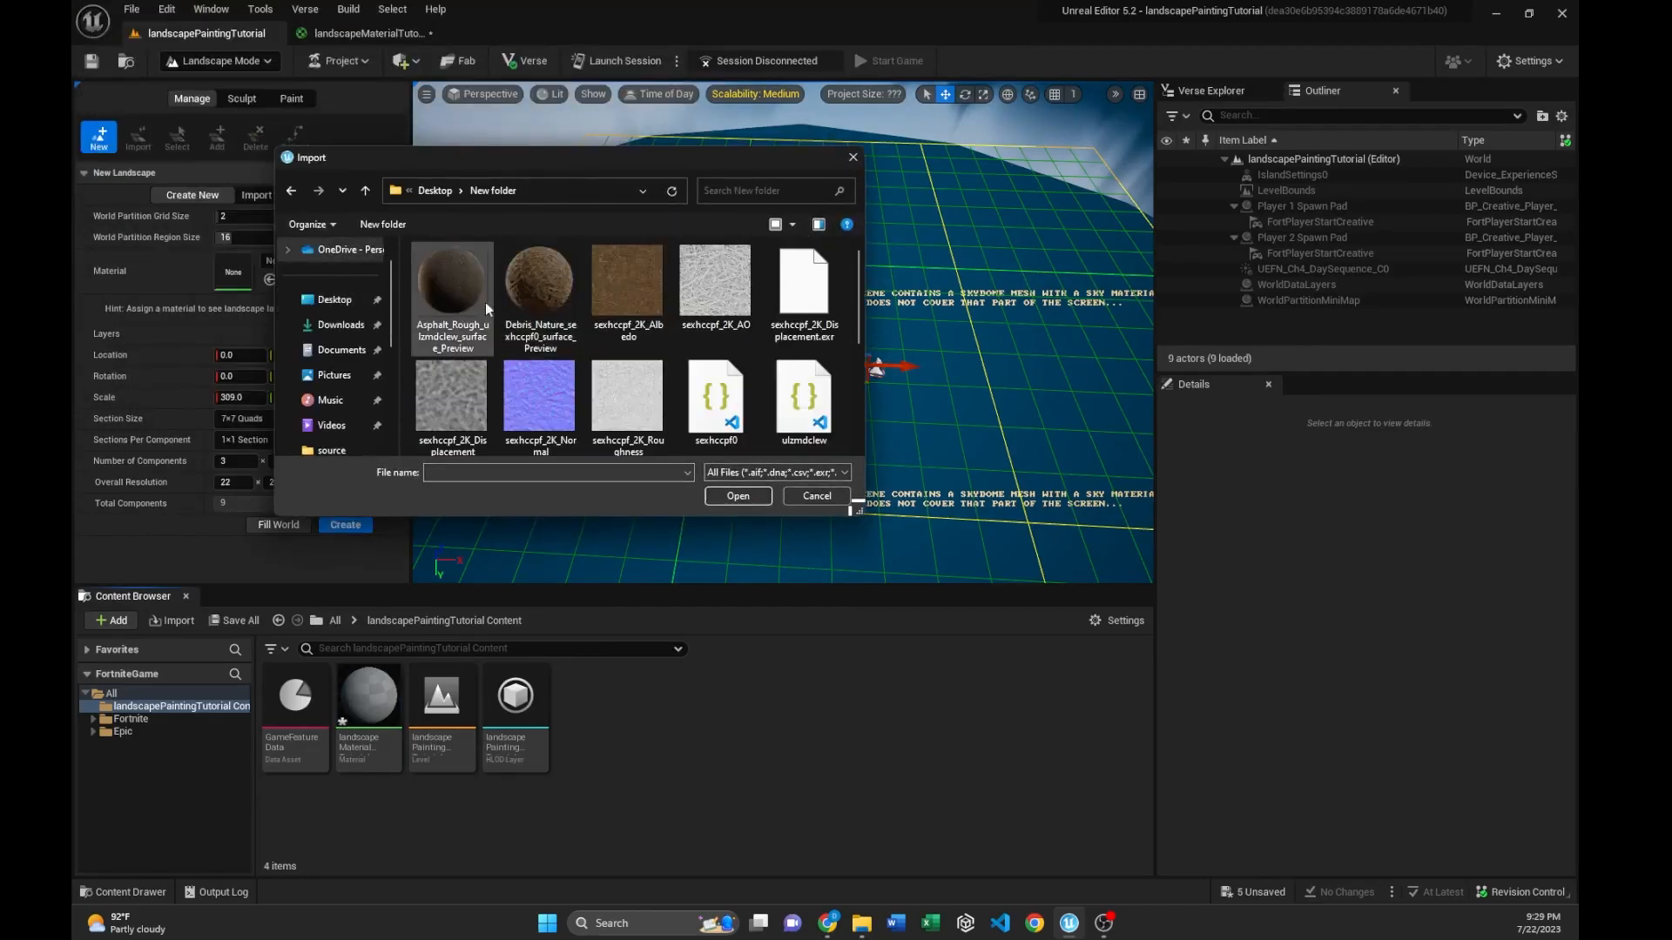
- Import the 2K Albedo and Normal maps of both the sexhccpf and ulzmdclew surfaces
{"action": "left_click", "coordinate": [632, 285]}
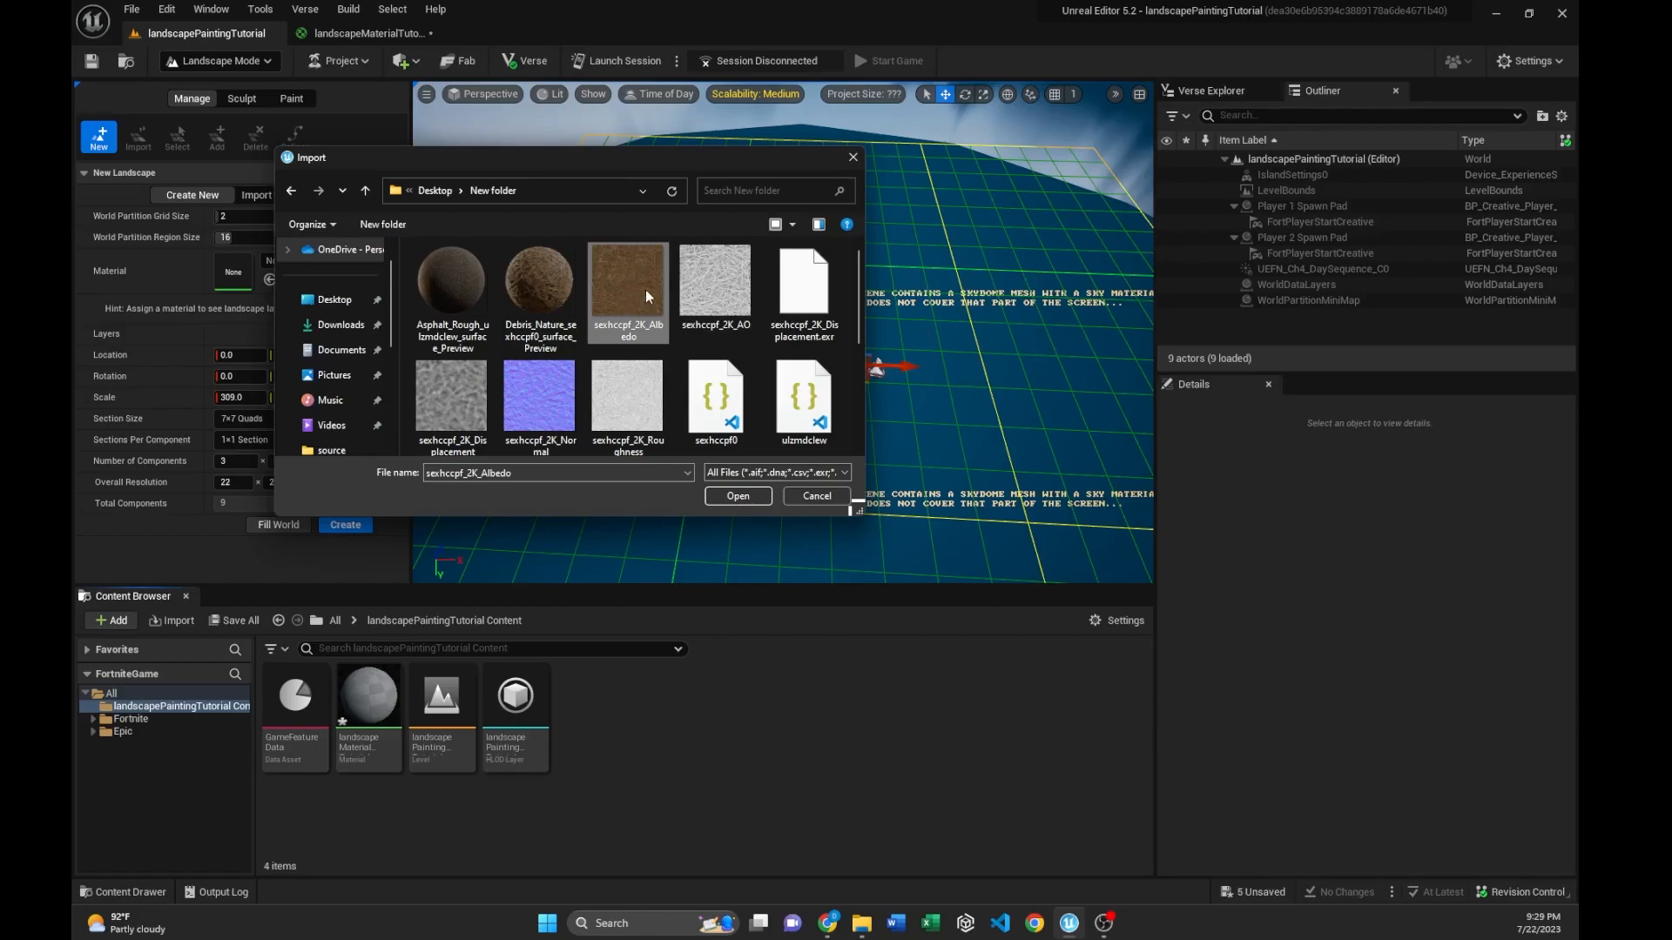
{"action": "left_click", "coordinate": [545, 383], "text": "ctrl"}
{"action": "scroll", "coordinate": [653, 302], "scroll_direction": "down", "scroll_amount": 3}
{"action": "scroll", "coordinate": [654, 302], "scroll_direction": "up", "scroll_amount": 3}
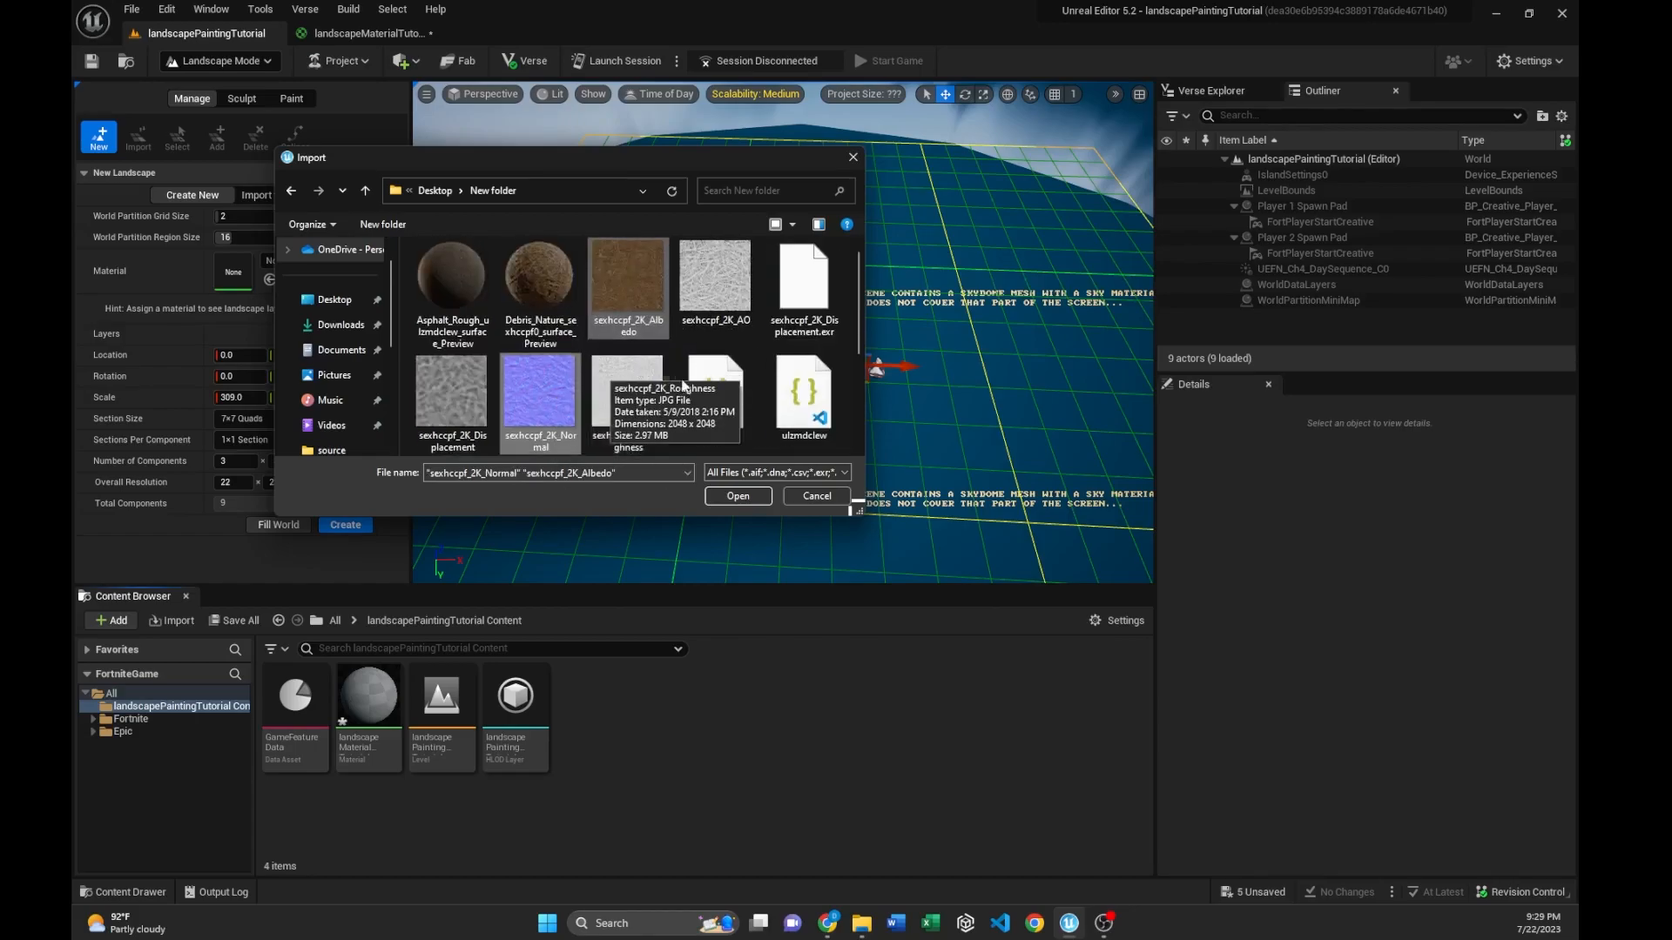
{"action": "scroll", "coordinate": [687, 383], "scroll_direction": "down", "scroll_amount": 3}
{"action": "left_click", "coordinate": [458, 301], "text": "ctrl"}
{"action": "left_click", "coordinate": [738, 495]}
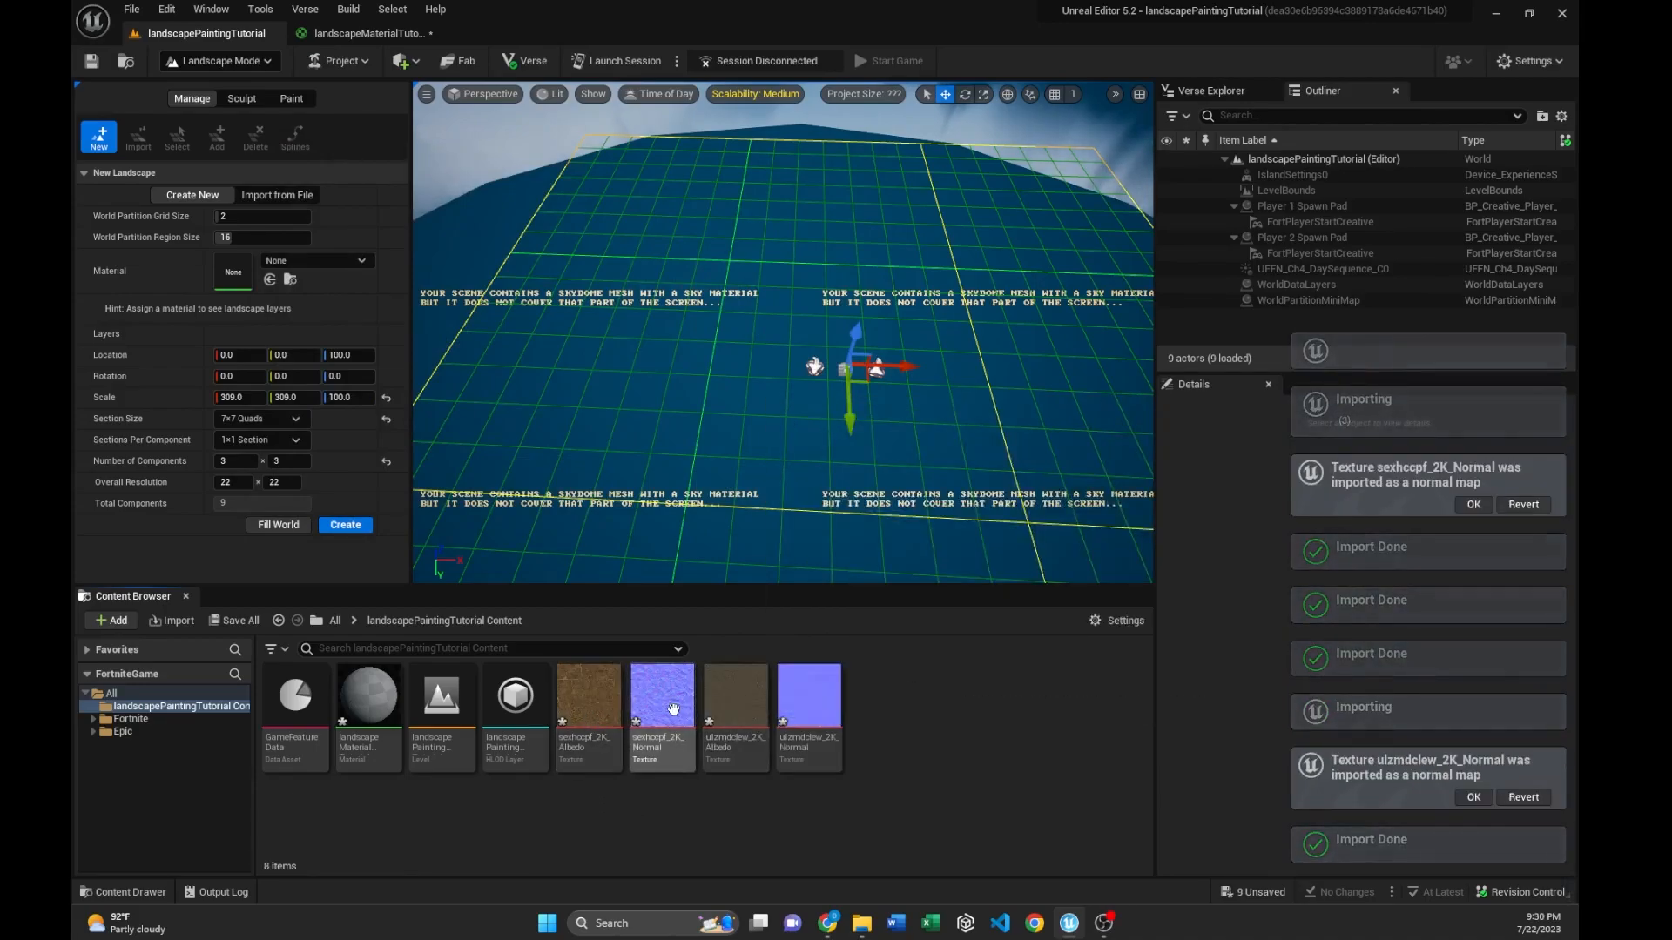
- Place the sexhccpf and ulzmdclew Albedo textures as texture samples in the landscapeMaterialTutorial graph
{"action": "left_click_drag", "start_coordinate": [589, 696], "coordinate": [523, 214]}
{"action": "left_click", "coordinate": [207, 33]}
{"action": "left_click_drag", "start_coordinate": [737, 705], "coordinate": [564, 470]}
- Label the sexhccpf texture sample with the comment "pine" and the ulzmdclew sample with "asphalt"
{"action": "right_click", "coordinate": [567, 231]}
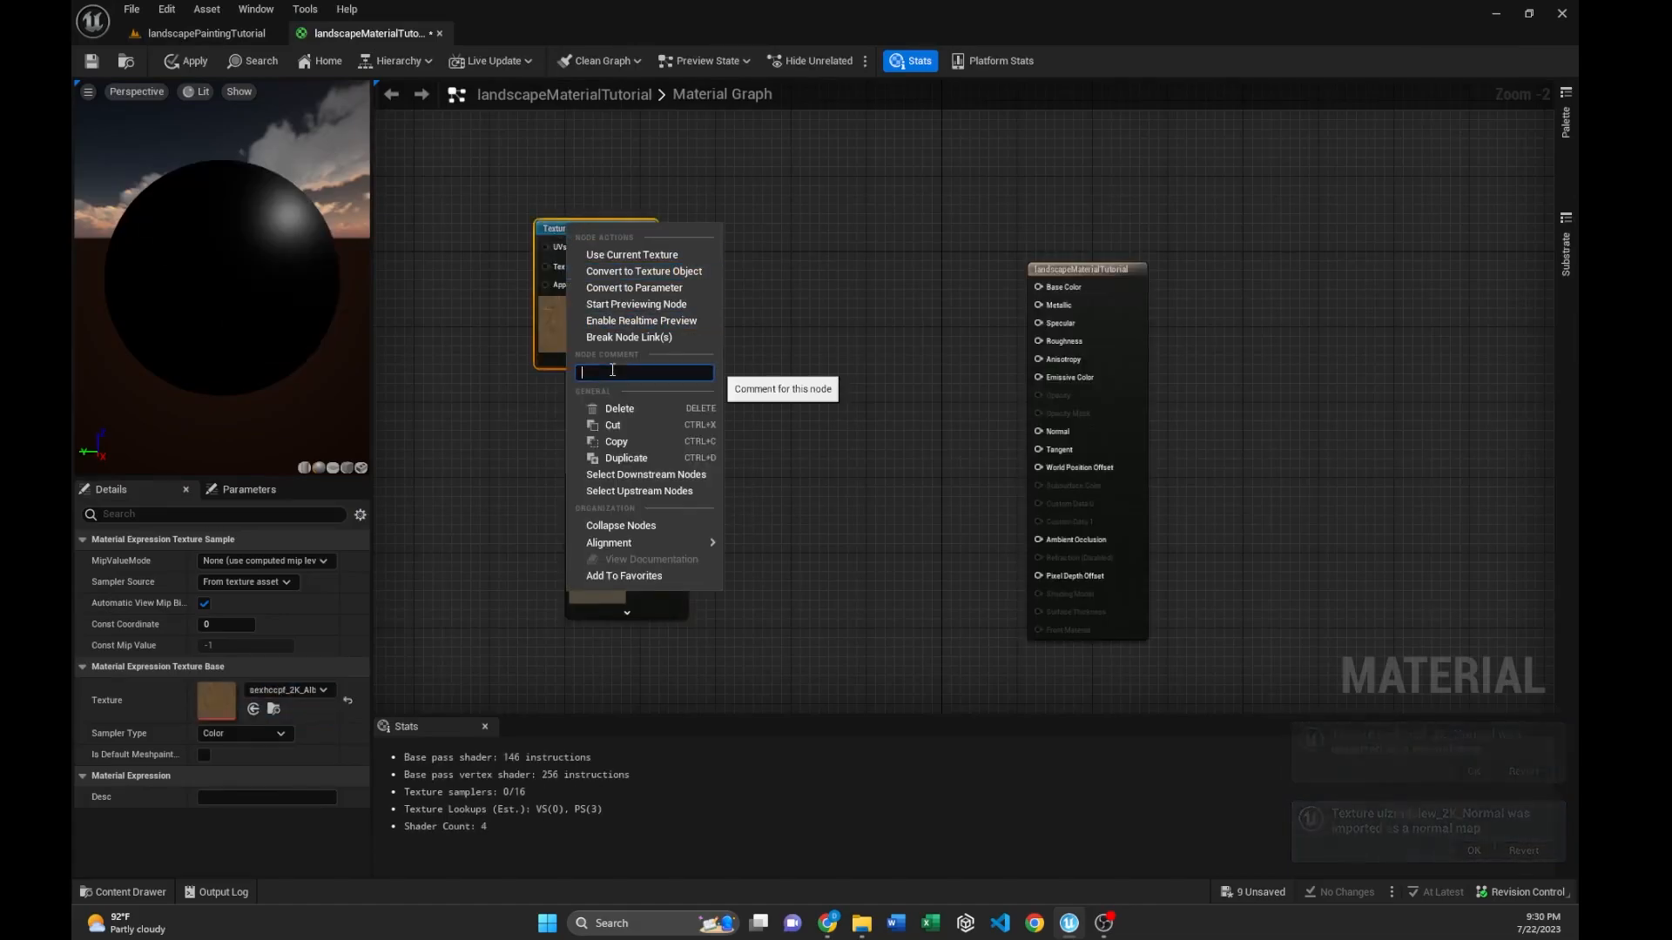
{"action": "type", "text": "pine"}
{"action": "key", "text": "Return"}
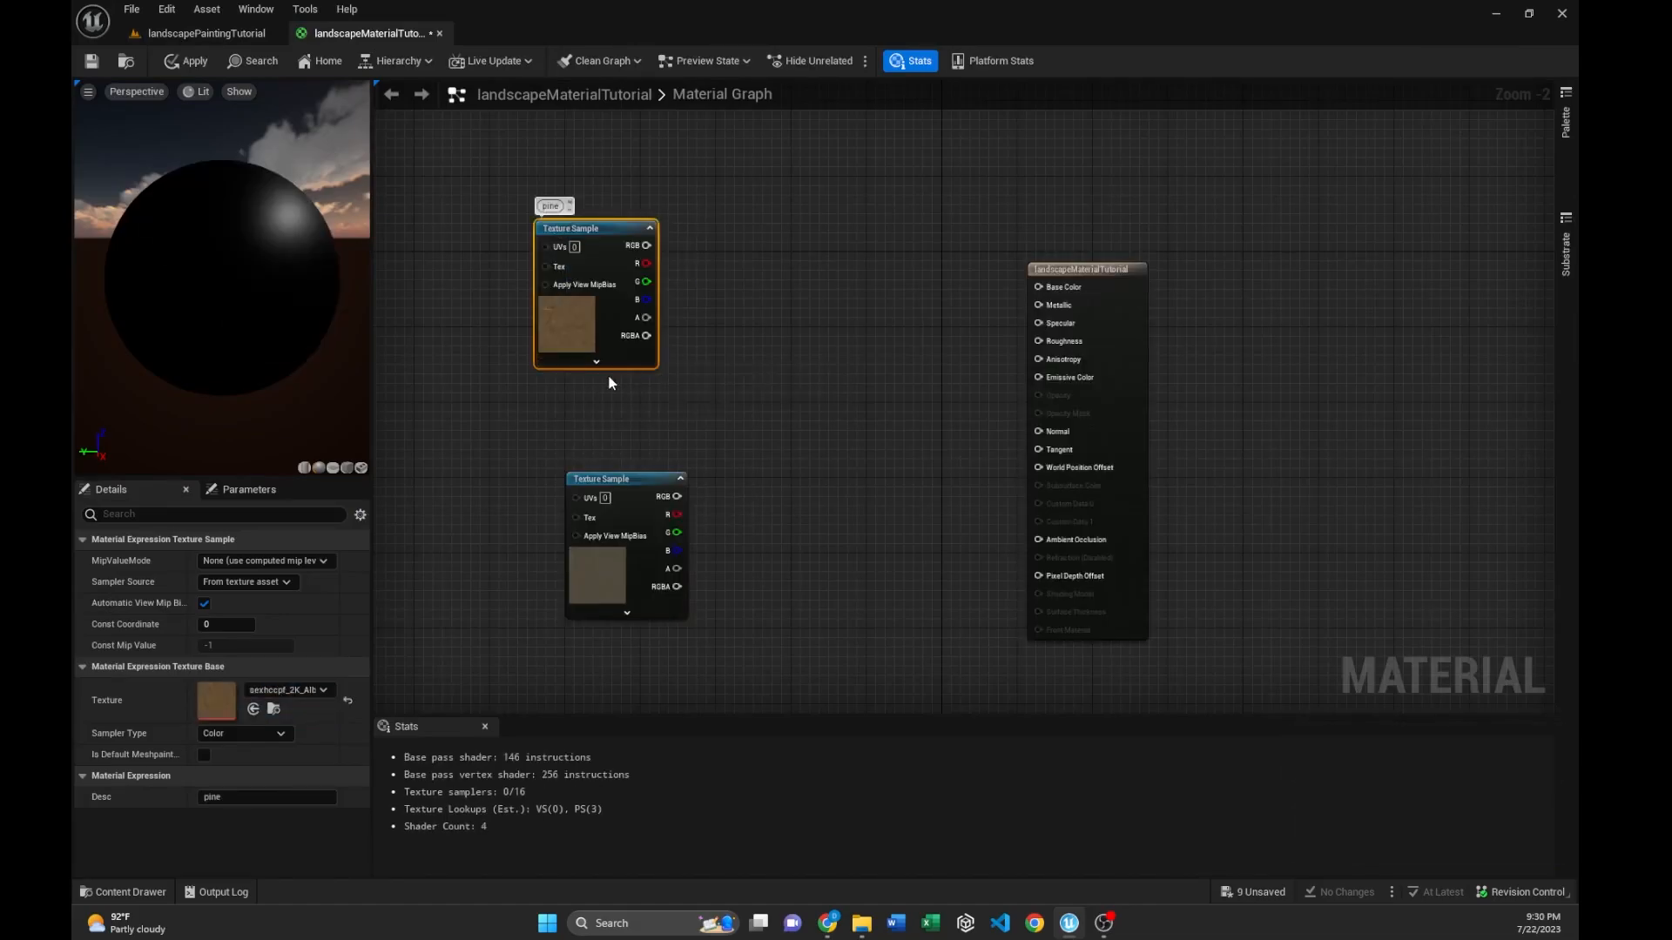
{"action": "right_click", "coordinate": [605, 481]}
{"action": "left_click", "coordinate": [648, 624]}
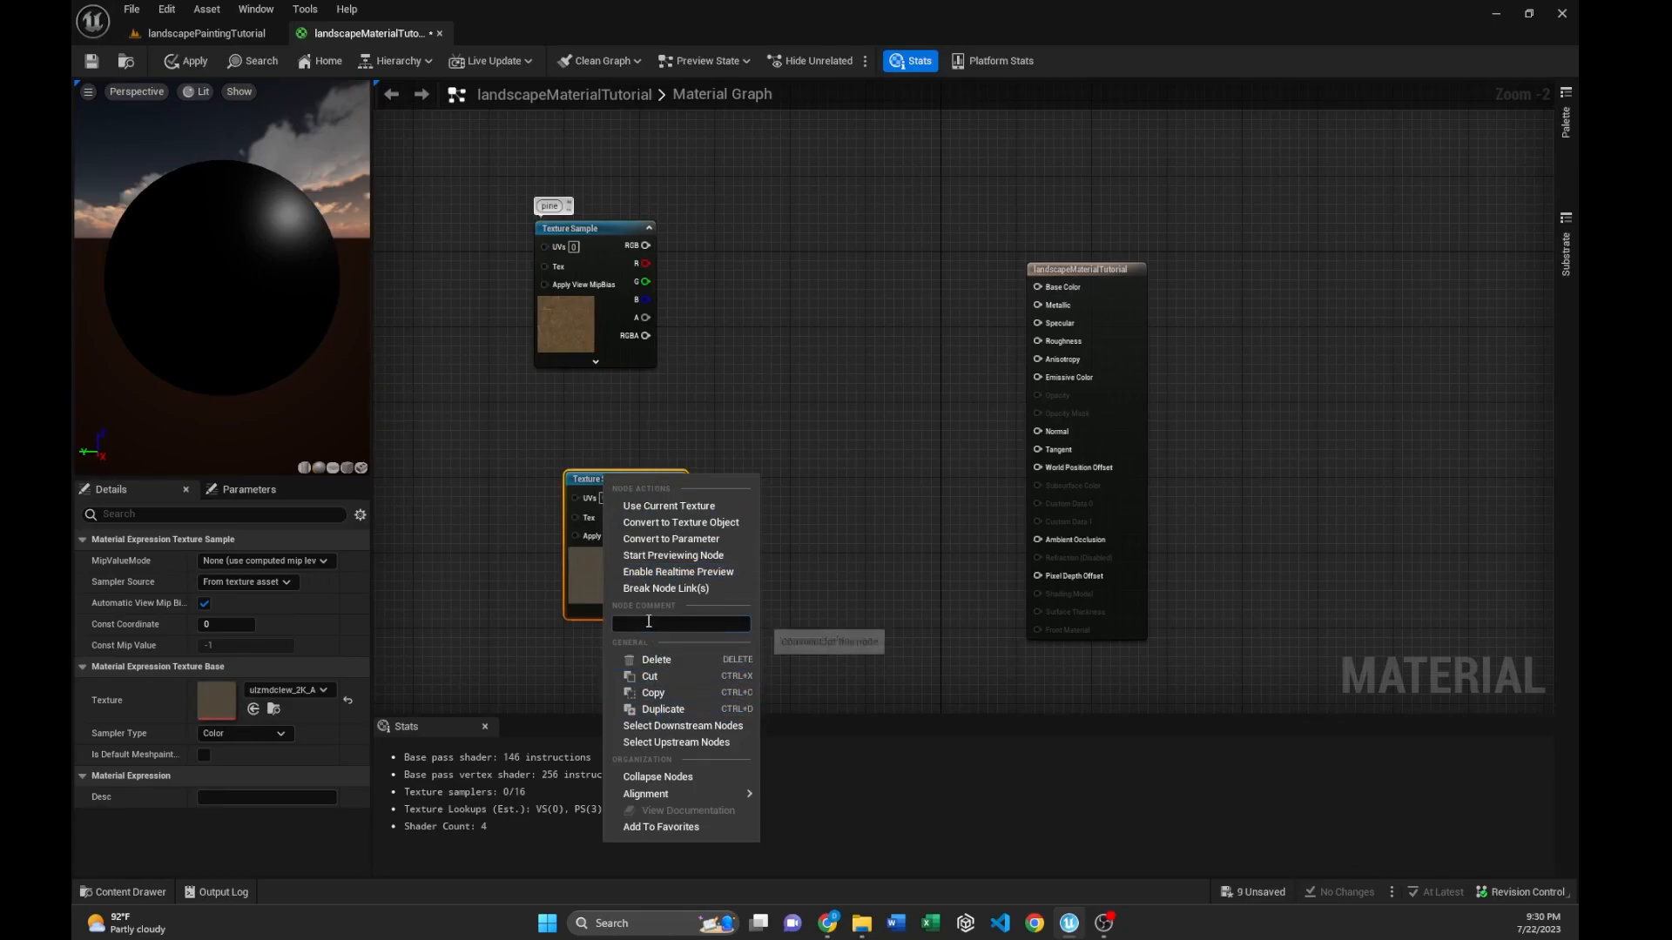
{"action": "type", "text": "asphal"}
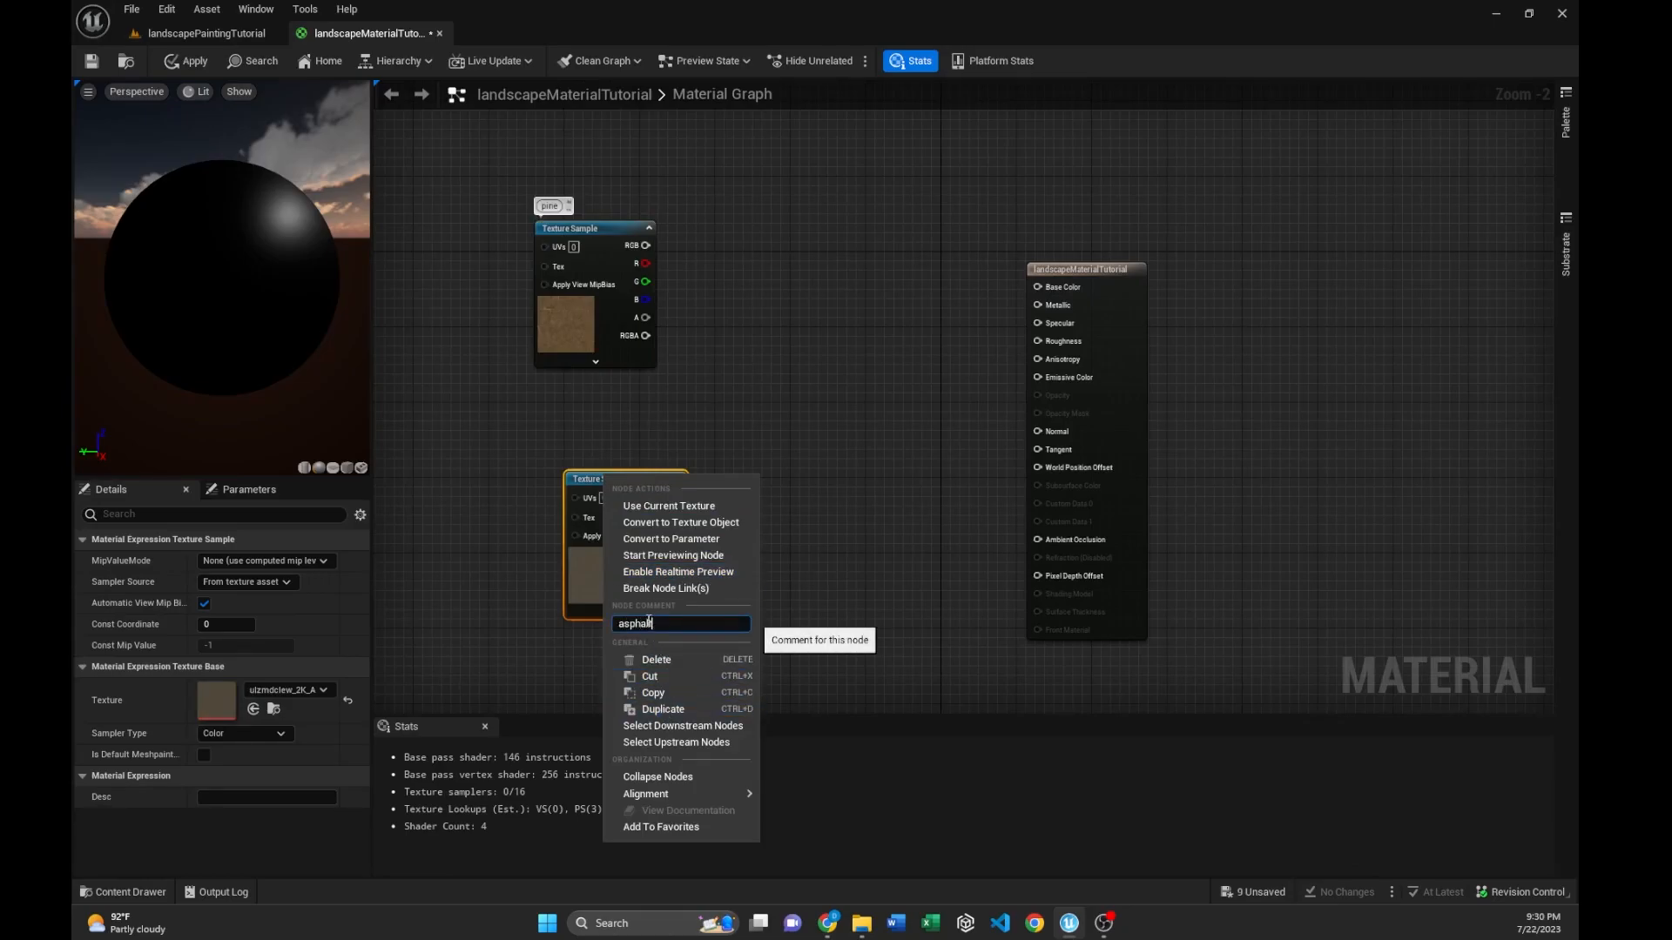
{"action": "type", "text": "t"}
{"action": "key", "text": "Return"}
- Space the pine and asphalt texture samples apart in the graph, with pine above asphalt
{"action": "left_click_drag", "start_coordinate": [611, 491], "coordinate": [574, 553]}
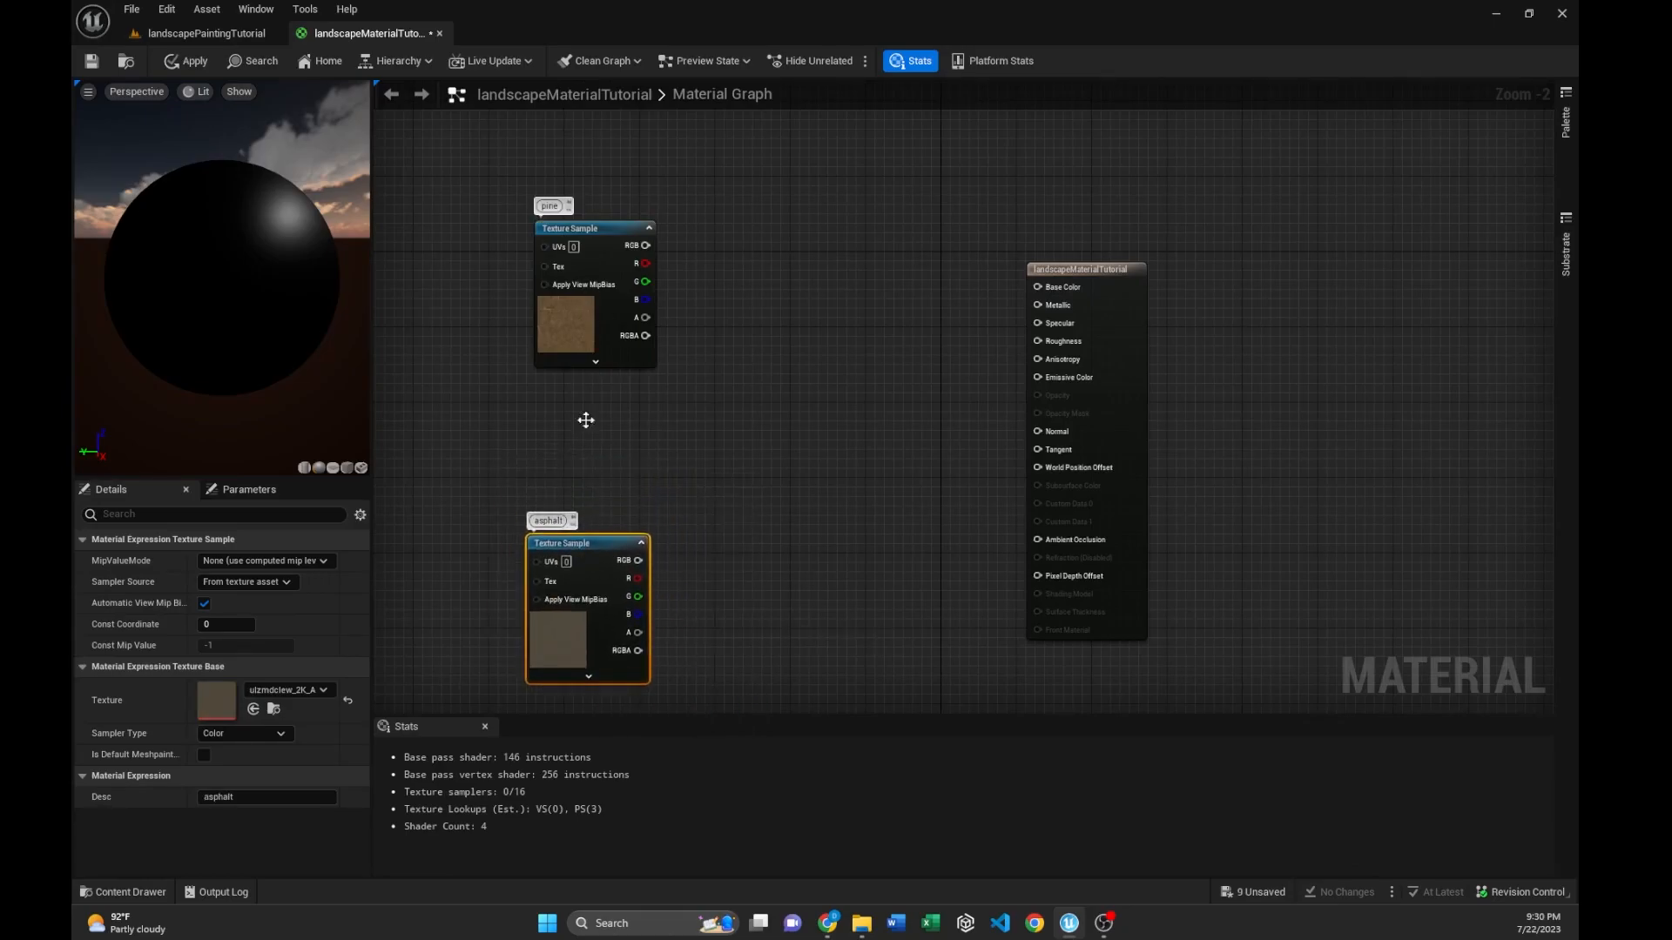
{"action": "left_click_drag", "start_coordinate": [585, 247], "coordinate": [605, 222]}
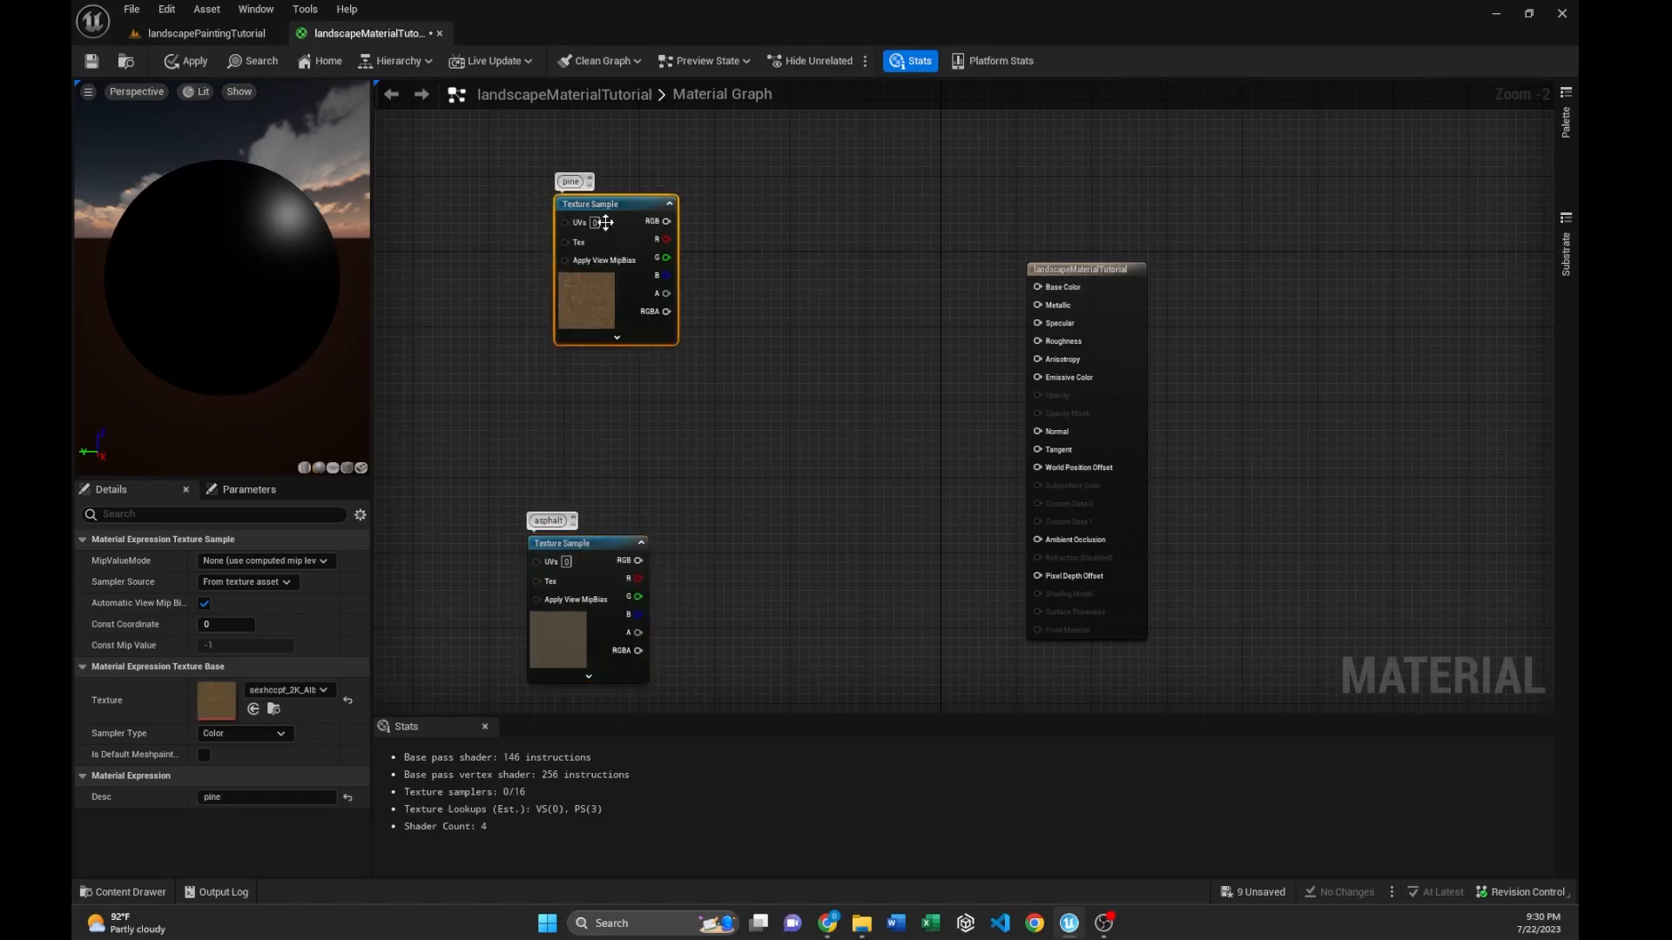
{"action": "left_click_drag", "start_coordinate": [616, 571], "coordinate": [624, 588]}
{"action": "left_click_drag", "start_coordinate": [611, 201], "coordinate": [659, 253]}
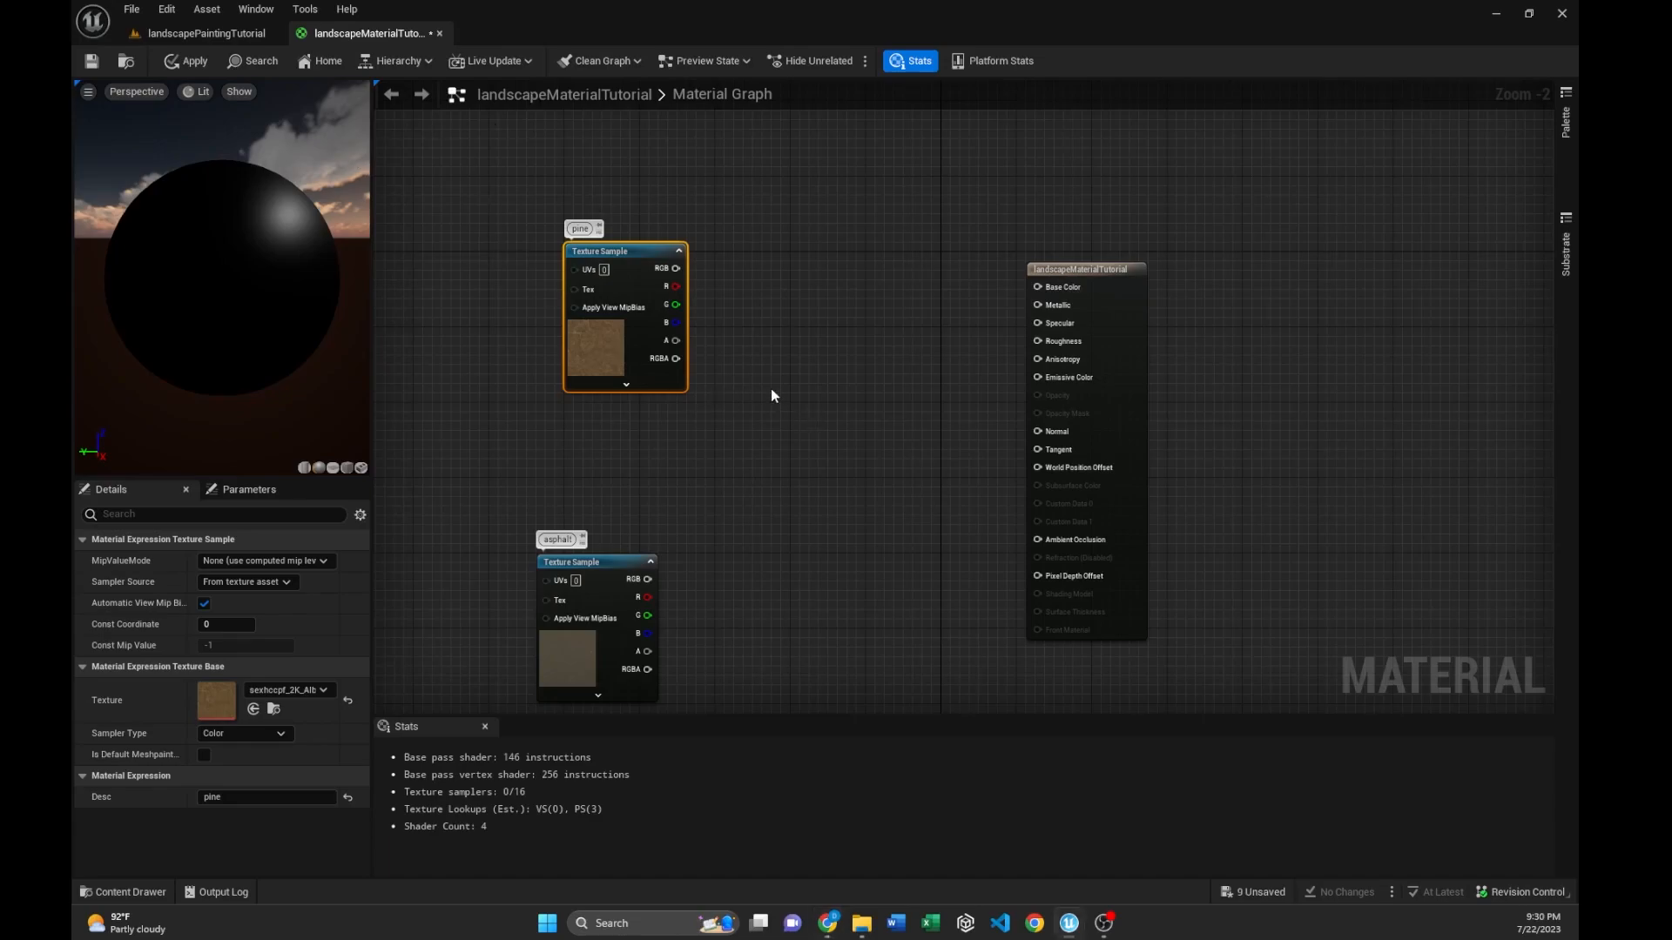
- Add a LandscapeLayerBlend node between the texture samples and the material output, and give it two layers
{"action": "right_click", "coordinate": [815, 389]}
{"action": "type", "text": "landscape"}
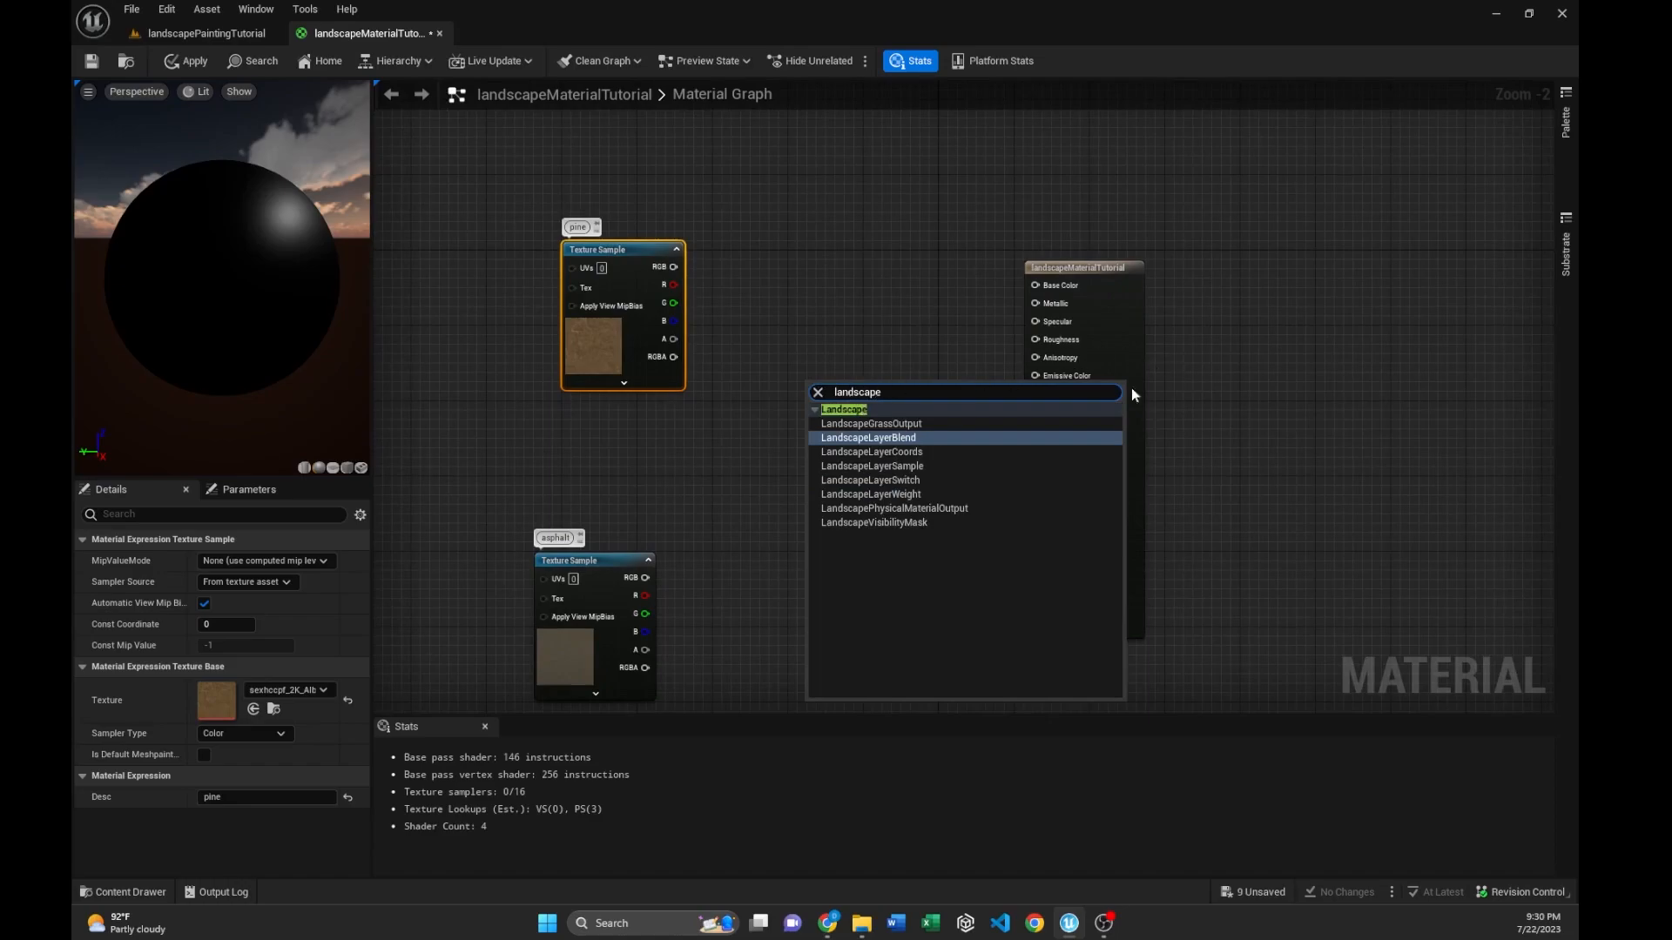
{"action": "left_click", "coordinate": [893, 438]}
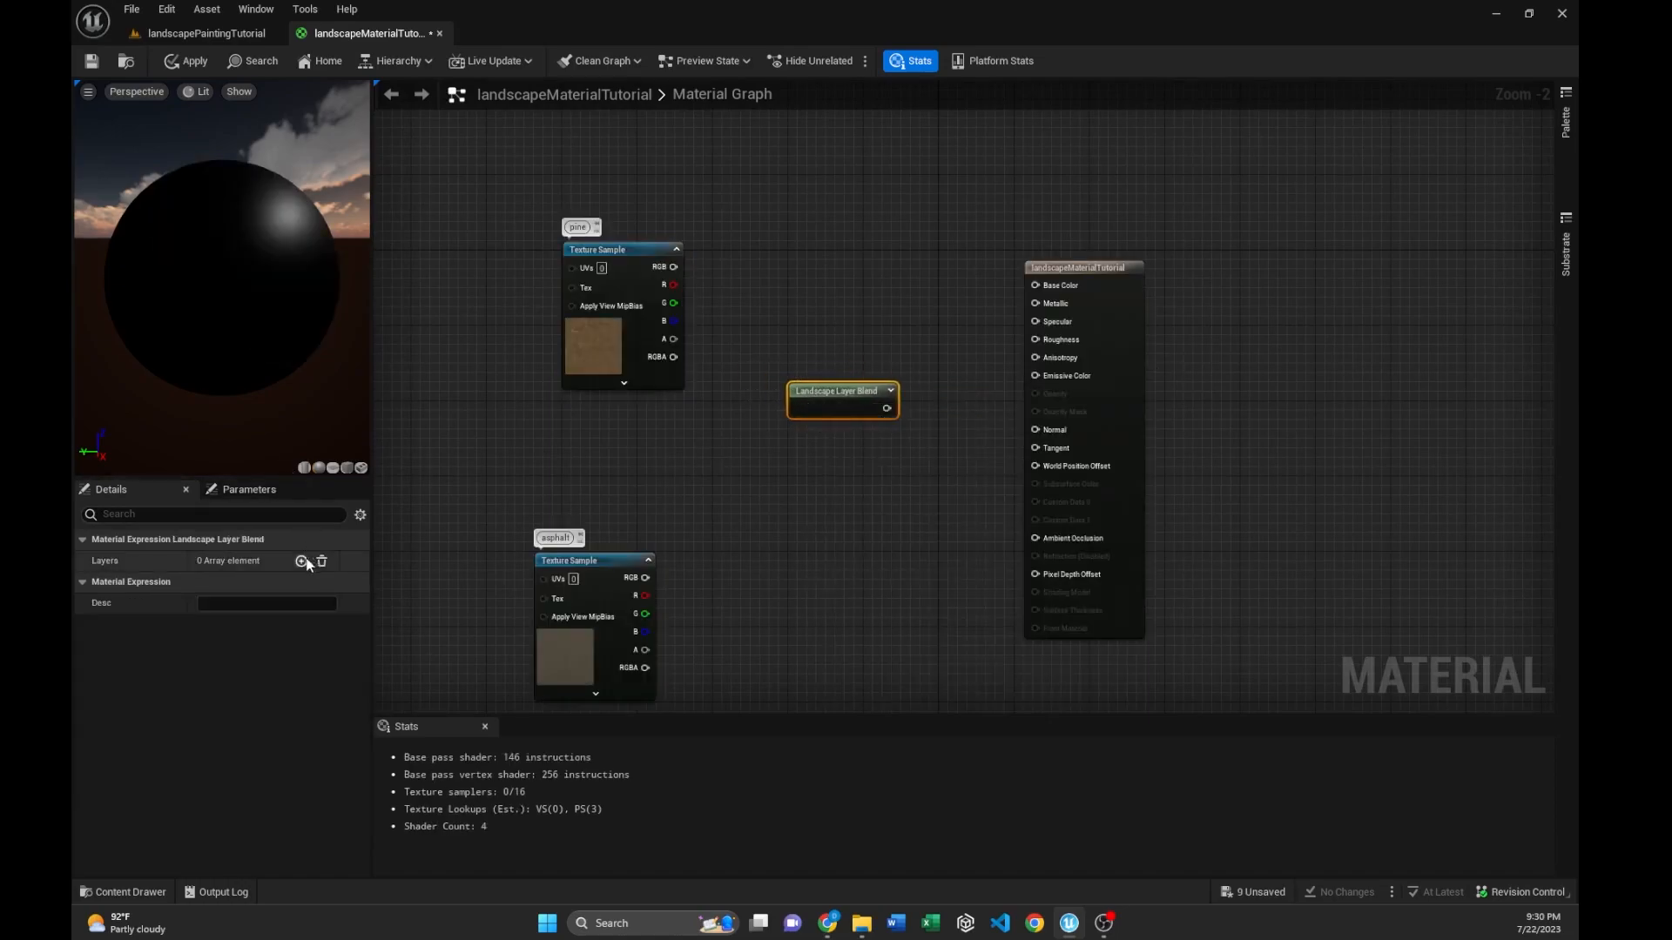
{"action": "left_click", "coordinate": [301, 562]}
{"action": "left_click", "coordinate": [301, 561]}
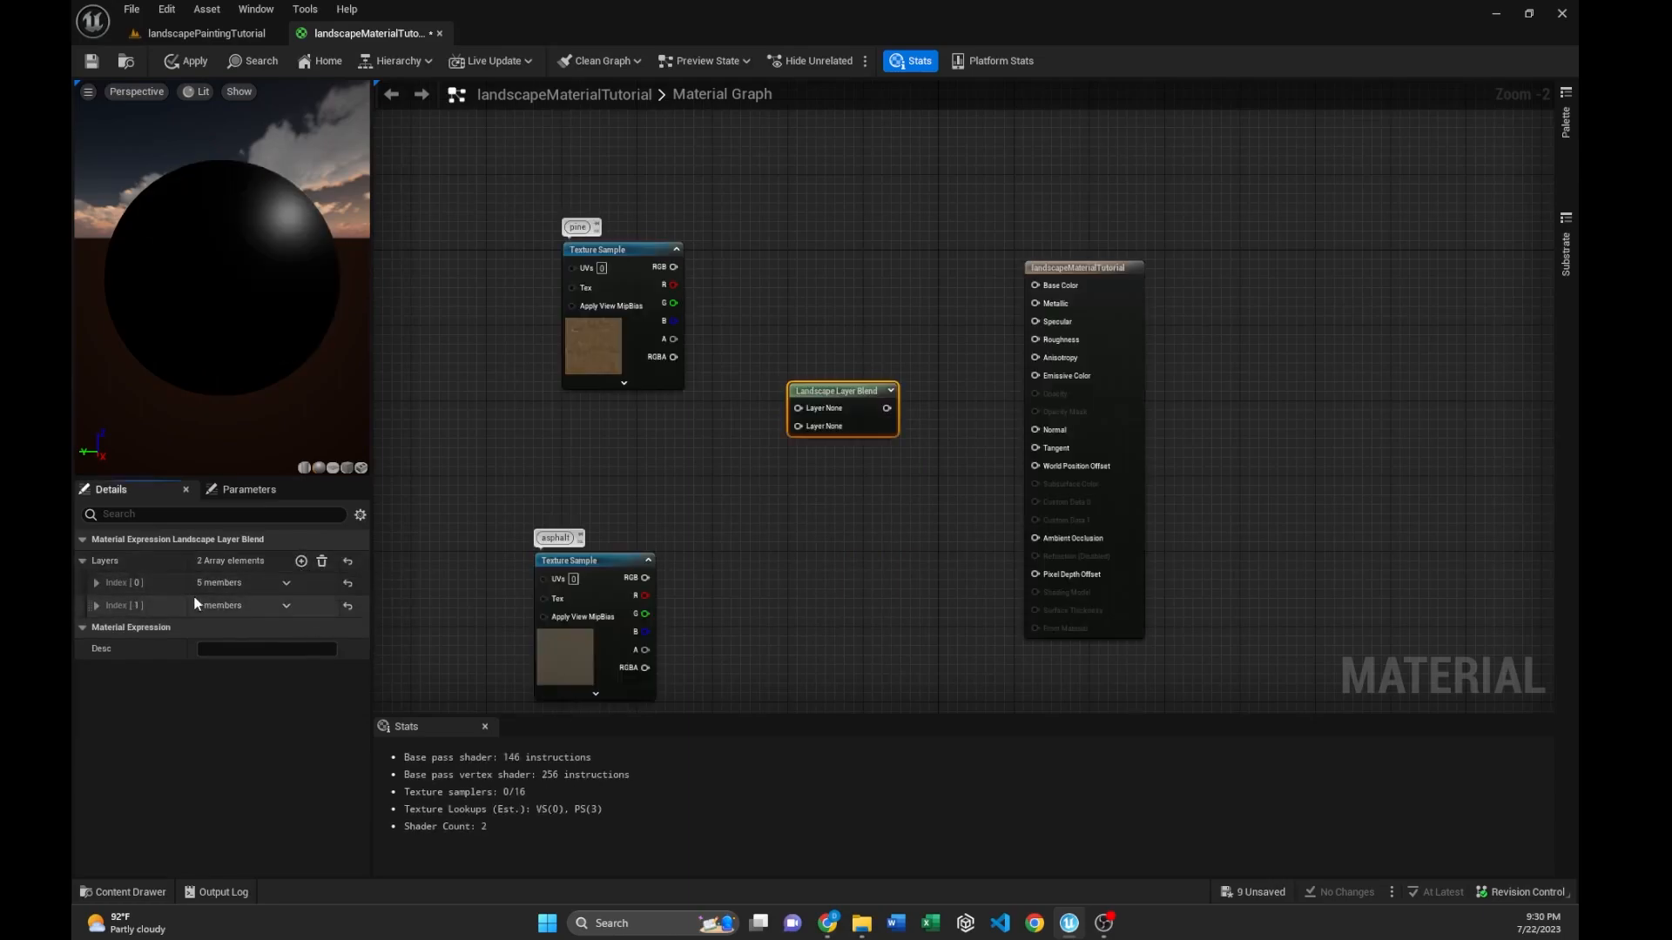
- Name the first layer of the Landscape Layer Blend node Pine
{"action": "left_click", "coordinate": [285, 582]}
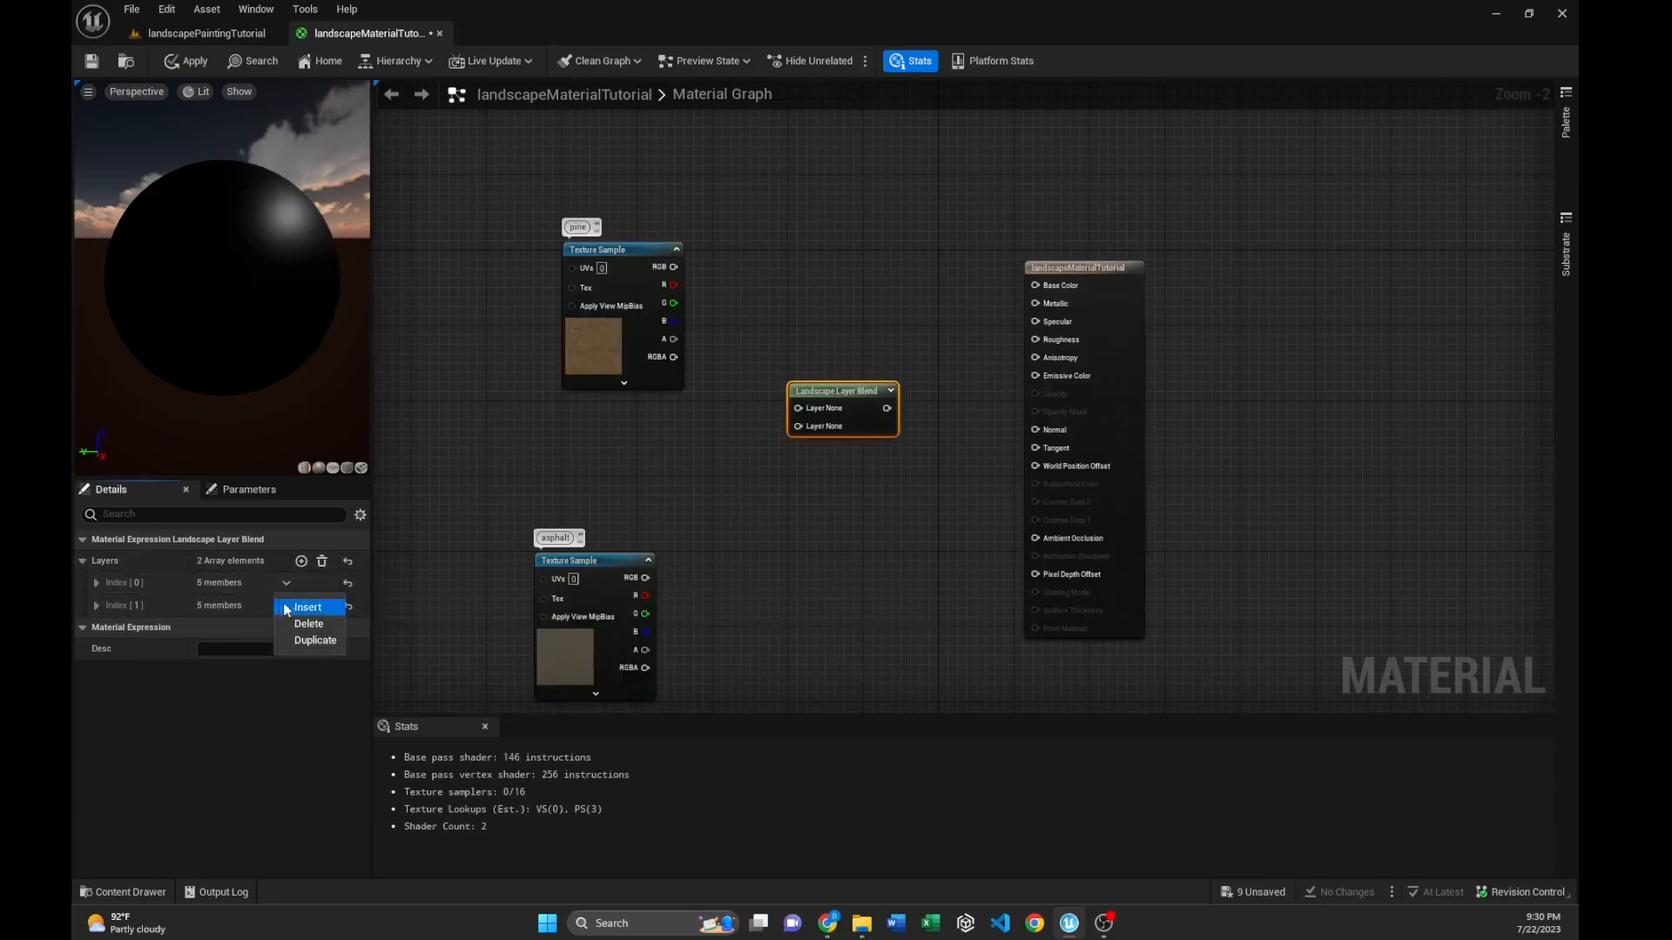
{"action": "left_click", "coordinate": [216, 586]}
{"action": "left_click", "coordinate": [95, 584]}
{"action": "left_click", "coordinate": [233, 604]}
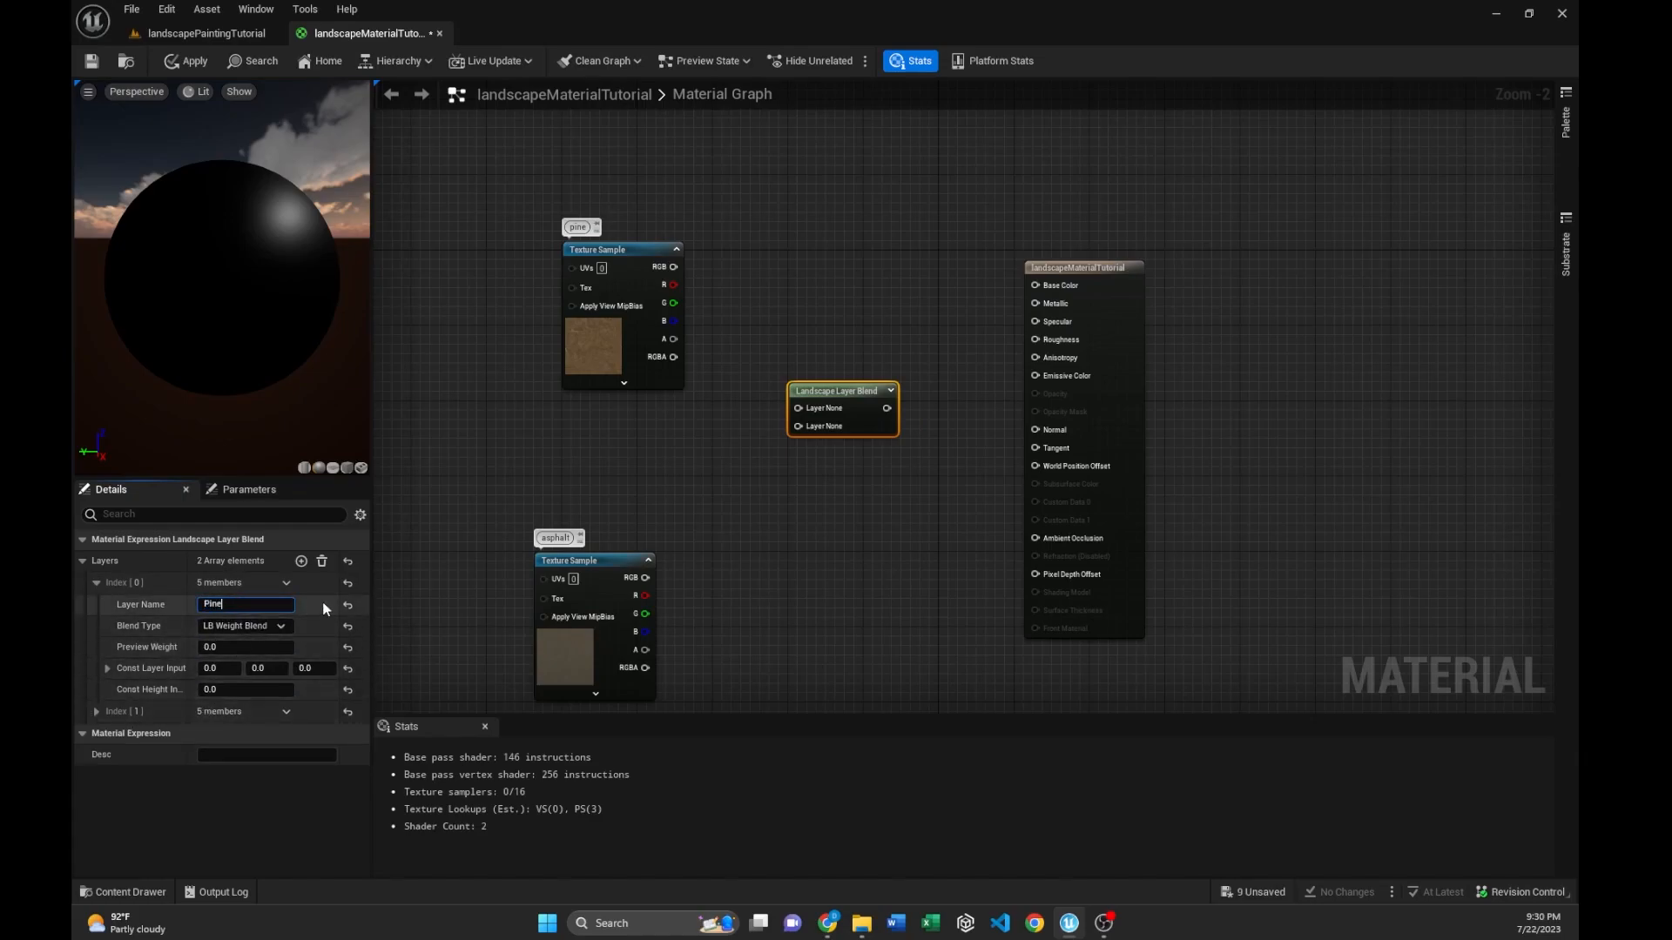
- Name the second layer of the blend node Asphalt, using the LB Weight Blend type
{"action": "left_click", "coordinate": [96, 583]}
{"action": "left_click", "coordinate": [97, 605]}
{"action": "left_click", "coordinate": [250, 627]}
{"action": "type", "text": "Asphalt"}
{"action": "key", "text": "Return"}
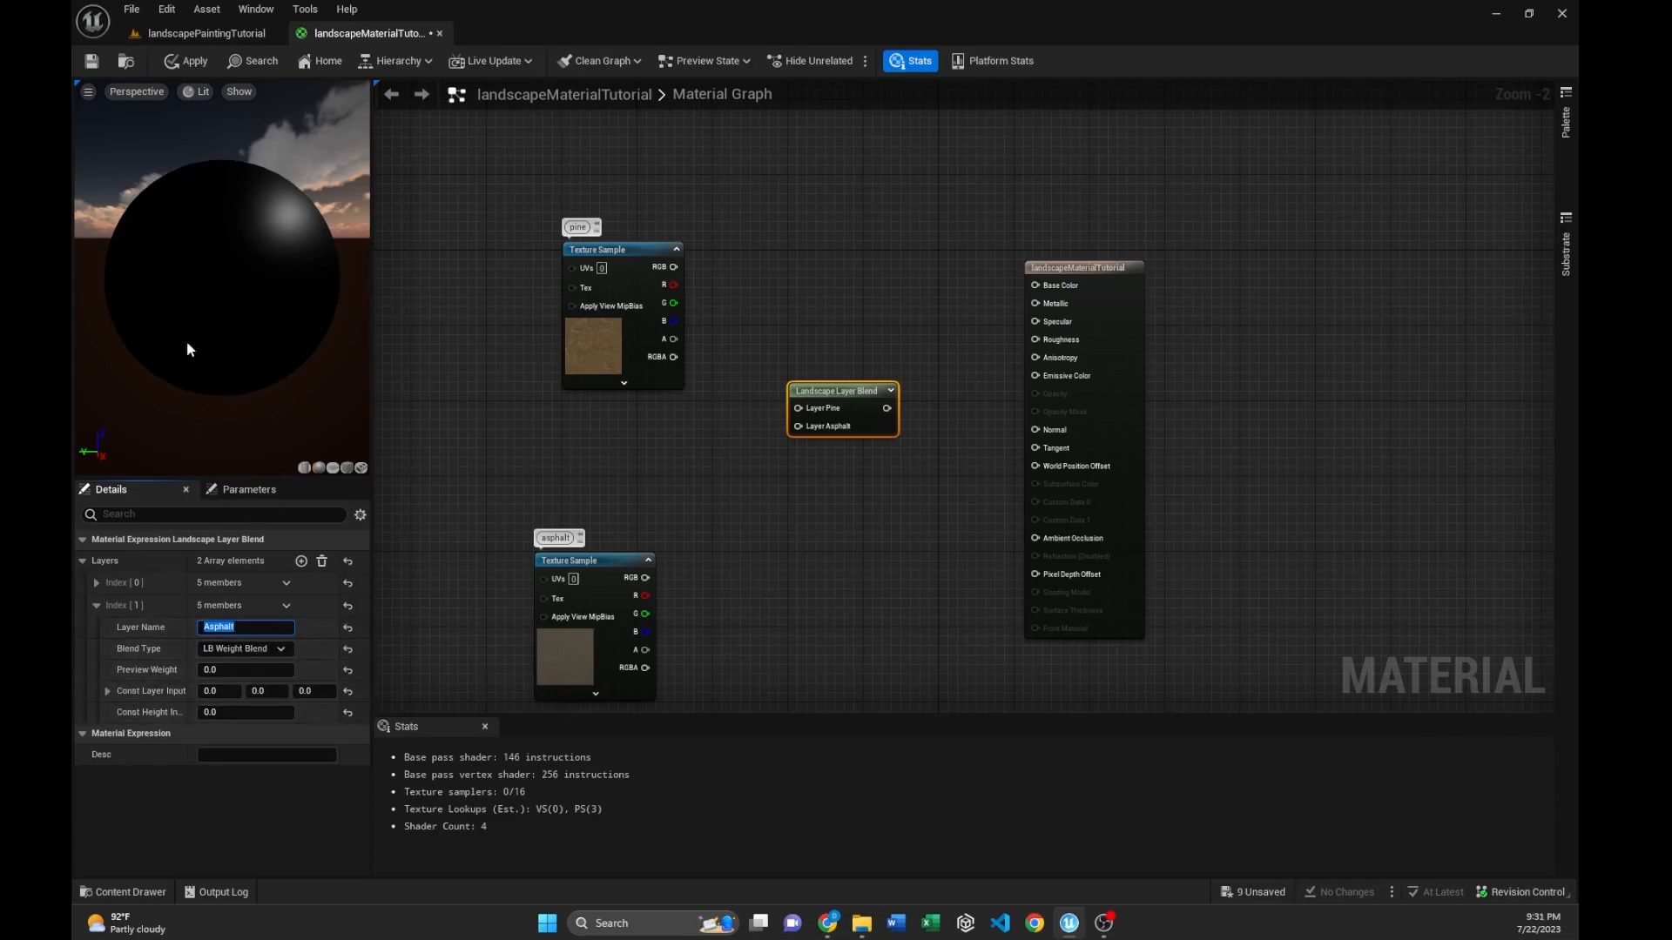
{"action": "left_click", "coordinate": [235, 650]}
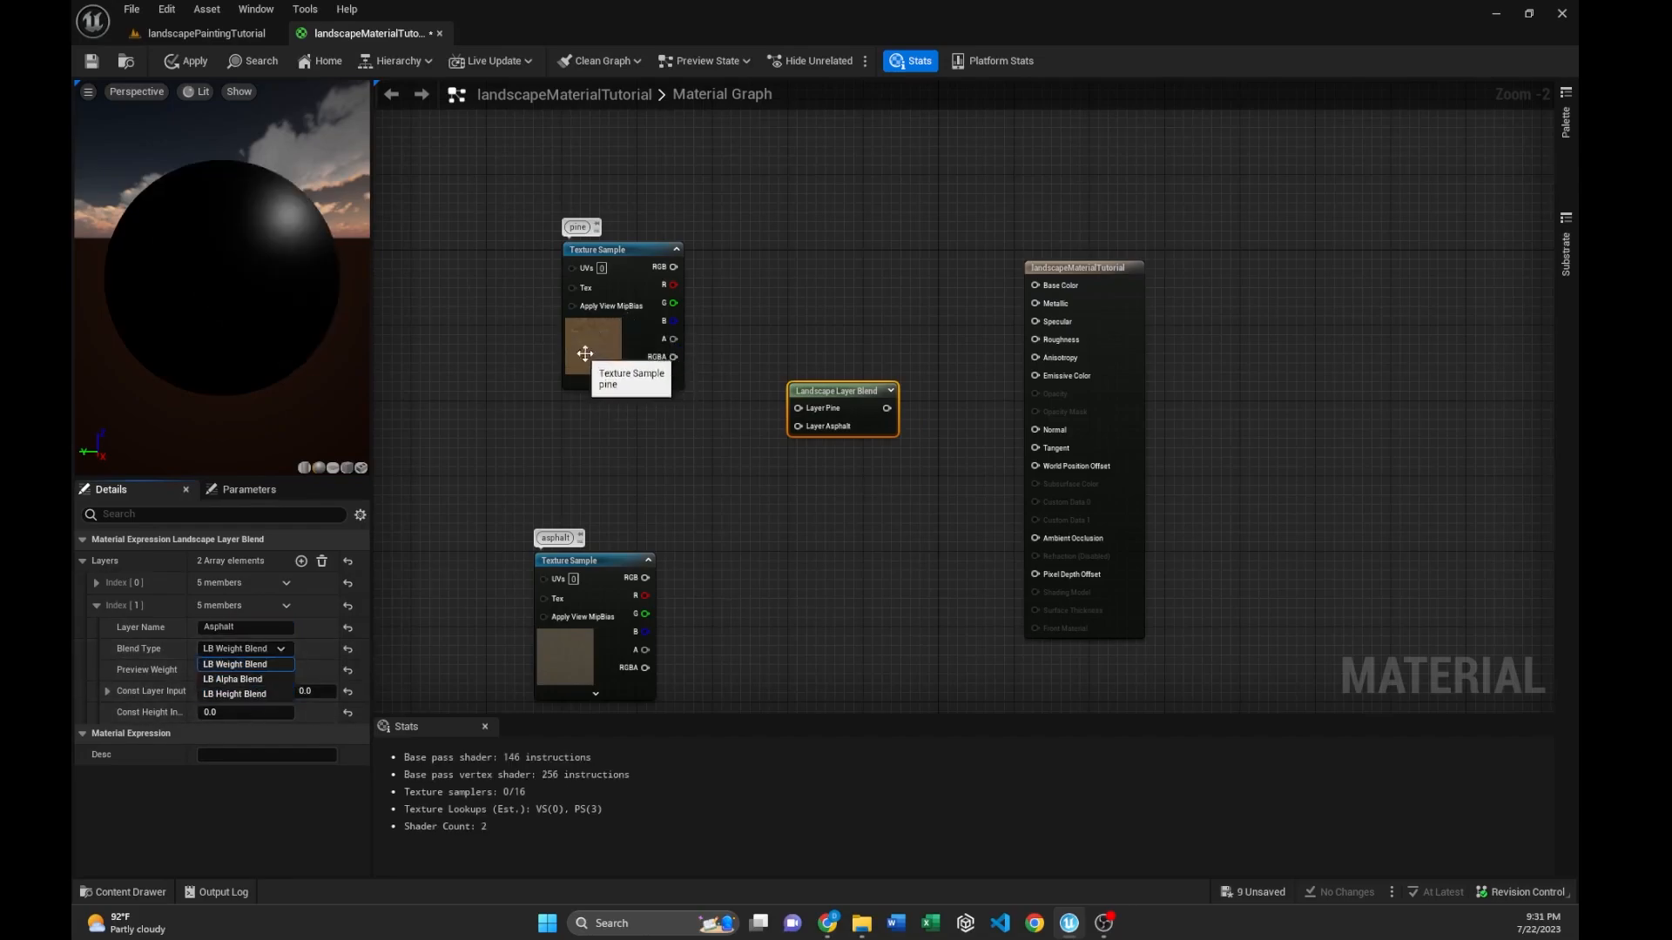
{"action": "left_click", "coordinate": [316, 646]}
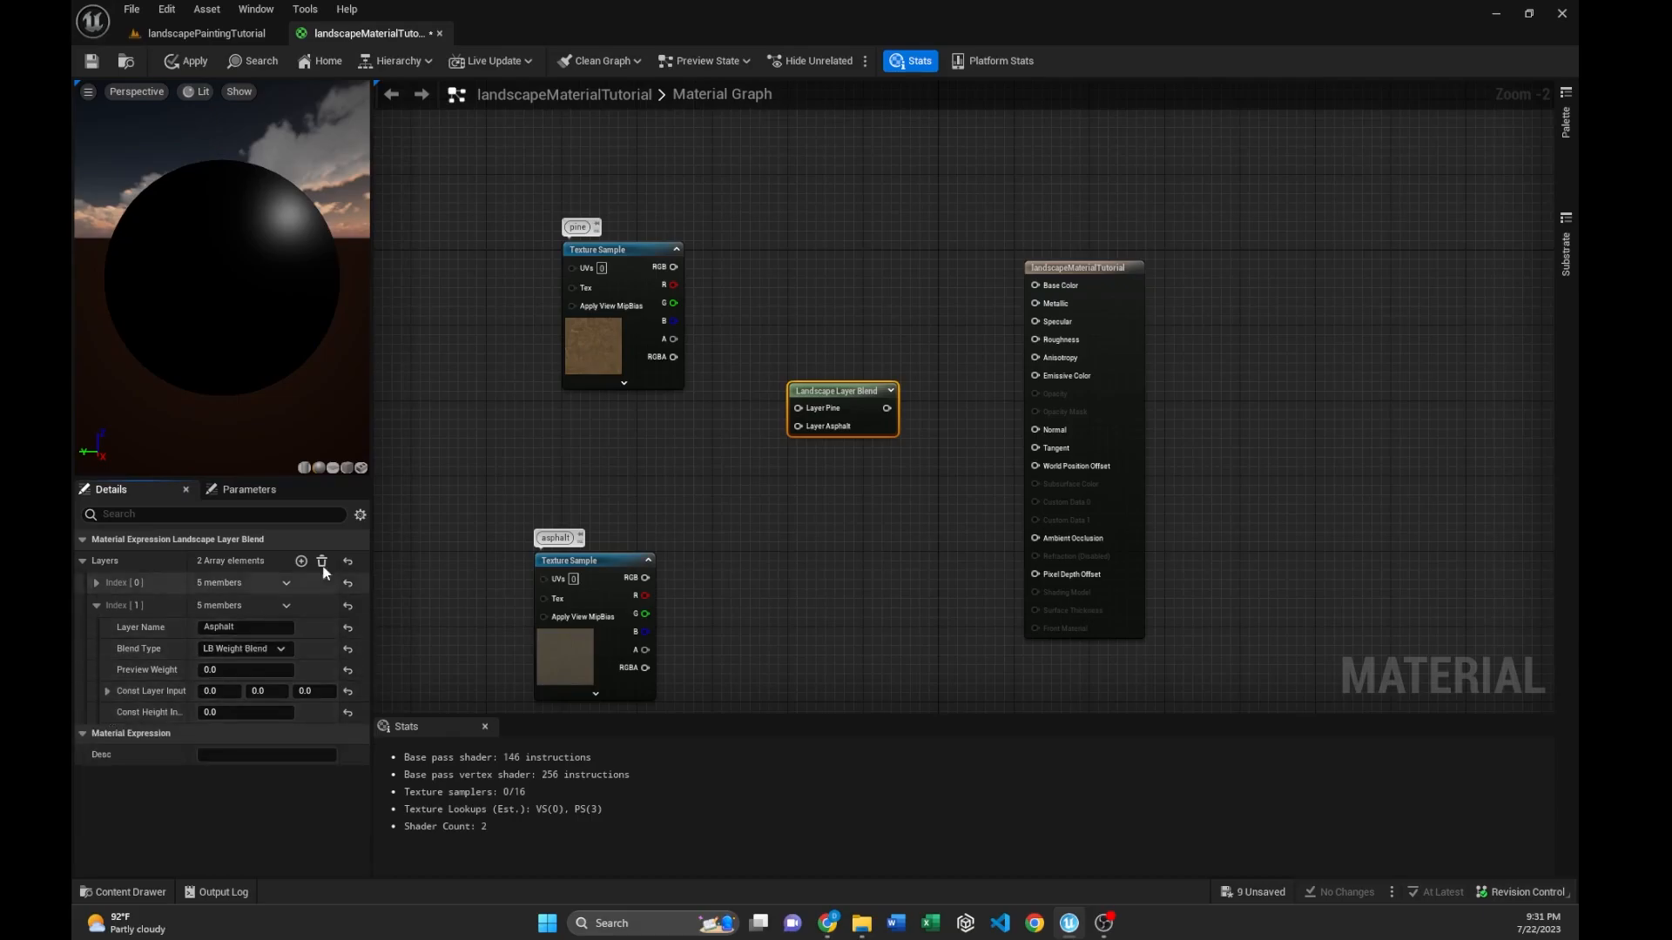
{"action": "left_click", "coordinate": [96, 582]}
{"action": "left_click", "coordinate": [96, 582]}
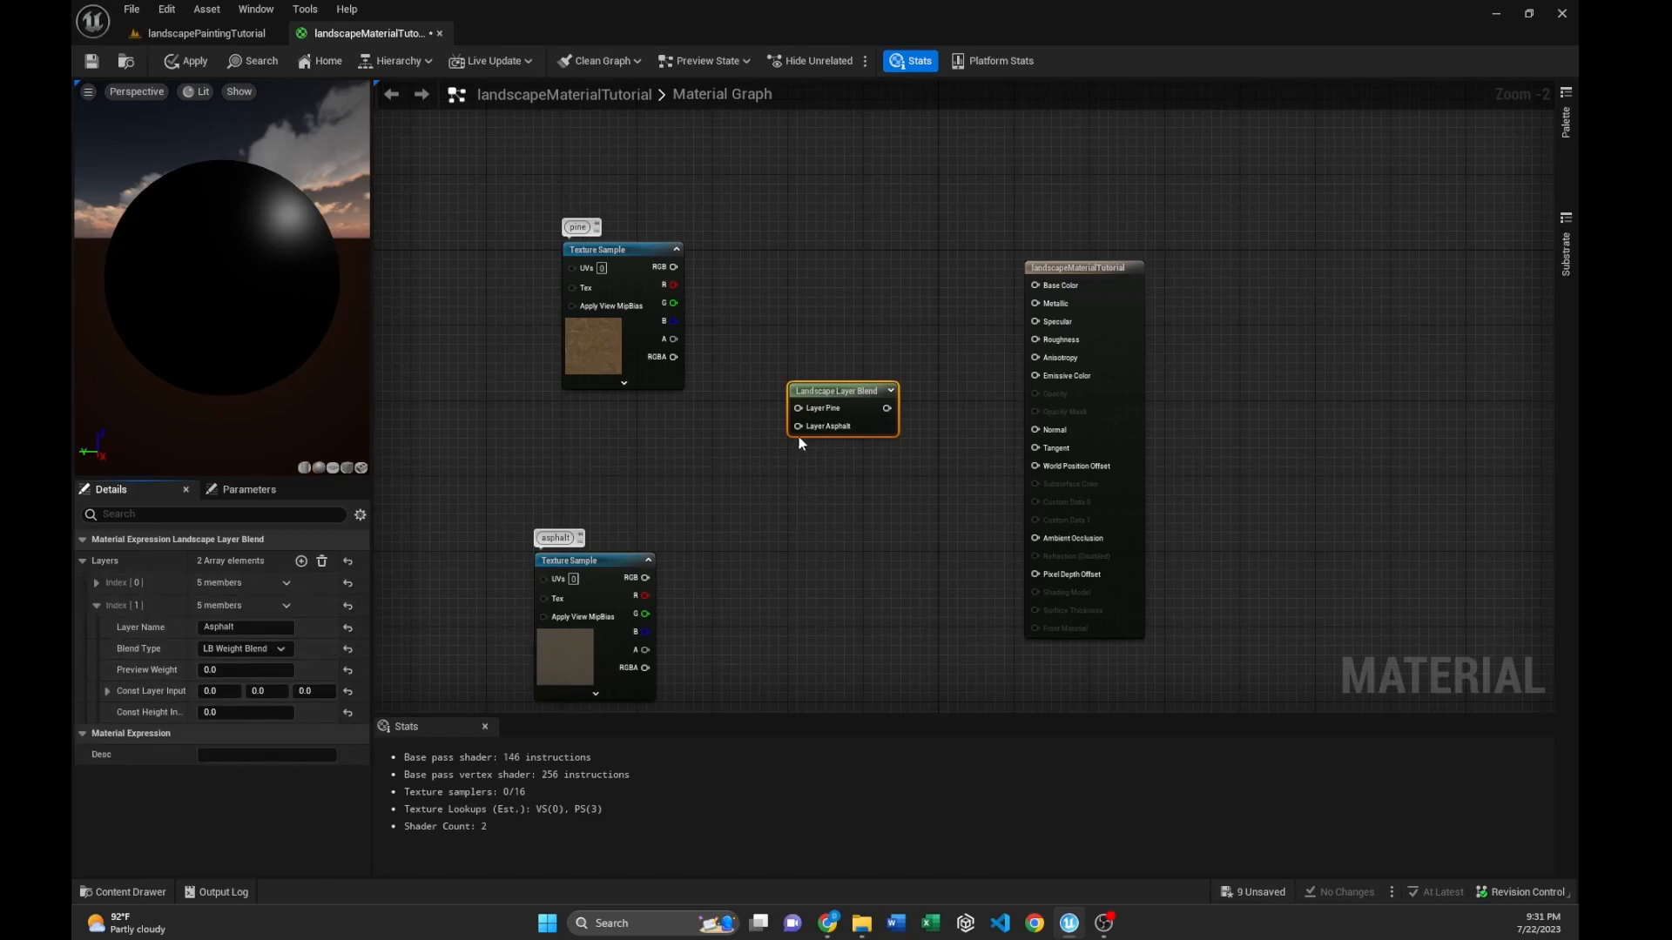
- Wire the pine and asphalt RGB outputs through their matching blend layers into Base Color, and tidy the texture nodes
{"action": "left_click_drag", "start_coordinate": [673, 267], "coordinate": [796, 409]}
{"action": "left_click_drag", "start_coordinate": [645, 577], "coordinate": [798, 426]}
{"action": "left_click_drag", "start_coordinate": [595, 559], "coordinate": [653, 465]}
{"action": "left_click_drag", "start_coordinate": [886, 407], "coordinate": [1035, 285]}
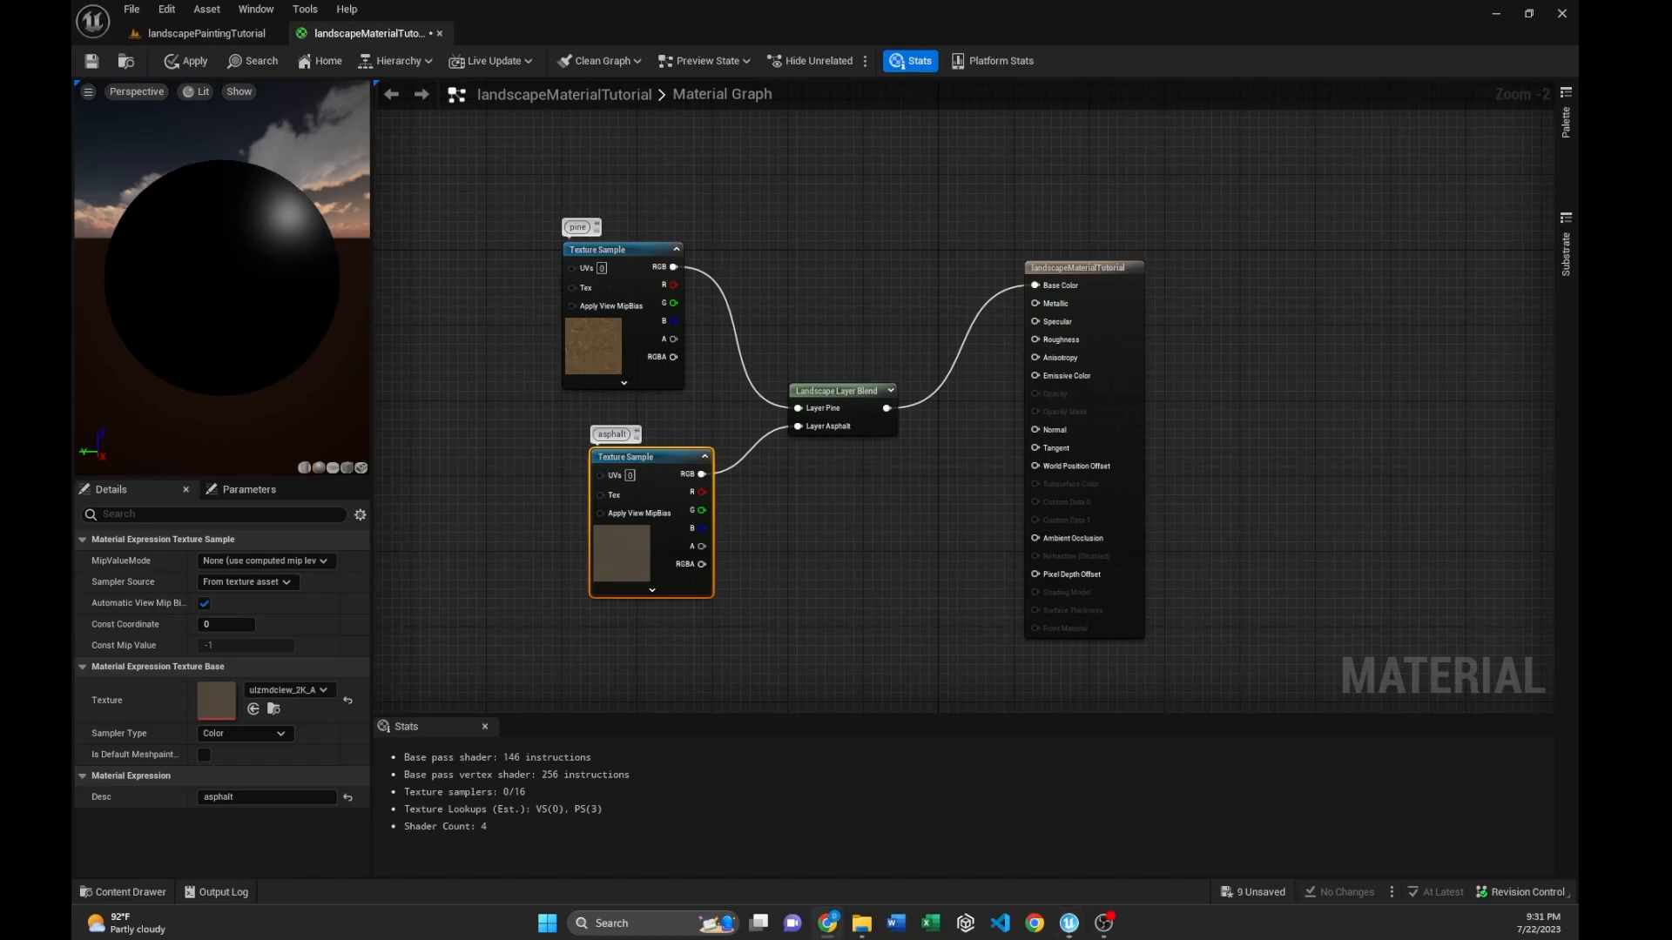
{"action": "left_click_drag", "start_coordinate": [628, 250], "coordinate": [676, 214]}
{"action": "left_click_drag", "start_coordinate": [655, 454], "coordinate": [665, 444]}
- Add a LandscapeLayerCoords node with a mapping scale of 1.5 and connect it to the pine sample's UVs
{"action": "right_click", "coordinate": [406, 288]}
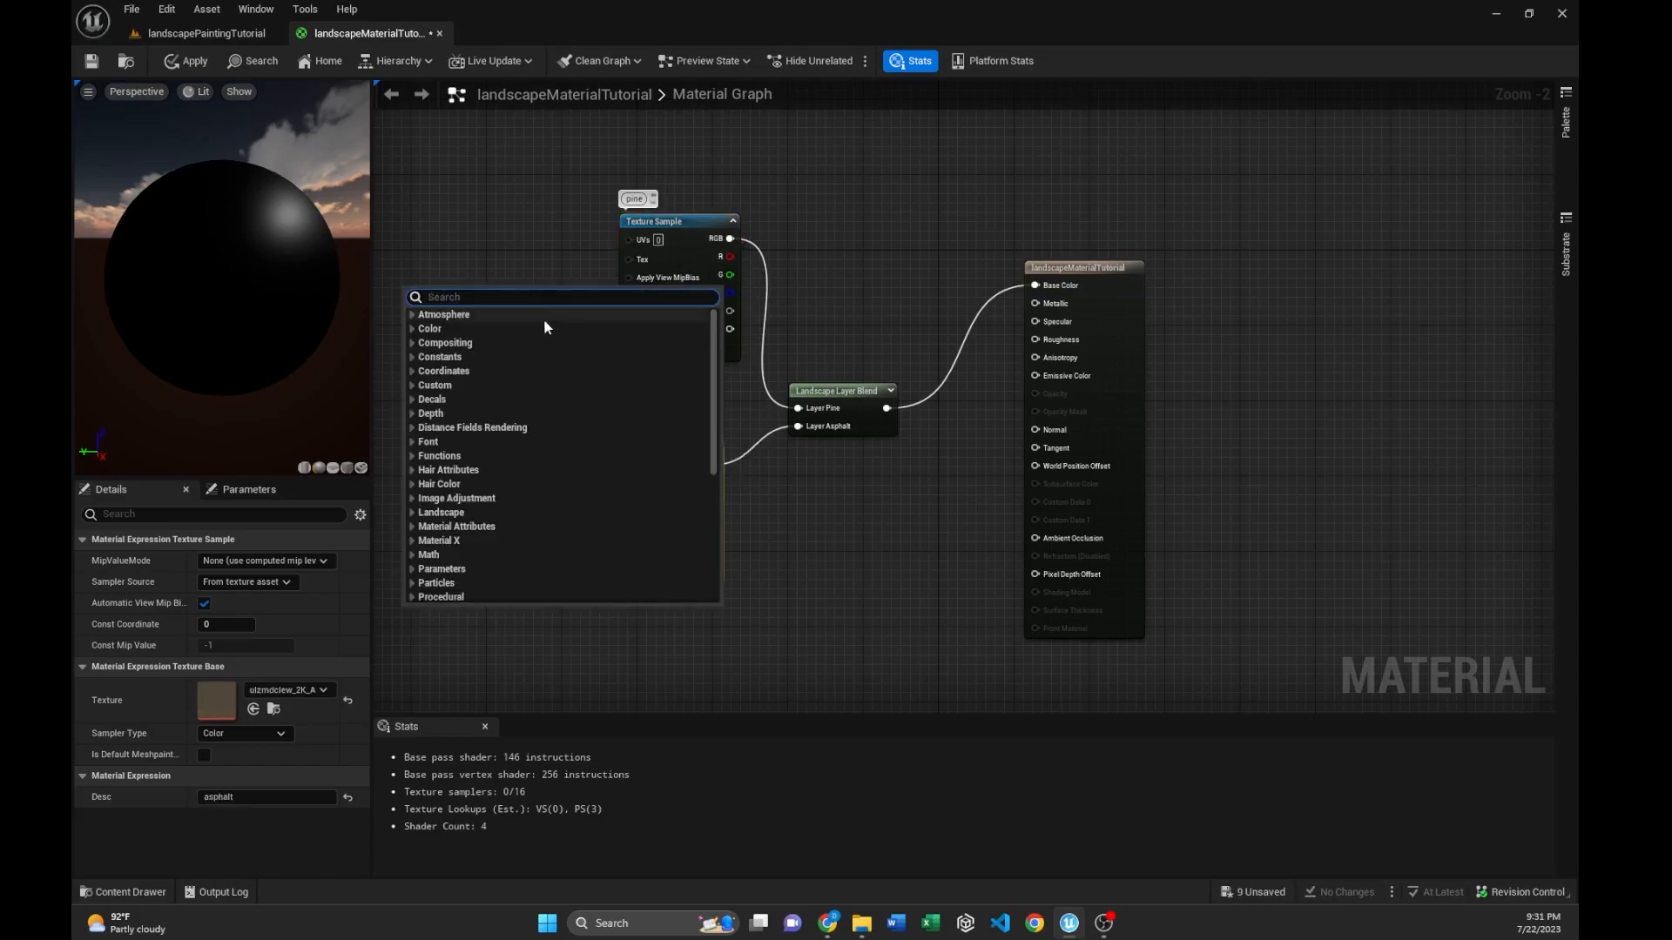
{"action": "type", "text": "land"}
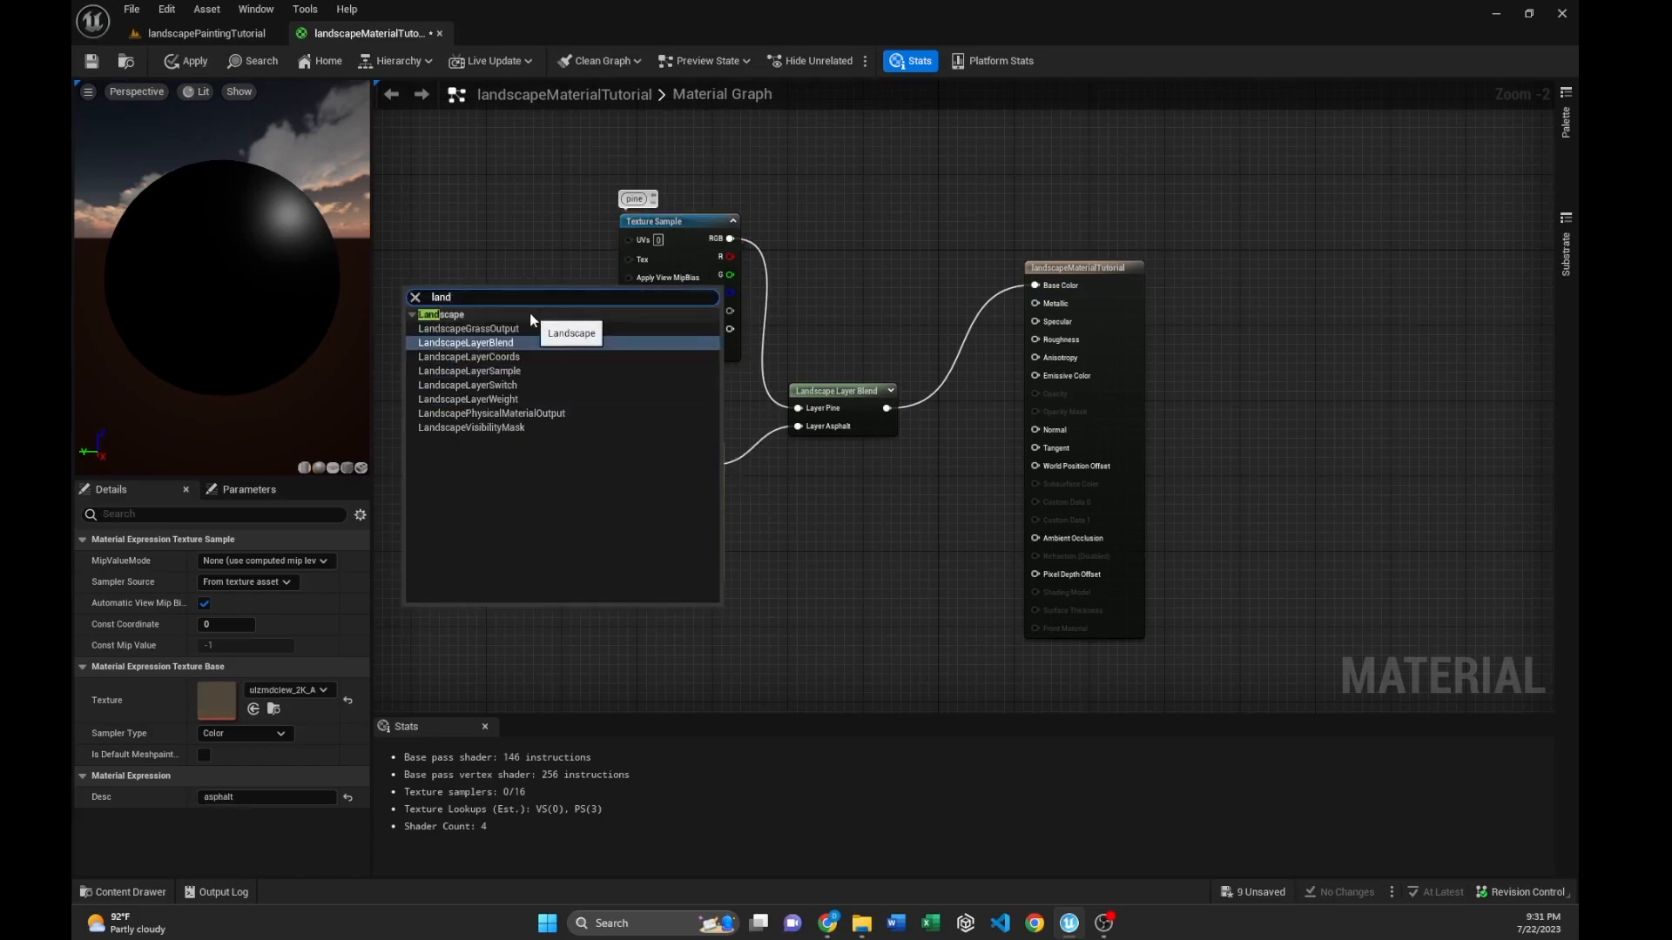
{"action": "left_click", "coordinate": [526, 357]}
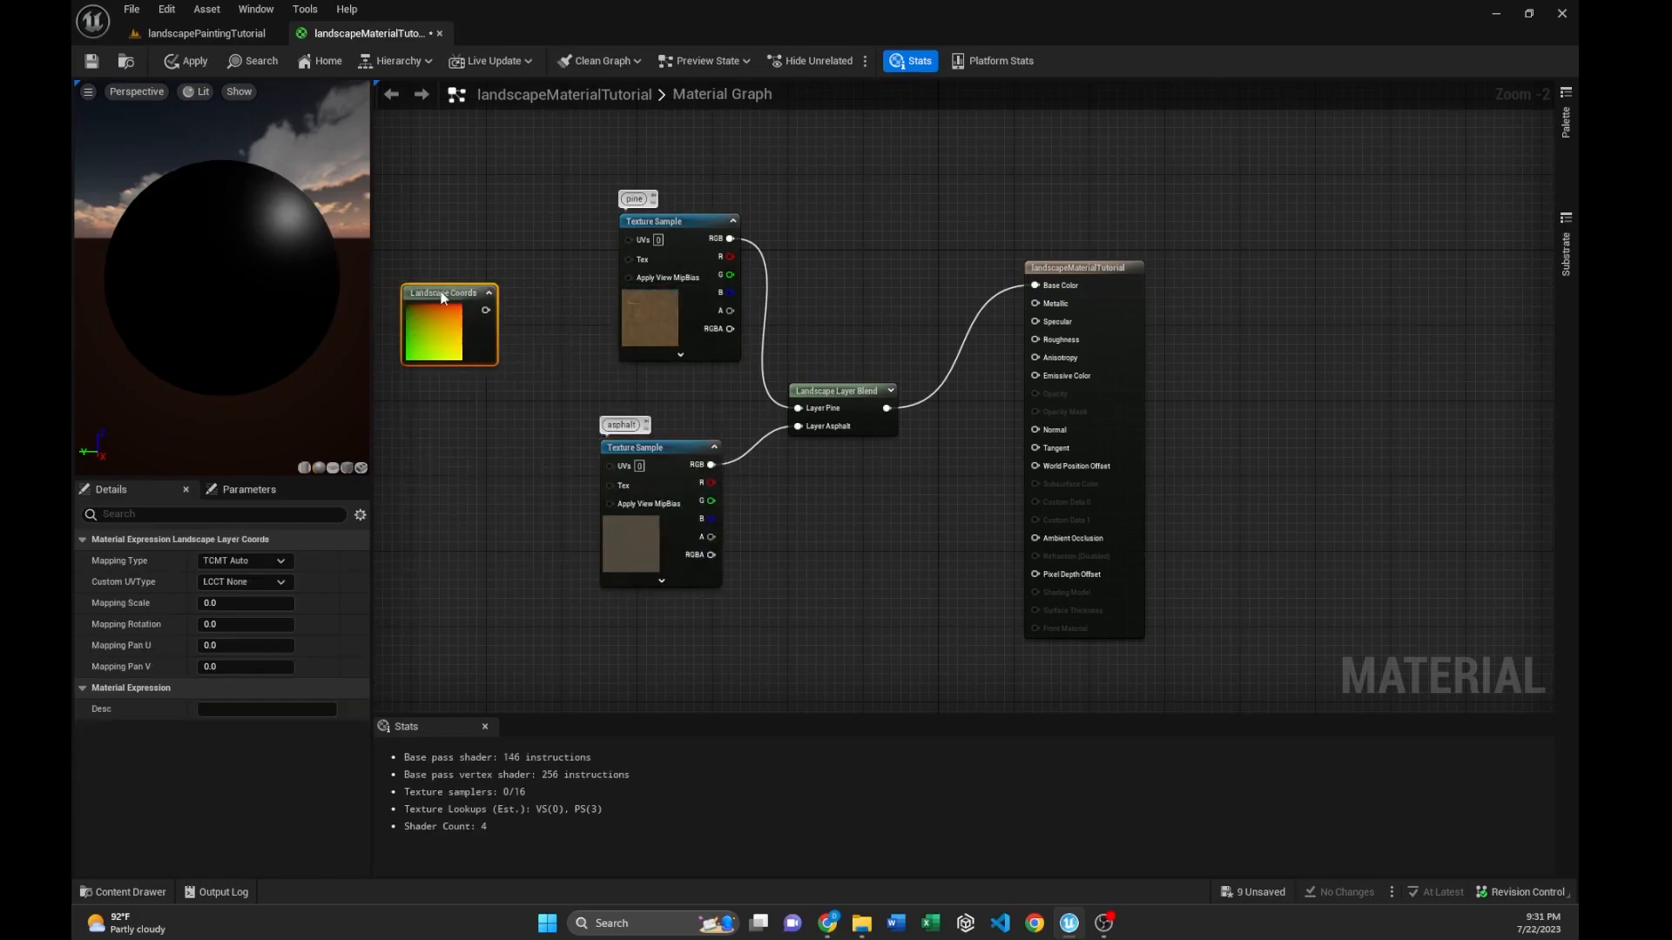
{"action": "left_click", "coordinate": [226, 604]}
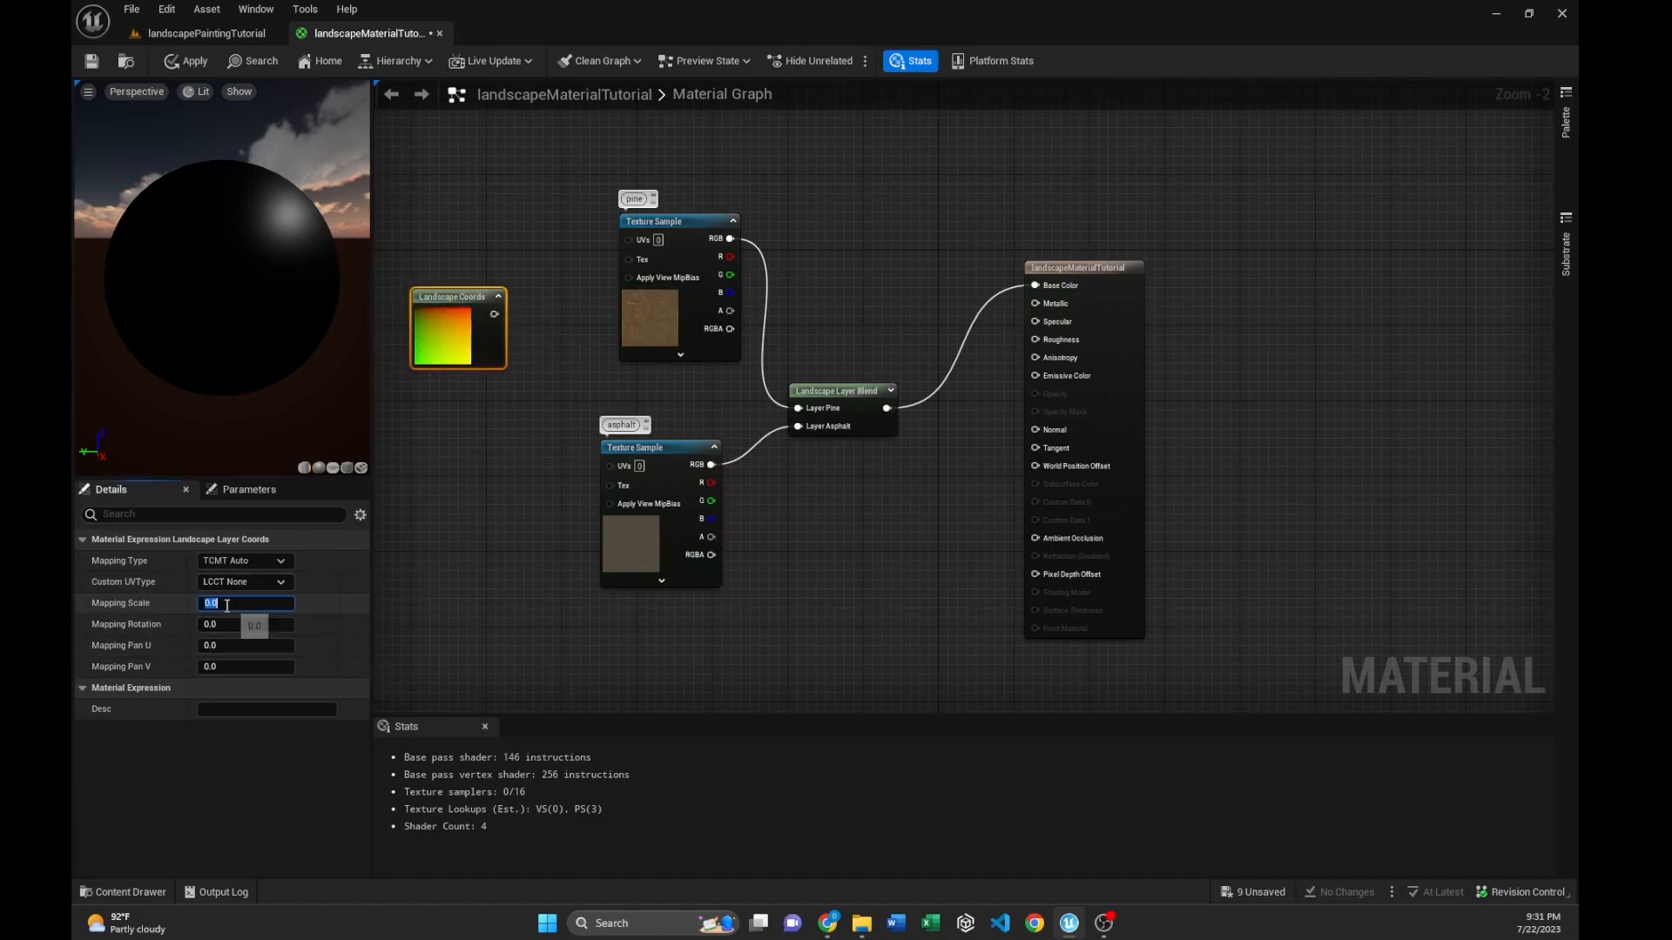
{"action": "type", "text": "1.5"}
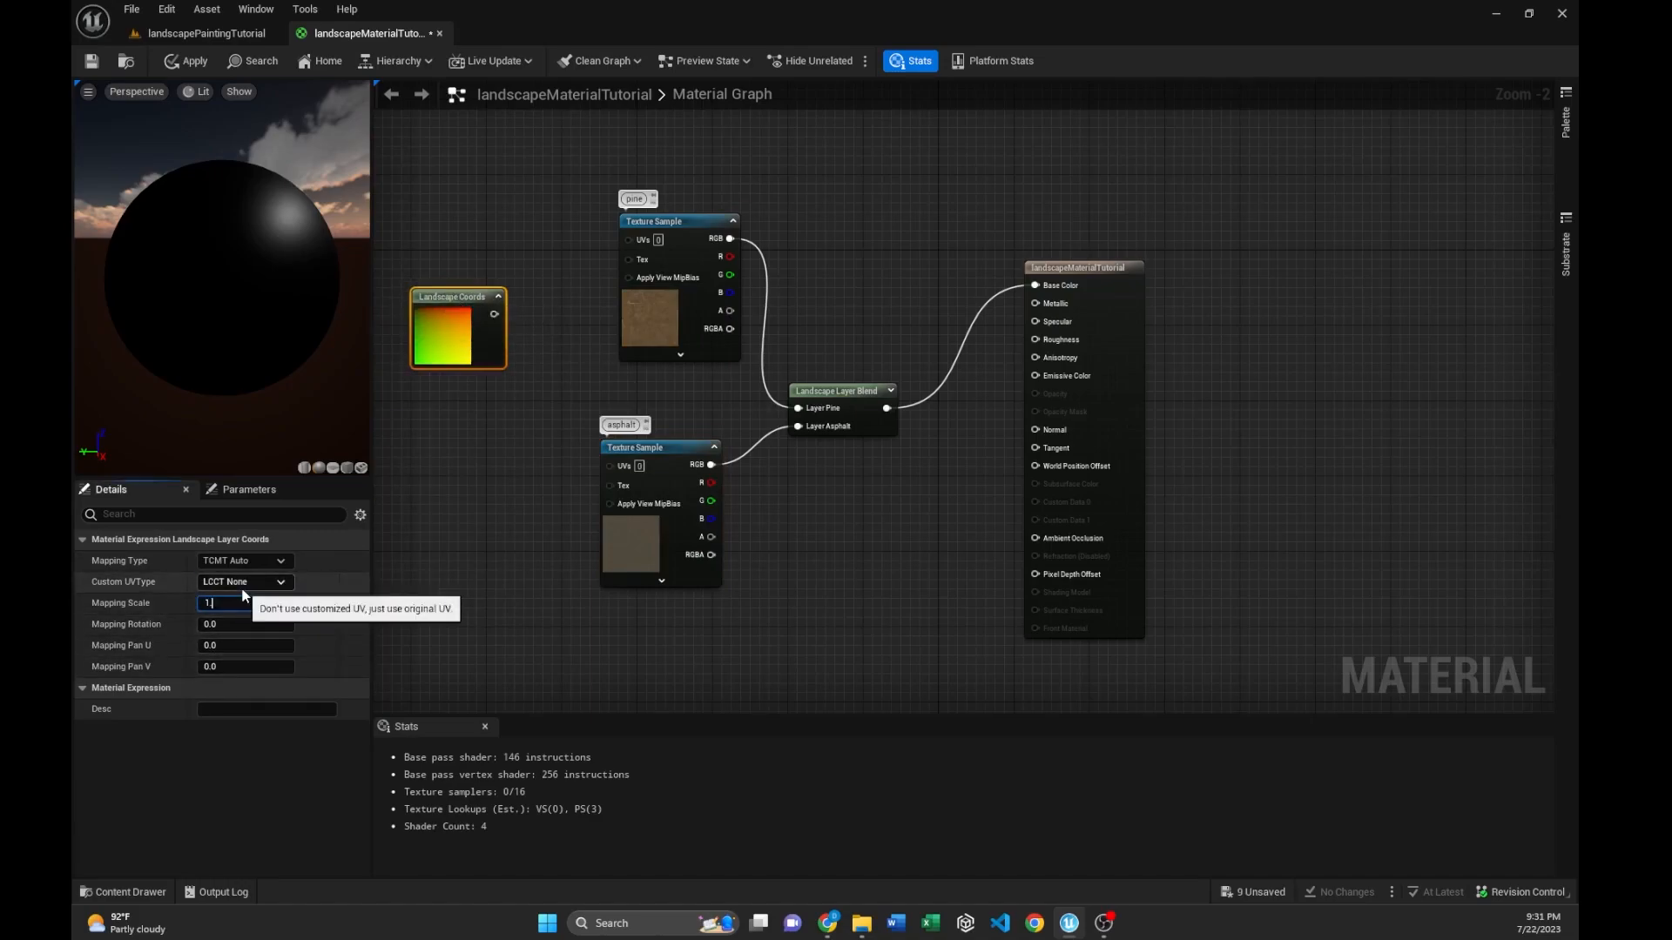
{"action": "key", "text": "Return"}
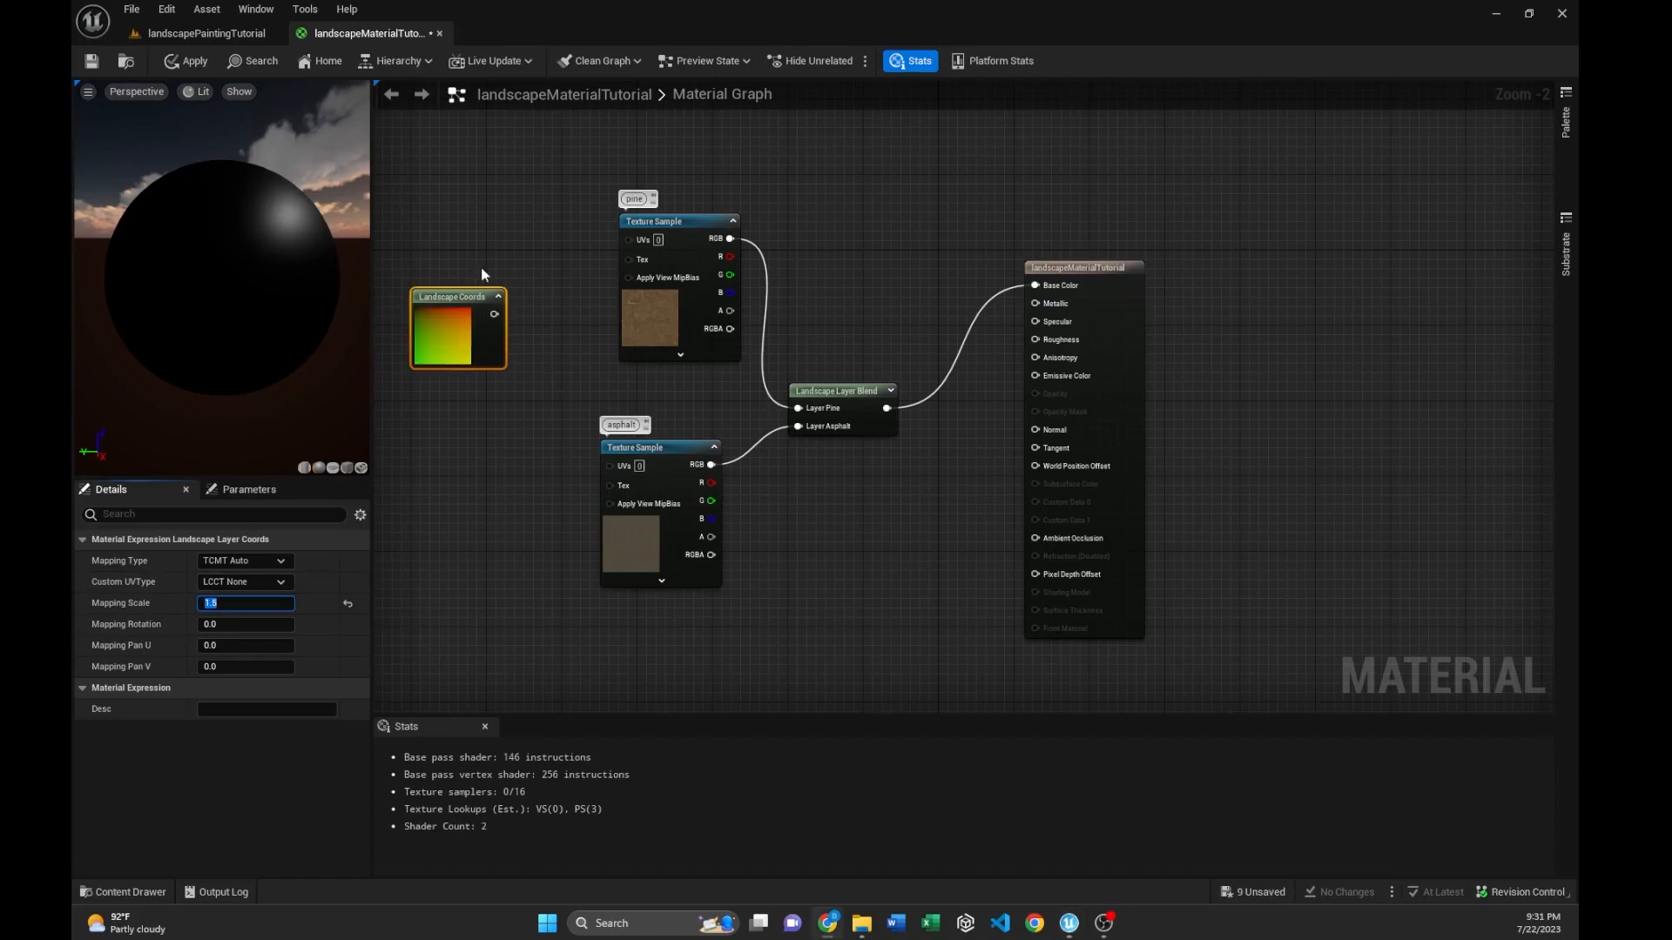
{"action": "left_click_drag", "start_coordinate": [494, 313], "coordinate": [629, 239]}
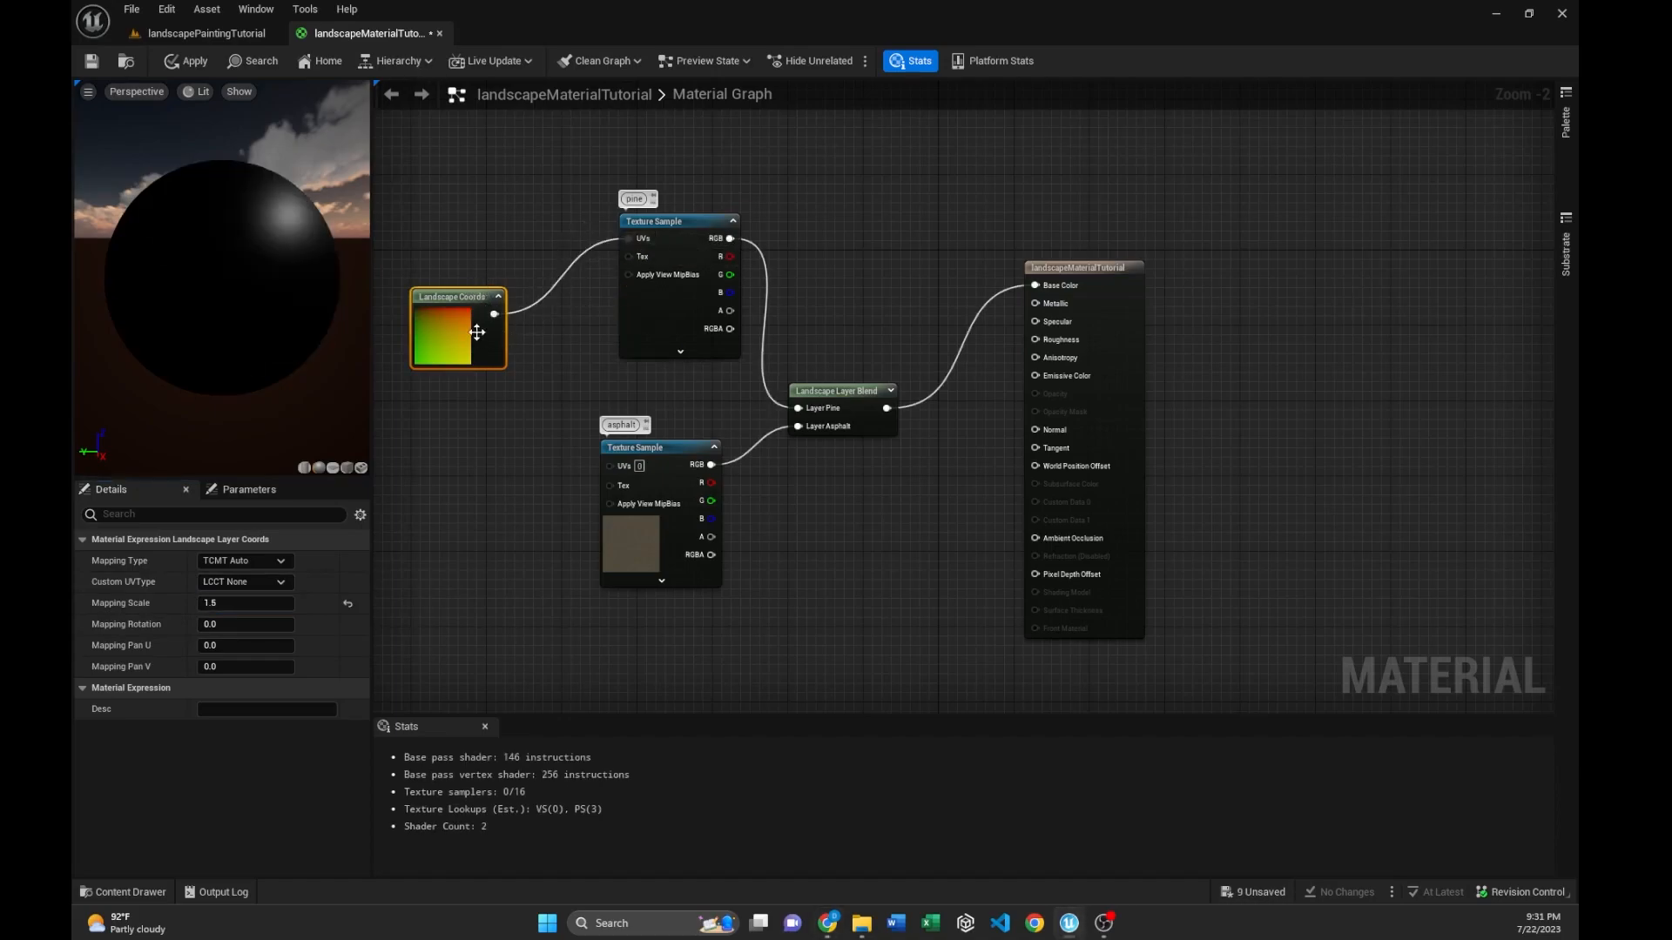
- Connect the Landscape Coords node to the asphalt colour sample's UVs and move that sample up beneath the pine one
{"action": "left_click_drag", "start_coordinate": [494, 313], "coordinate": [625, 400]}
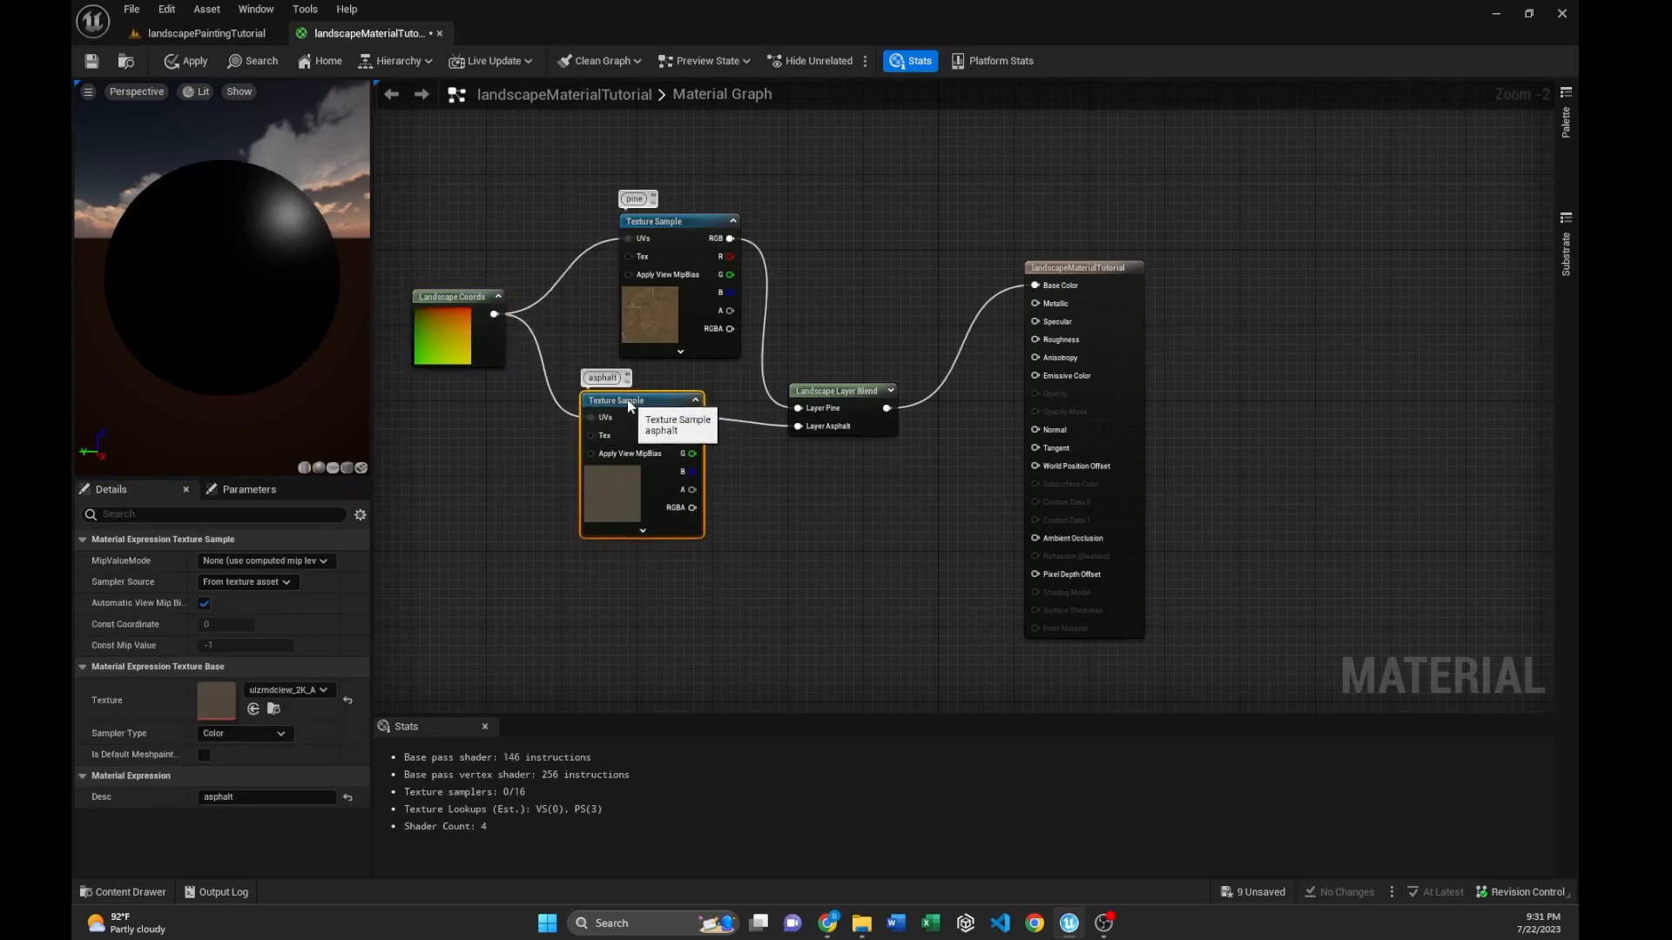
{"action": "scroll", "coordinate": [763, 329], "scroll_direction": "down", "scroll_amount": 5}
{"action": "scroll", "coordinate": [747, 424], "scroll_direction": "up", "scroll_amount": 5}
{"action": "scroll", "coordinate": [746, 423], "scroll_direction": "down", "scroll_amount": 5}
{"action": "scroll", "coordinate": [675, 418], "scroll_direction": "up", "scroll_amount": 4}
{"action": "scroll", "coordinate": [728, 392], "scroll_direction": "down", "scroll_amount": 4}
{"action": "scroll", "coordinate": [729, 396], "scroll_direction": "up", "scroll_amount": 3}
- Bring the pine and asphalt normal textures into the material graph and place the samples below the colour samples
{"action": "left_click", "coordinate": [216, 35]}
{"action": "left_click", "coordinate": [770, 725]}
{"action": "left_click", "coordinate": [662, 697]}
{"action": "left_click", "coordinate": [809, 697], "text": "ctrl"}
{"action": "mouse_move", "coordinate": [658, 671]}
{"action": "left_mouse_down"}
{"action": "mouse_move", "coordinate": [364, 45]}
{"action": "mouse_move", "coordinate": [810, 495]}
{"action": "mouse_move", "coordinate": [896, 544]}
{"action": "left_mouse_up"}
{"action": "left_click_drag", "start_coordinate": [787, 489], "coordinate": [796, 418]}
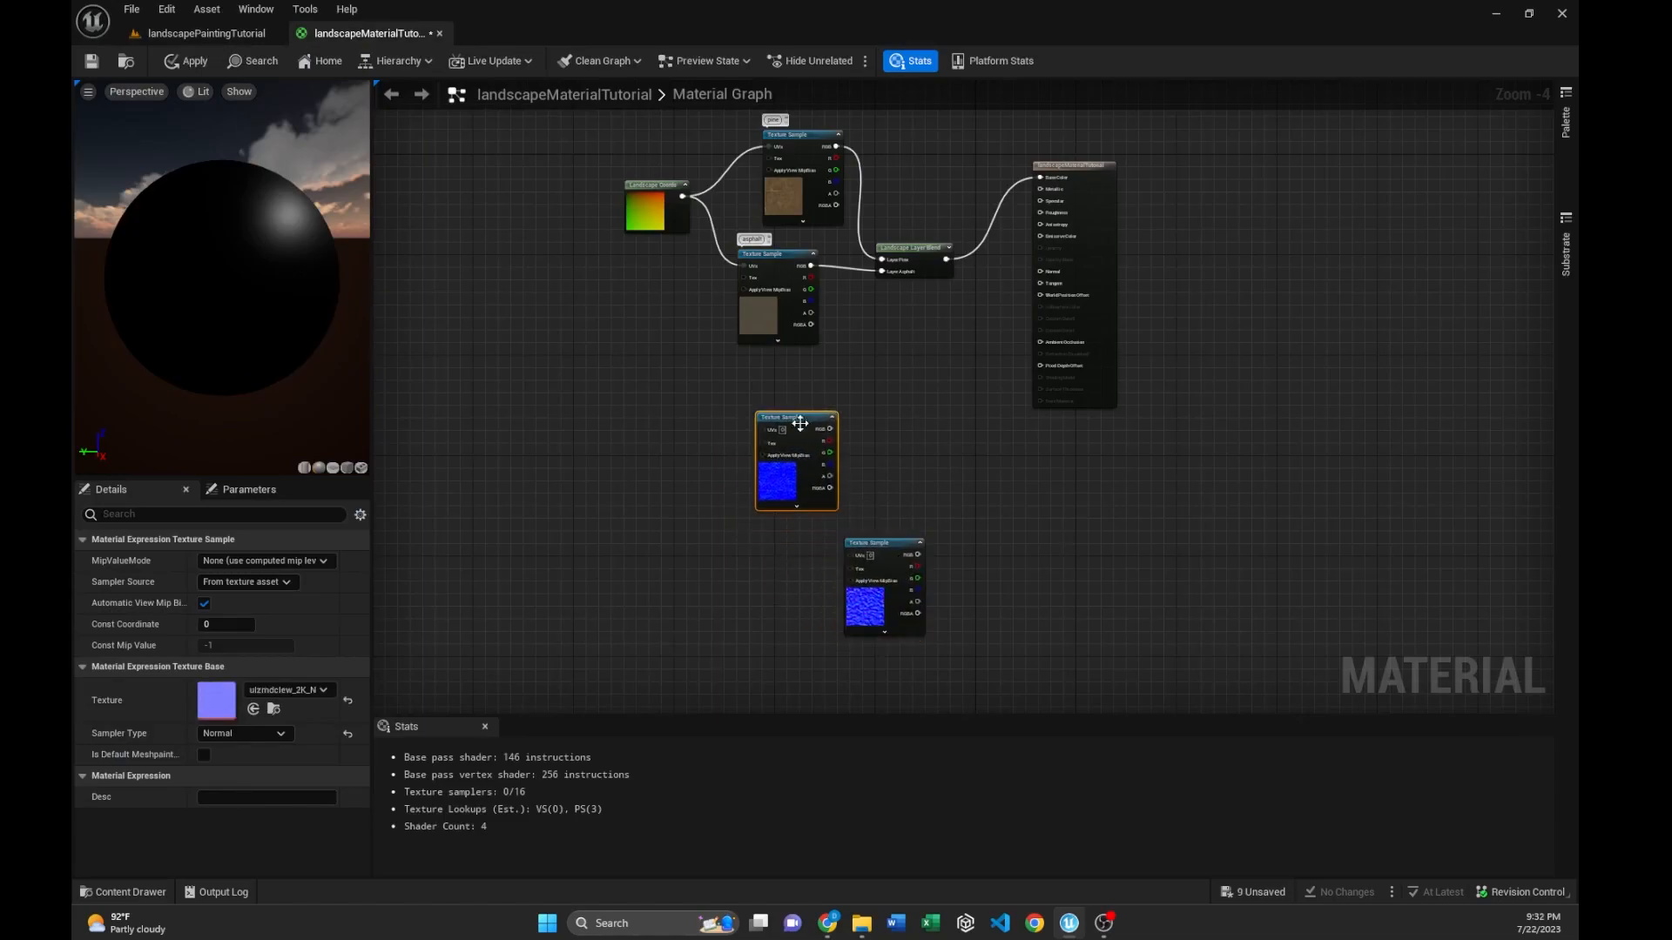
{"action": "scroll", "coordinate": [876, 620], "scroll_direction": "up", "scroll_amount": 4}
{"action": "scroll", "coordinate": [883, 533], "scroll_direction": "down", "scroll_amount": 5}
- Set the pine normal sample apart from the other nodes and give it the node comment Pine
{"action": "left_click_drag", "start_coordinate": [883, 538], "coordinate": [1155, 204]}
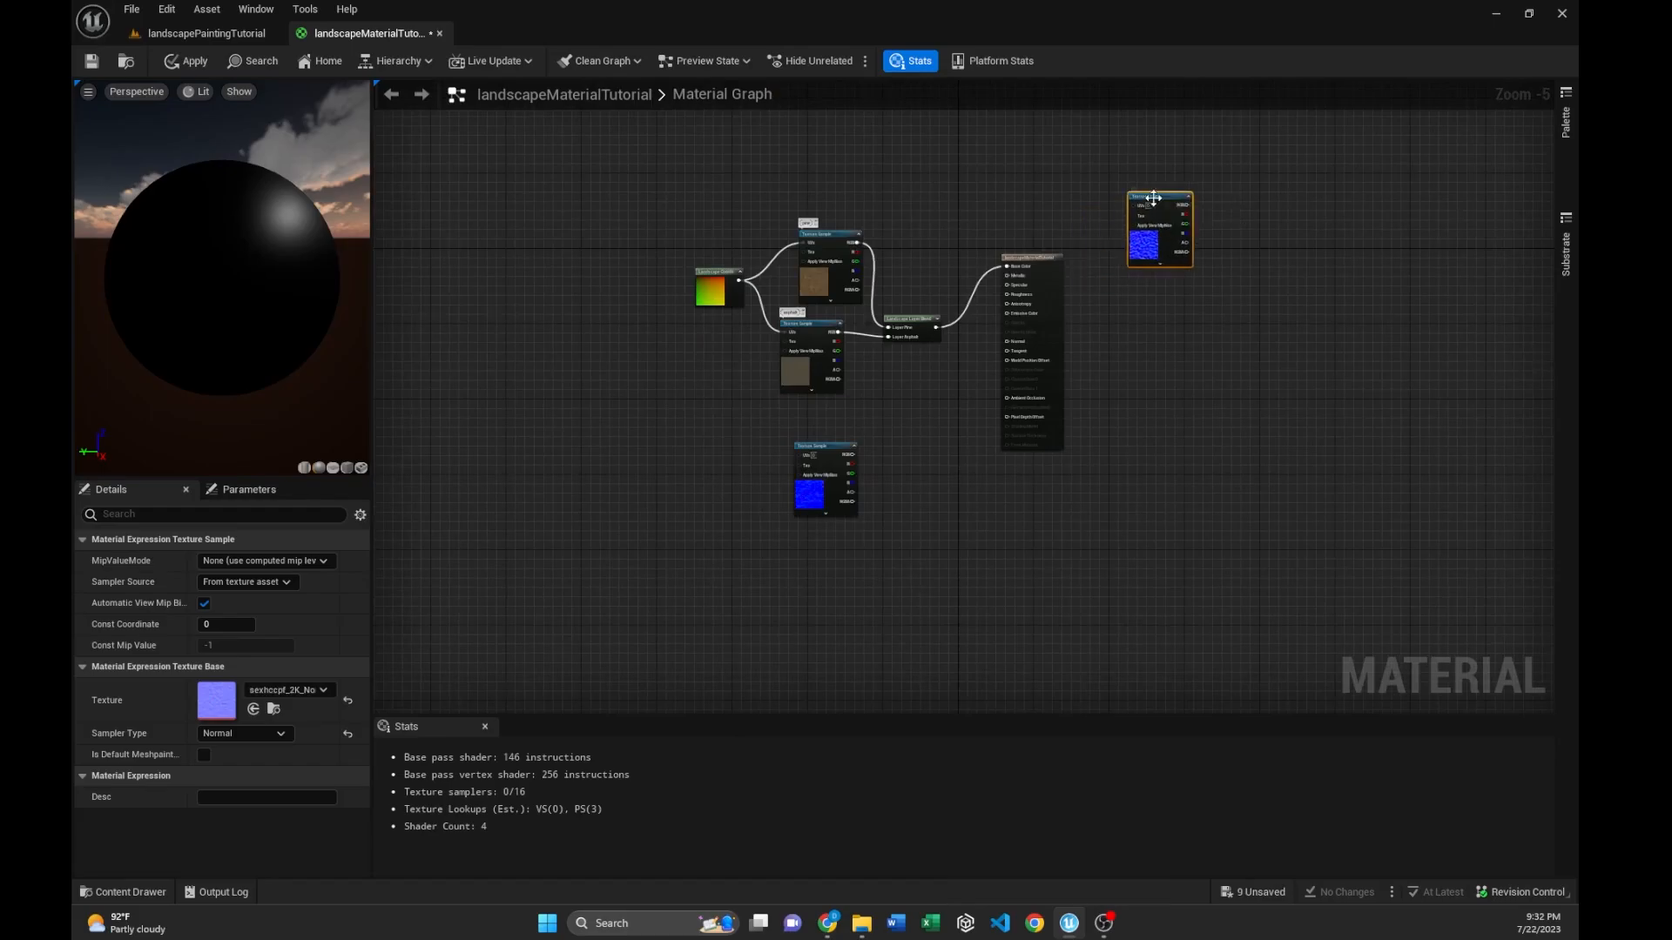
{"action": "right_click", "coordinate": [1153, 197]}
{"action": "left_click", "coordinate": [1175, 350]}
{"action": "type", "text": "Pine"}
{"action": "key", "text": "Return"}
- Place the asphalt normal sample beneath the pine normal sample and give it the node comment Aspahlt
{"action": "left_click_drag", "start_coordinate": [833, 446], "coordinate": [1145, 329]}
{"action": "right_click", "coordinate": [1145, 328]}
{"action": "left_click", "coordinate": [1171, 475]}
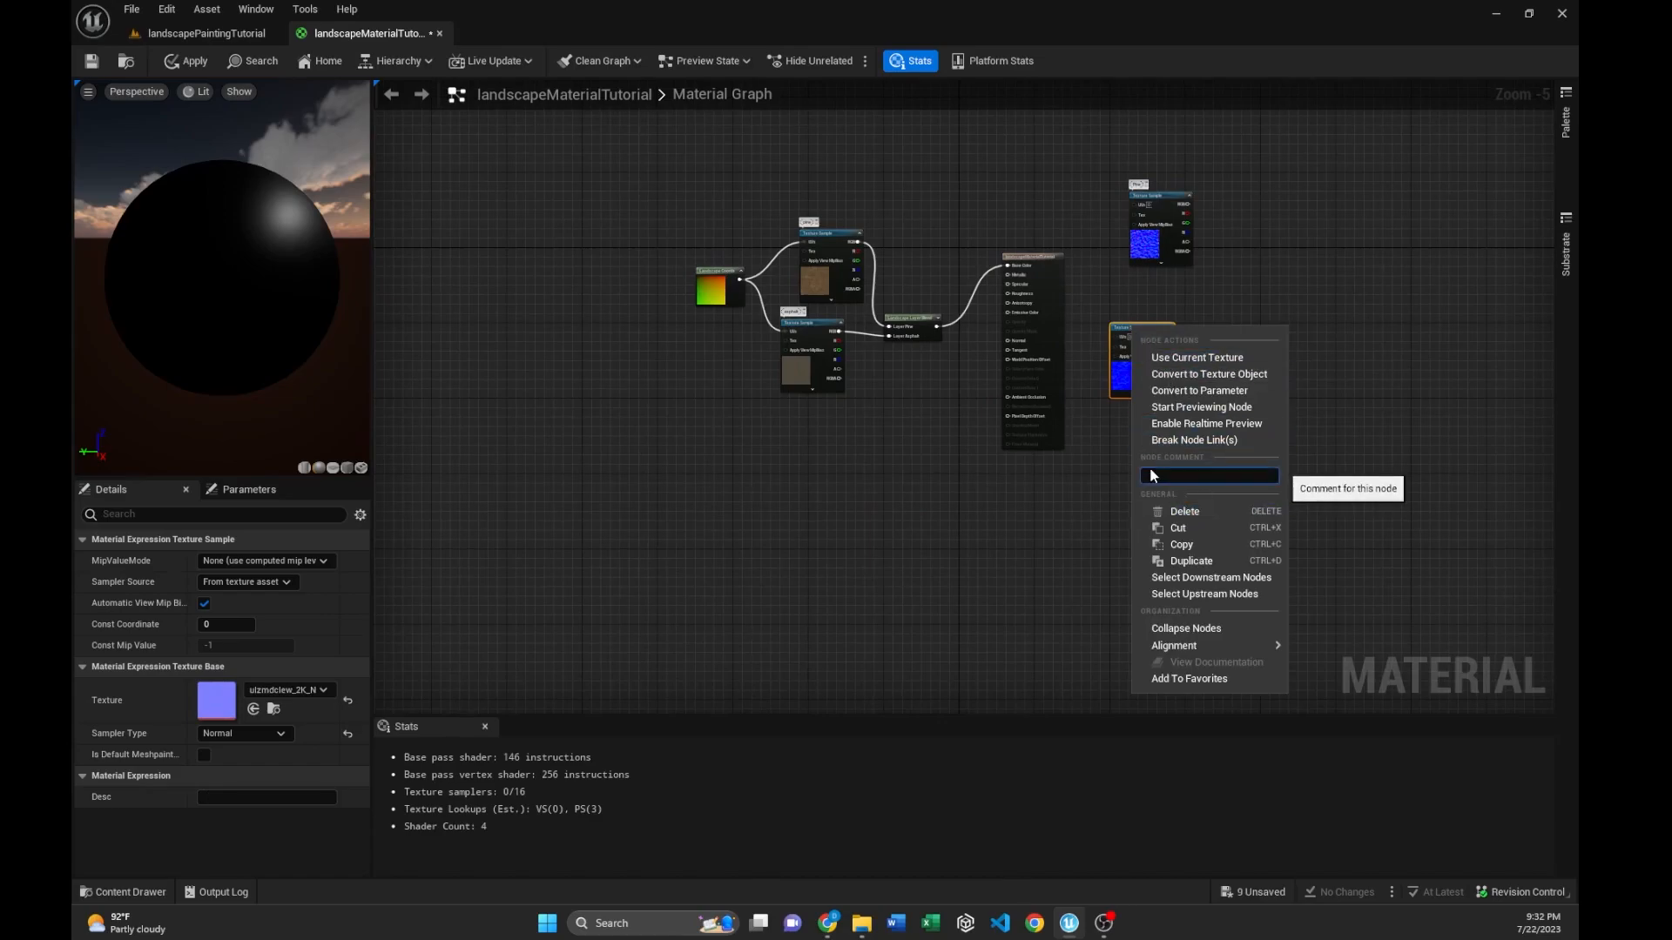
{"action": "type", "text": "Aspha"}
{"action": "type", "text": "lt"}
{"action": "key", "text": "Return"}
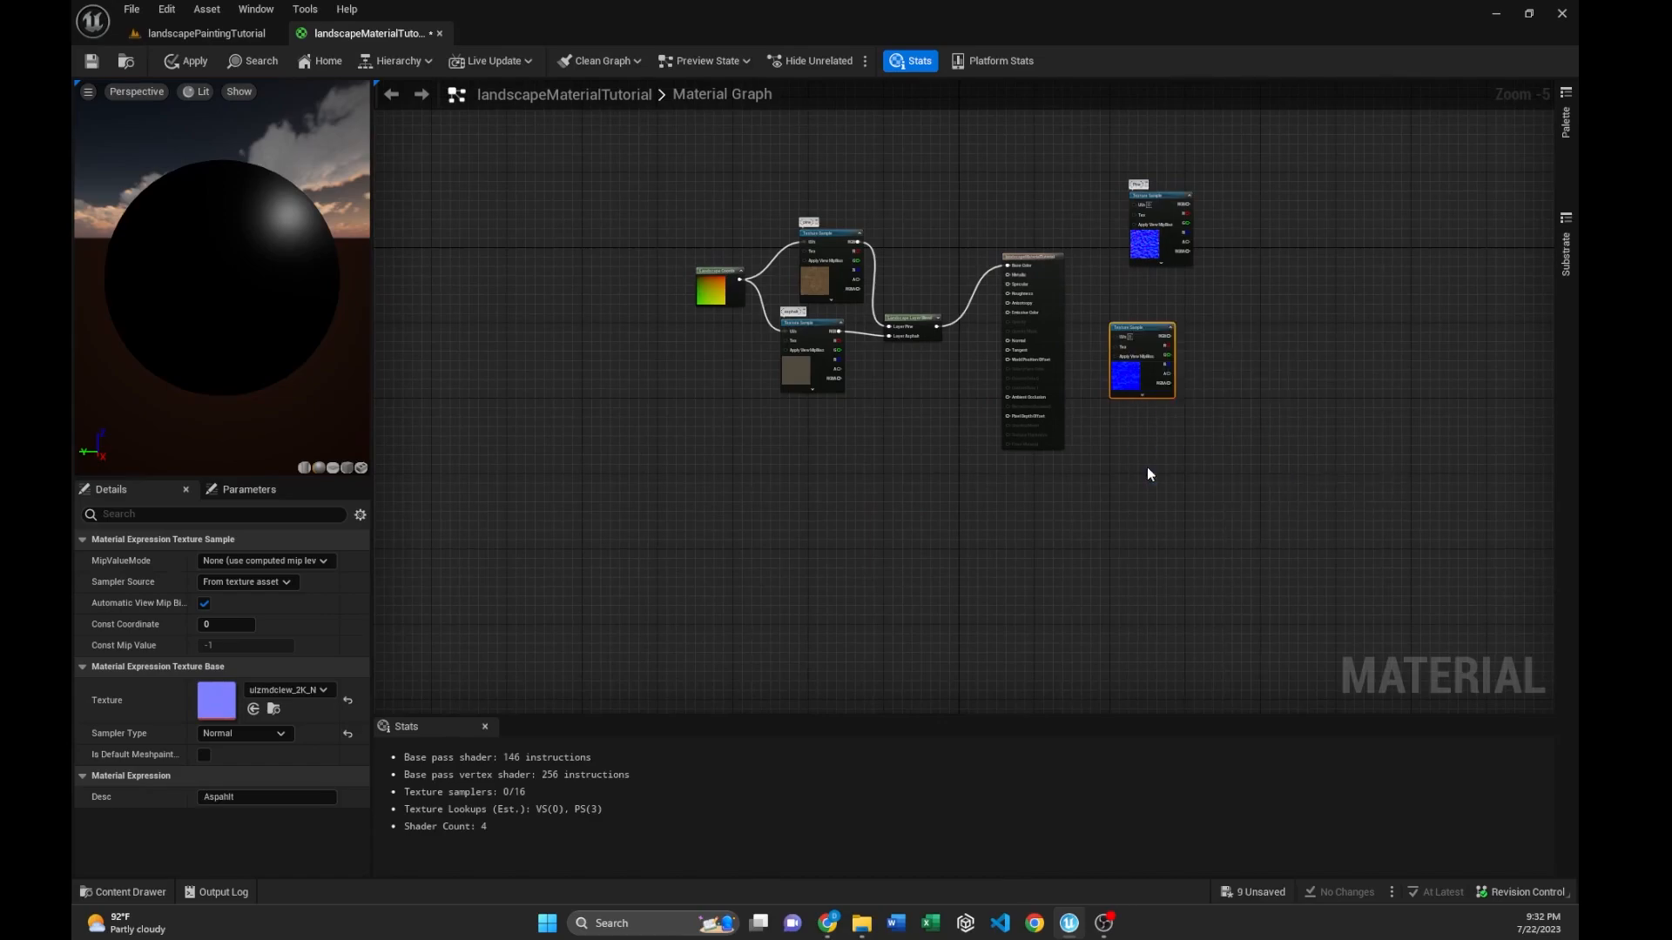
- Arrange the two normal samples below the colour samples, with pine above asphalt
{"action": "left_click_drag", "start_coordinate": [1120, 337], "coordinate": [867, 492]}
{"action": "left_click_drag", "start_coordinate": [1171, 194], "coordinate": [789, 397]}
{"action": "left_click_drag", "start_coordinate": [892, 485], "coordinate": [771, 526]}
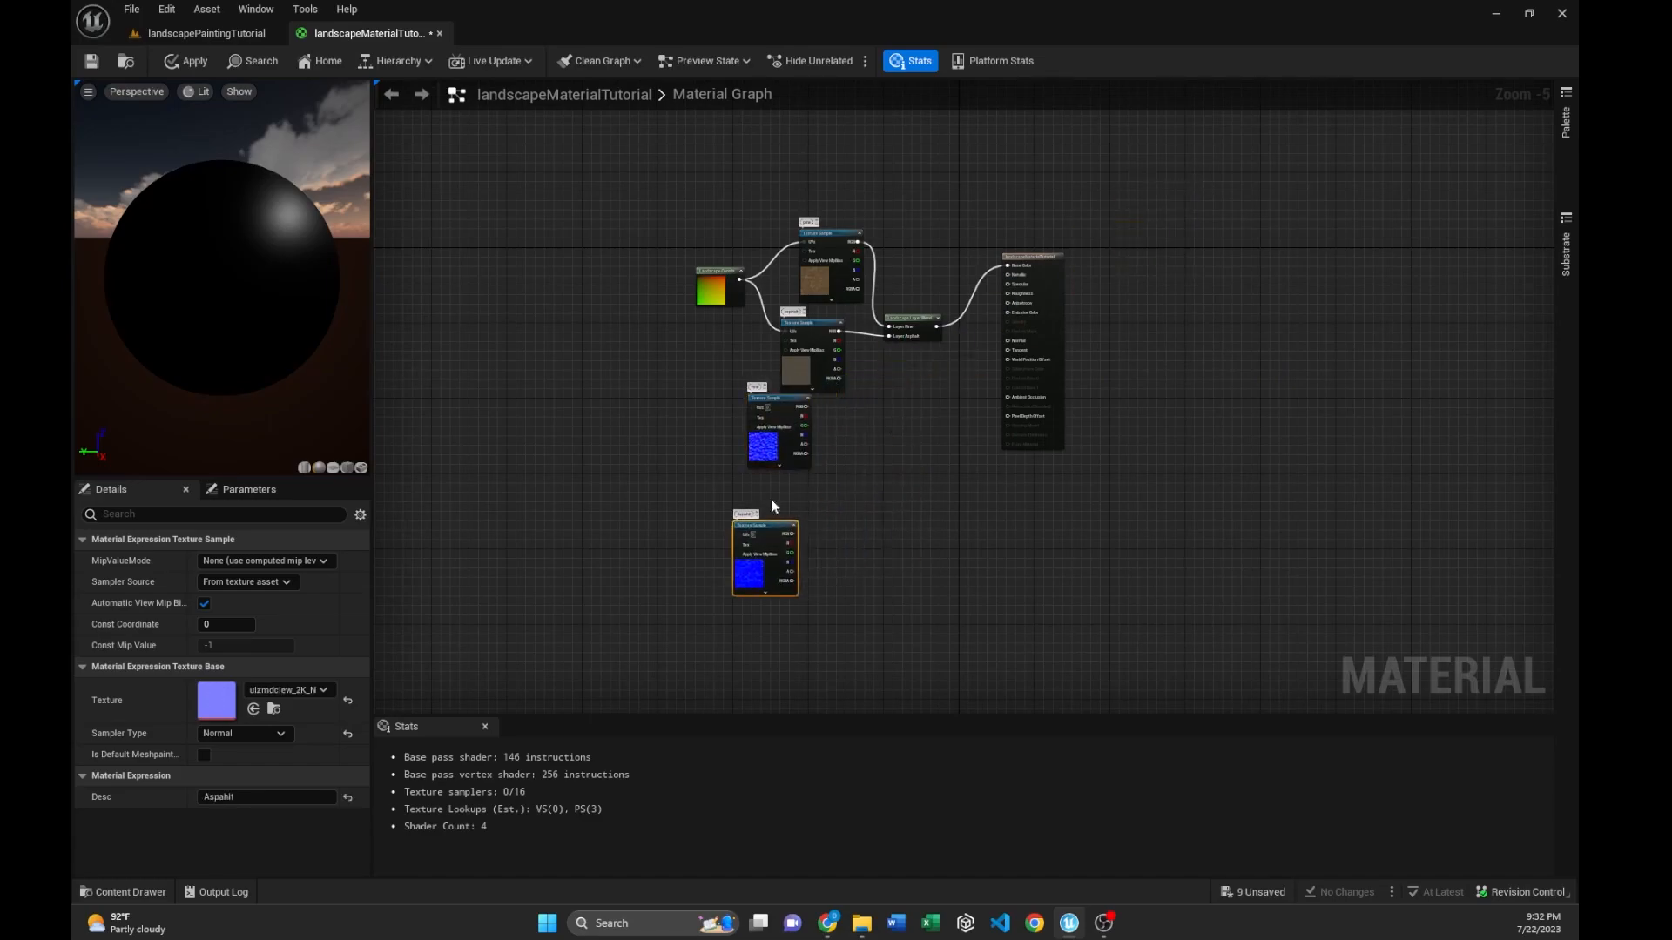
{"action": "left_click_drag", "start_coordinate": [776, 394], "coordinate": [721, 447]}
- Duplicate the Landscape Layer Blend node and place the copy beside the two normal samples
{"action": "scroll", "coordinate": [920, 318], "scroll_direction": "up", "scroll_amount": 4}
{"action": "left_click", "coordinate": [925, 328]}
{"action": "key", "text": "ctrl+d"}
{"action": "left_click_drag", "start_coordinate": [996, 344], "coordinate": [798, 601]}
{"action": "scroll", "coordinate": [797, 601], "scroll_direction": "down", "scroll_amount": 4}
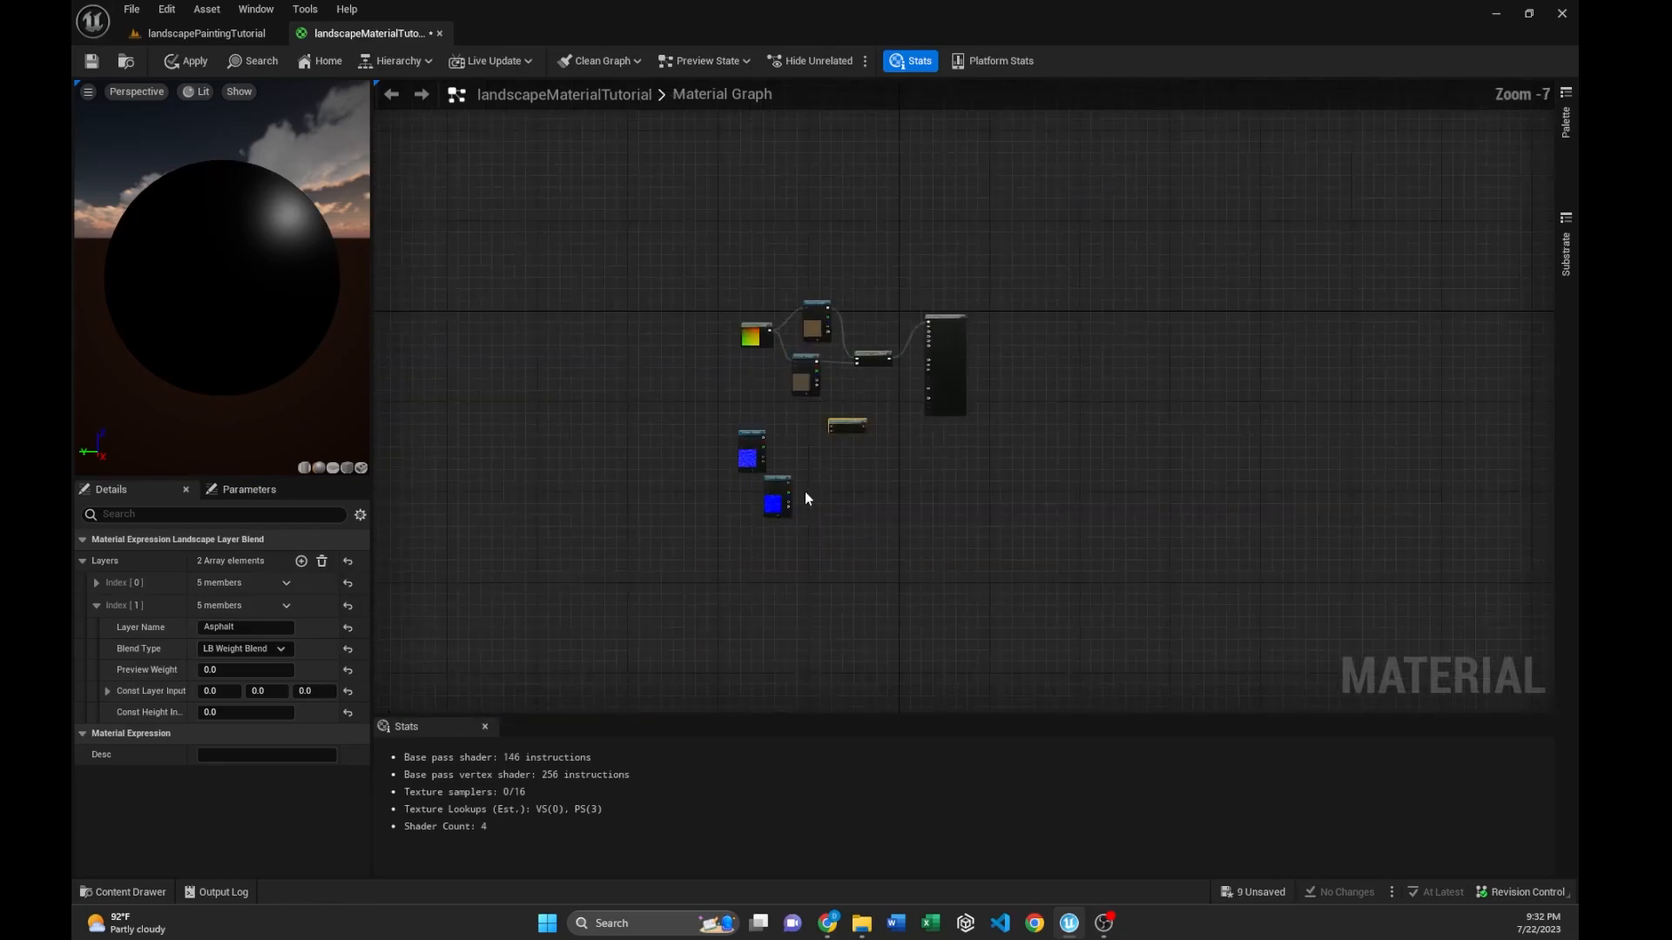
{"action": "scroll", "coordinate": [941, 214], "scroll_direction": "up", "scroll_amount": 4}
- Wire the pine and asphalt normal samples through the duplicated blend's matching layers into the material's Normal input
{"action": "left_click_drag", "start_coordinate": [693, 259], "coordinate": [924, 215]}
{"action": "left_click_drag", "start_coordinate": [795, 434], "coordinate": [923, 236]}
{"action": "scroll", "coordinate": [858, 243], "scroll_direction": "down", "scroll_amount": 3}
{"action": "scroll", "coordinate": [753, 394], "scroll_direction": "up", "scroll_amount": 2}
{"action": "left_click_drag", "start_coordinate": [750, 378], "coordinate": [984, 172]}
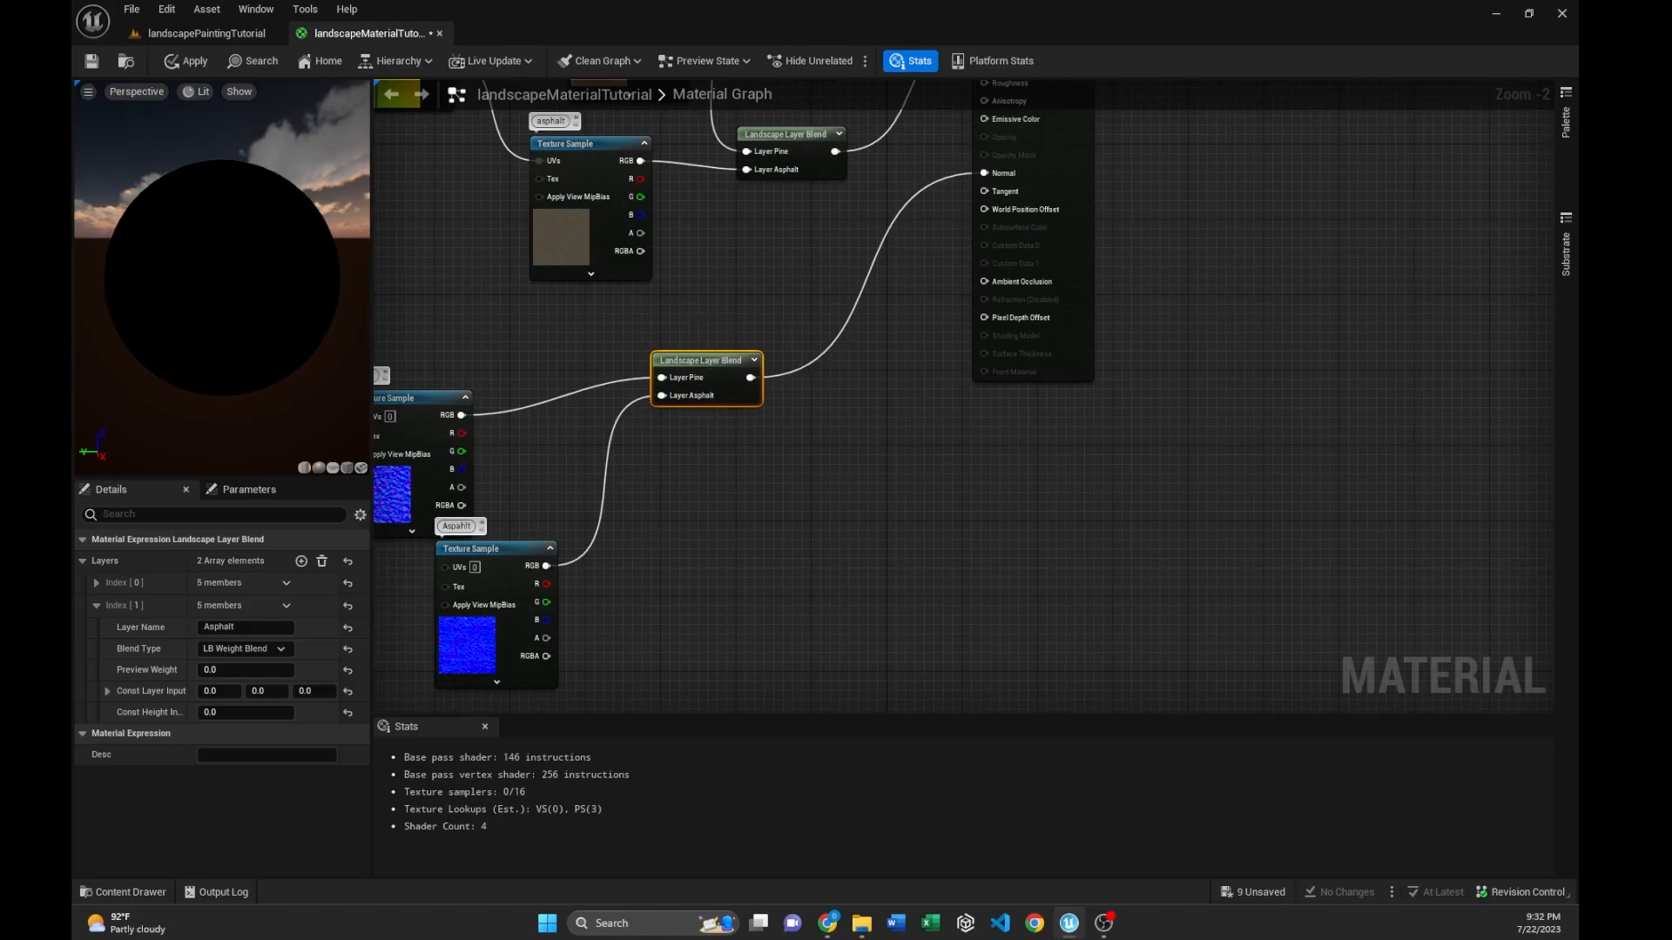
{"action": "key", "text": "alt+Tab"}
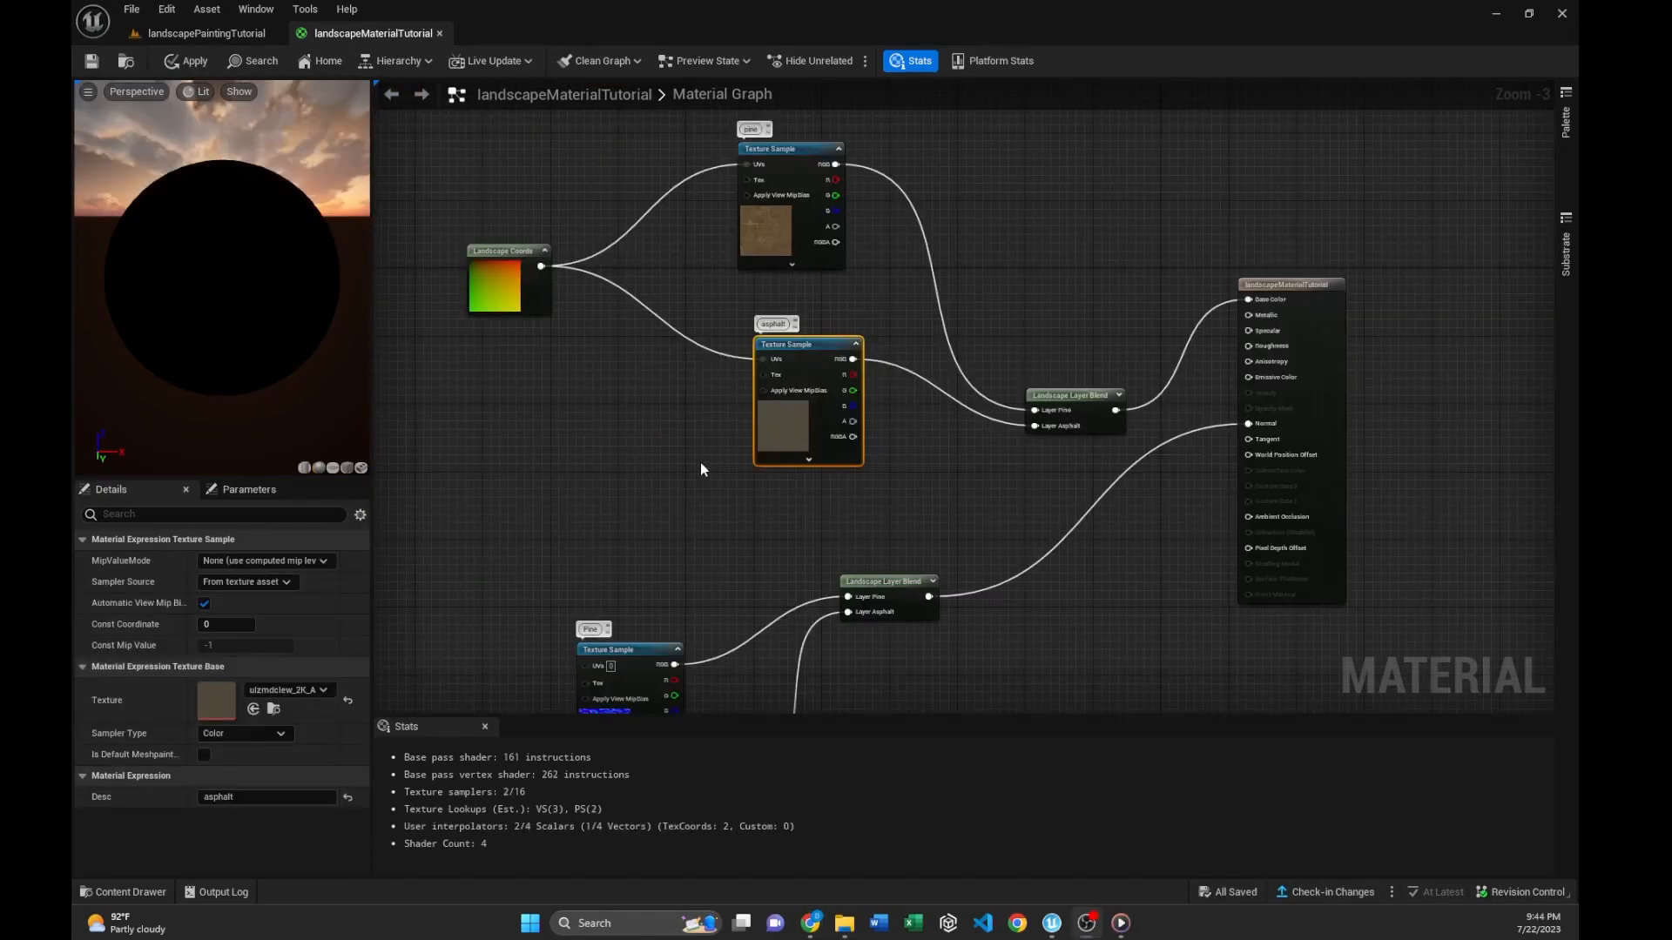
- Delete the Landscape Coords node that feeds both colour samples
{"action": "scroll", "coordinate": [700, 463], "scroll_direction": "down", "scroll_amount": 3}
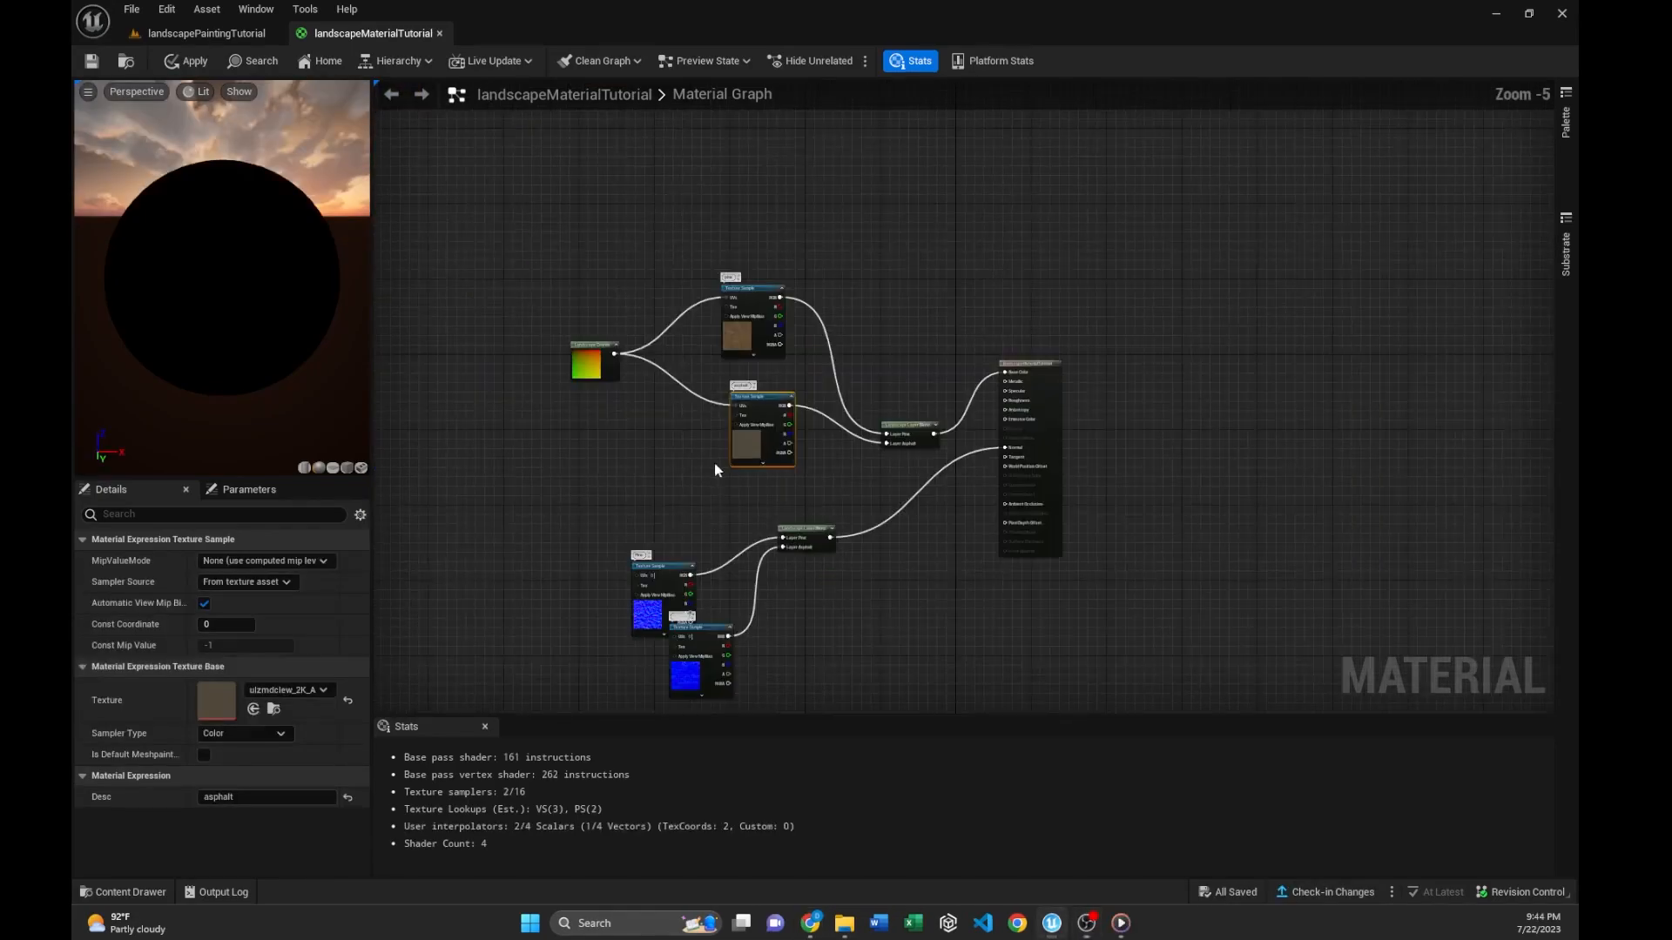
{"action": "scroll", "coordinate": [684, 277], "scroll_direction": "up", "scroll_amount": 5}
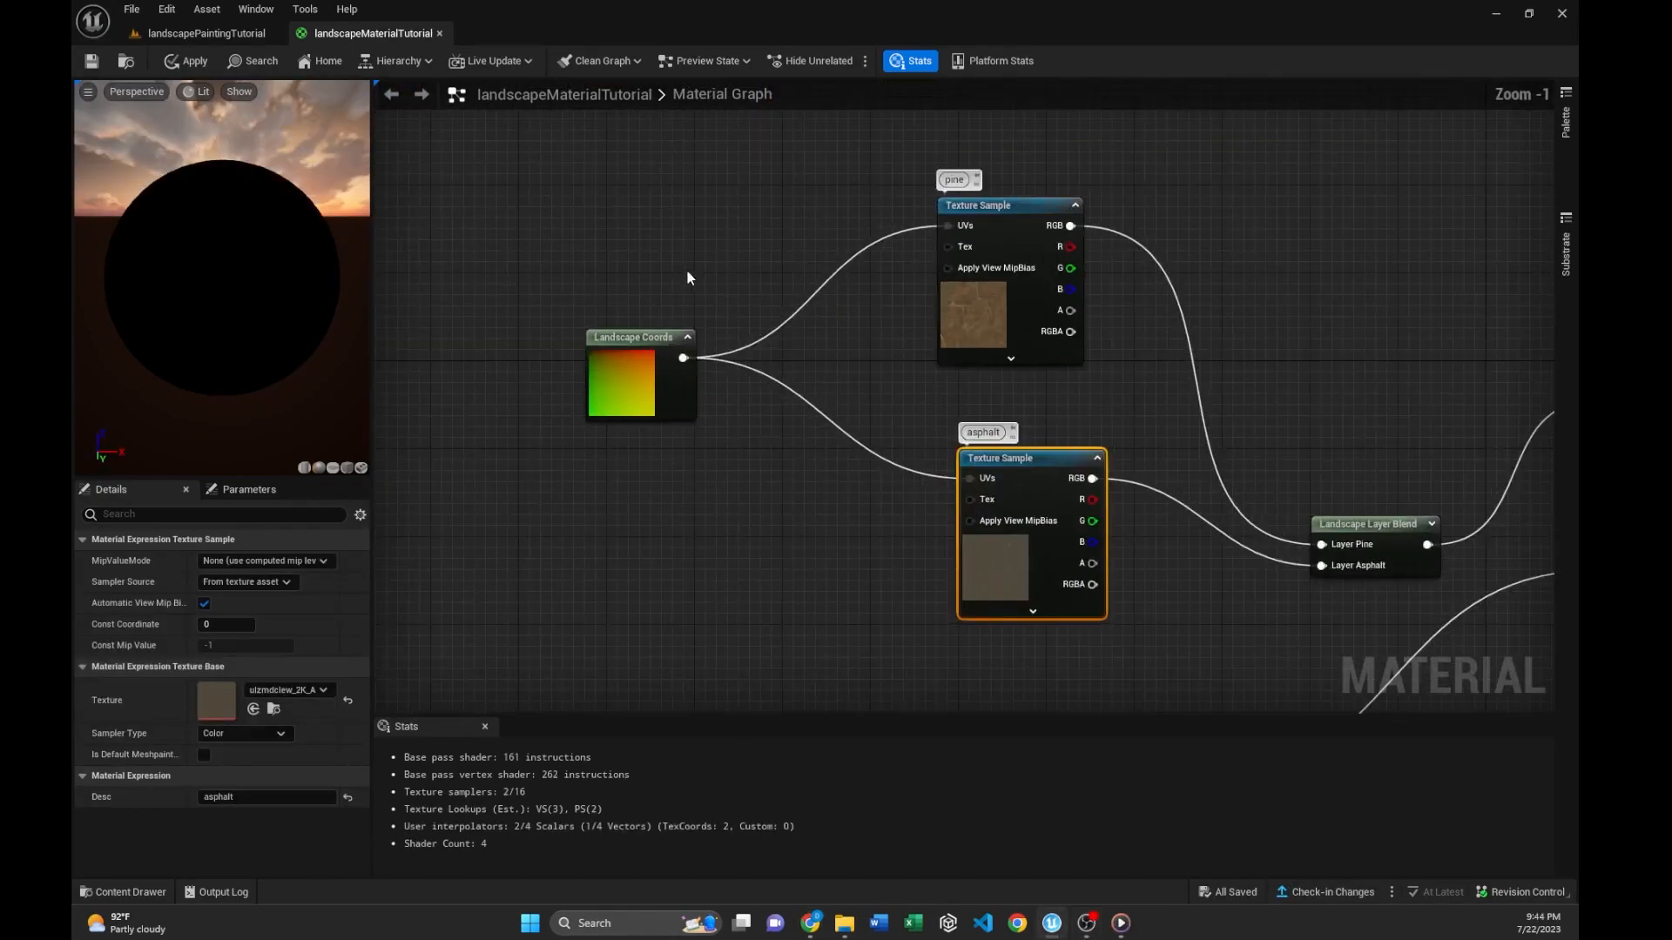
{"action": "left_click", "coordinate": [679, 357]}
{"action": "key", "text": "Delete"}
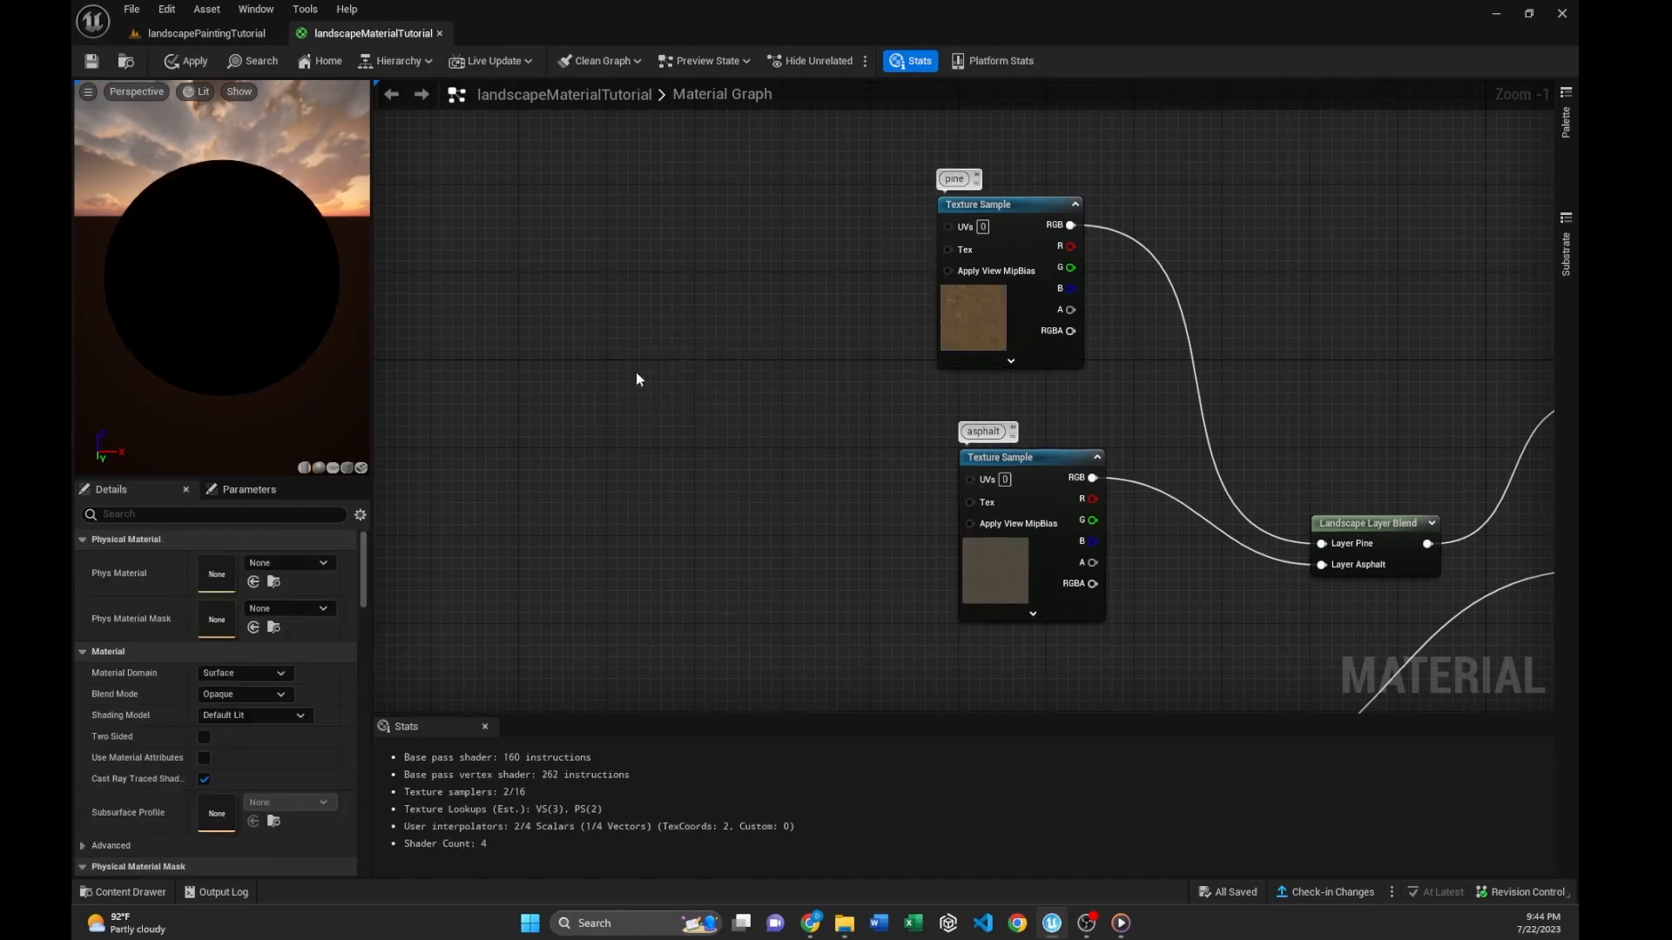
- Add a new LandscapeLayerCoords node and set its mapping scale to 1.5
{"action": "right_click", "coordinate": [624, 364]}
{"action": "type", "text": "land"}
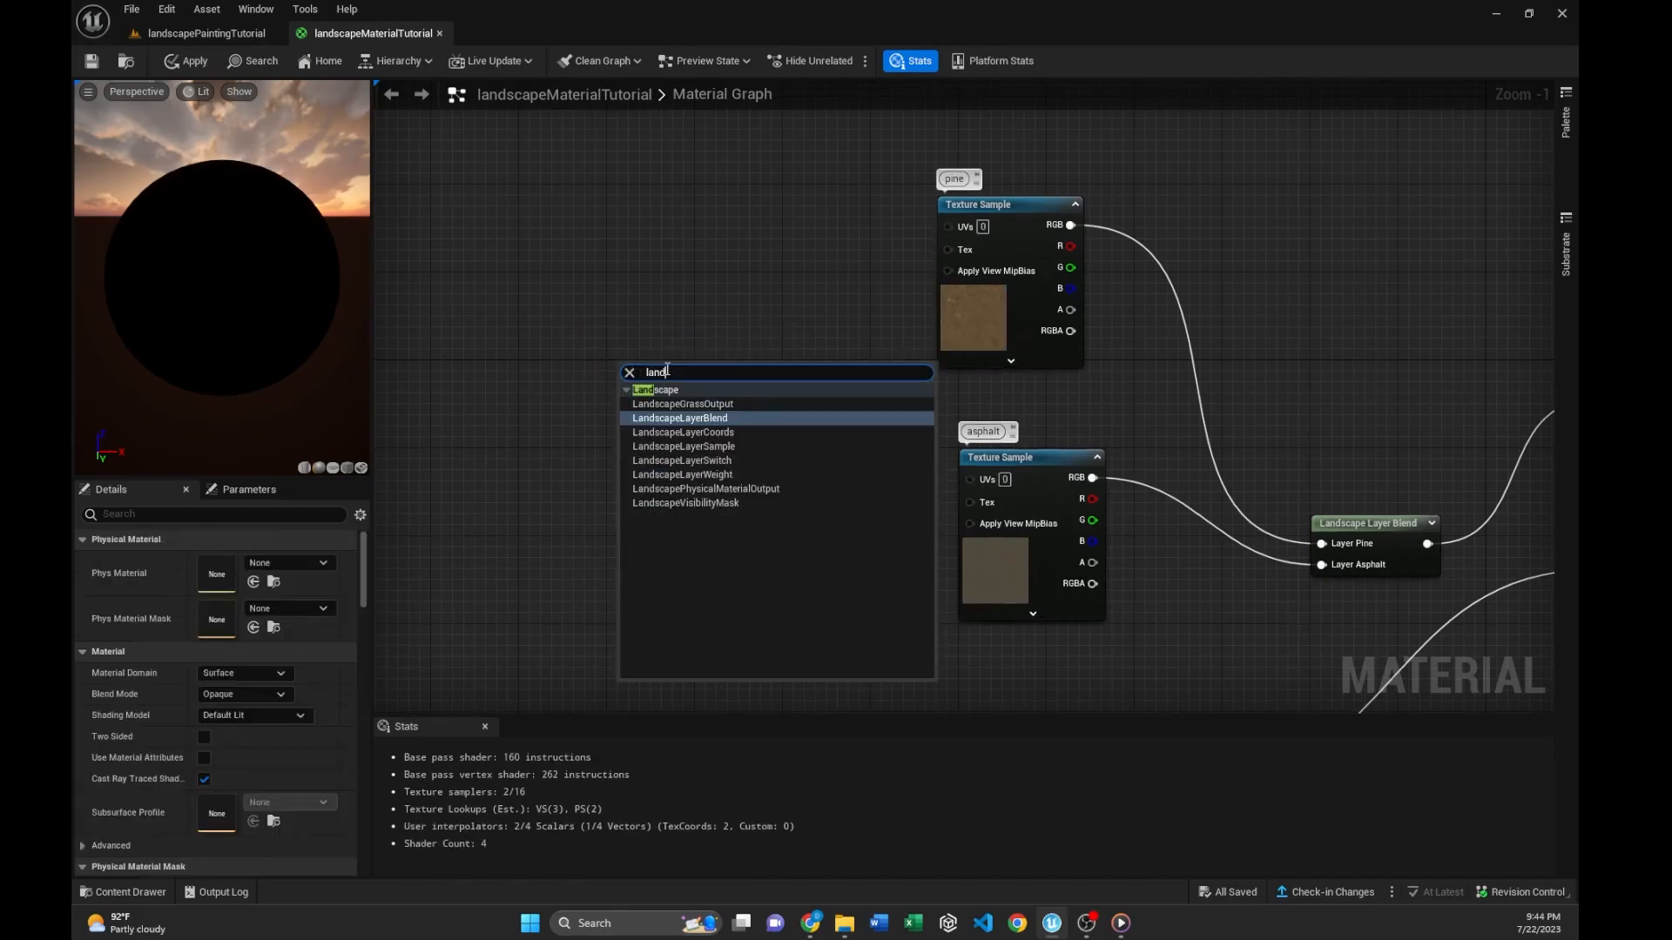
{"action": "left_click", "coordinate": [729, 432]}
{"action": "left_click", "coordinate": [232, 603]}
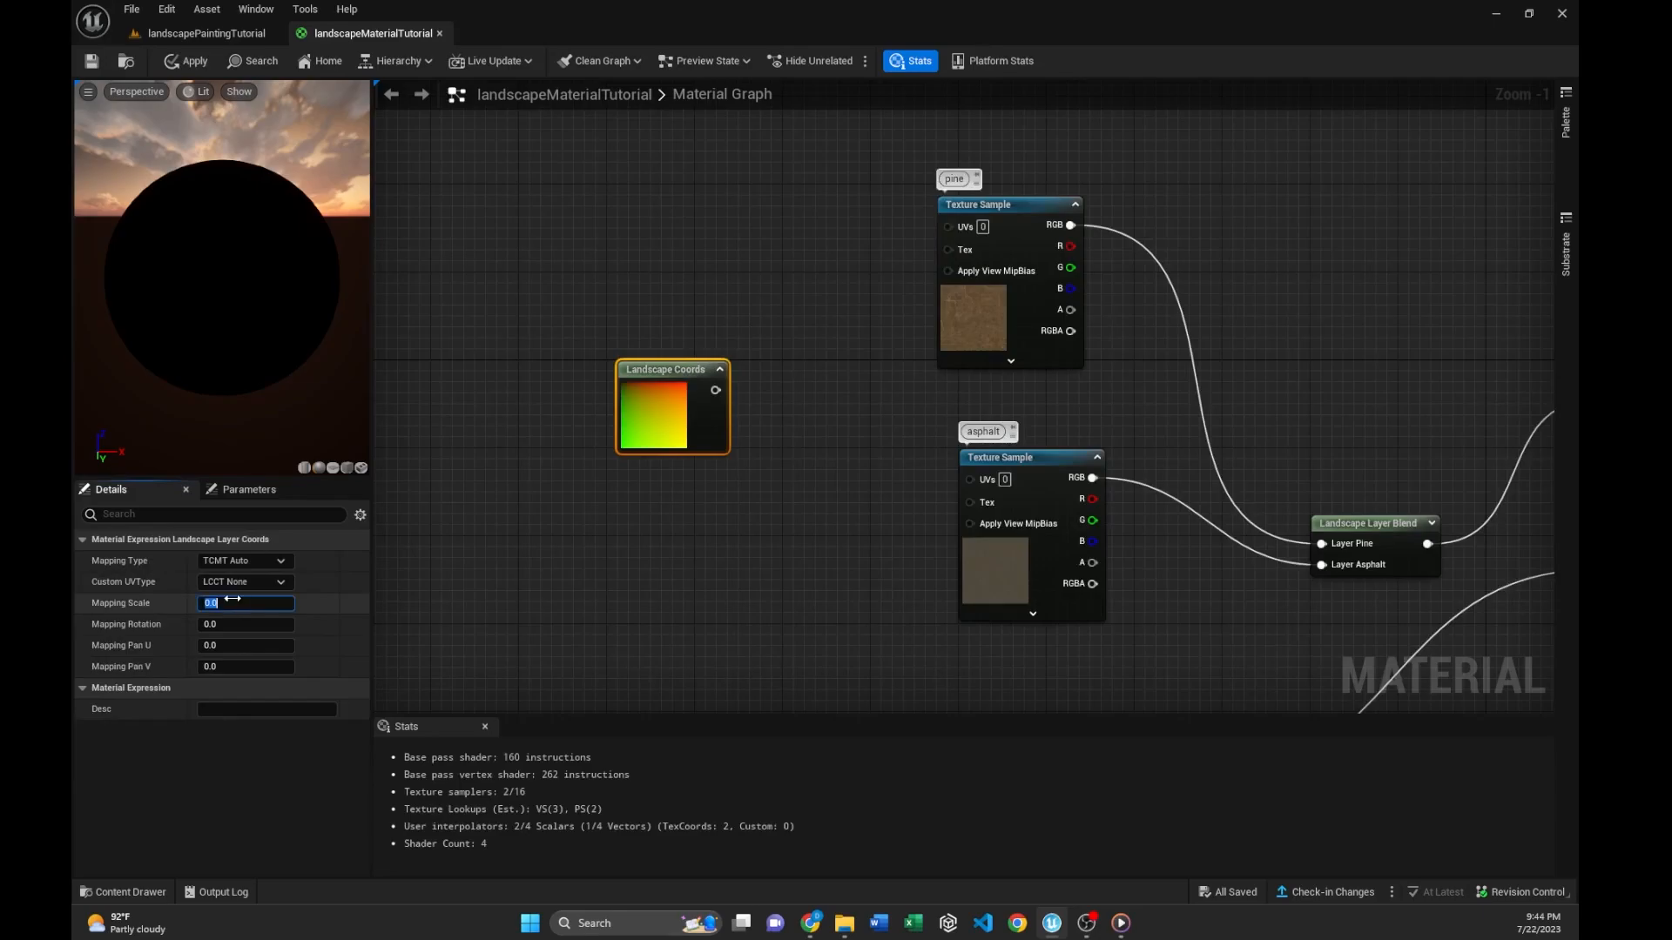
{"action": "type", "text": "1.5"}
{"action": "key", "text": "Return"}
- Connect the new Landscape Coords node to the UVs of both the pine colour and pine normal samples
{"action": "scroll", "coordinate": [837, 401], "scroll_direction": "down", "scroll_amount": 5}
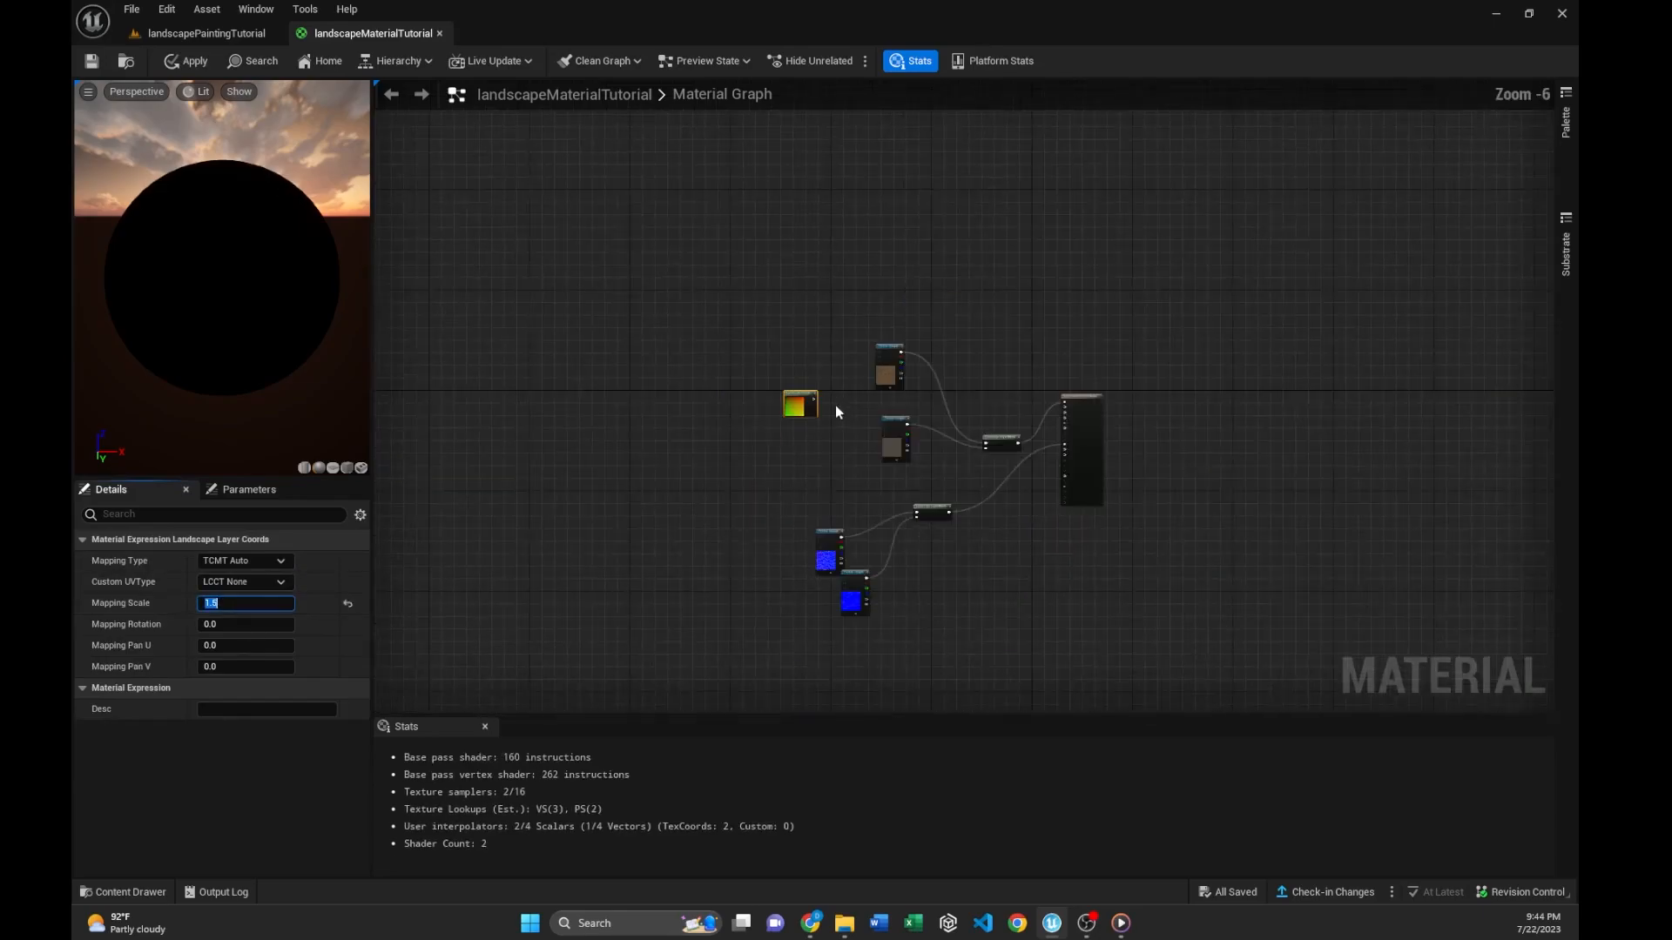
{"action": "scroll", "coordinate": [833, 564], "scroll_direction": "up", "scroll_amount": 7}
{"action": "left_click", "coordinate": [833, 563]}
{"action": "scroll", "coordinate": [930, 331], "scroll_direction": "down", "scroll_amount": 5}
{"action": "scroll", "coordinate": [911, 315], "scroll_direction": "up", "scroll_amount": 4}
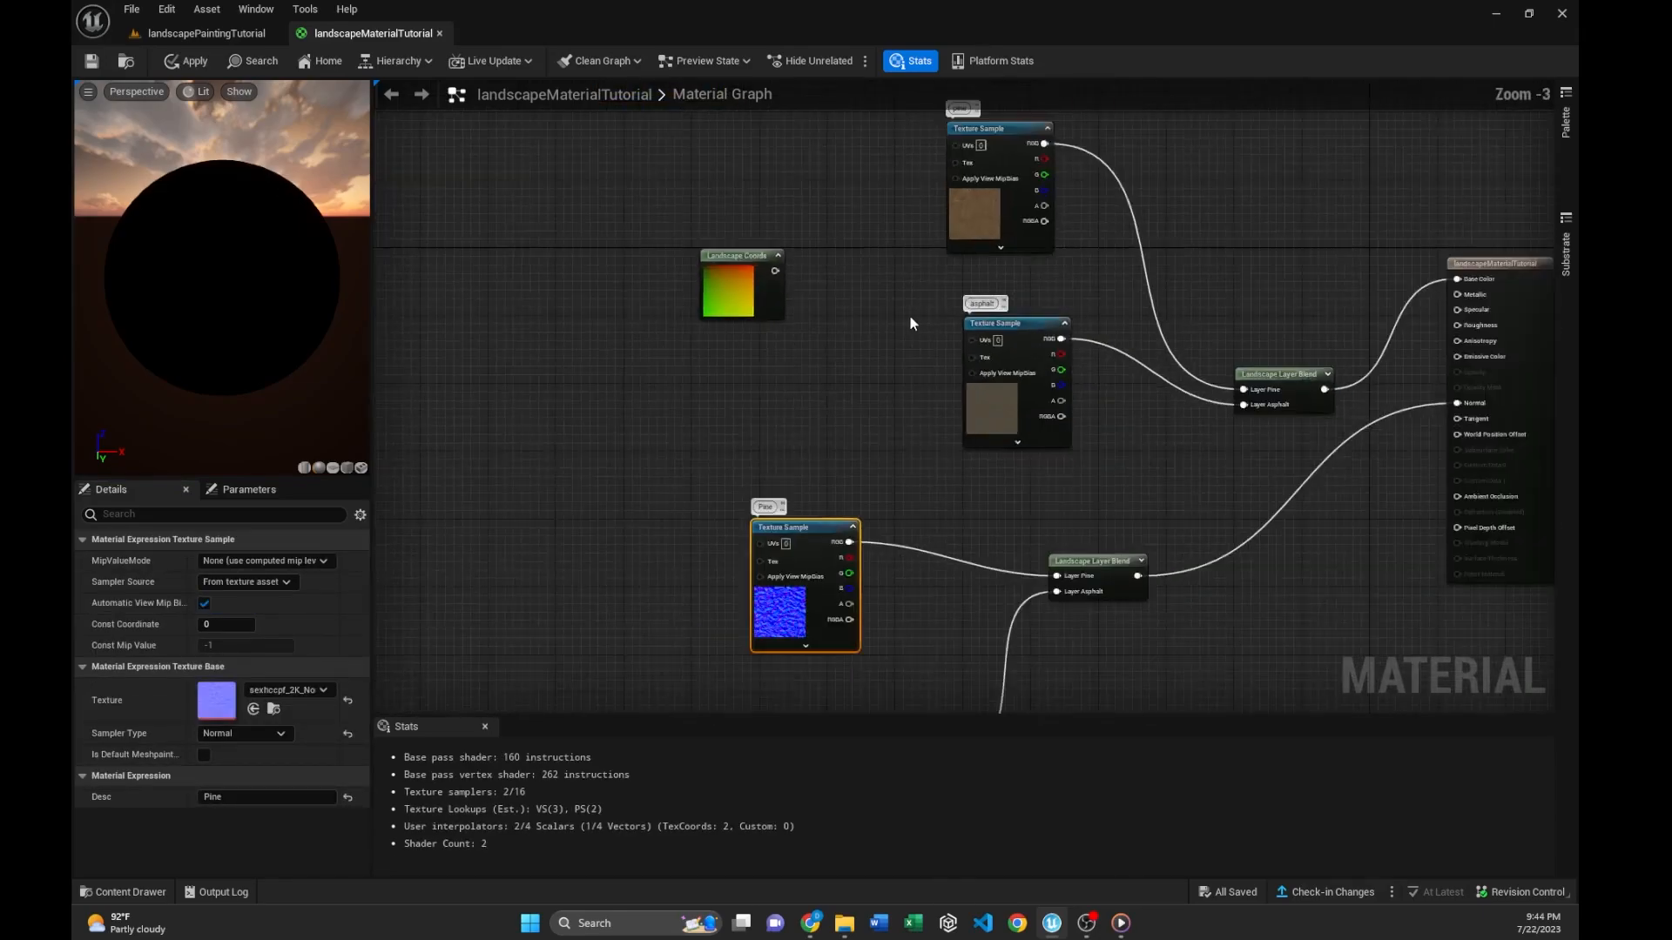
{"action": "scroll", "coordinate": [822, 303], "scroll_direction": "down", "scroll_amount": 3}
{"action": "scroll", "coordinate": [812, 237], "scroll_direction": "up", "scroll_amount": 2}
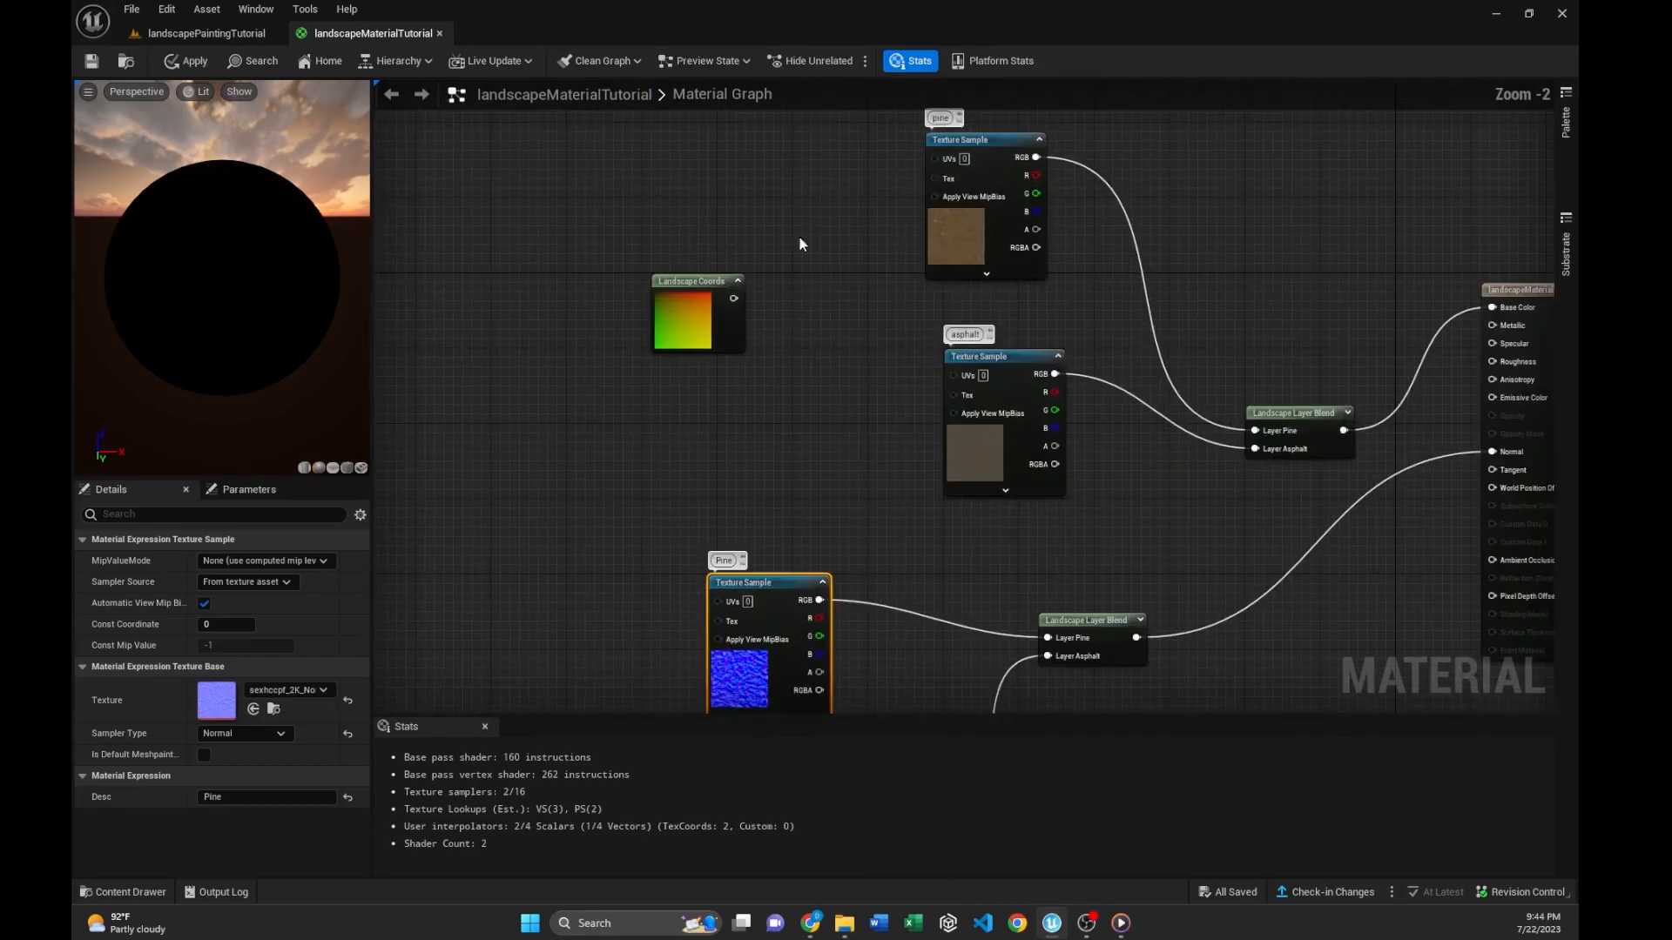
{"action": "left_click_drag", "start_coordinate": [734, 299], "coordinate": [934, 158]}
{"action": "left_click_drag", "start_coordinate": [734, 299], "coordinate": [795, 546]}
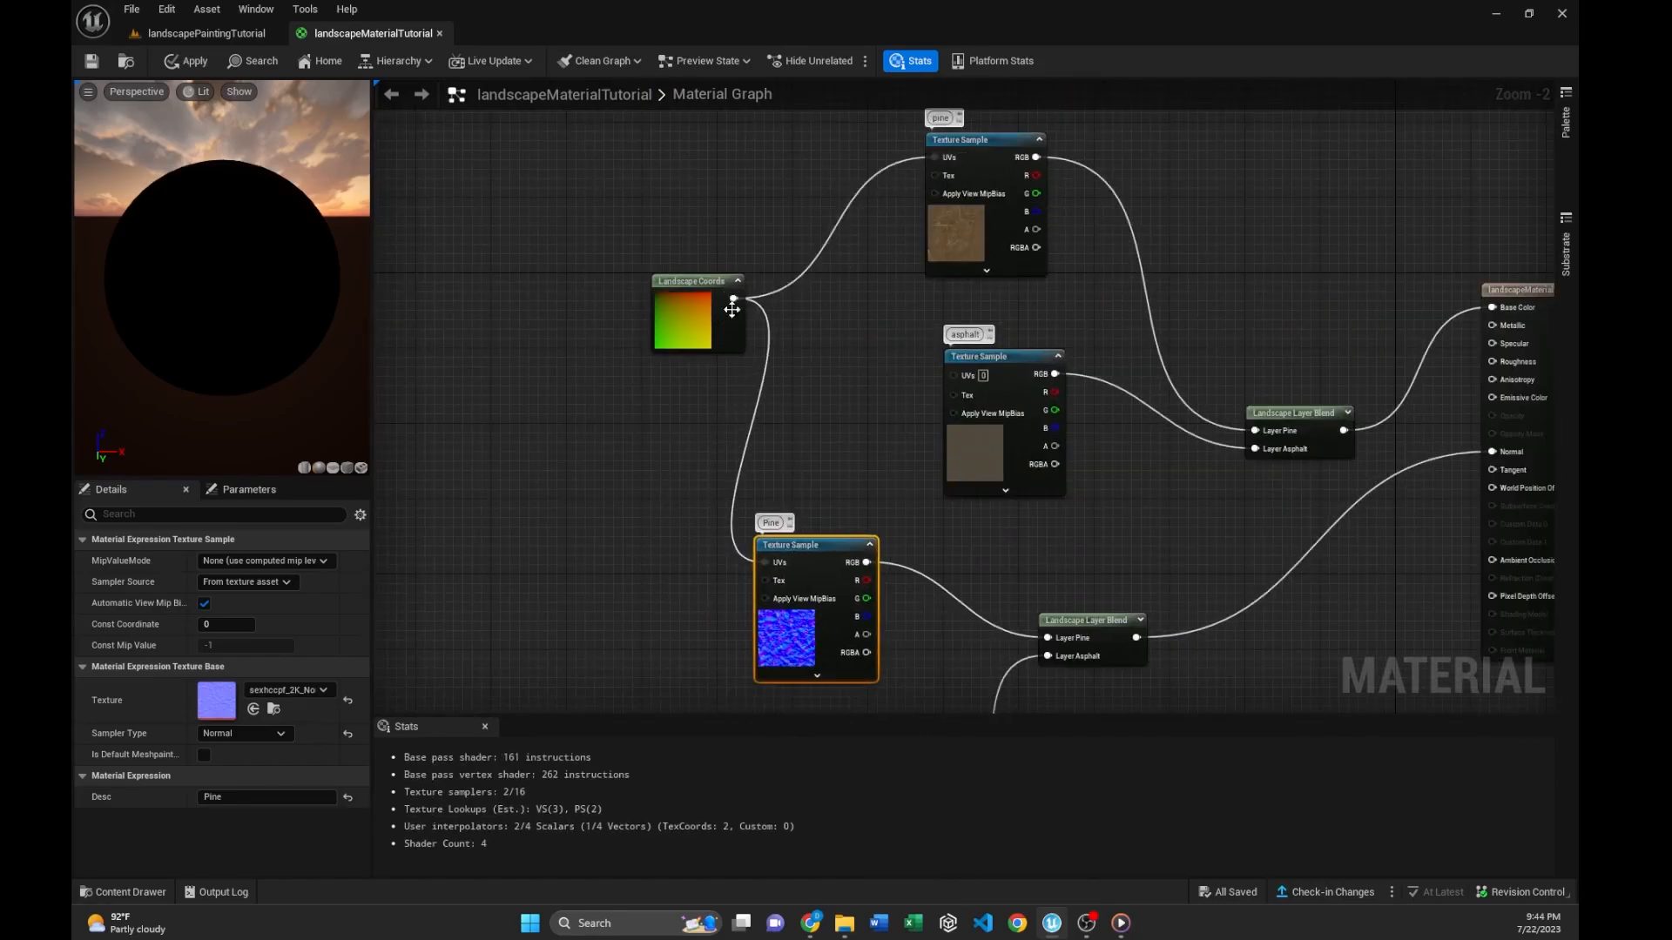
- Duplicate the Landscape Coords node and connect the copy to the UVs of the asphalt colour and asphalt normal samples
{"action": "scroll", "coordinate": [726, 314], "scroll_direction": "down", "scroll_amount": 4}
{"action": "scroll", "coordinate": [773, 183], "scroll_direction": "up", "scroll_amount": 2}
{"action": "left_click", "coordinate": [773, 170]}
{"action": "key", "text": "ctrl+d"}
{"action": "left_click_drag", "start_coordinate": [805, 174], "coordinate": [954, 233]}
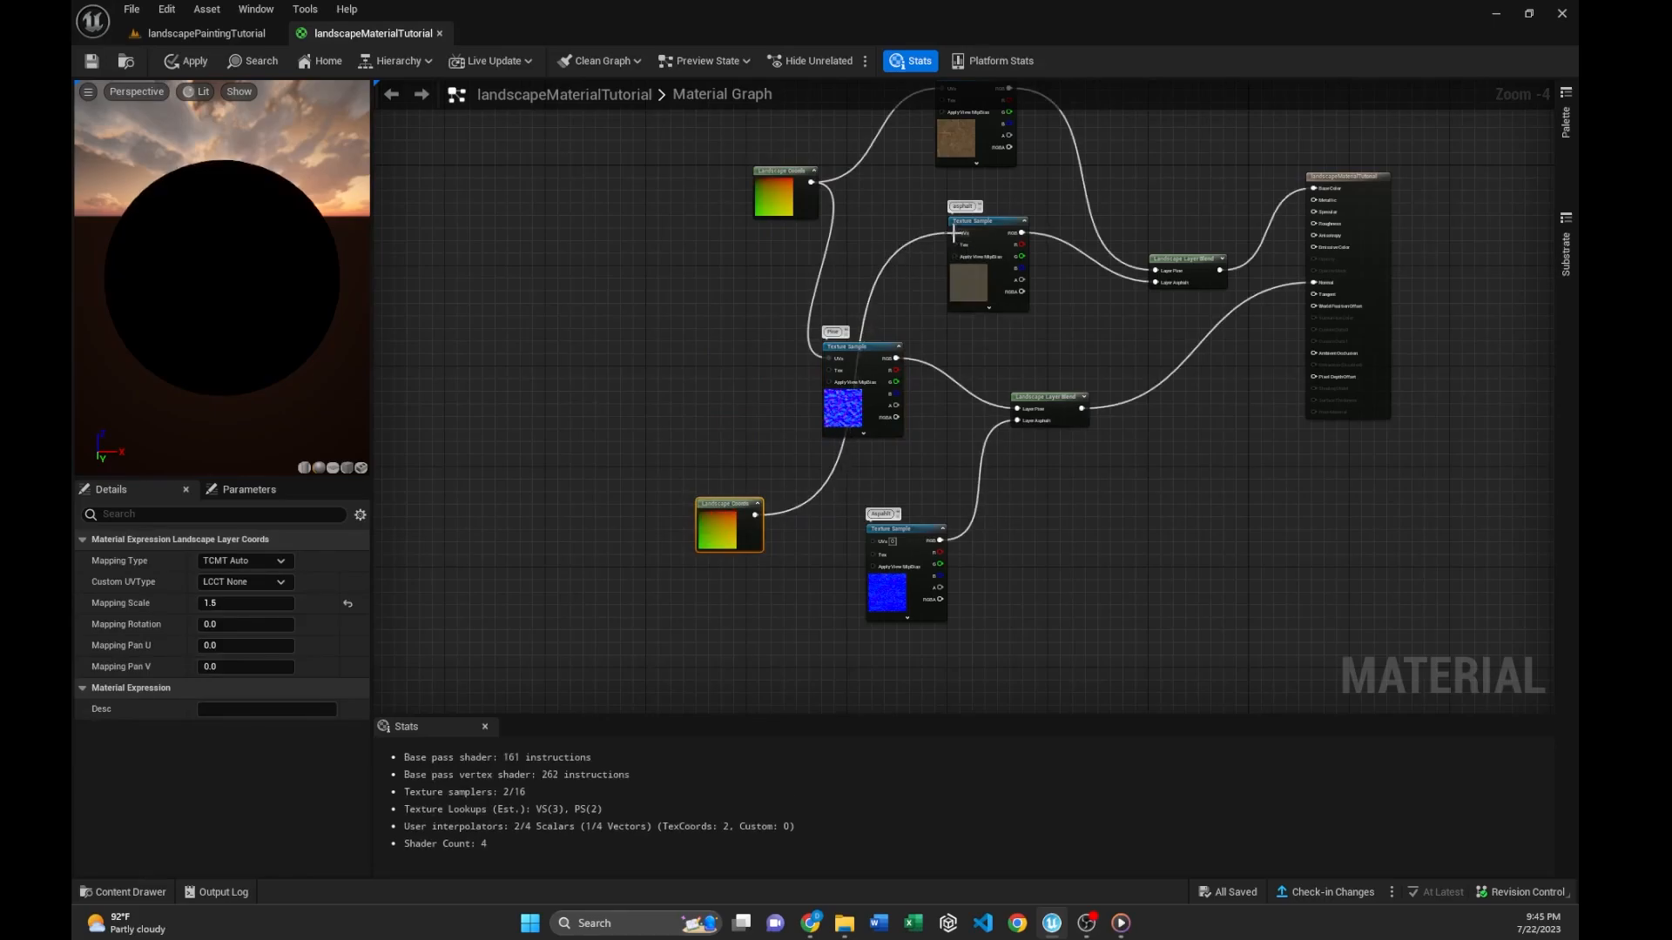
{"action": "left_click_drag", "start_coordinate": [754, 514], "coordinate": [691, 479]}
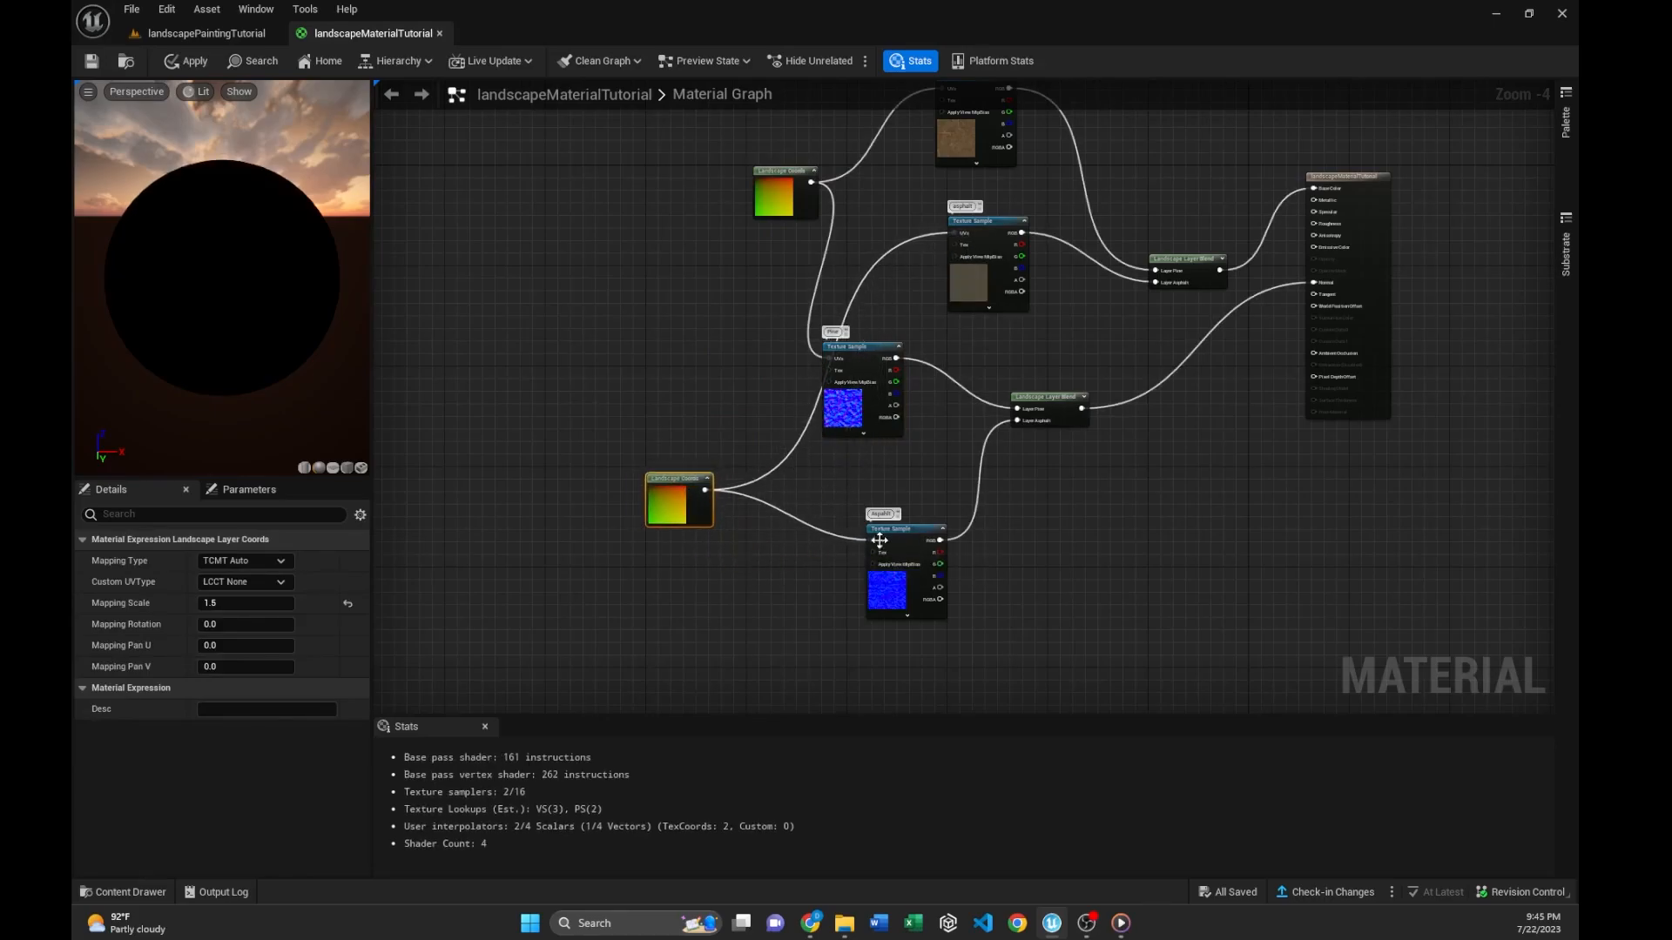
- Review the material graph's wiring and the output node's inputs, and check the landscape in the level
{"action": "scroll", "coordinate": [899, 583], "scroll_direction": "up", "scroll_amount": 4}
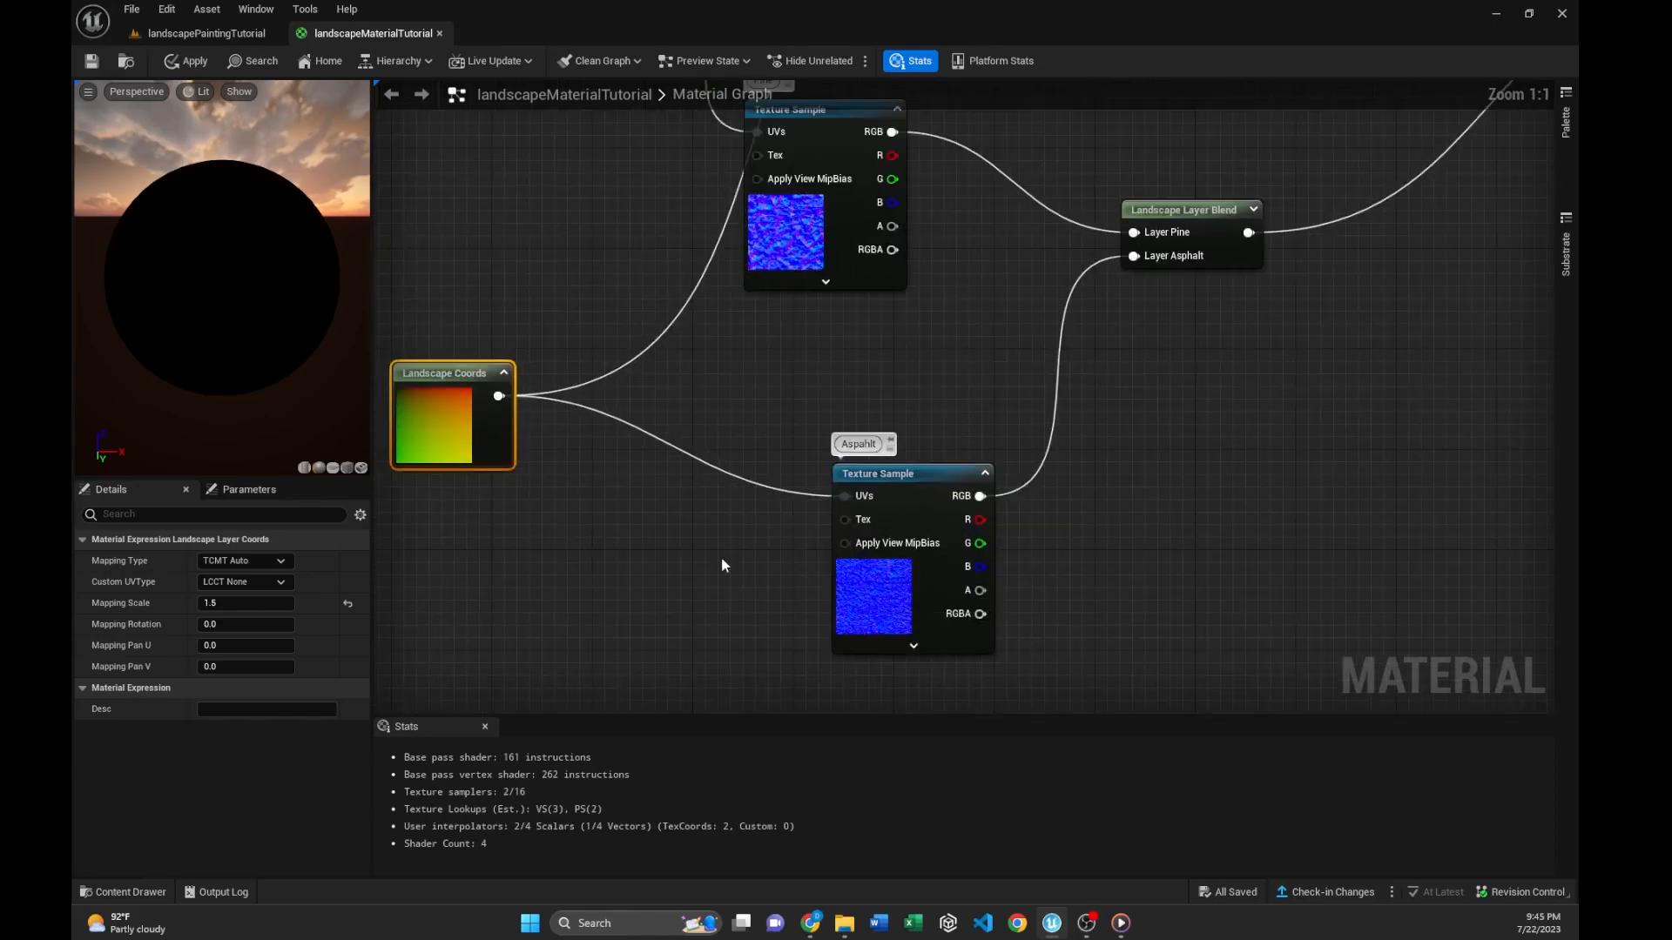
{"action": "scroll", "coordinate": [742, 568], "scroll_direction": "down", "scroll_amount": 5}
{"action": "scroll", "coordinate": [808, 333], "scroll_direction": "up", "scroll_amount": 4}
{"action": "scroll", "coordinate": [806, 331], "scroll_direction": "down", "scroll_amount": 4}
{"action": "scroll", "coordinate": [928, 375], "scroll_direction": "up", "scroll_amount": 4}
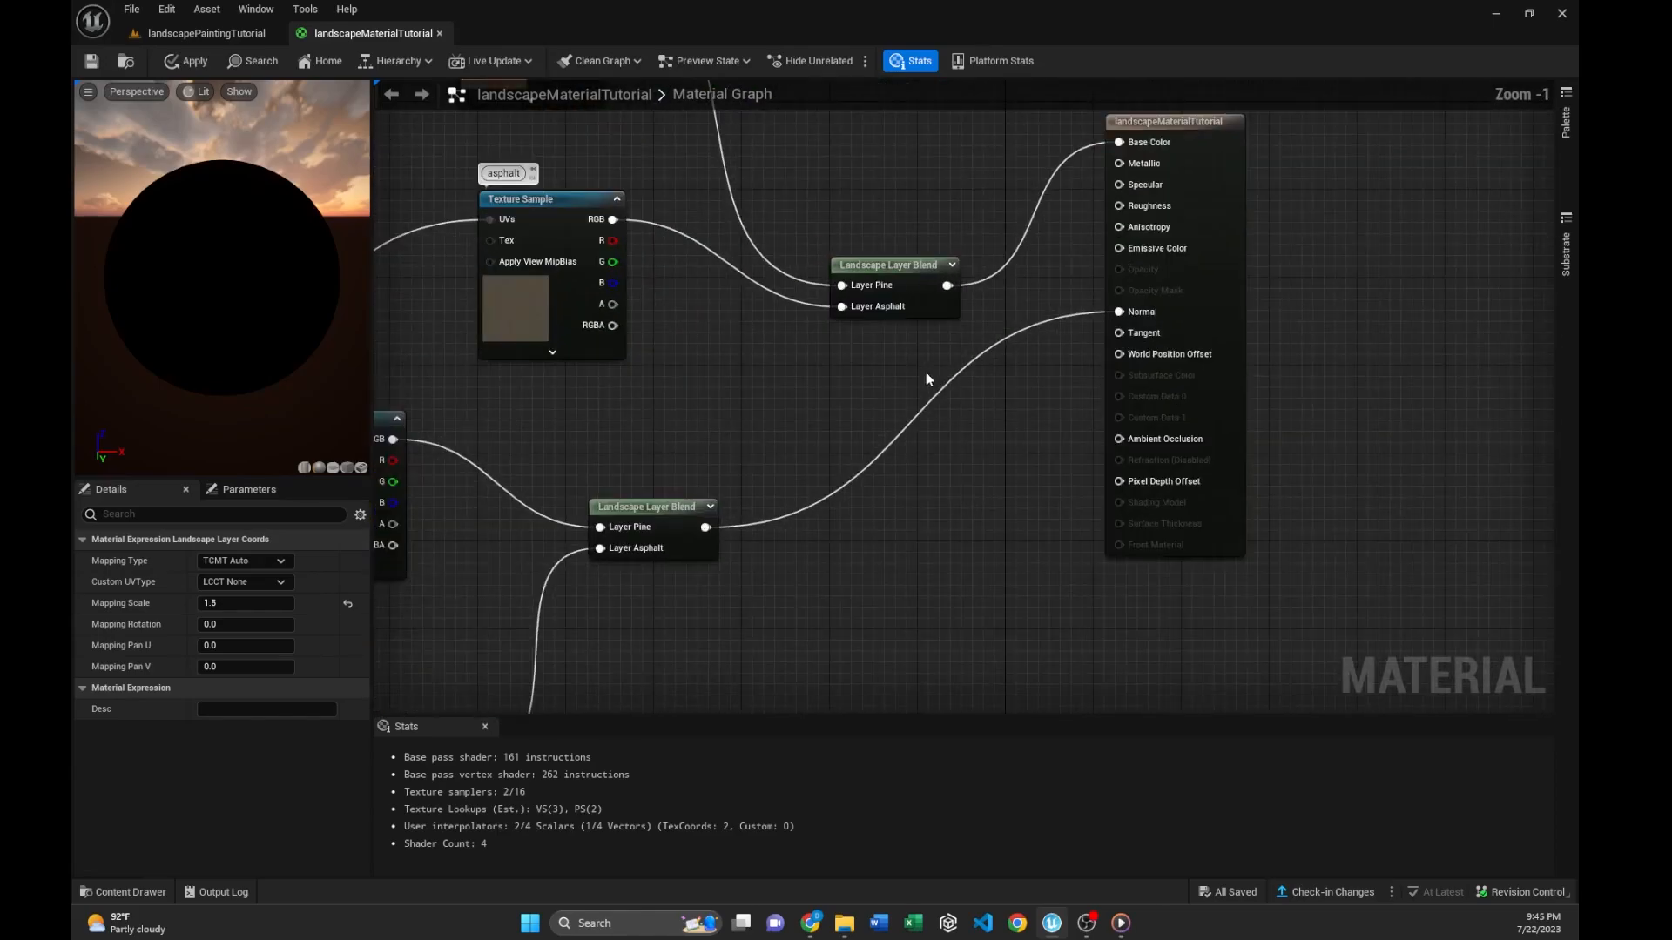
{"action": "scroll", "coordinate": [926, 378], "scroll_direction": "down", "scroll_amount": 4}
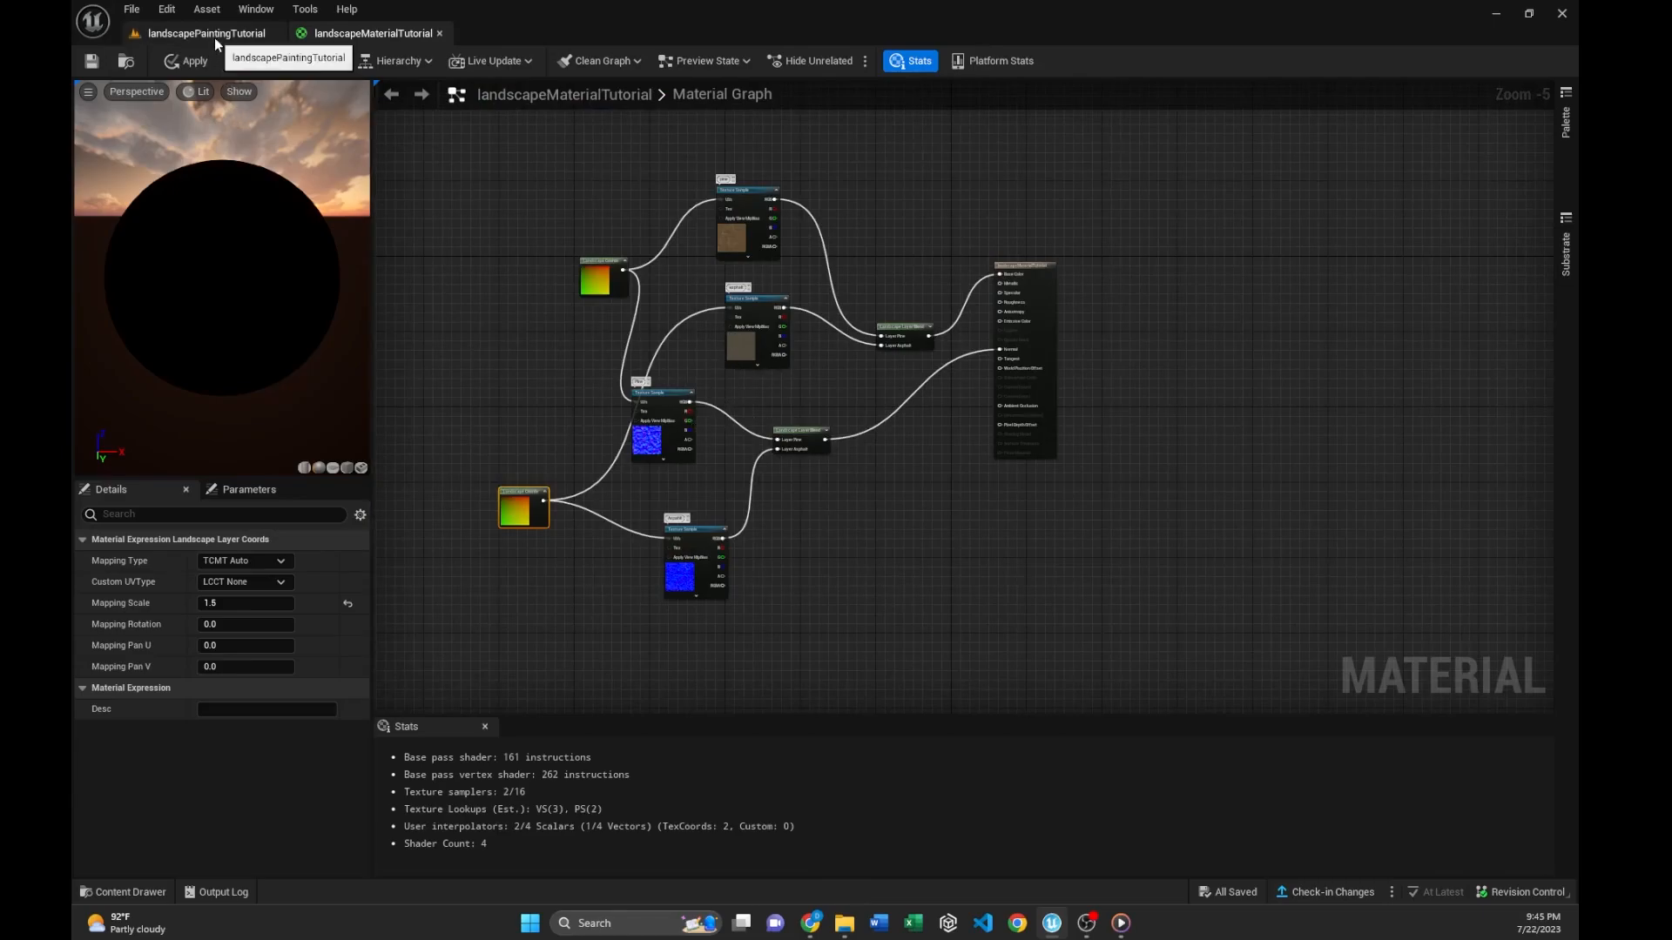
{"action": "scroll", "coordinate": [926, 329], "scroll_direction": "up", "scroll_amount": 5}
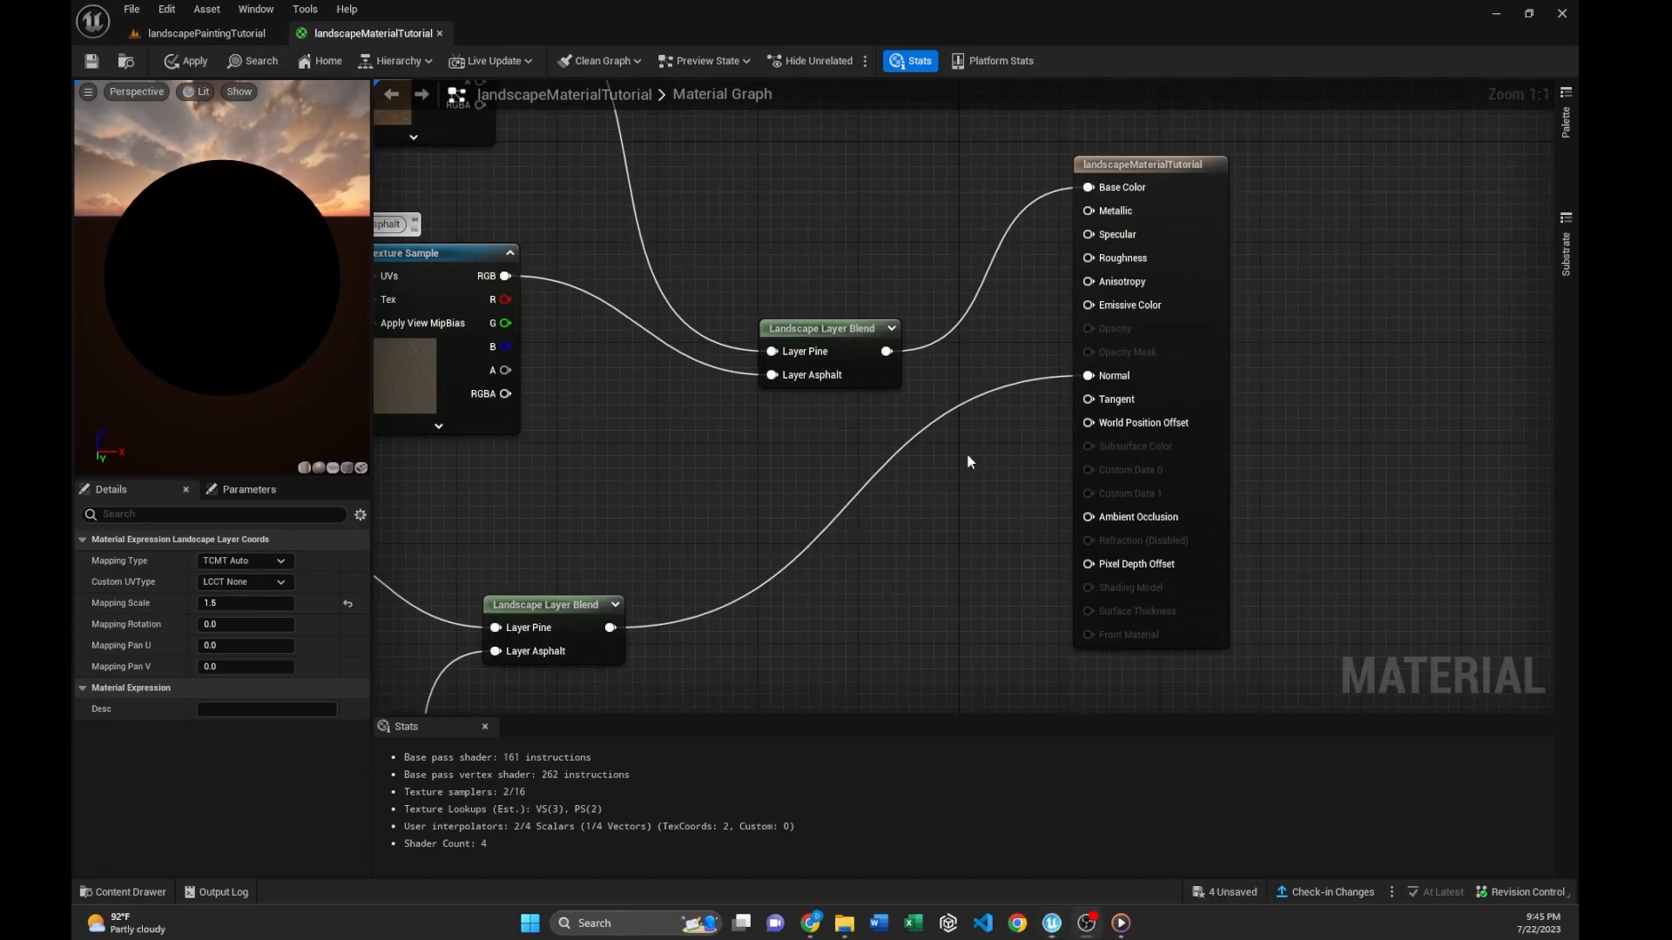
{"action": "right_click_drag", "start_coordinate": [879, 338], "coordinate": [750, 357]}
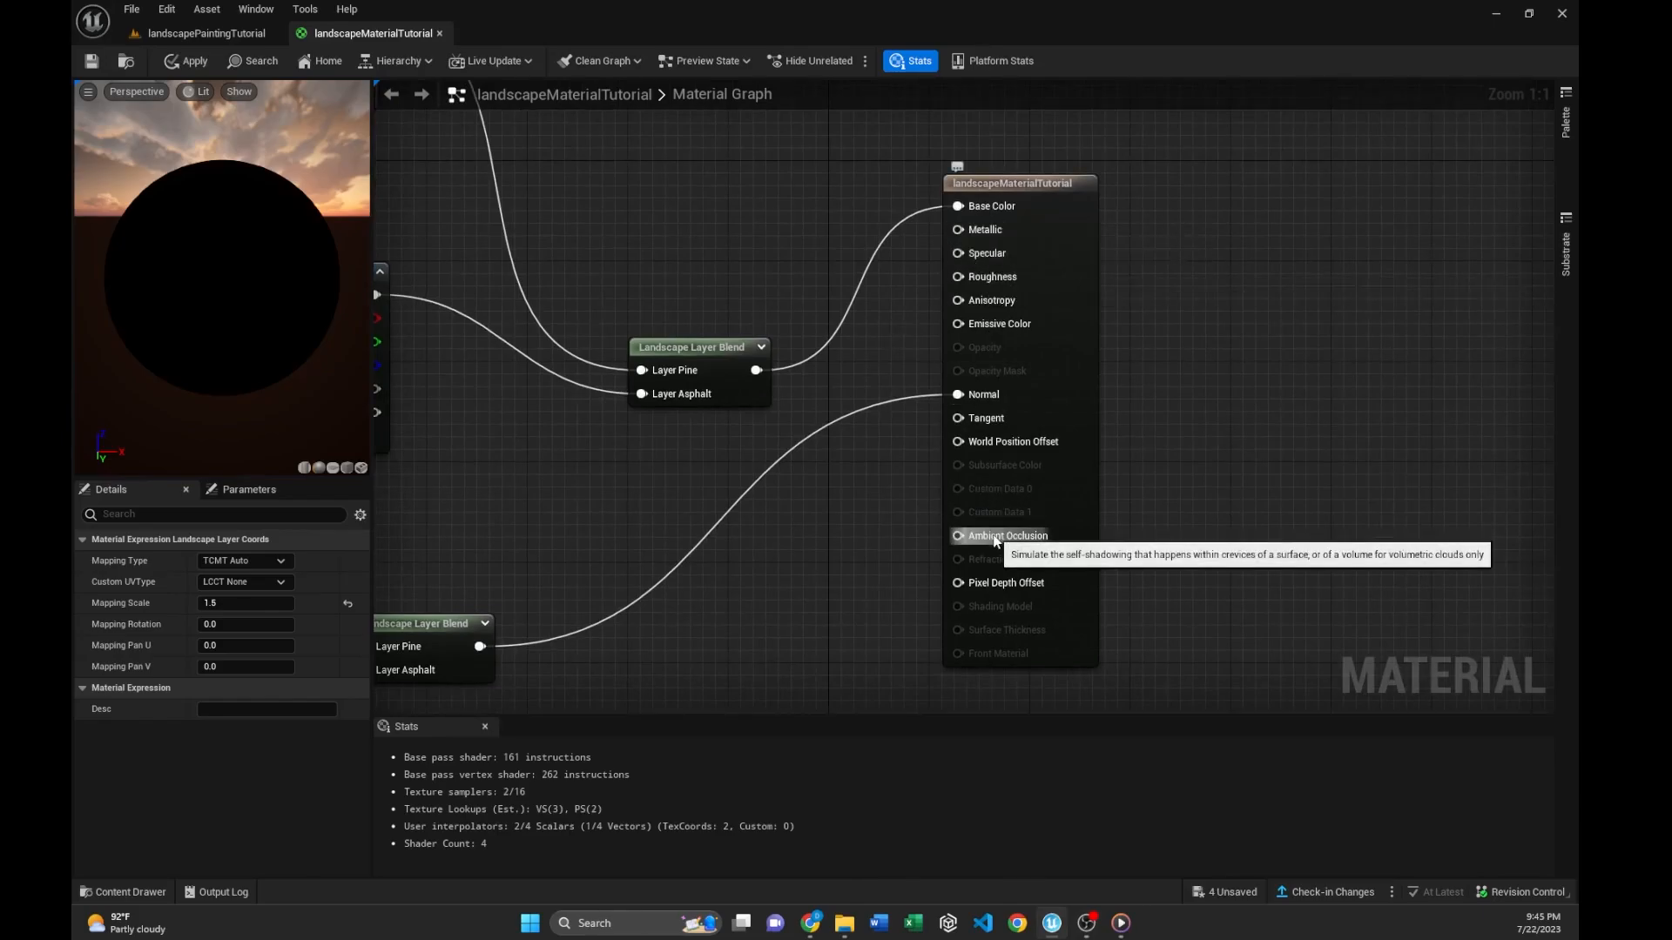
{"action": "right_click_drag", "start_coordinate": [883, 531], "coordinate": [1002, 617]}
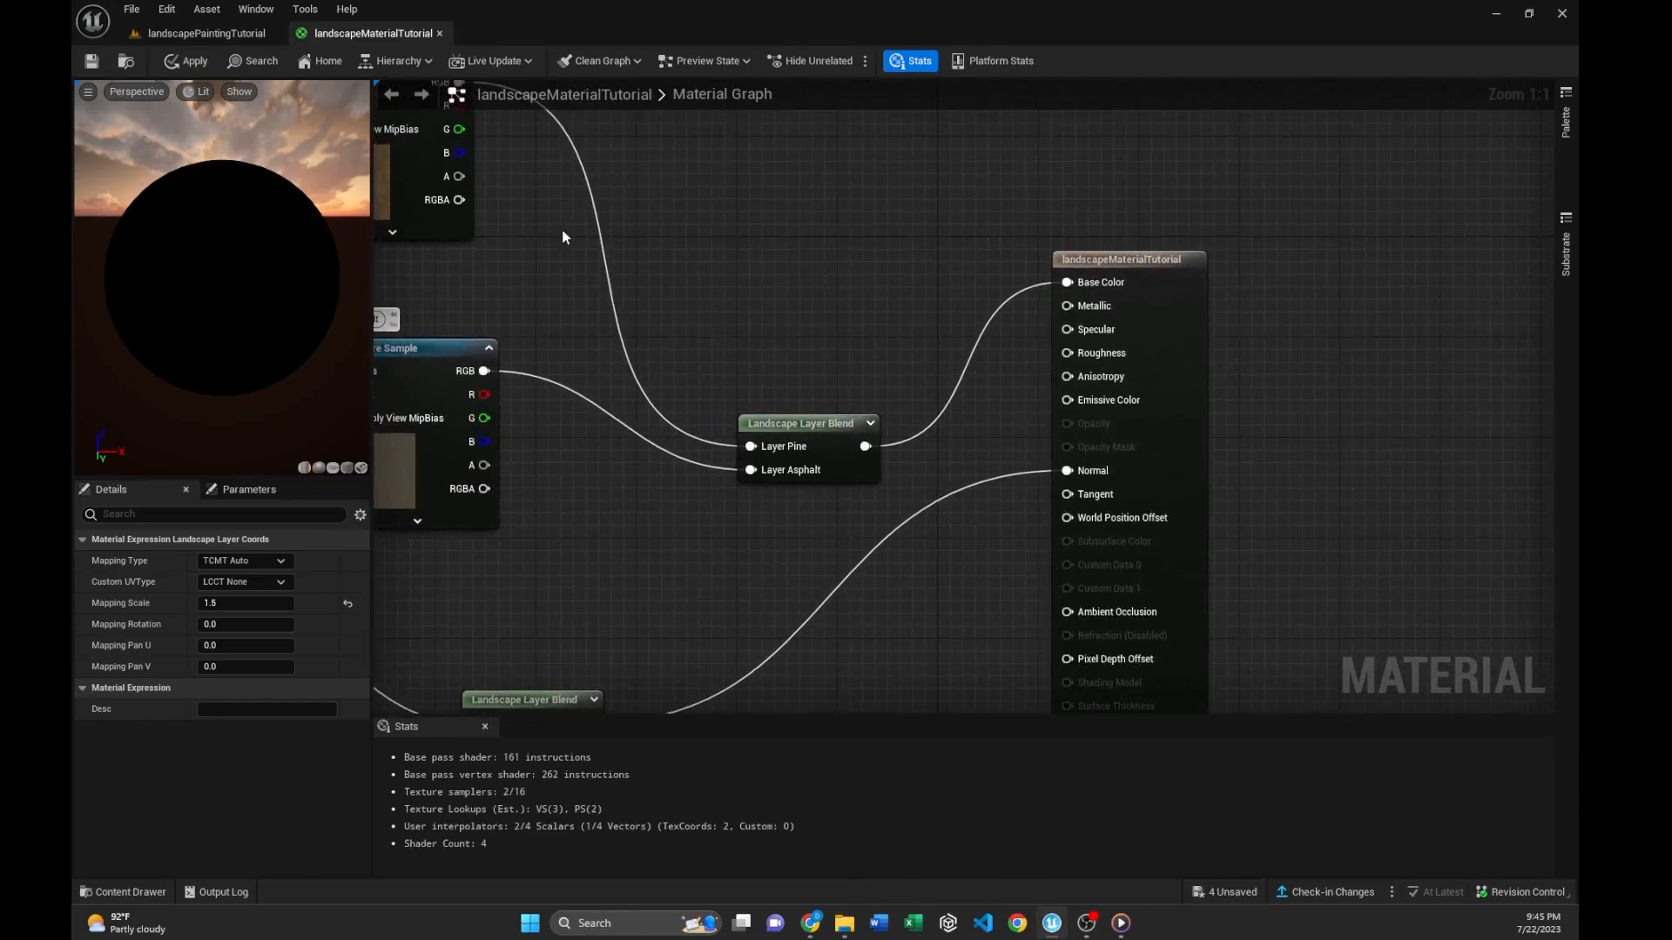
{"action": "left_click", "coordinate": [206, 33]}
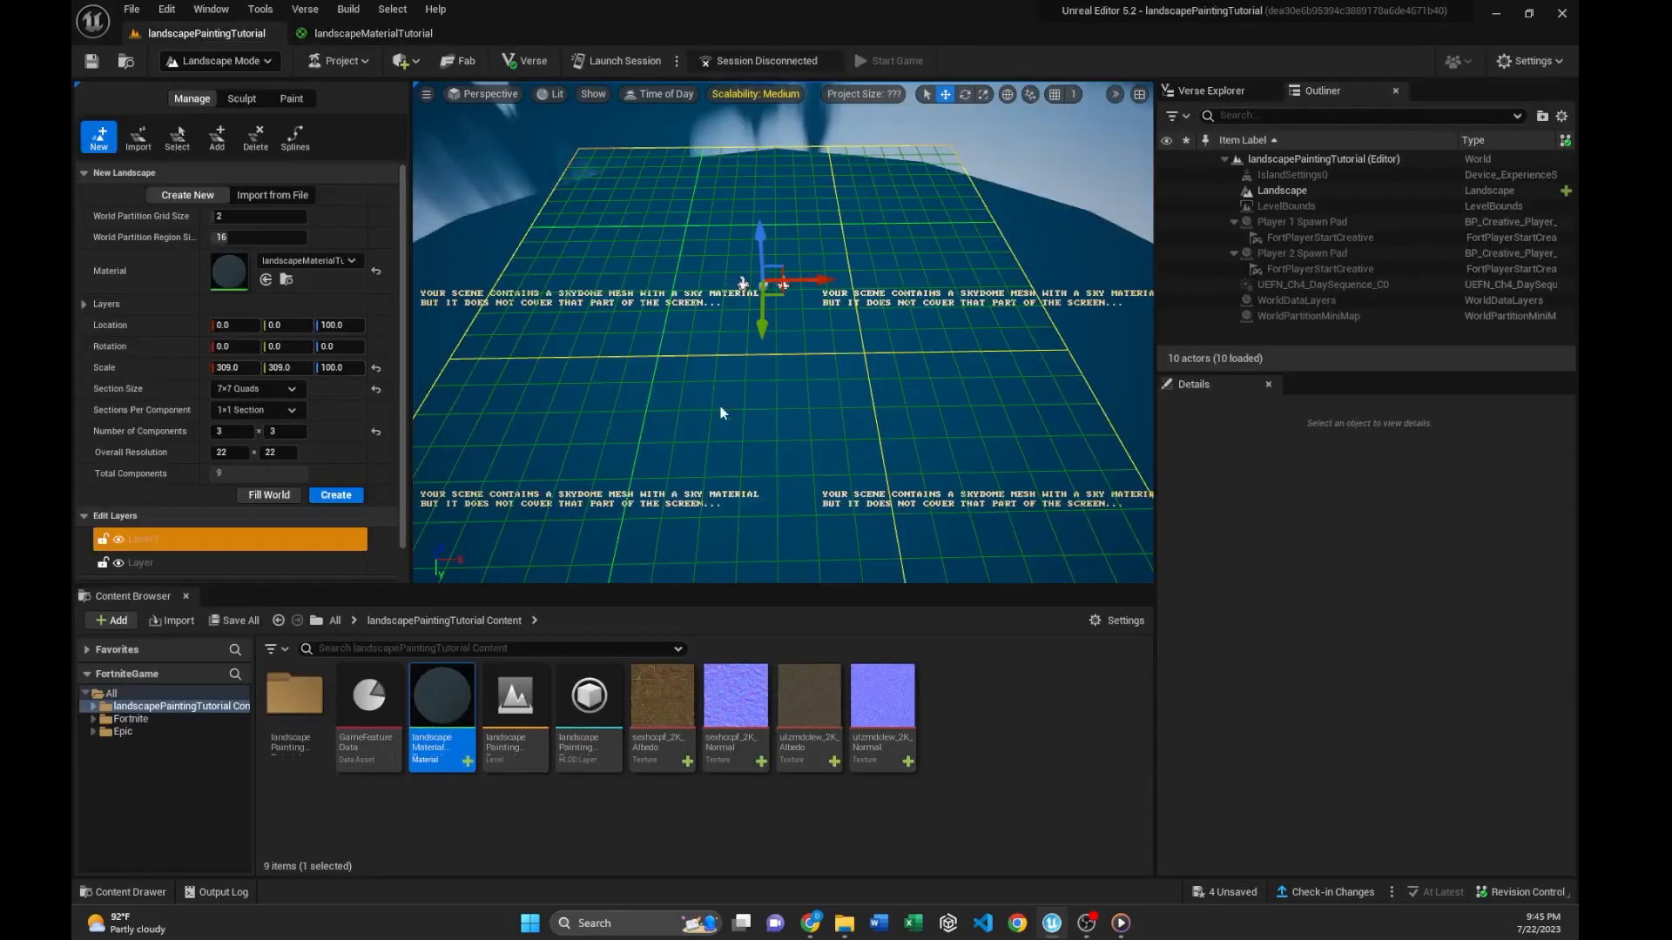
{"action": "left_click", "coordinate": [334, 33]}
- Add a ScalarParameter node with a default value of 1.0 and connect it to the material's Metallic input
{"action": "left_click_drag", "start_coordinate": [1092, 256], "coordinate": [1150, 277]}
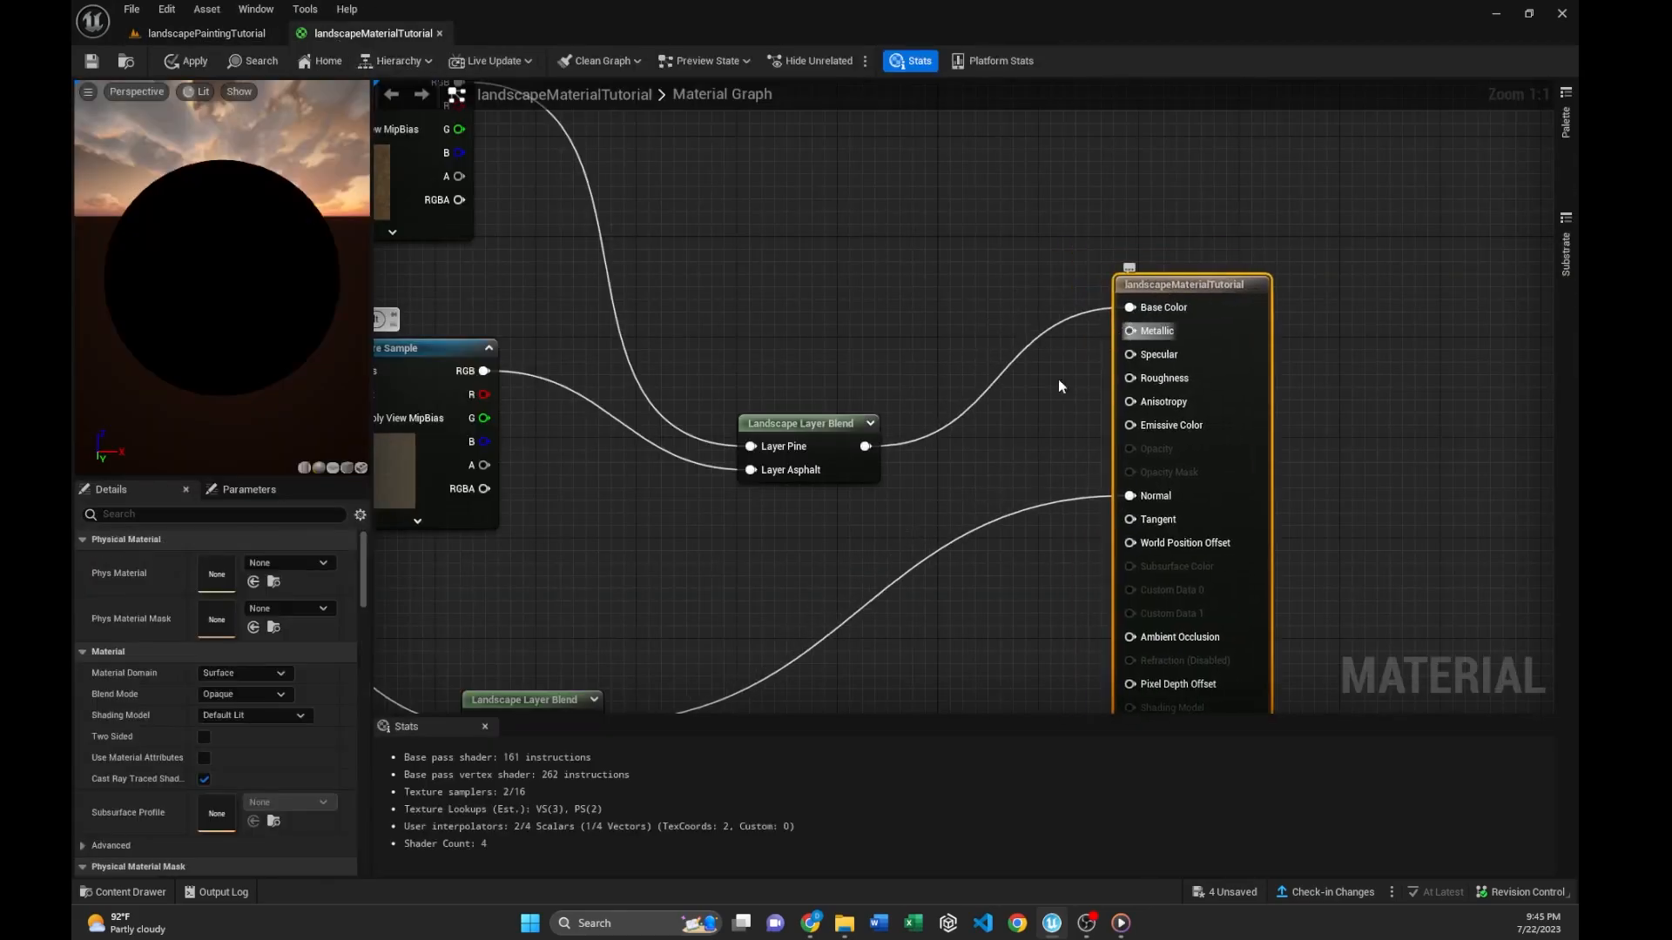
{"action": "right_click", "coordinate": [1025, 416]}
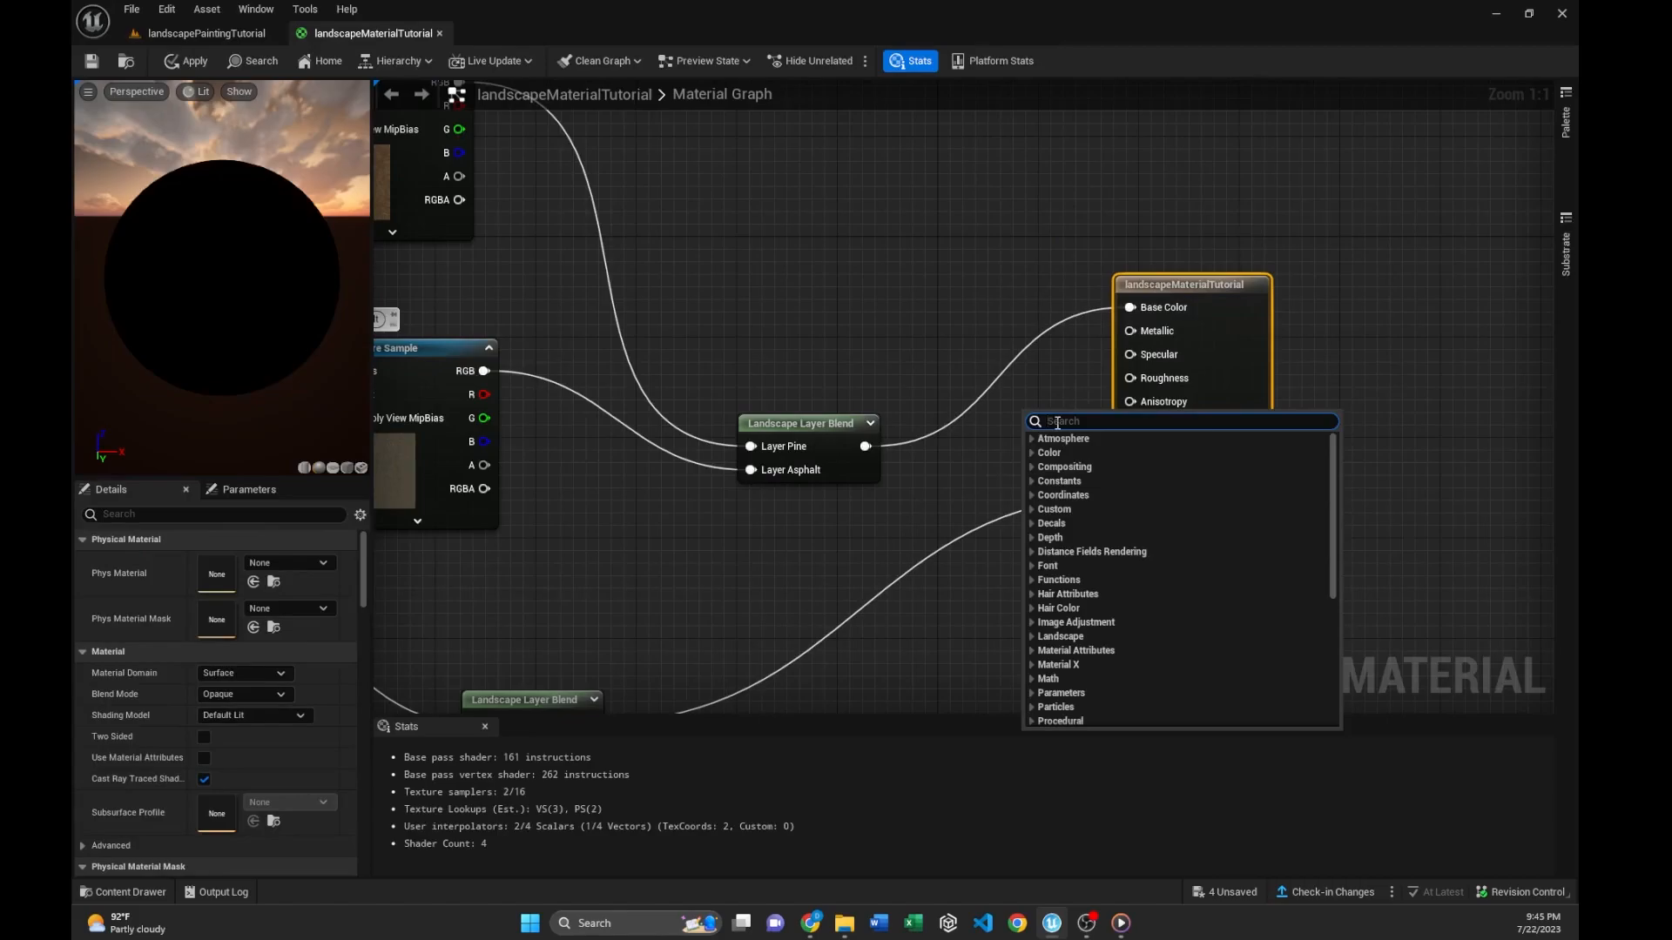
{"action": "type", "text": "scala"}
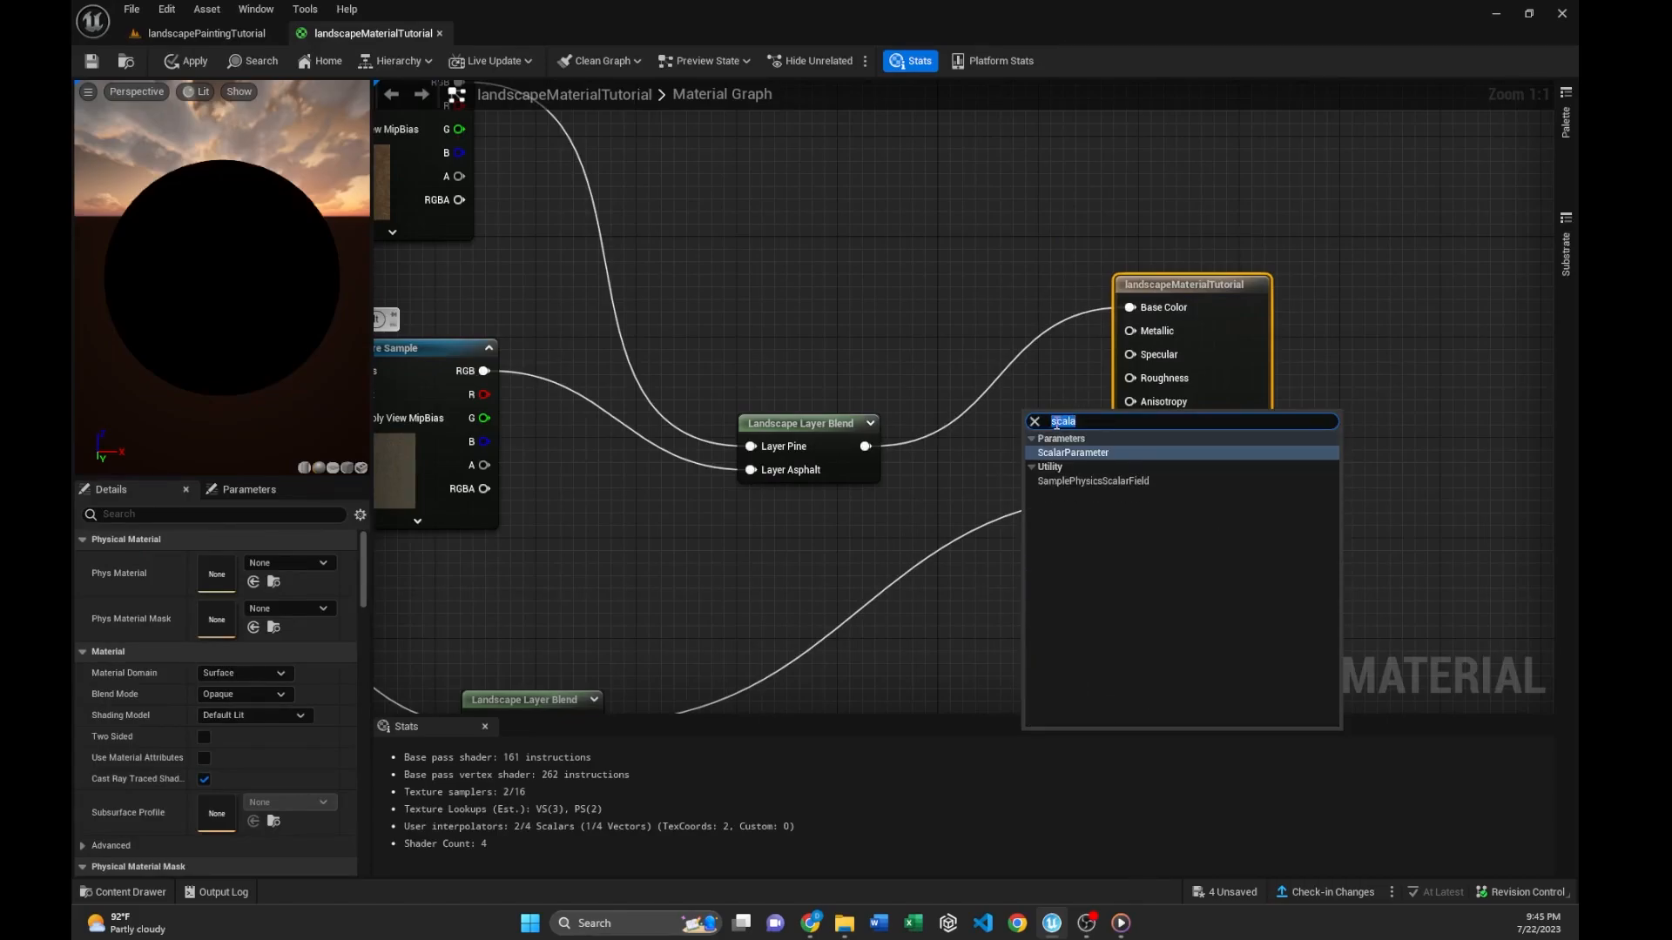
{"action": "key", "text": "Return"}
{"action": "key", "text": "Return"}
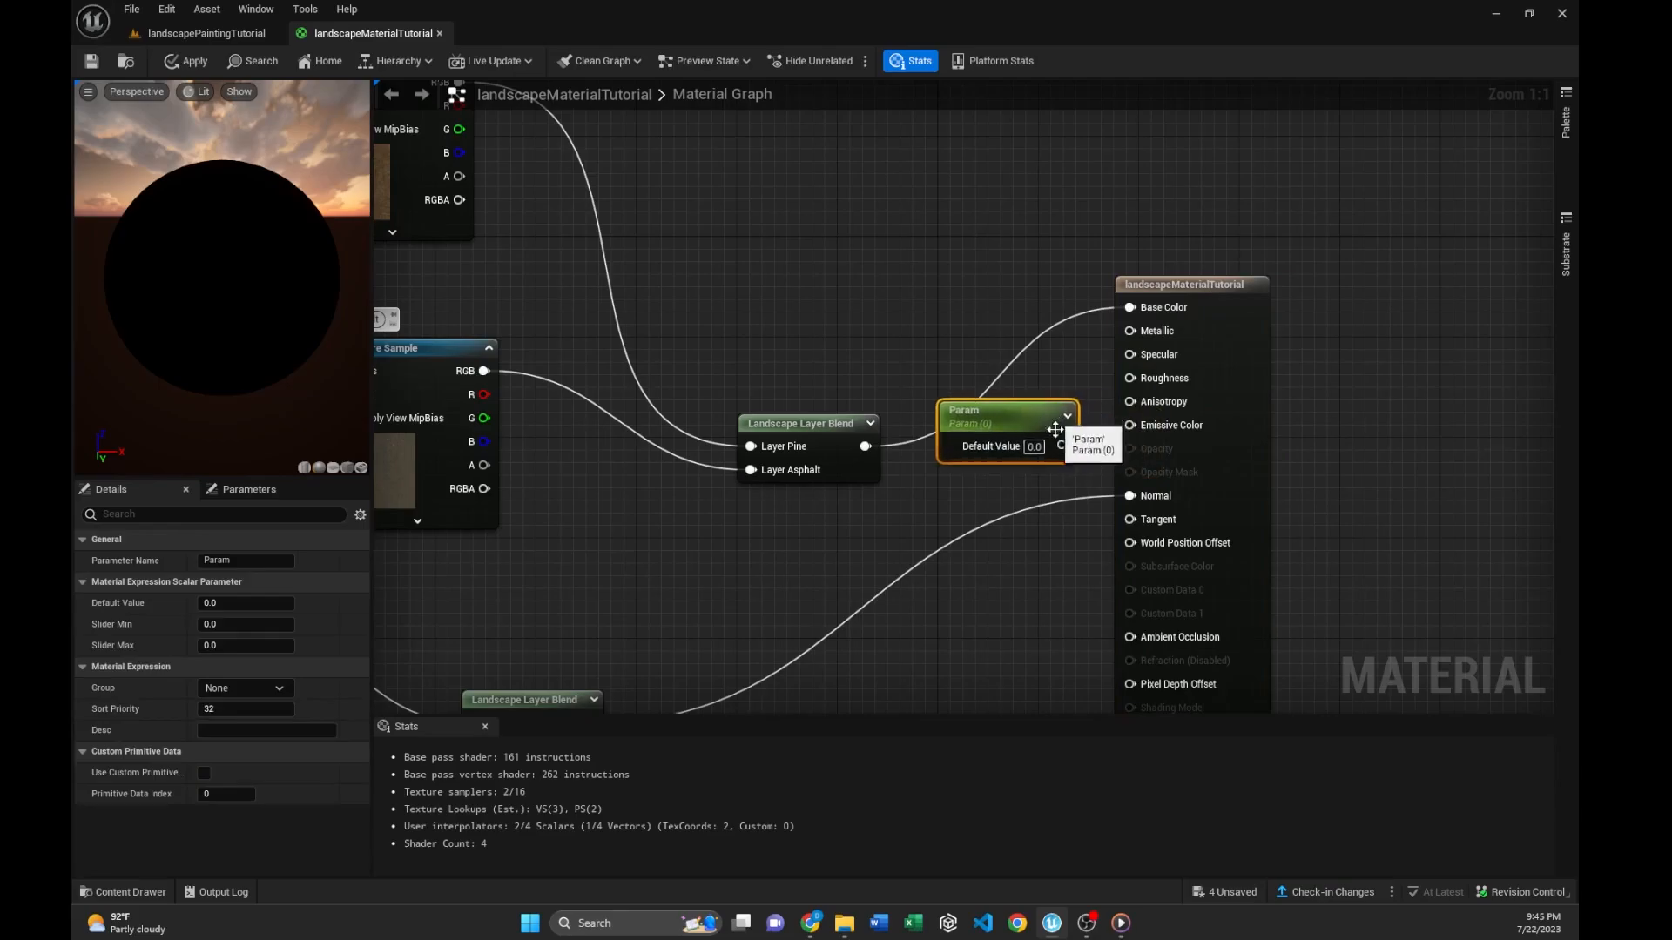
{"action": "left_click", "coordinate": [1036, 448]}
{"action": "left_click", "coordinate": [230, 601]}
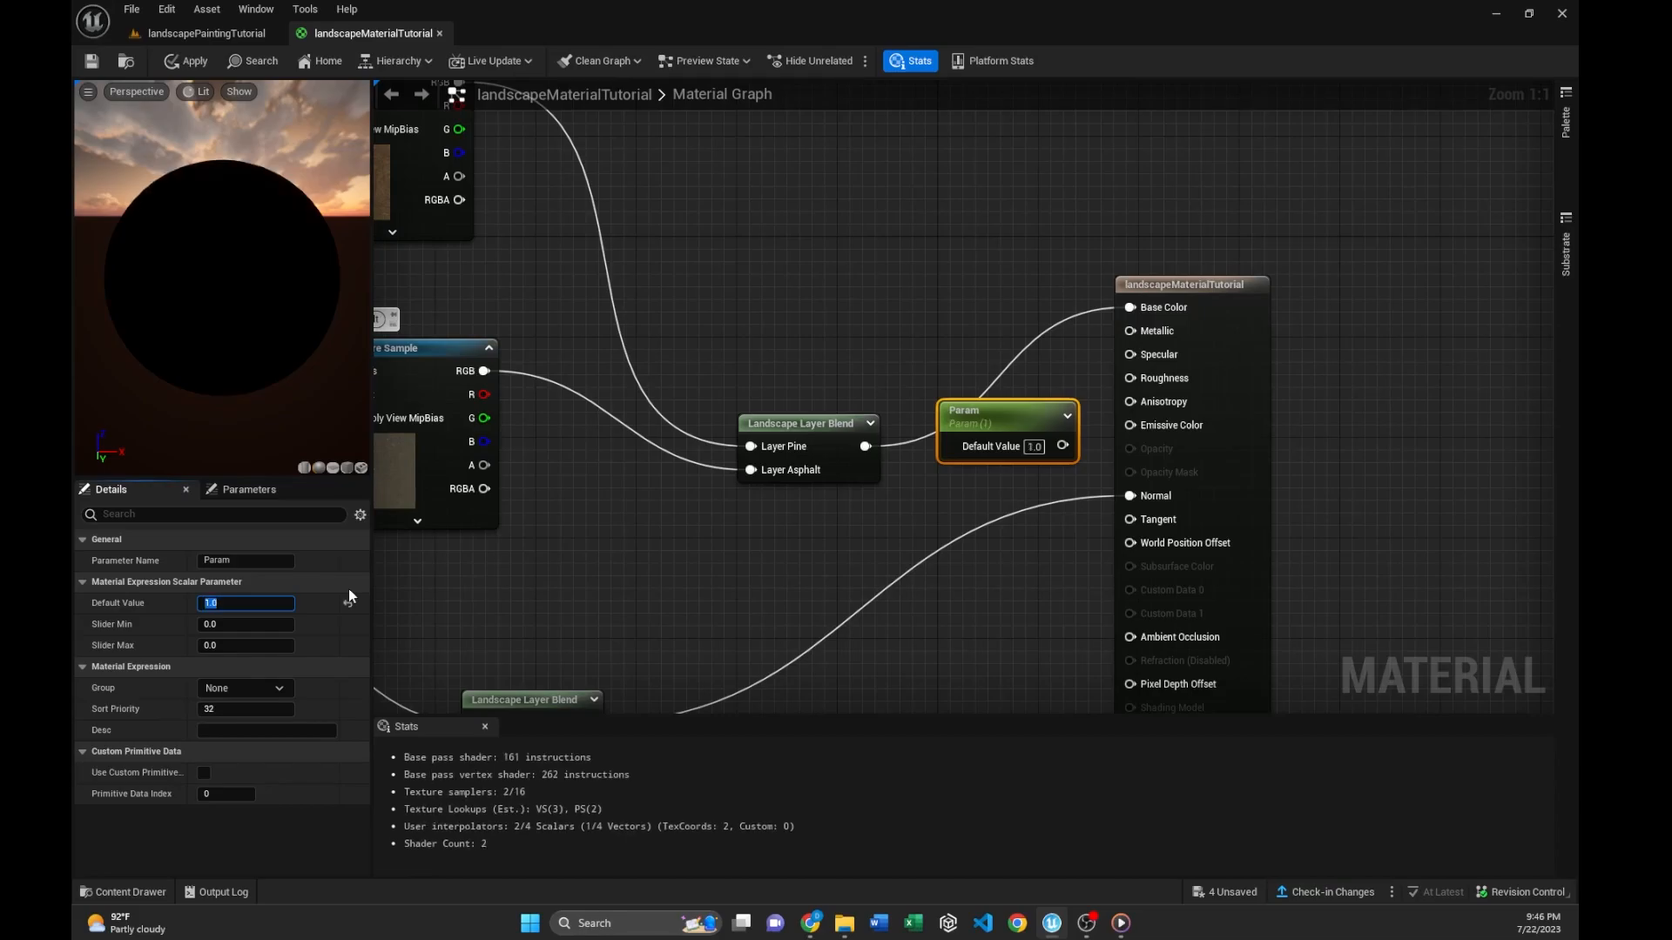
{"action": "left_click_drag", "start_coordinate": [949, 320], "coordinate": [1129, 331]}
{"action": "left_click_drag", "start_coordinate": [883, 293], "coordinate": [794, 305]}
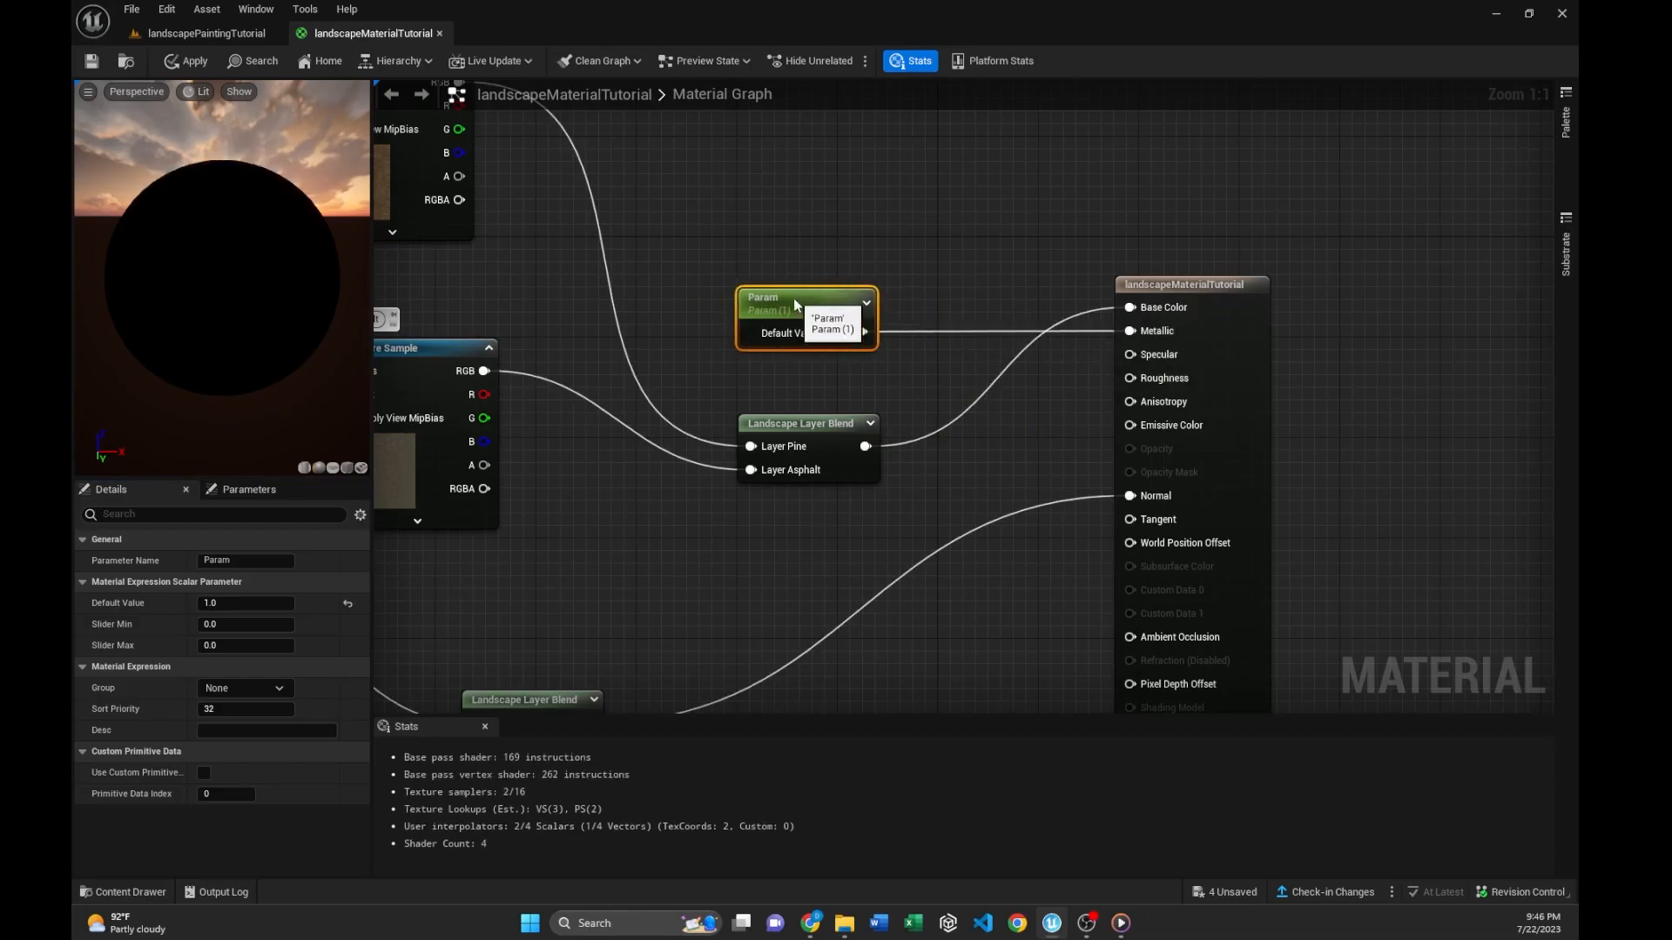
- Duplicate the Base Color Landscape Layer Blend node and place the copy above the scalar parameter
{"action": "right_click", "coordinate": [921, 271]}
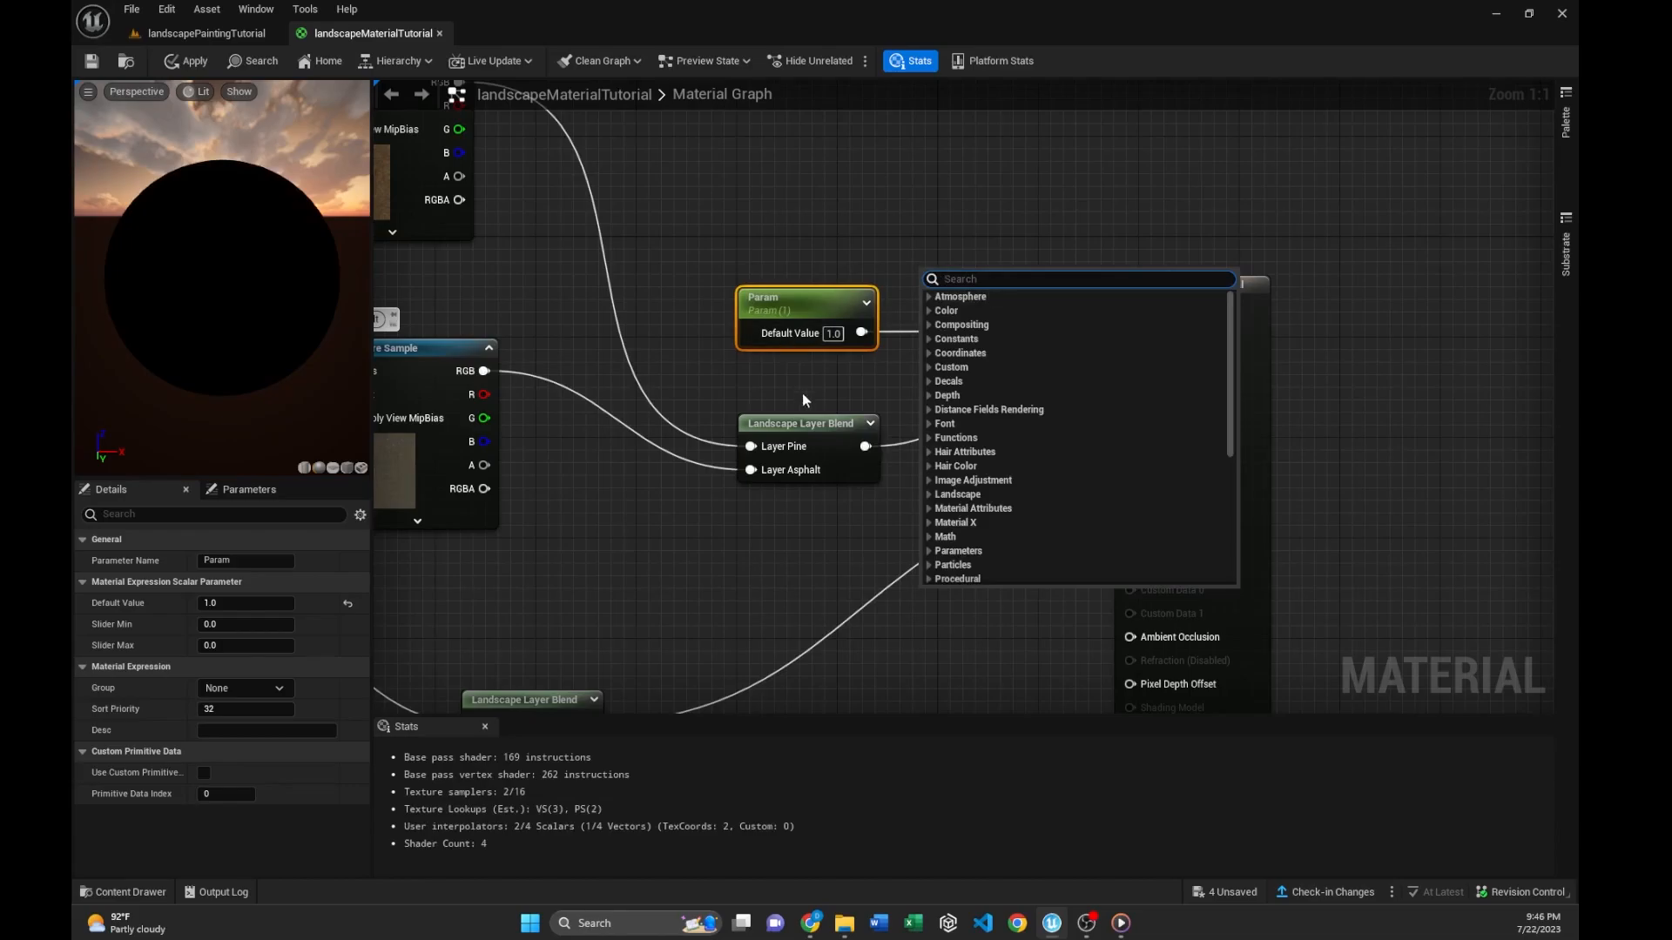
{"action": "left_click", "coordinate": [805, 418]}
{"action": "key", "text": "ctrl+d"}
{"action": "left_click_drag", "start_coordinate": [854, 418], "coordinate": [932, 209]}
{"action": "left_click_drag", "start_coordinate": [822, 308], "coordinate": [783, 330]}
{"action": "double_click", "coordinate": [741, 324]}
{"action": "left_click", "coordinate": [742, 256]}
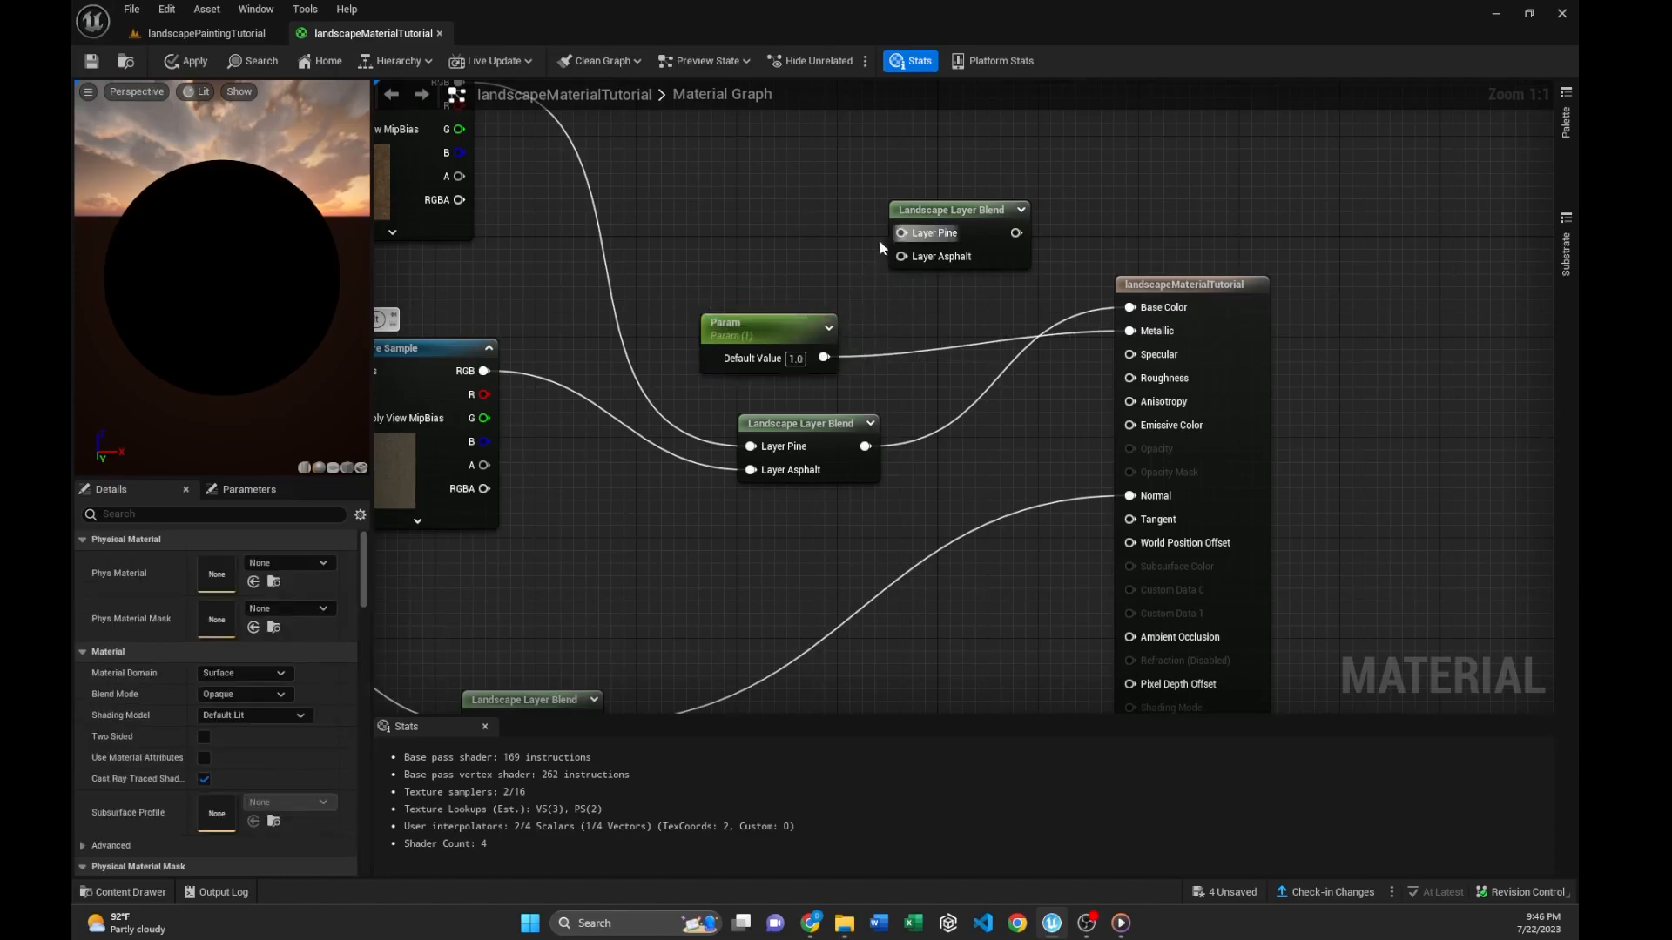
- Replace the spare Landscape Layer Blend copy with a duplicate of the scalar parameter connected to the material's Roughness input
{"action": "left_click", "coordinate": [958, 213]}
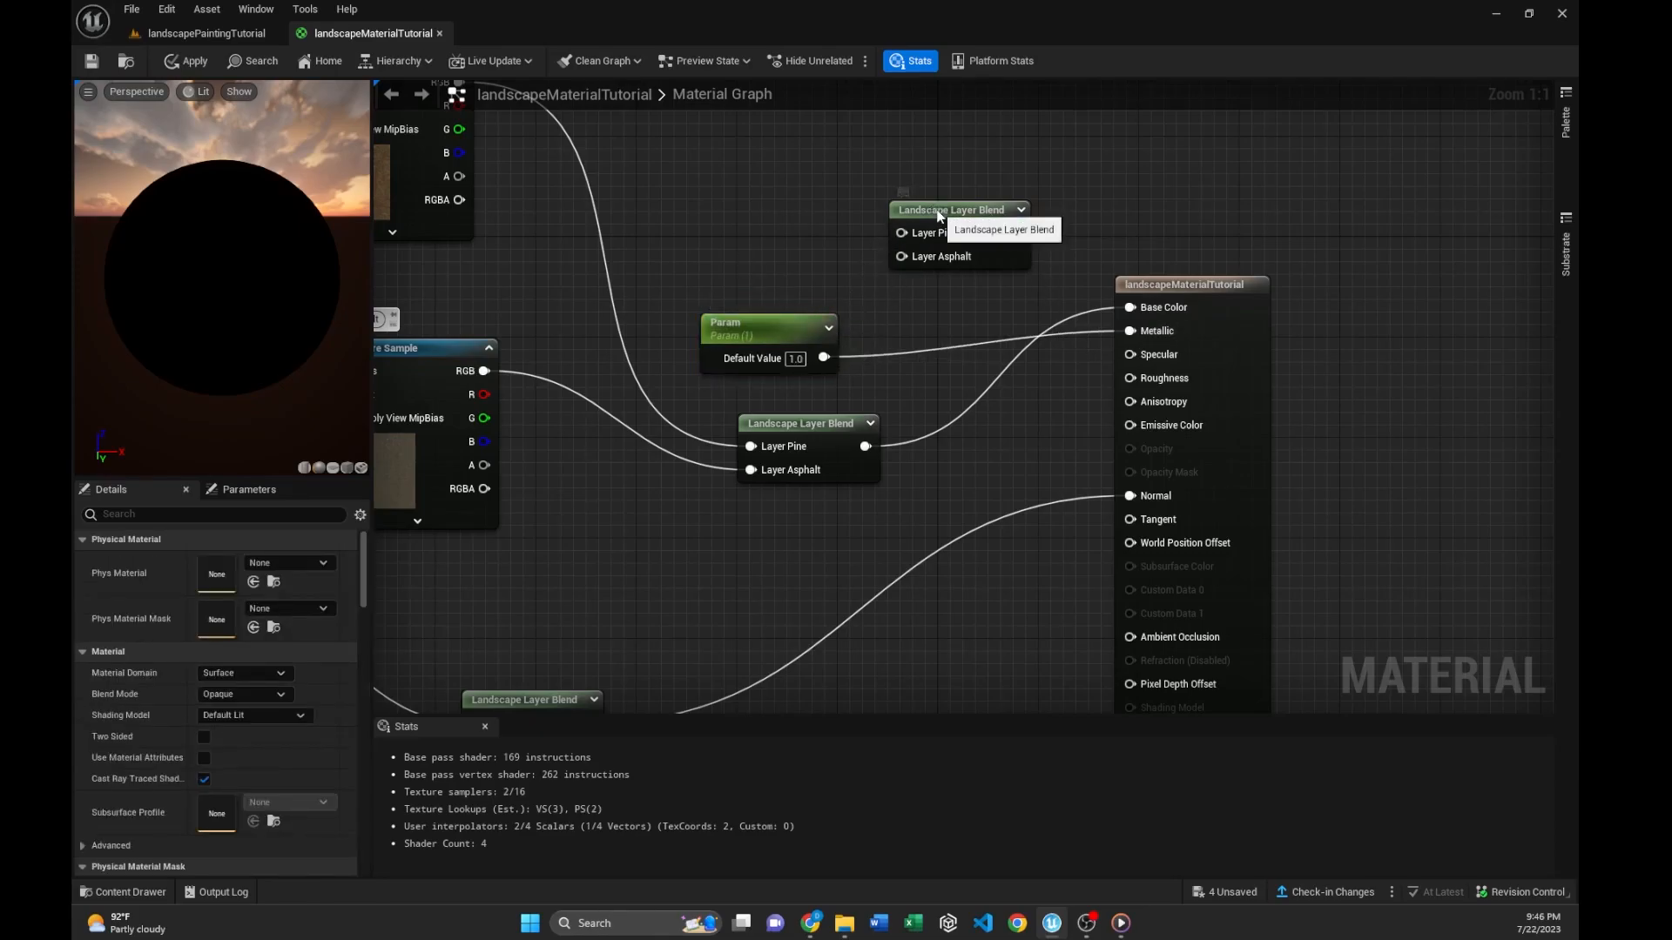
{"action": "key", "text": "Delete"}
{"action": "left_click_drag", "start_coordinate": [767, 323], "coordinate": [1132, 377]}
{"action": "key", "text": "ctrl+d"}
{"action": "left_click_drag", "start_coordinate": [705, 505], "coordinate": [706, 586]}
- Rearrange the Metallic and Roughness scalar parameter nodes and set their default value to 1.0
{"action": "double_click", "coordinate": [723, 572]}
{"action": "left_click", "coordinate": [827, 252]}
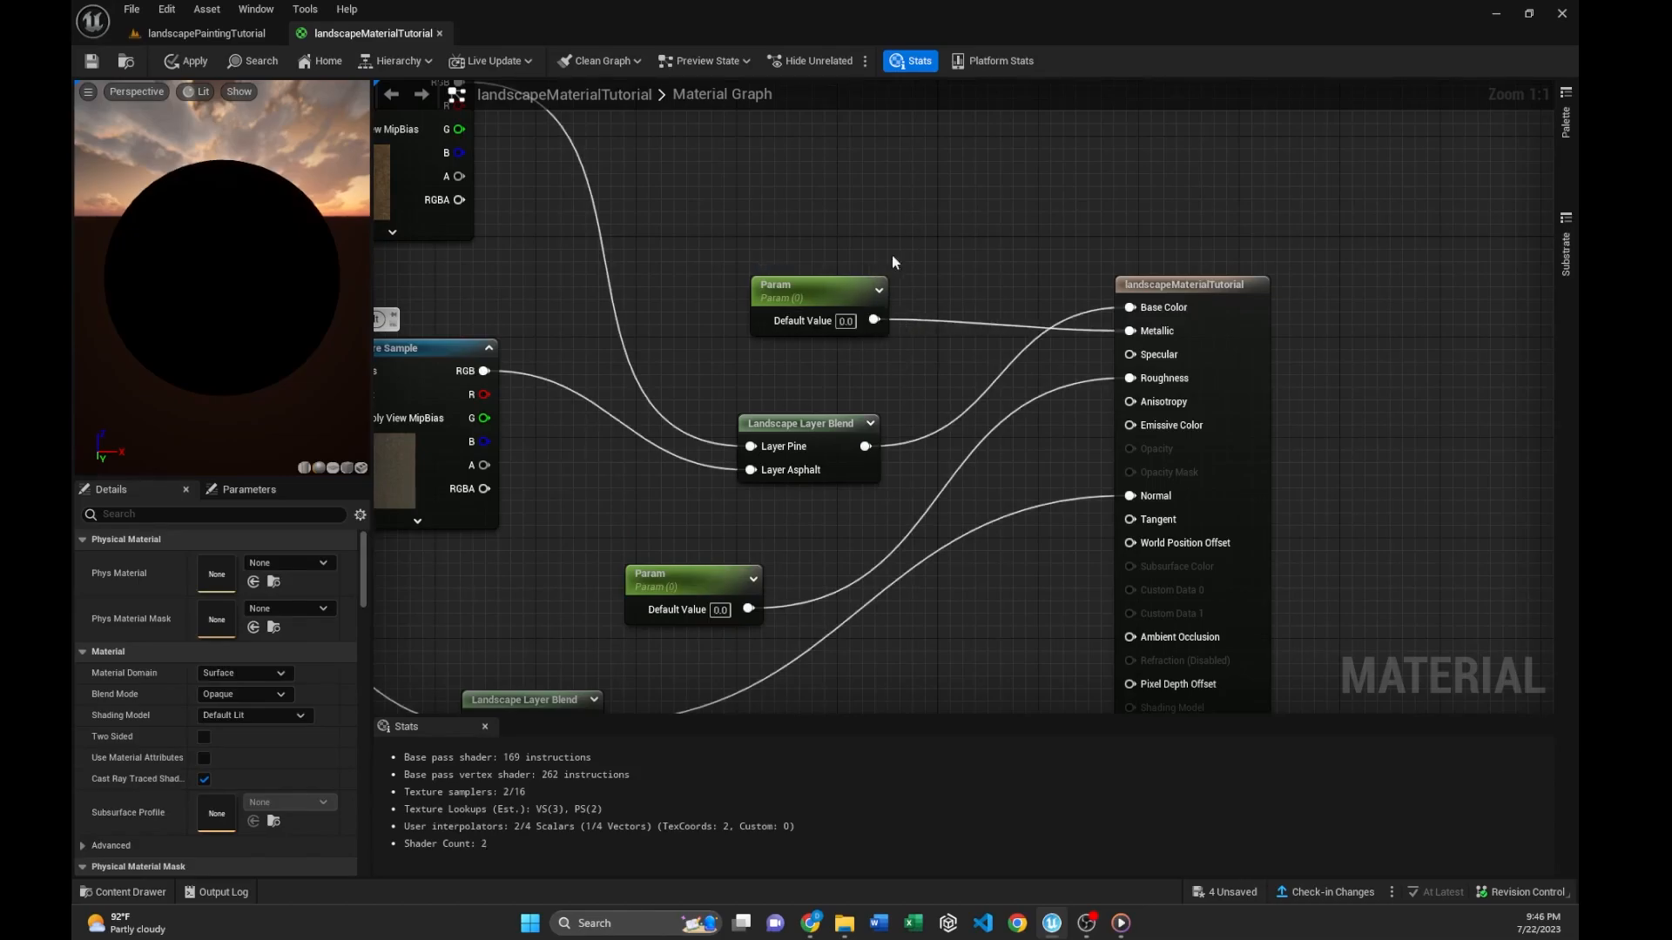
{"action": "left_click_drag", "start_coordinate": [810, 288], "coordinate": [810, 263]}
{"action": "left_click_drag", "start_coordinate": [703, 591], "coordinate": [689, 566]}
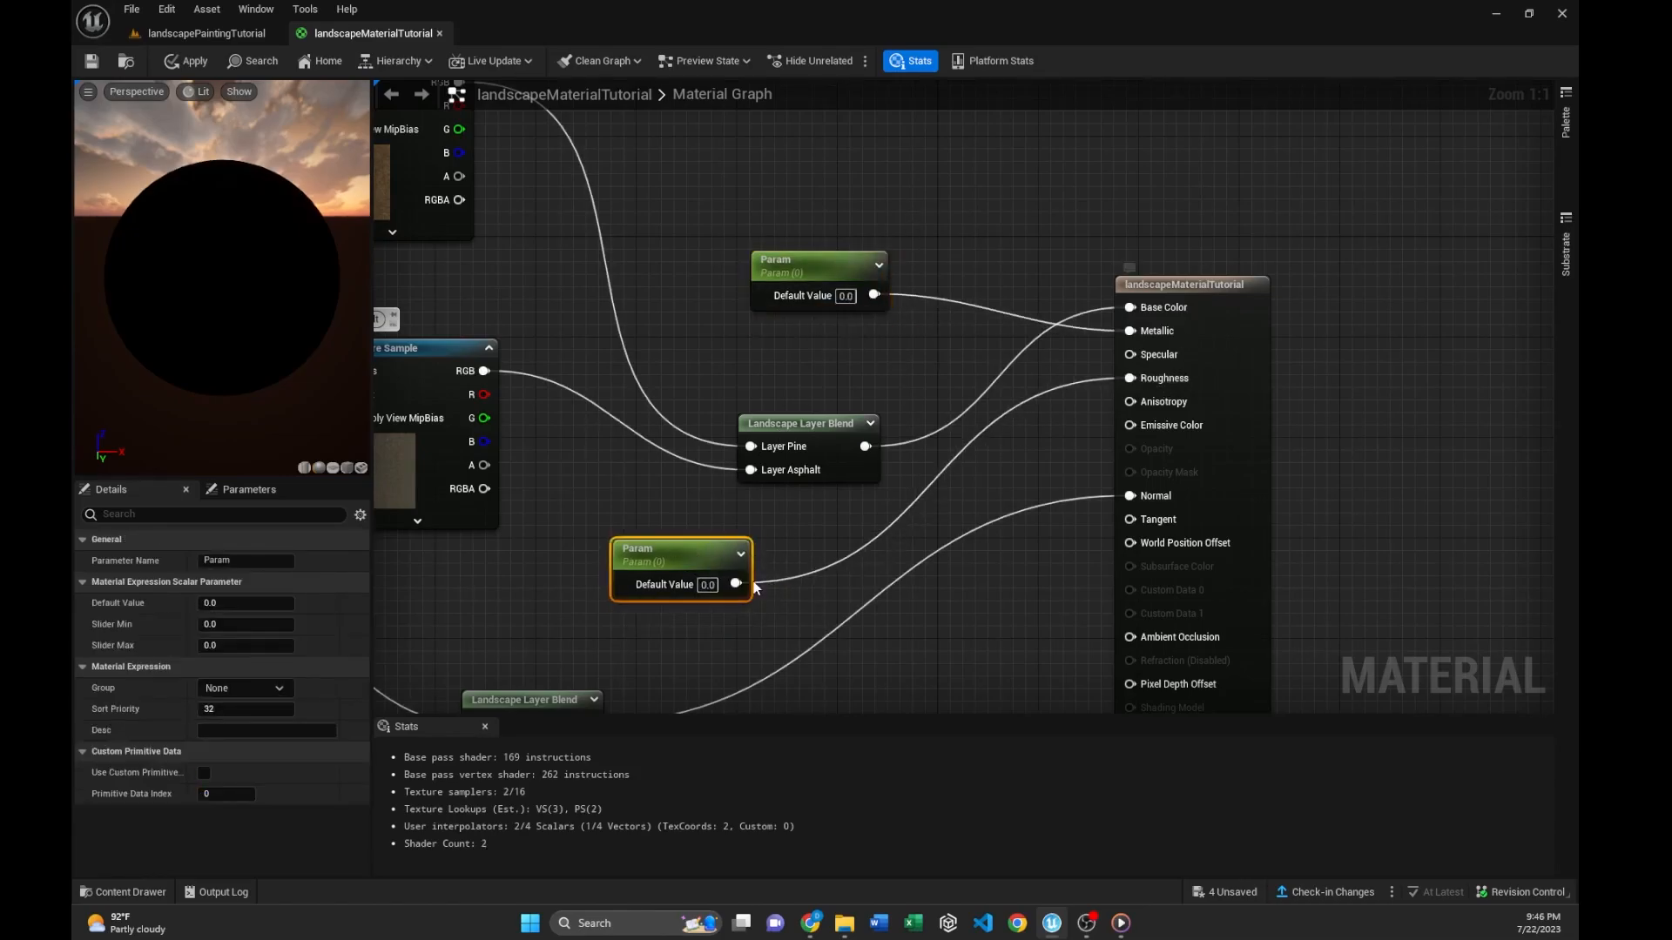
{"action": "type", "text": "0"}
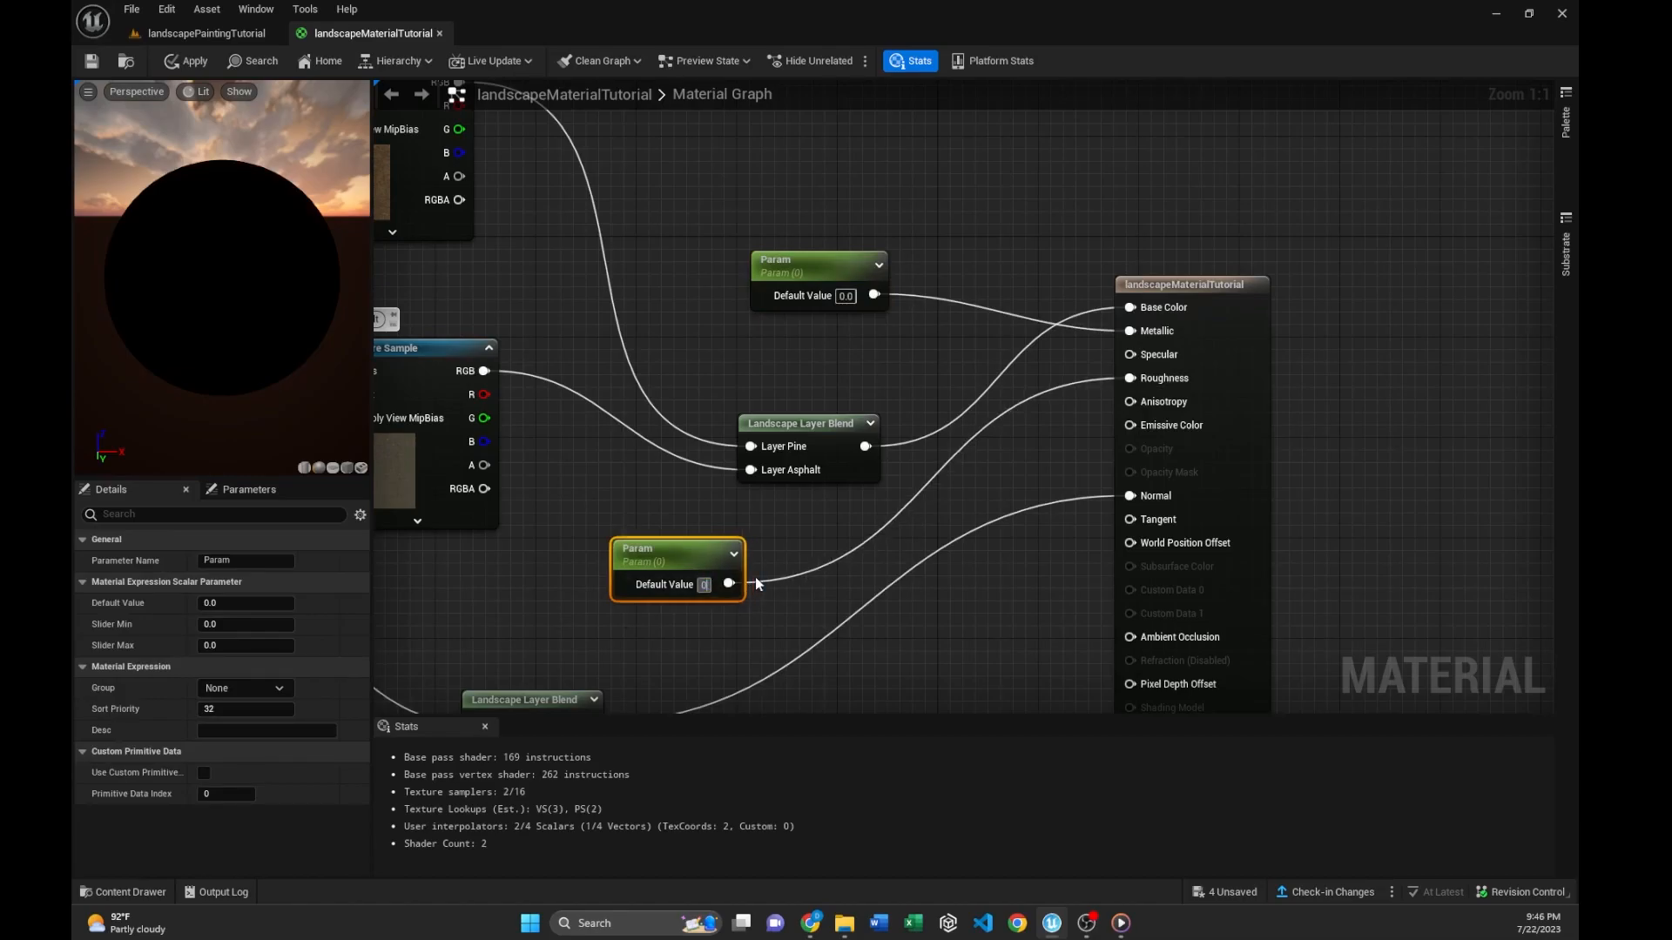
{"action": "type", "text": "1"}
{"action": "key", "text": "Return"}
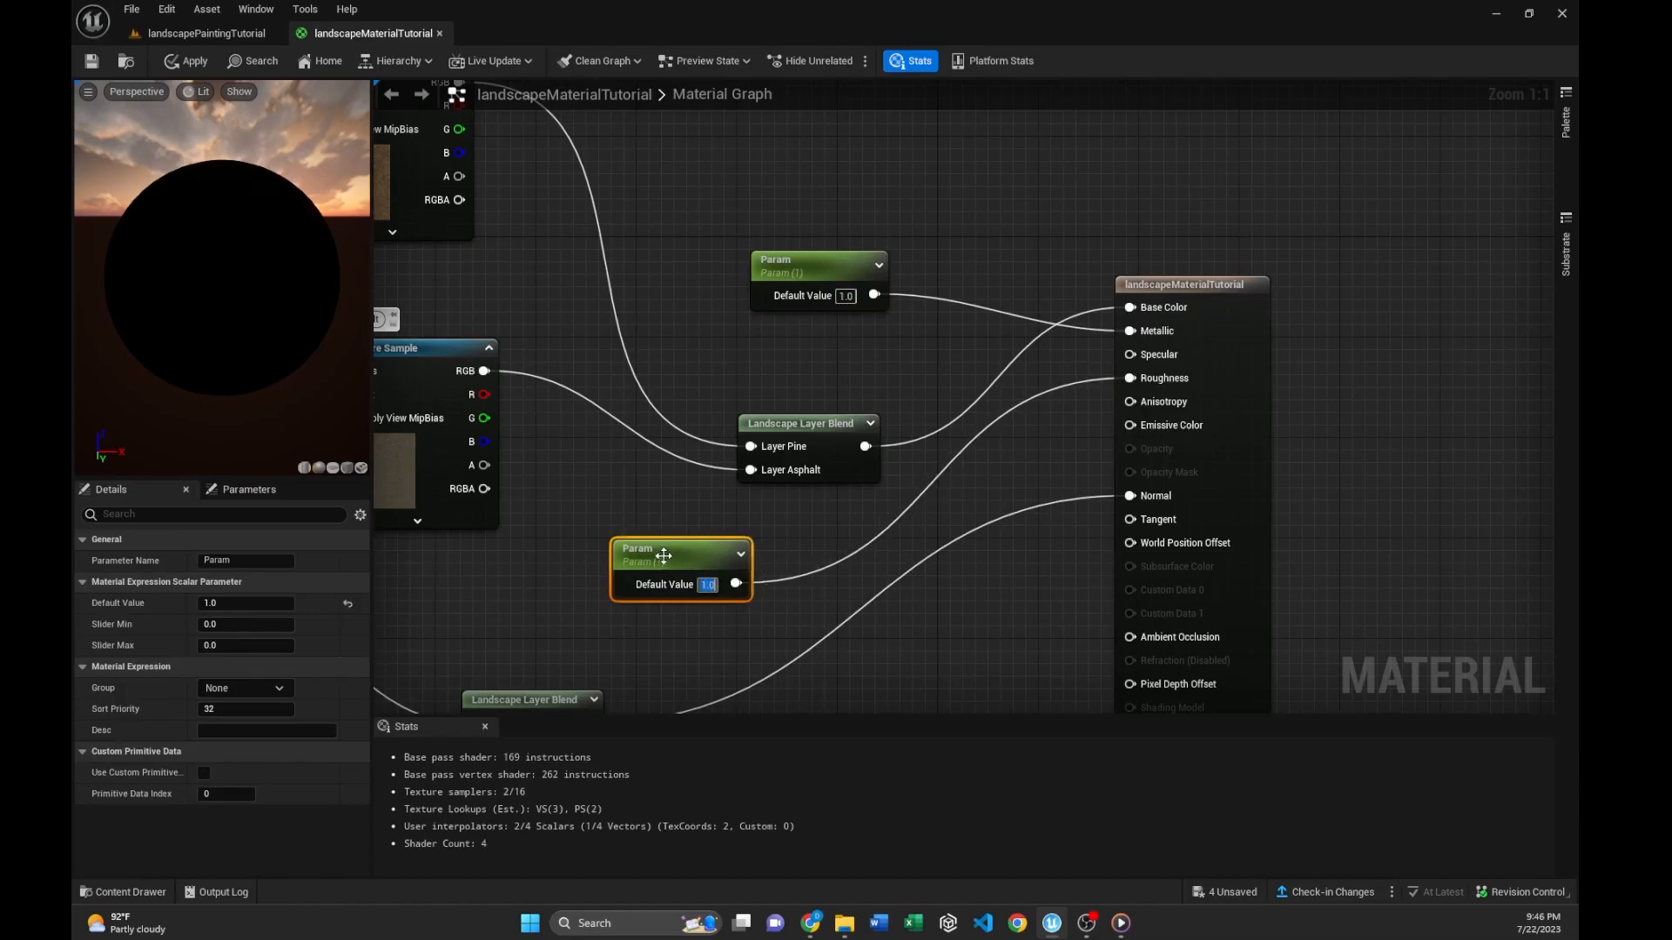
{"action": "left_click_drag", "start_coordinate": [664, 556], "coordinate": [666, 569]}
- Save the landscape material and reposition the scalar parameter that feeds Roughness
{"action": "left_click", "coordinate": [995, 241]}
{"action": "scroll", "coordinate": [996, 358], "scroll_direction": "down", "scroll_amount": 4}
{"action": "scroll", "coordinate": [759, 426], "scroll_direction": "up", "scroll_amount": 4}
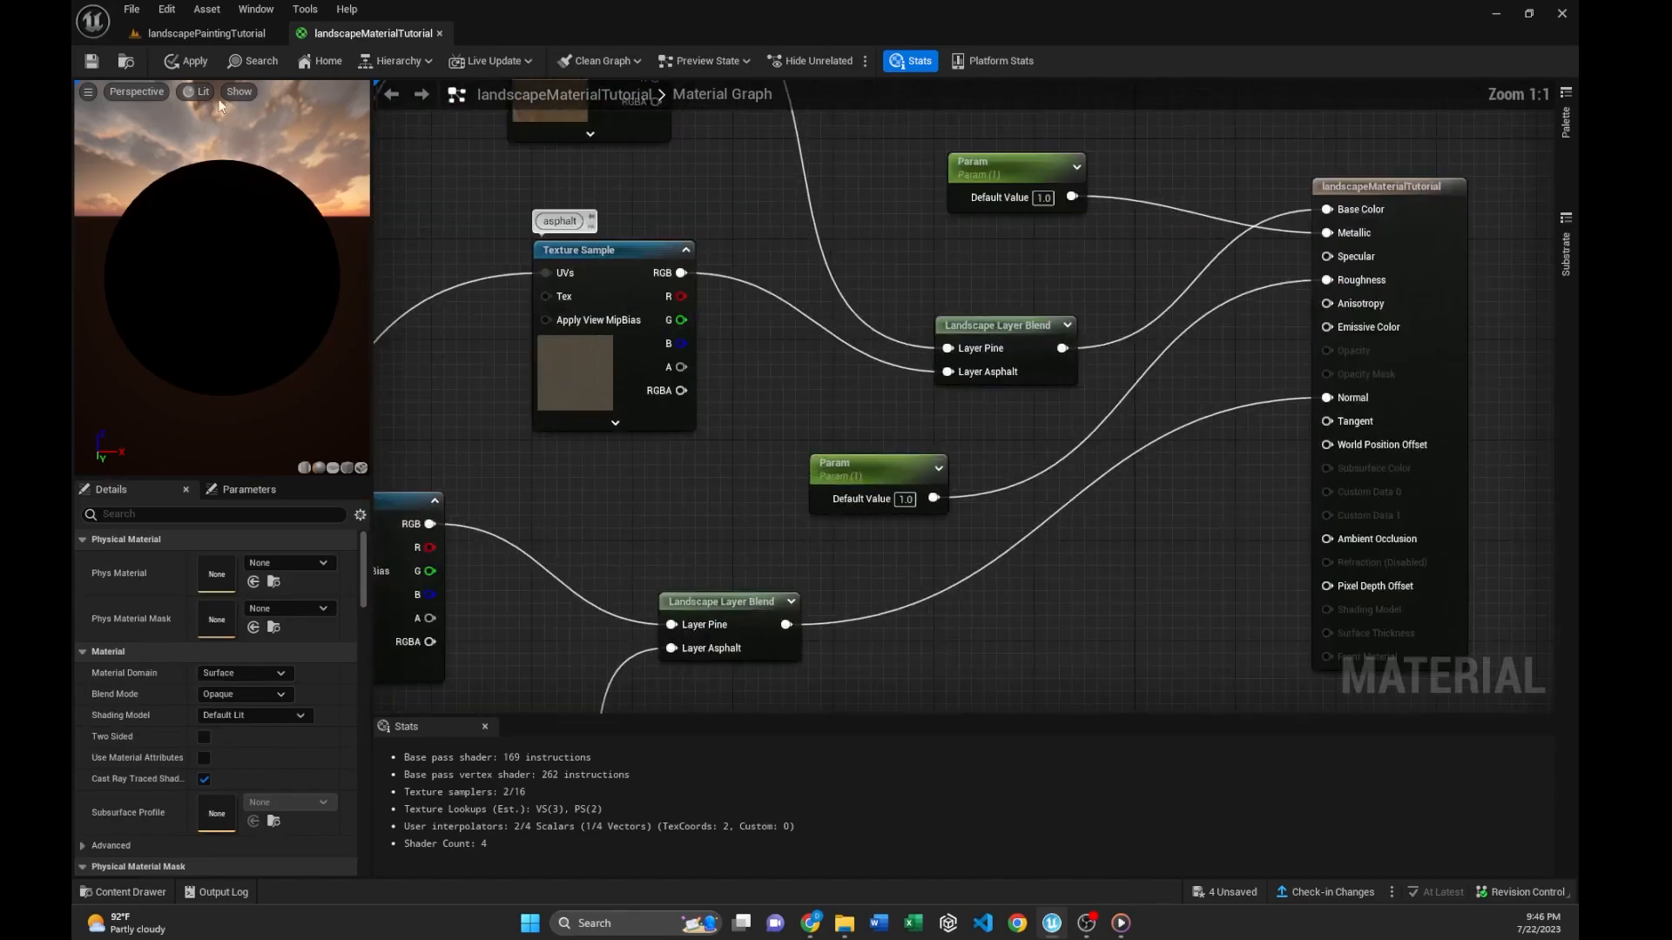
{"action": "key", "text": "ctrl+s"}
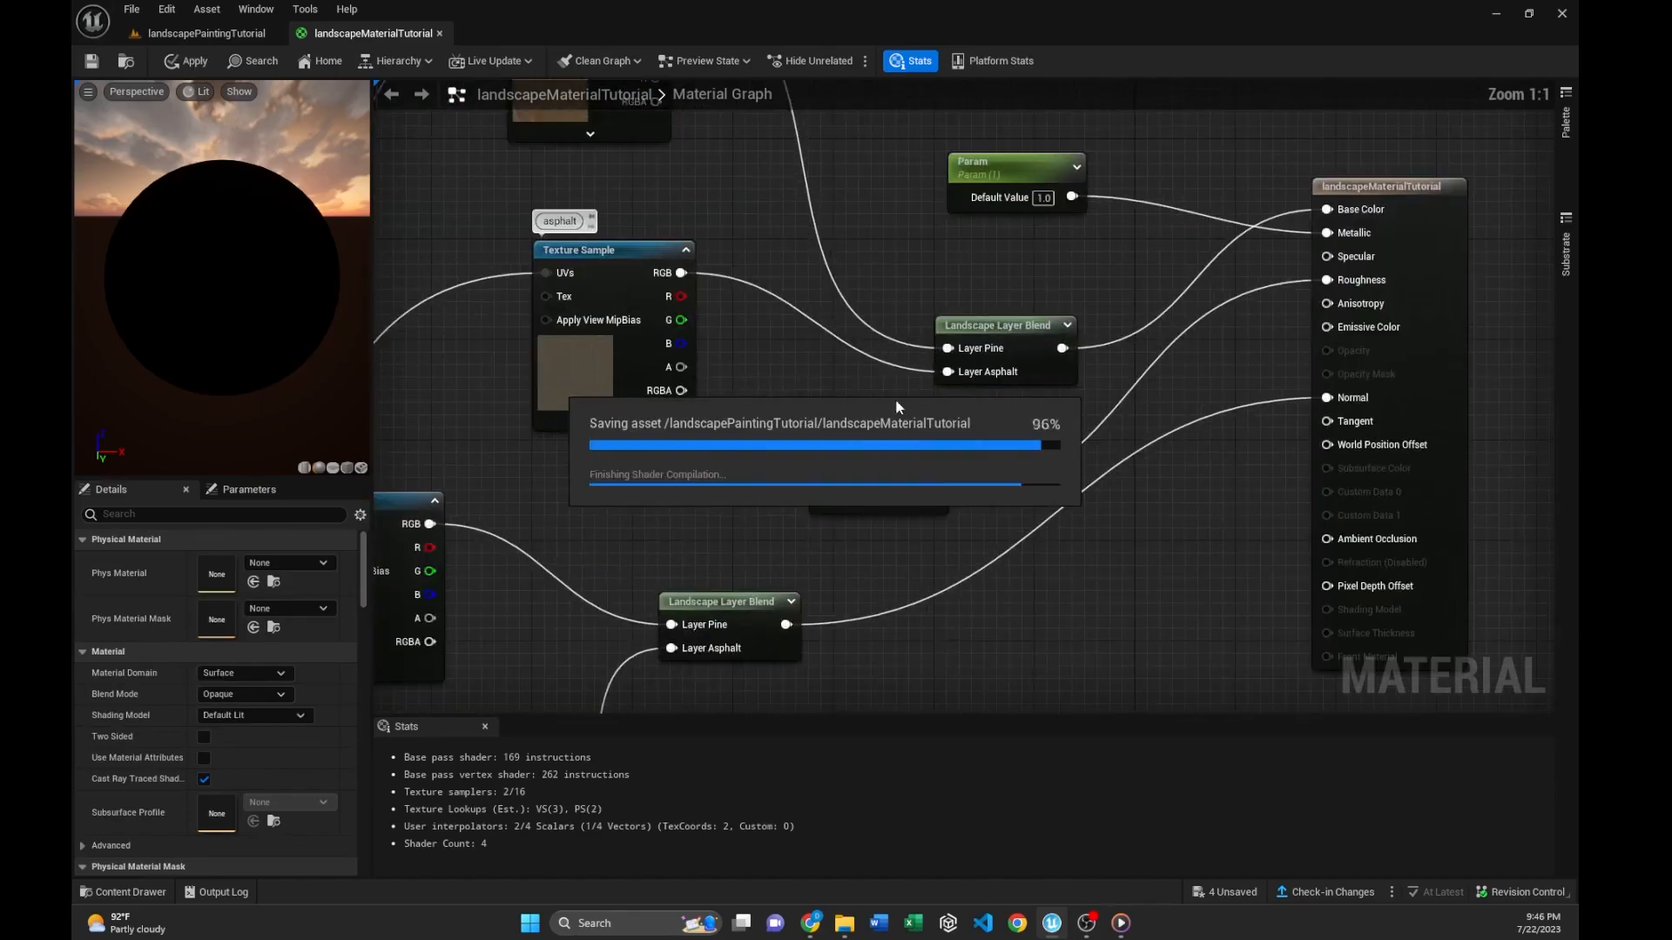
{"action": "scroll", "coordinate": [999, 410], "scroll_direction": "down", "scroll_amount": 5}
{"action": "scroll", "coordinate": [923, 404], "scroll_direction": "up", "scroll_amount": 4}
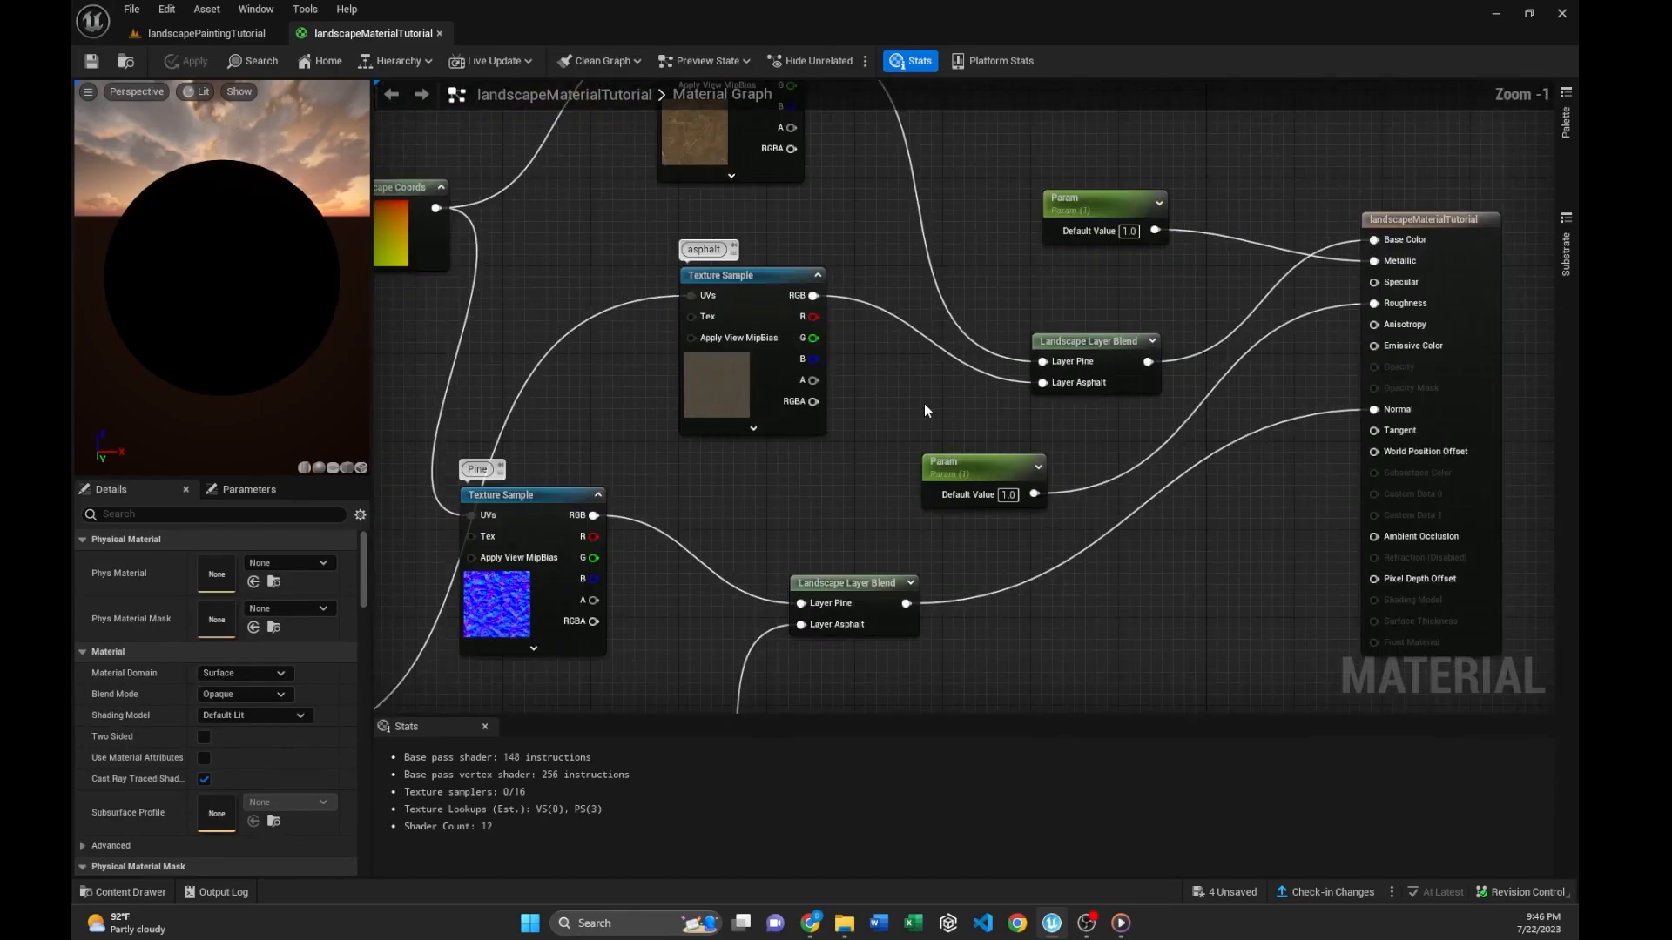
{"action": "left_click", "coordinate": [980, 462]}
{"action": "scroll", "coordinate": [1480, 540], "scroll_direction": "up", "scroll_amount": 1}
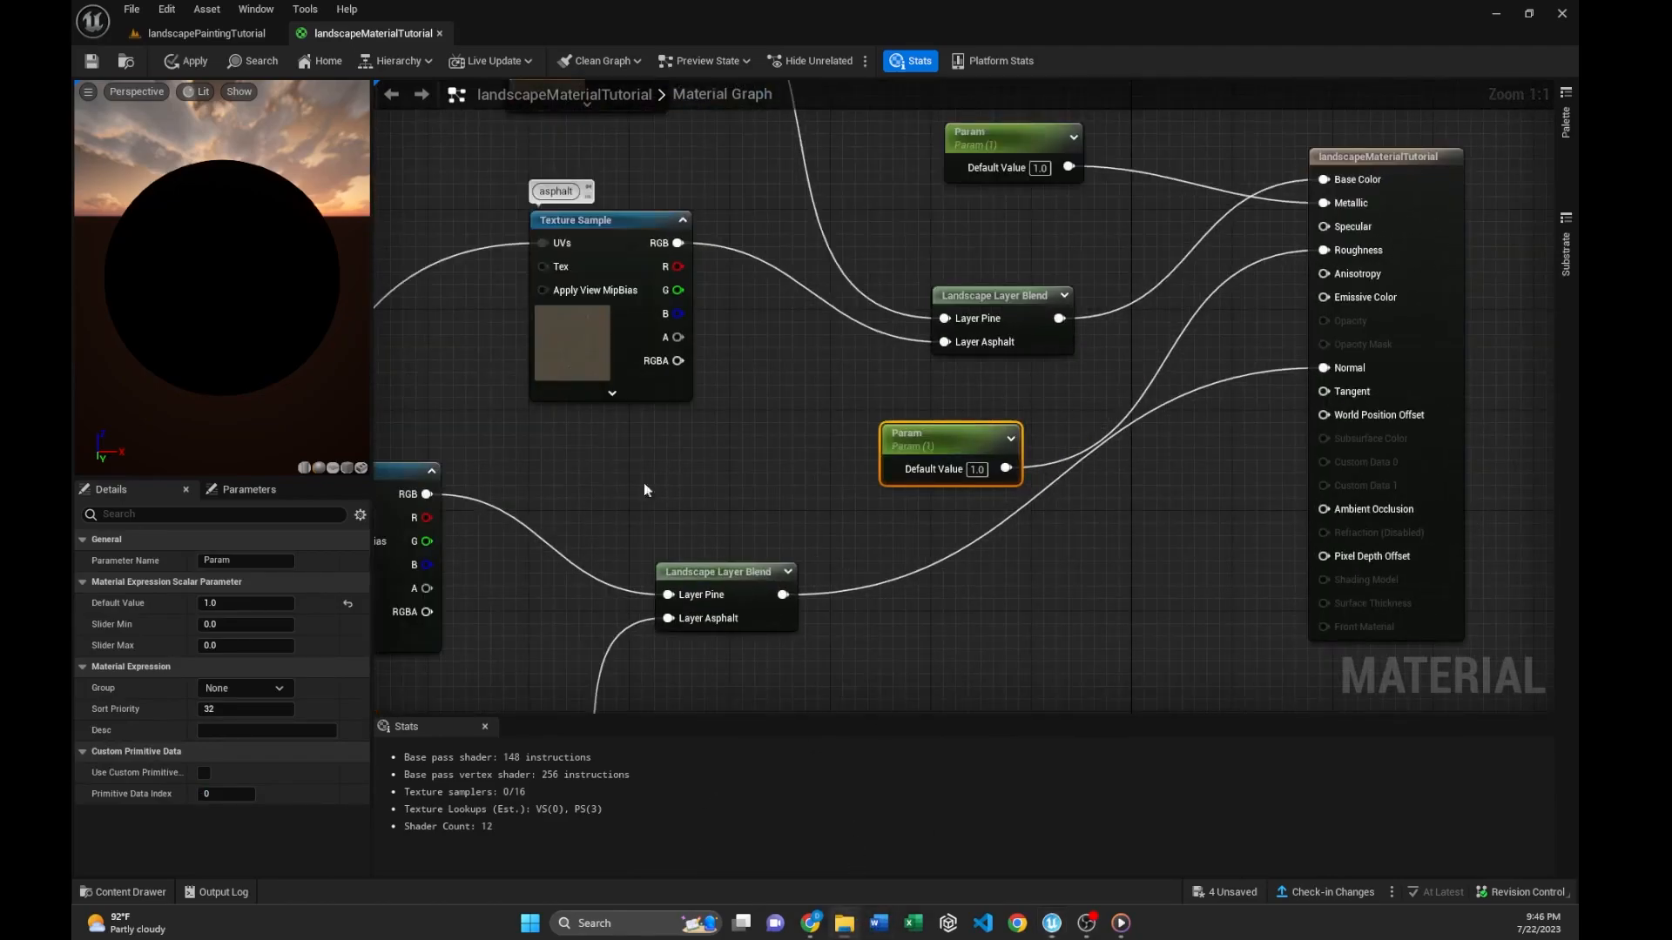
- Return to the level and create a new landscape that uses landscapeMaterialTutorial
{"action": "left_click", "coordinate": [207, 34]}
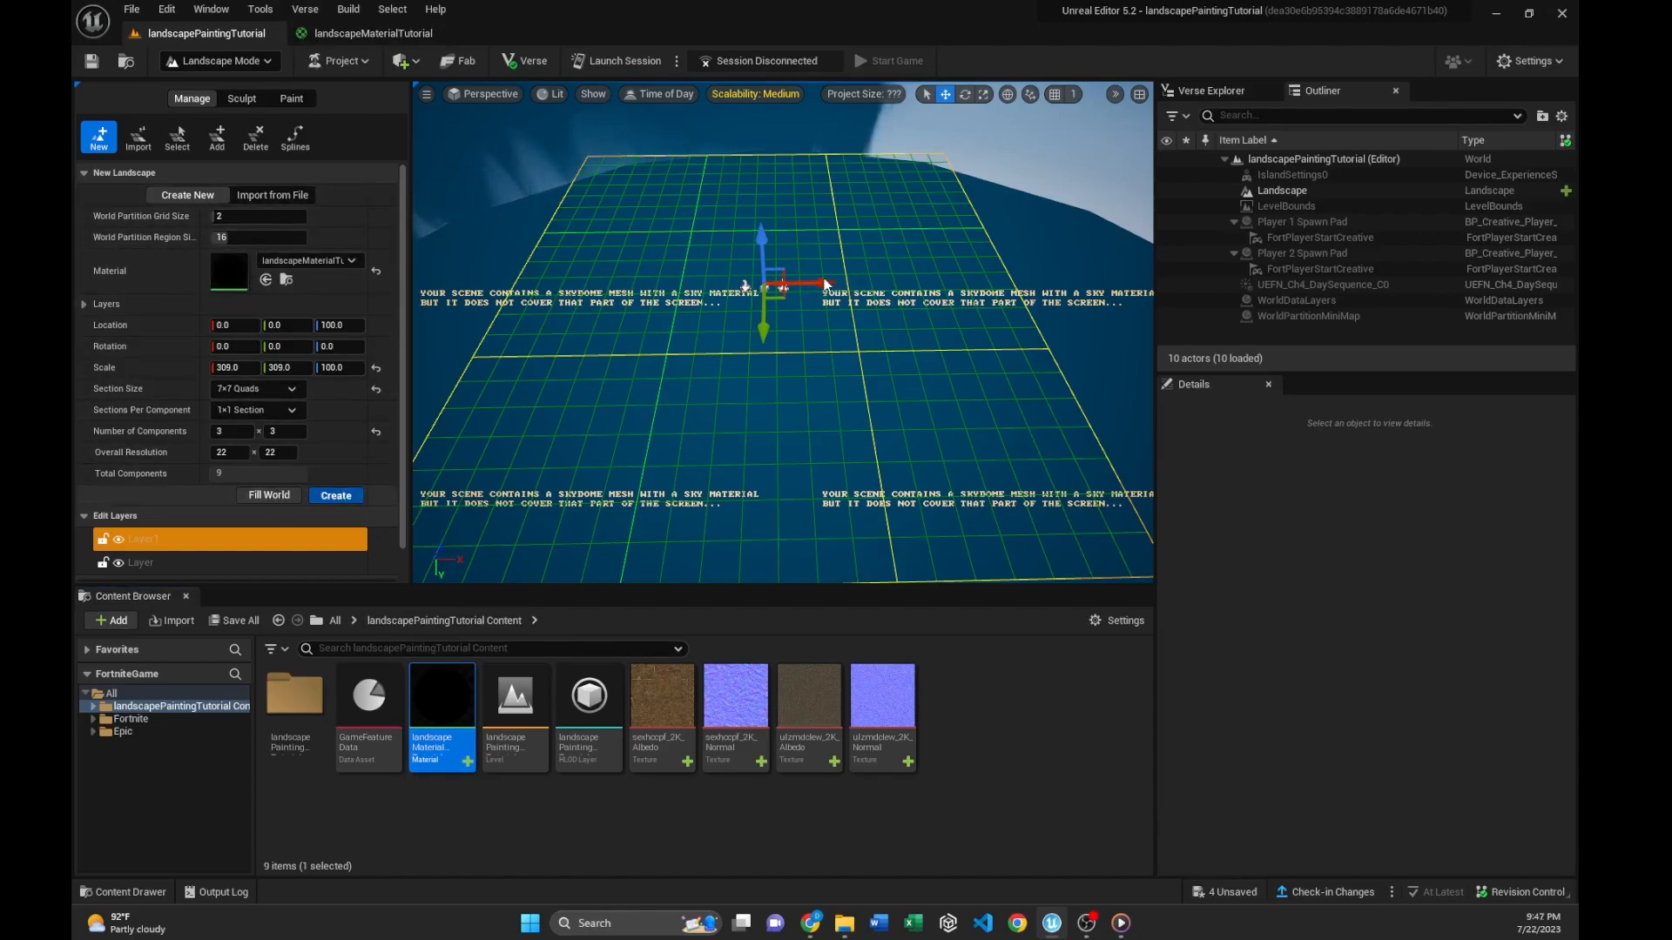
{"action": "mouse_move", "coordinate": [814, 269]}
{"action": "right_mouse_down"}
{"action": "mouse_move", "coordinate": [950, 204]}
{"action": "mouse_move", "coordinate": [919, 249]}
{"action": "mouse_move", "coordinate": [727, 178]}
{"action": "mouse_move", "coordinate": [744, 162]}
{"action": "mouse_move", "coordinate": [707, 224]}
{"action": "mouse_move", "coordinate": [750, 242]}
{"action": "mouse_move", "coordinate": [810, 209]}
{"action": "right_mouse_up"}
{"action": "key", "text": "w"}
{"action": "key", "text": "s"}
- Paint a wide strip of the Pine layer across the new landscape with brush size about 535 and falloff 0.256
{"action": "left_click", "coordinate": [291, 98]}
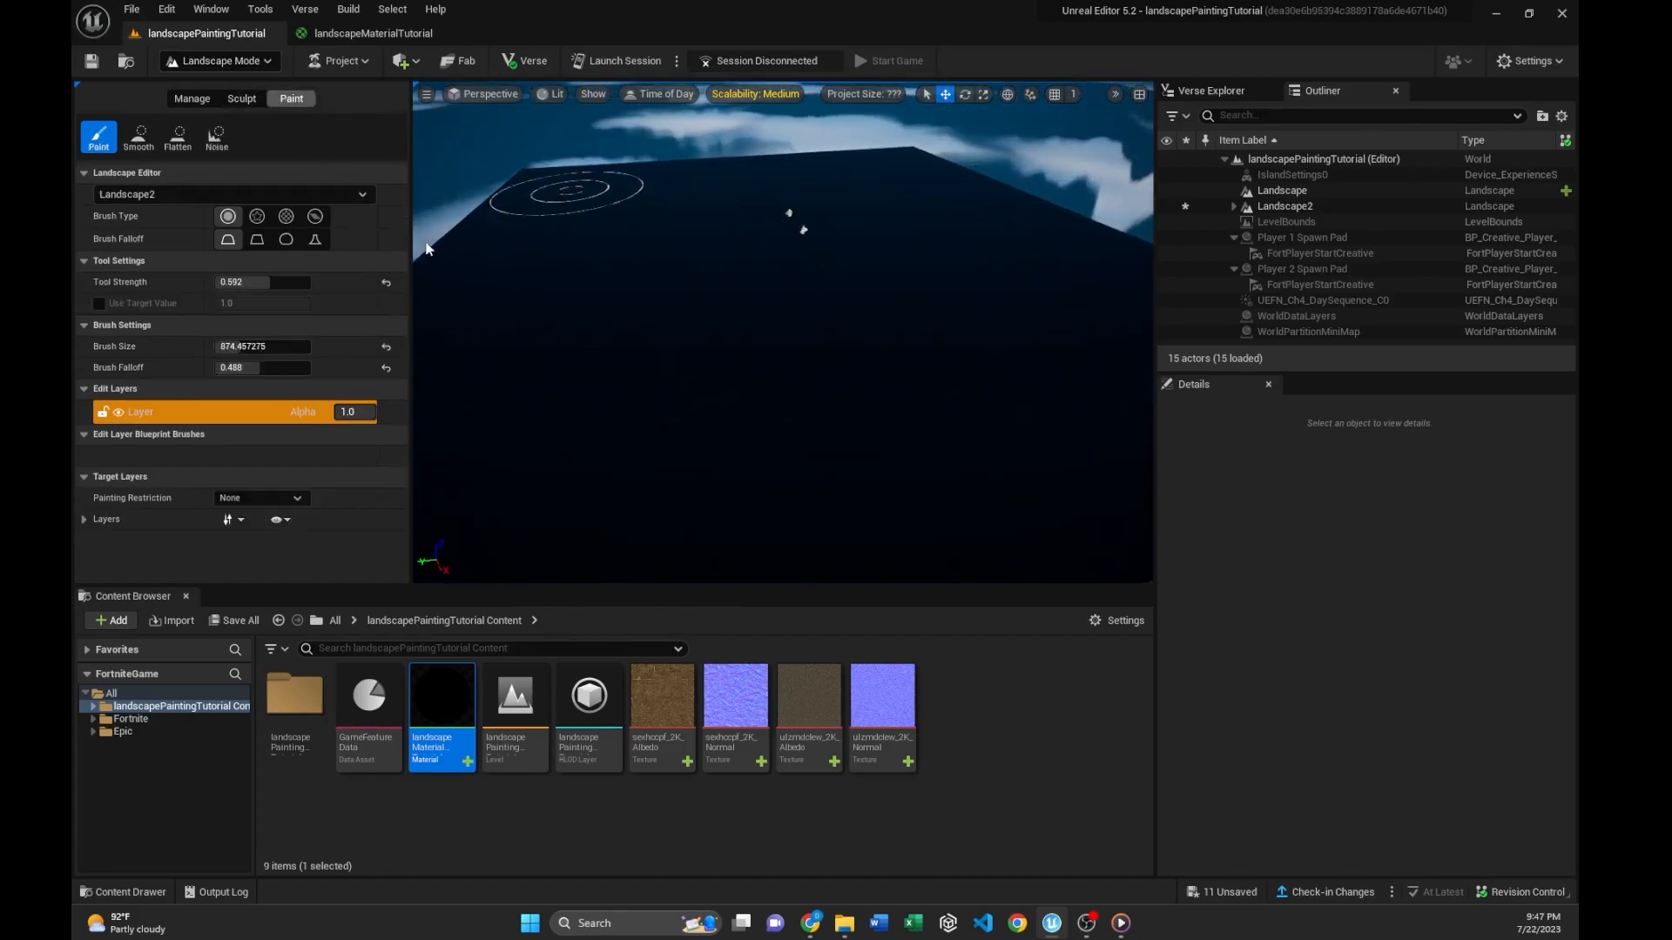
{"action": "right_click_drag", "start_coordinate": [723, 300], "coordinate": [644, 283]}
{"action": "left_click", "coordinate": [85, 520]}
{"action": "scroll", "coordinate": [162, 497], "scroll_direction": "down", "scroll_amount": 2}
{"action": "mouse_move", "coordinate": [609, 383]}
{"action": "right_mouse_down"}
{"action": "mouse_move", "coordinate": [620, 361]}
{"action": "mouse_move", "coordinate": [540, 388]}
{"action": "mouse_move", "coordinate": [627, 409]}
{"action": "mouse_move", "coordinate": [740, 396]}
{"action": "mouse_move", "coordinate": [836, 313]}
{"action": "mouse_move", "coordinate": [914, 309]}
{"action": "mouse_move", "coordinate": [914, 370]}
{"action": "mouse_move", "coordinate": [880, 453]}
{"action": "mouse_move", "coordinate": [827, 361]}
{"action": "right_mouse_up"}
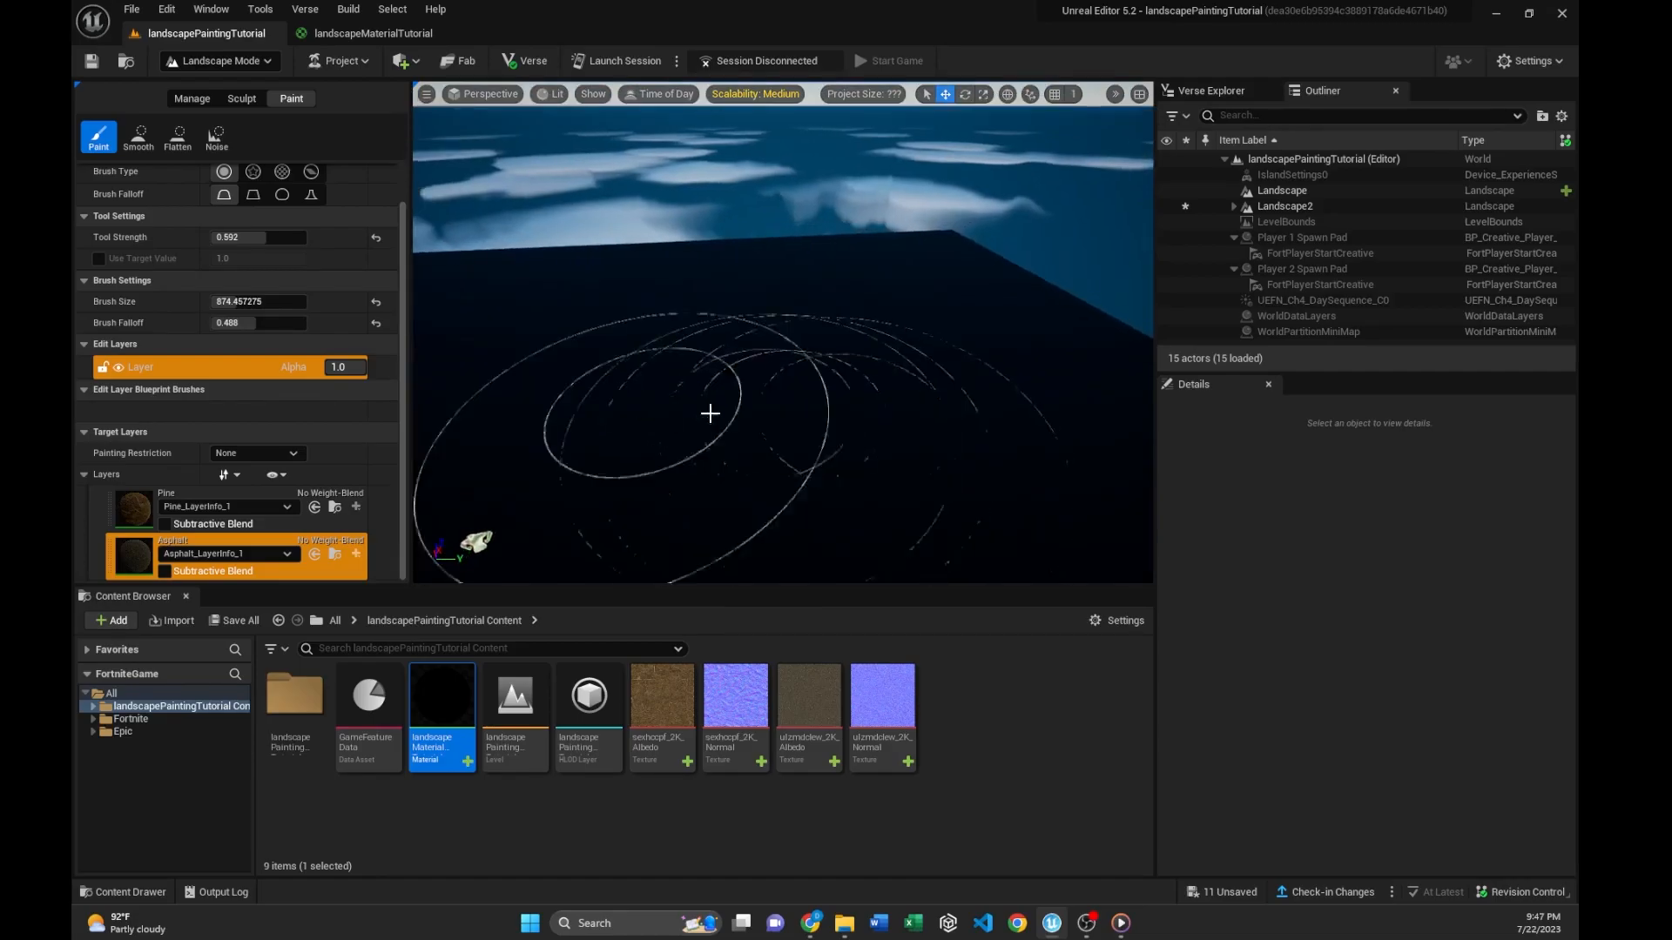
{"action": "left_click", "coordinate": [145, 518]}
{"action": "mouse_move", "coordinate": [237, 301]}
{"action": "left_mouse_down"}
{"action": "mouse_move", "coordinate": [219, 301]}
{"action": "mouse_move", "coordinate": [240, 322]}
{"action": "left_mouse_up"}
{"action": "mouse_move", "coordinate": [766, 273]}
{"action": "left_mouse_down"}
{"action": "mouse_move", "coordinate": [728, 363]}
{"action": "mouse_move", "coordinate": [747, 485]}
{"action": "mouse_move", "coordinate": [742, 241]}
{"action": "mouse_move", "coordinate": [877, 466]}
{"action": "left_mouse_up"}
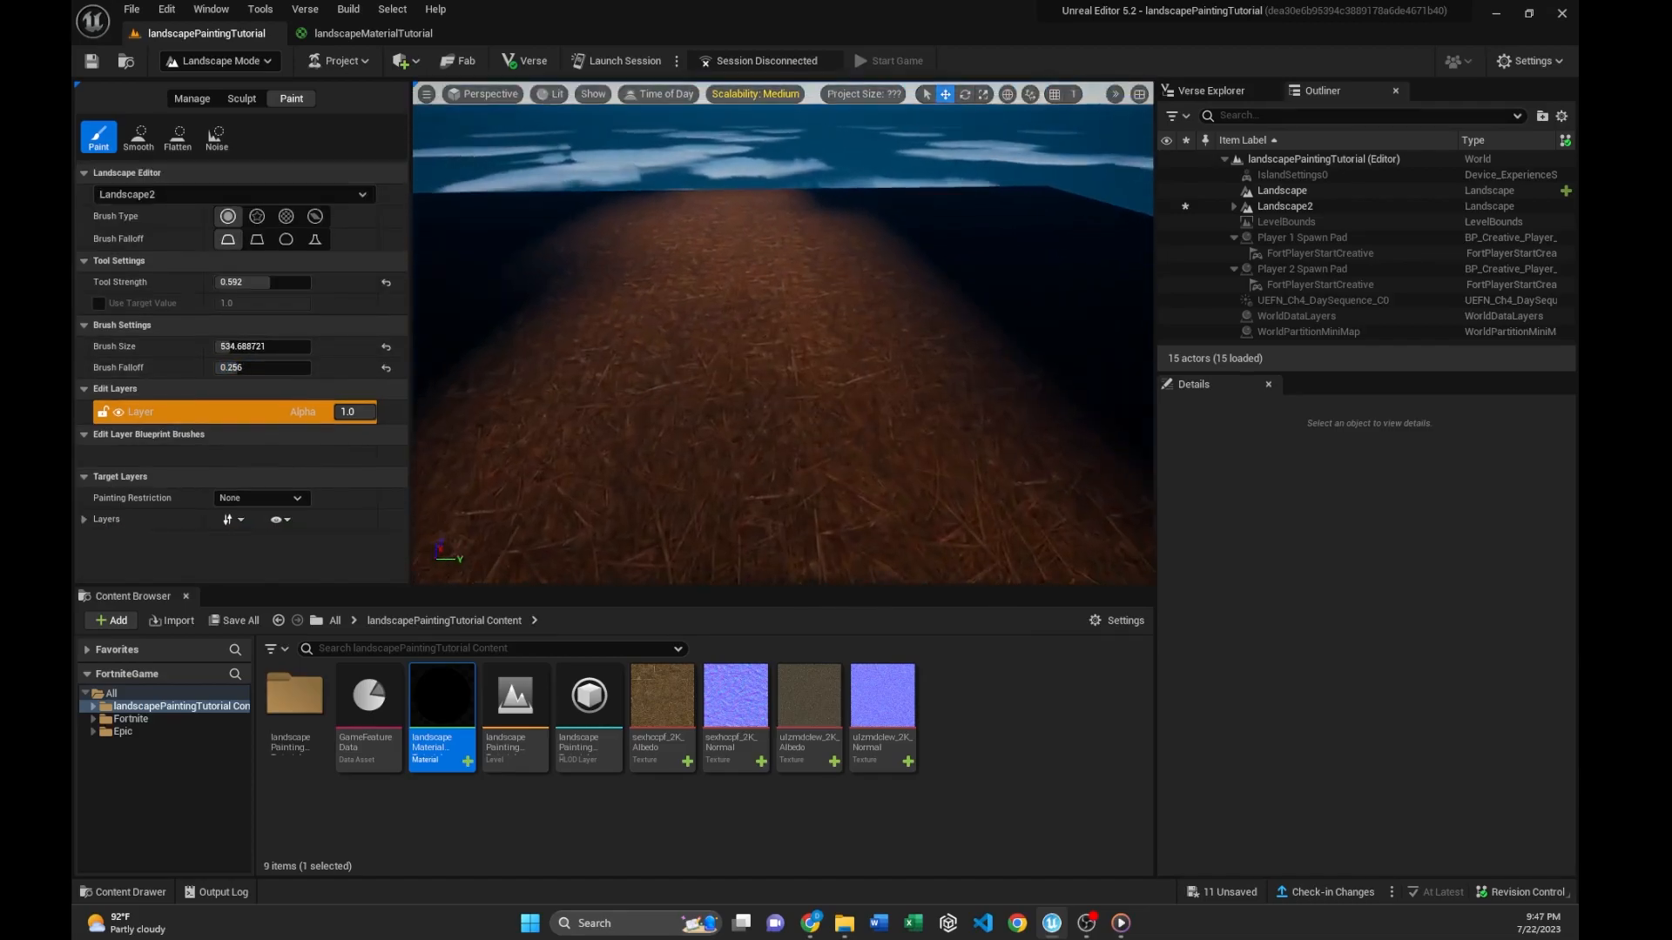
- Paint the Asphalt layer on the dark area alongside the pine strip, overlapping its edge
{"action": "left_click", "coordinate": [83, 519]}
{"action": "left_click", "coordinate": [192, 542]}
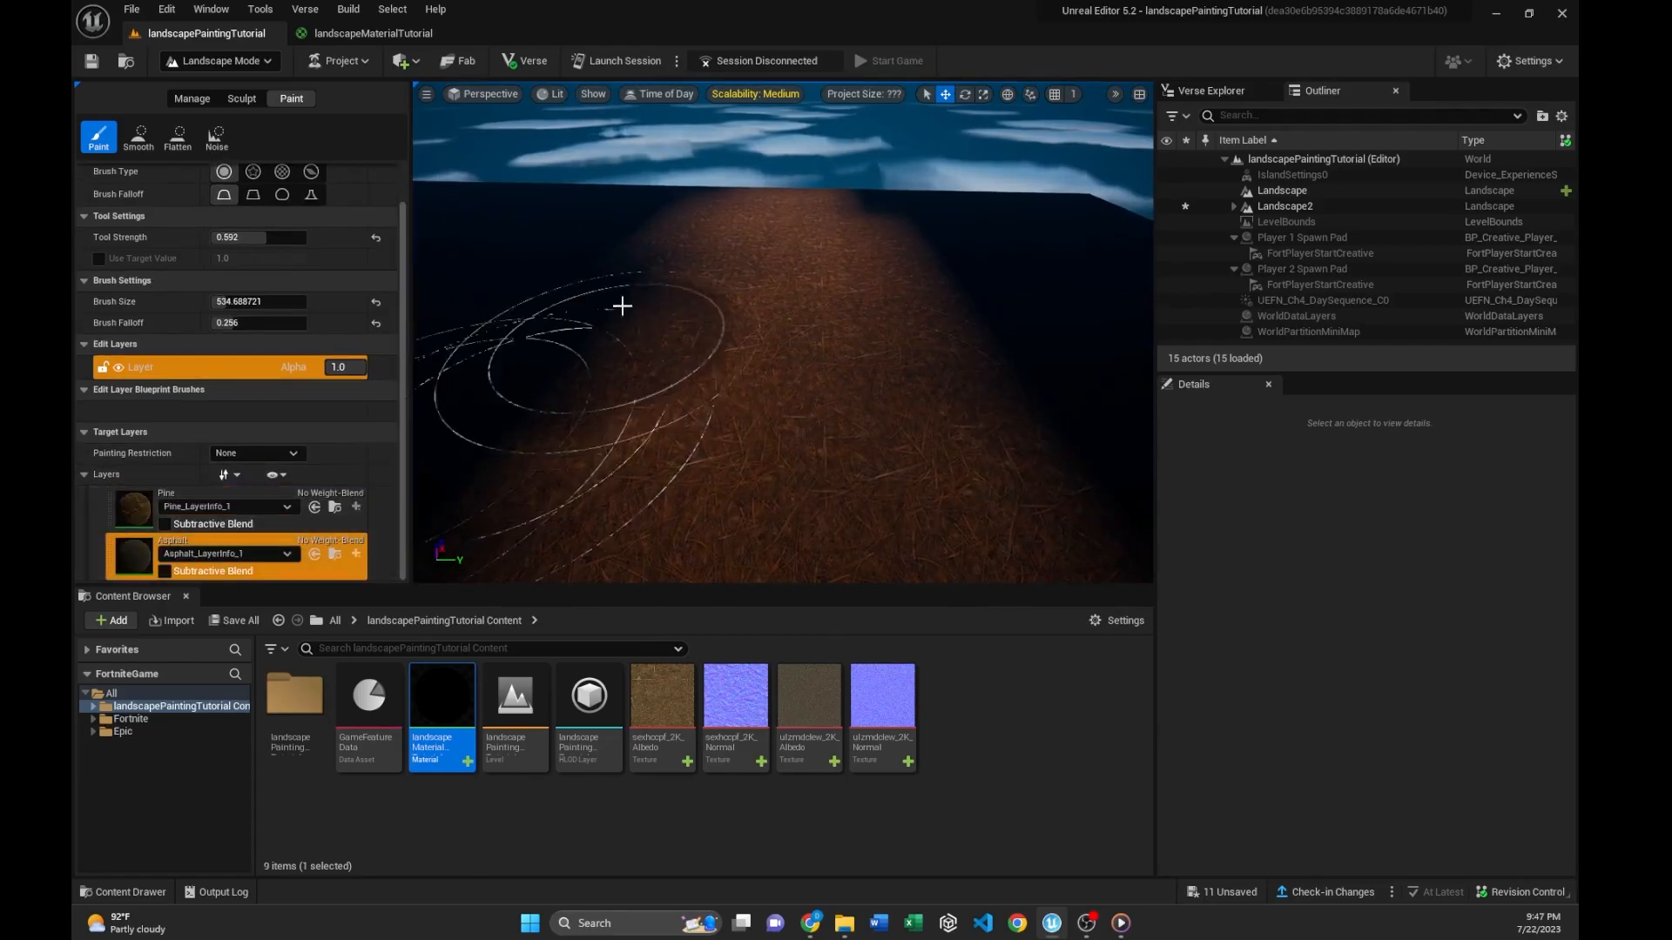
{"action": "mouse_move", "coordinate": [651, 190]}
{"action": "left_mouse_down"}
{"action": "mouse_move", "coordinate": [583, 386]}
{"action": "mouse_move", "coordinate": [621, 246]}
{"action": "mouse_move", "coordinate": [526, 246]}
{"action": "mouse_move", "coordinate": [462, 287]}
{"action": "mouse_move", "coordinate": [463, 350]}
{"action": "left_mouse_up"}
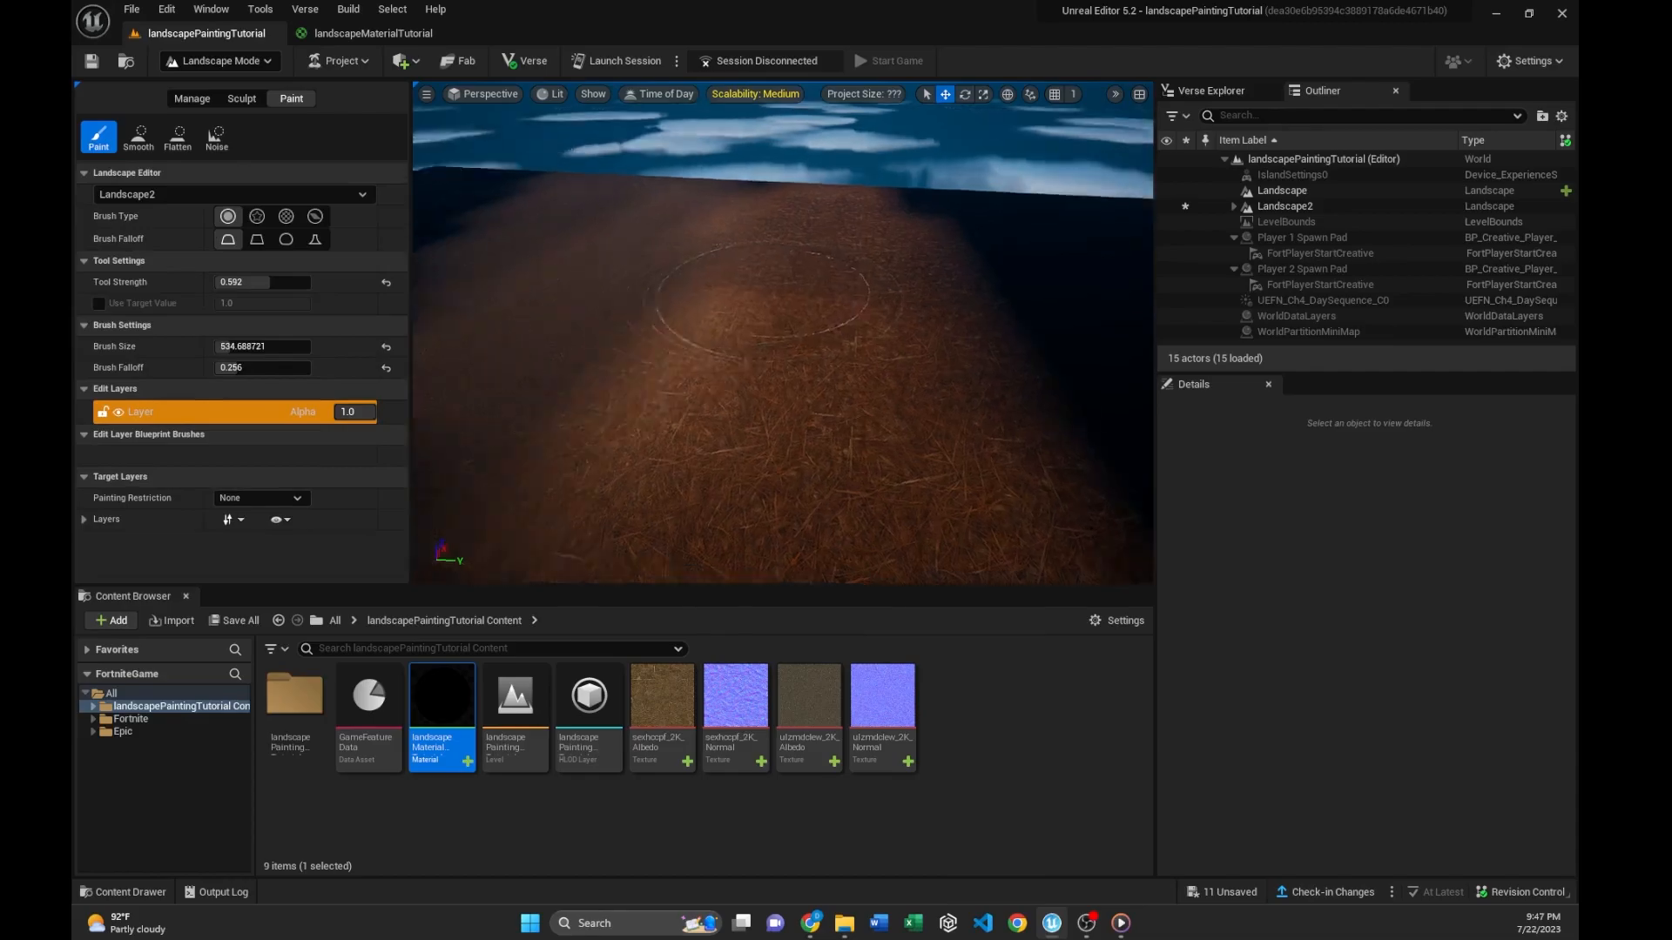
{"action": "mouse_move", "coordinate": [764, 292]}
{"action": "right_mouse_down"}
{"action": "mouse_move", "coordinate": [679, 283]}
{"action": "mouse_move", "coordinate": [610, 357]}
{"action": "mouse_move", "coordinate": [540, 296]}
{"action": "mouse_move", "coordinate": [496, 339]}
{"action": "right_mouse_up"}
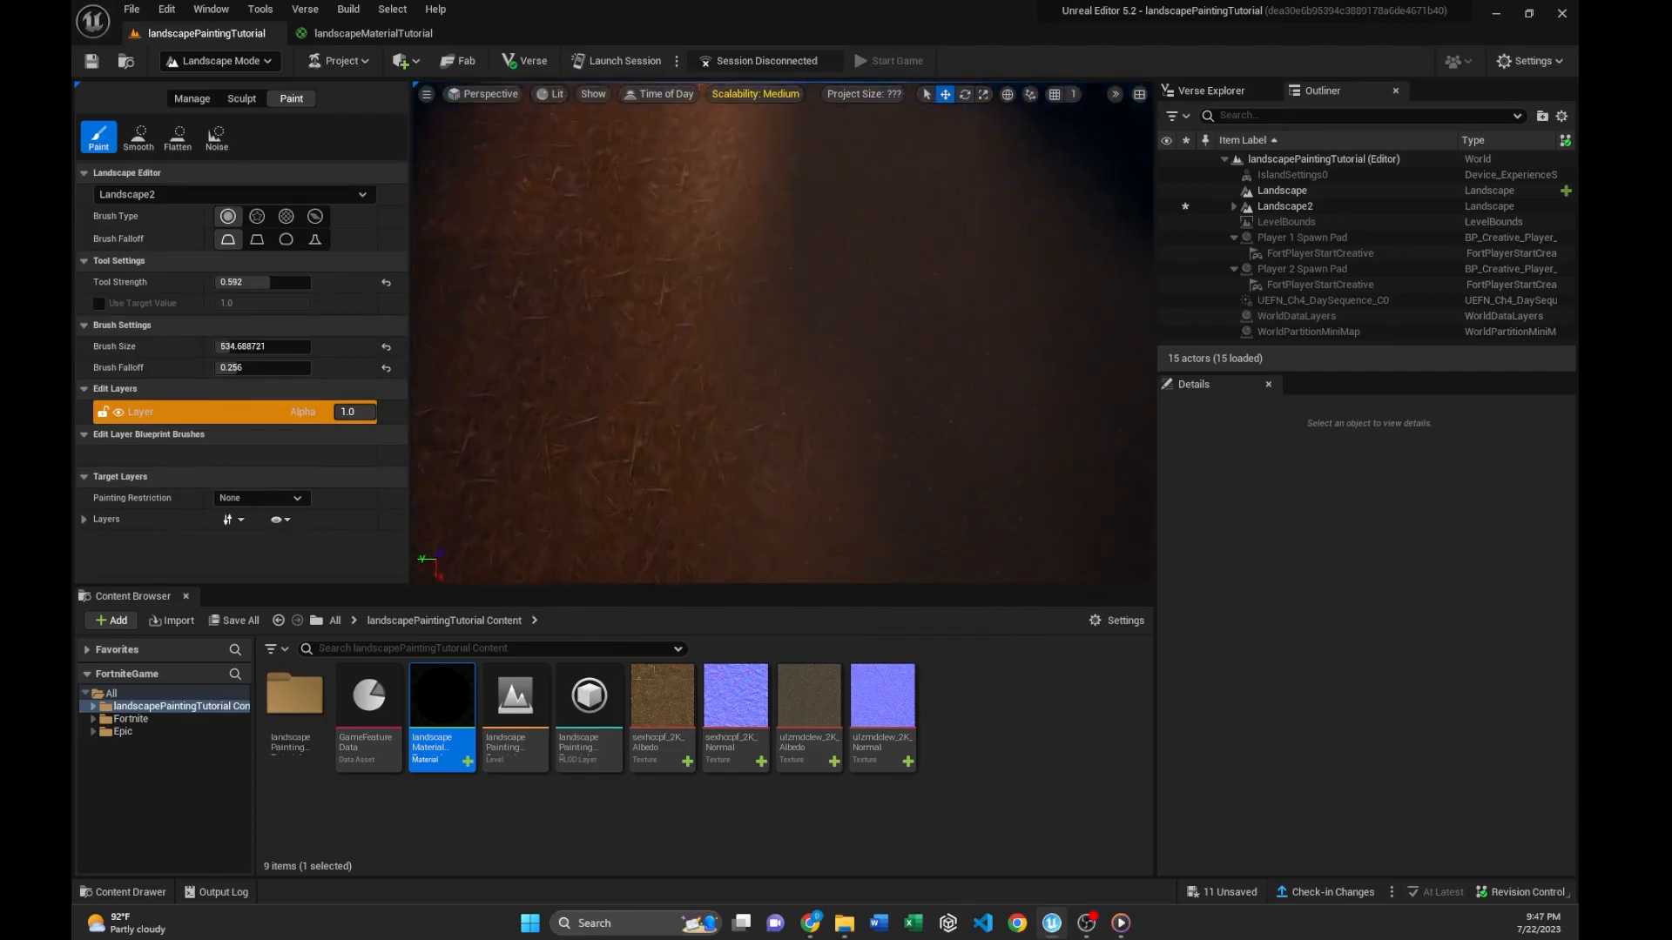
- Sculpt a raised mound where the pine and asphalt meet and smooth it
{"action": "left_click", "coordinate": [241, 98]}
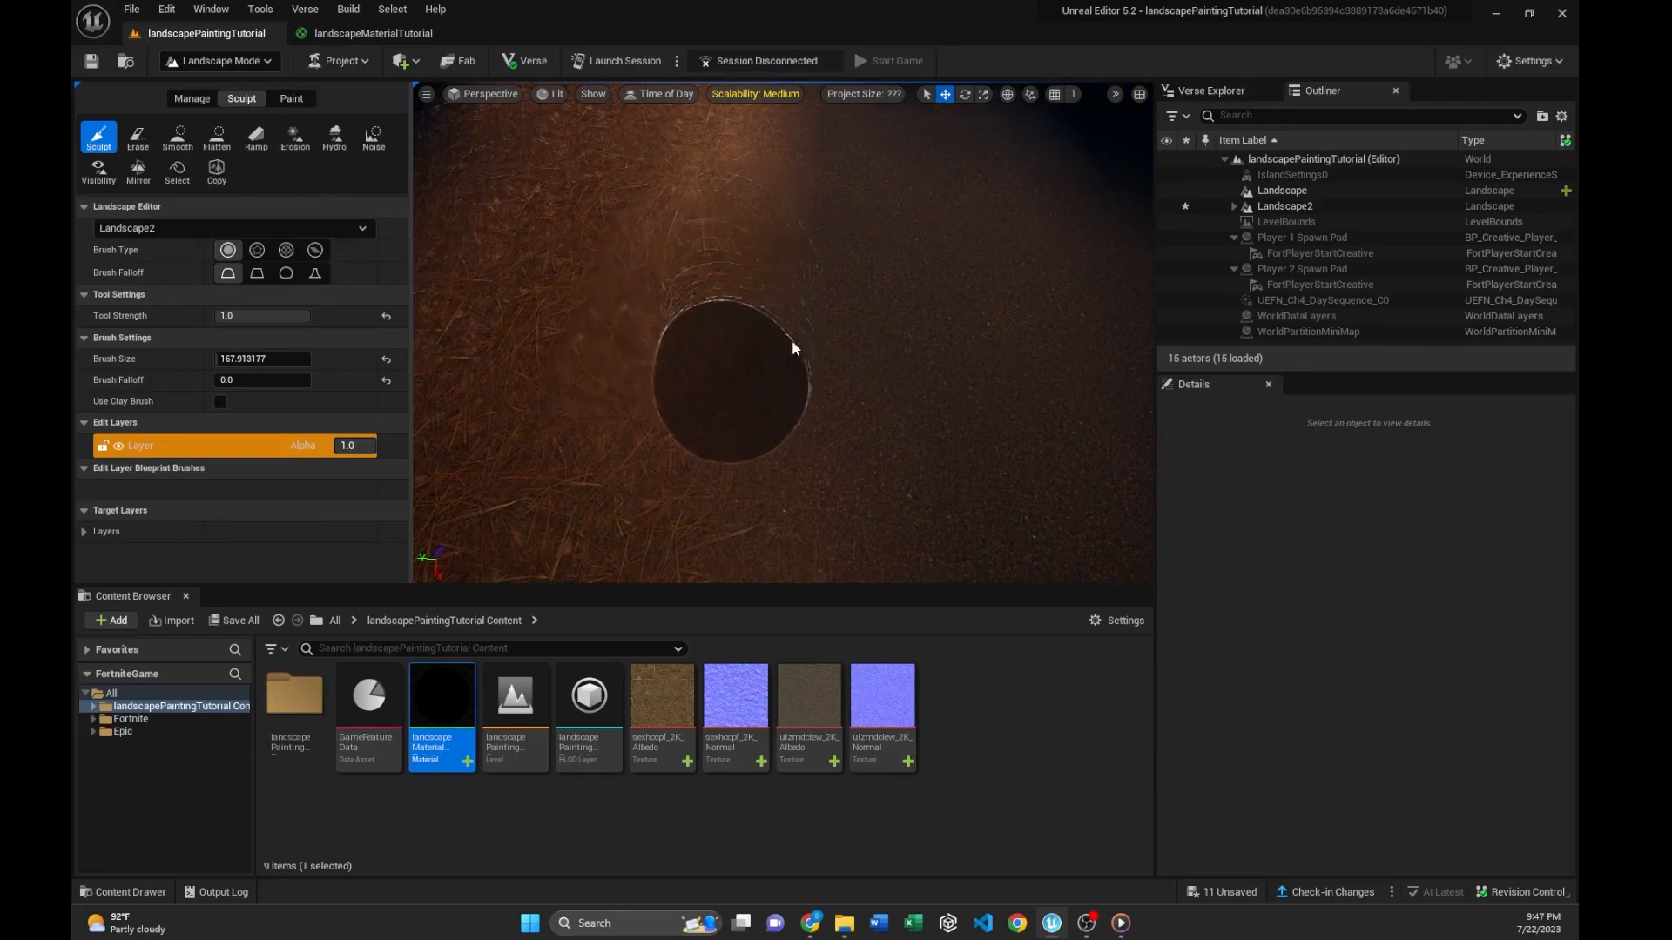
{"action": "mouse_move", "coordinate": [638, 375]}
{"action": "left_mouse_down"}
{"action": "mouse_move", "coordinate": [802, 231]}
{"action": "mouse_move", "coordinate": [723, 209]}
{"action": "left_mouse_up"}
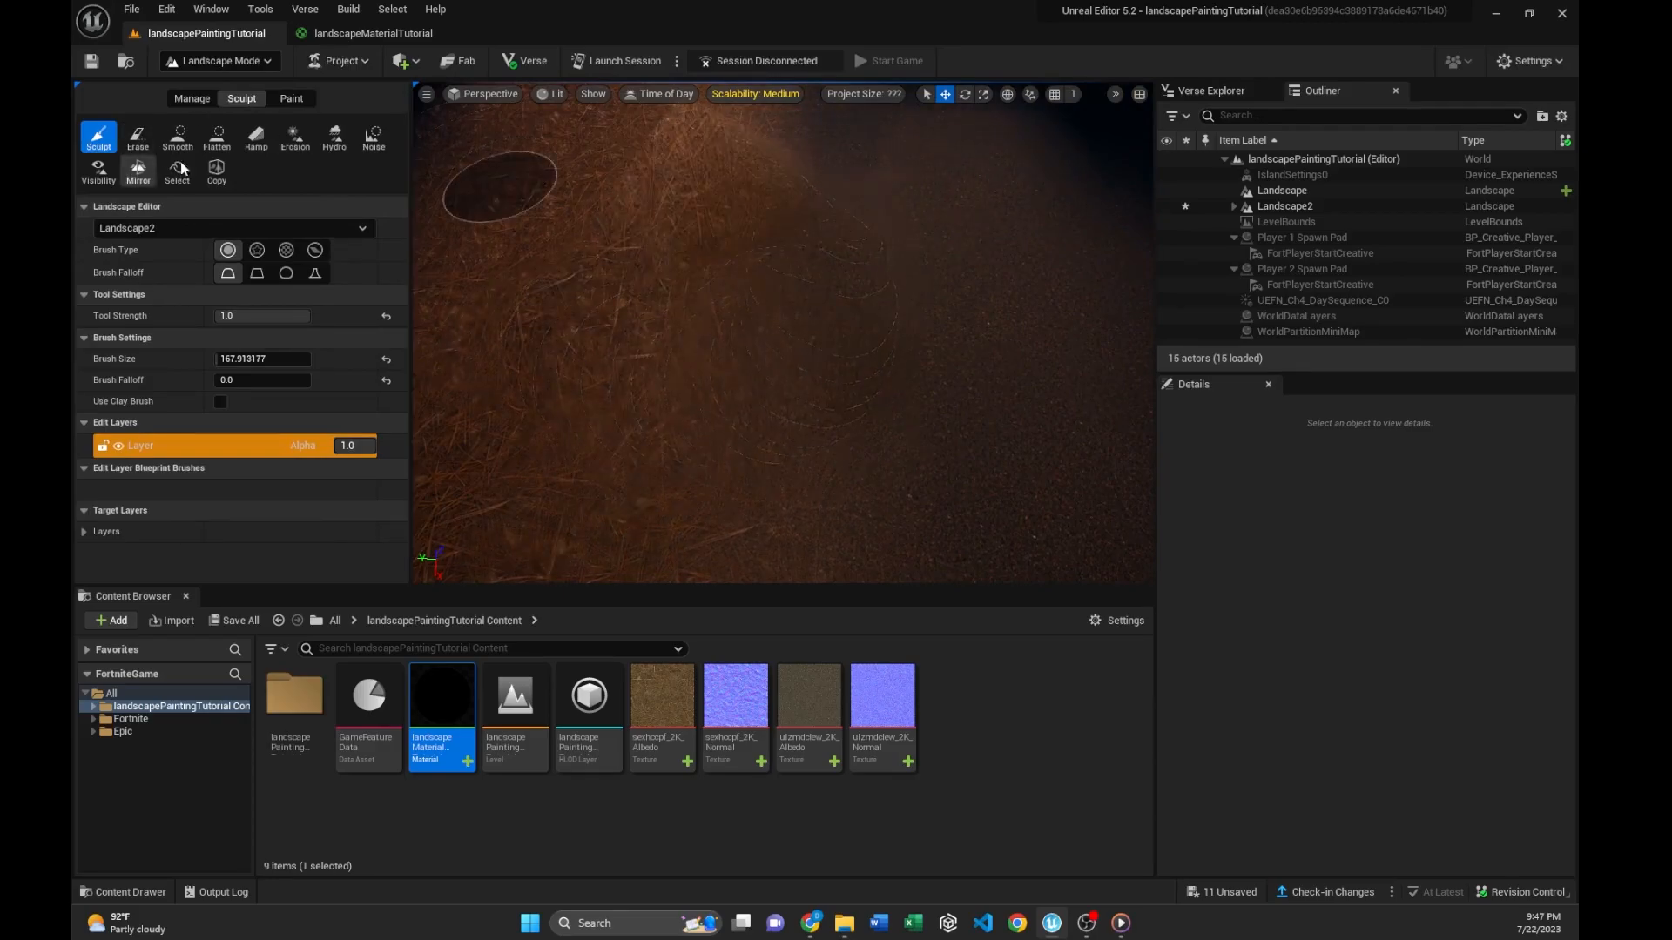
{"action": "left_click", "coordinate": [177, 138]}
{"action": "mouse_move", "coordinate": [783, 268]}
{"action": "left_mouse_down"}
{"action": "mouse_move", "coordinate": [522, 251]}
{"action": "mouse_move", "coordinate": [630, 306]}
{"action": "mouse_move", "coordinate": [749, 335]}
{"action": "left_mouse_up"}
- Set the Smooth tool's brush size to about 1424 for the landscape
{"action": "mouse_move", "coordinate": [749, 334]}
{"action": "right_mouse_down"}
{"action": "mouse_move", "coordinate": [862, 253]}
{"action": "mouse_move", "coordinate": [879, 261]}
{"action": "right_mouse_up"}
{"action": "mouse_move", "coordinate": [691, 395]}
{"action": "right_mouse_down"}
{"action": "mouse_move", "coordinate": [749, 418]}
{"action": "mouse_move", "coordinate": [923, 384]}
{"action": "mouse_move", "coordinate": [1010, 444]}
{"action": "mouse_move", "coordinate": [1036, 431]}
{"action": "right_mouse_up"}
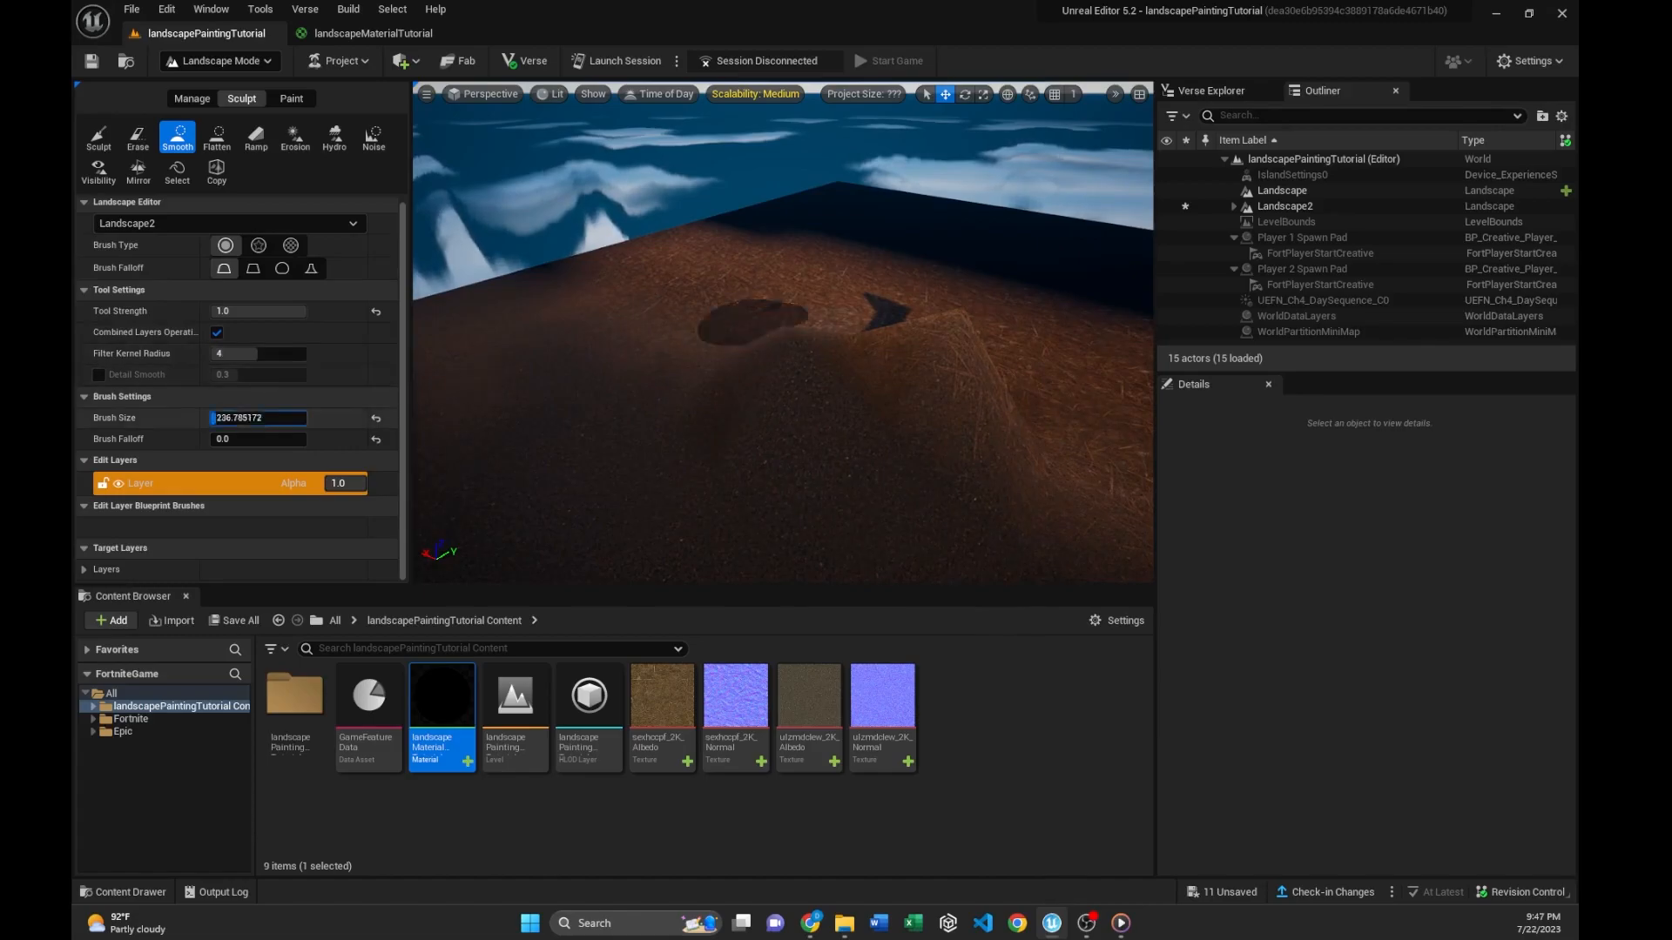
{"action": "left_click_drag", "start_coordinate": [219, 418], "coordinate": [250, 418]}
{"action": "right_click_drag", "start_coordinate": [787, 351], "coordinate": [779, 325]}
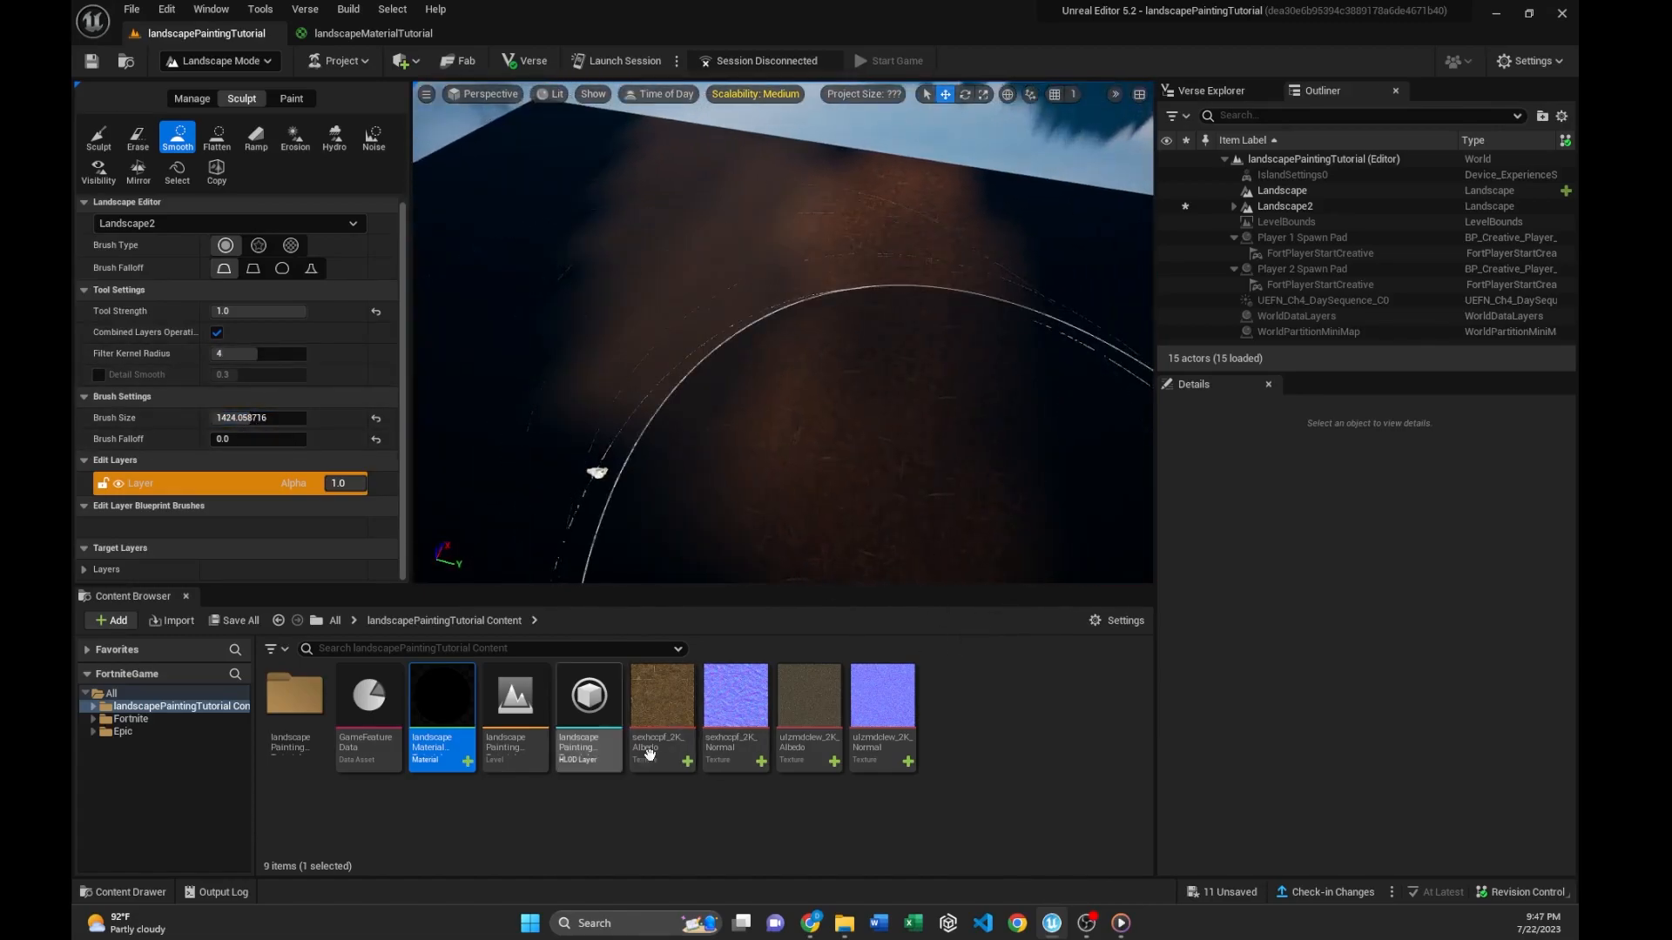
- Review the material graph's texture samples, layer blends and parameters and how they feed the material output
{"action": "left_click", "coordinate": [355, 32]}
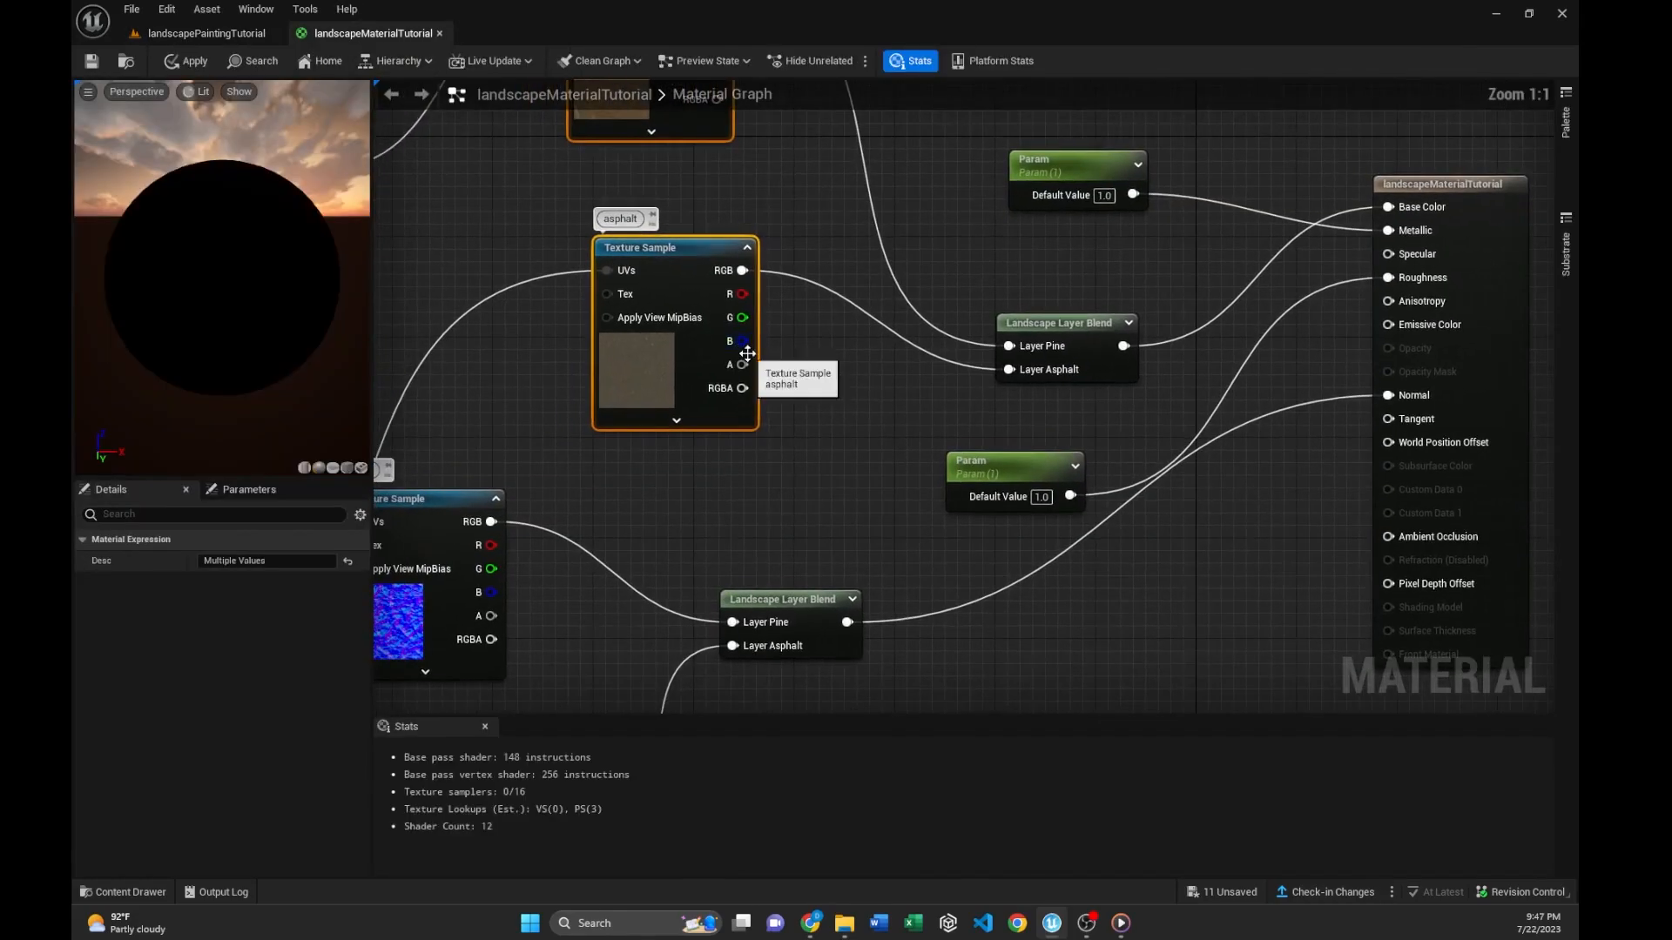
{"action": "scroll", "coordinate": [850, 354], "scroll_direction": "down", "scroll_amount": 7}
{"action": "scroll", "coordinate": [709, 378], "scroll_direction": "up", "scroll_amount": 5}
{"action": "scroll", "coordinate": [741, 373], "scroll_direction": "down", "scroll_amount": 5}
{"action": "scroll", "coordinate": [735, 371], "scroll_direction": "up", "scroll_amount": 3}
{"action": "scroll", "coordinate": [728, 373], "scroll_direction": "down", "scroll_amount": 1}
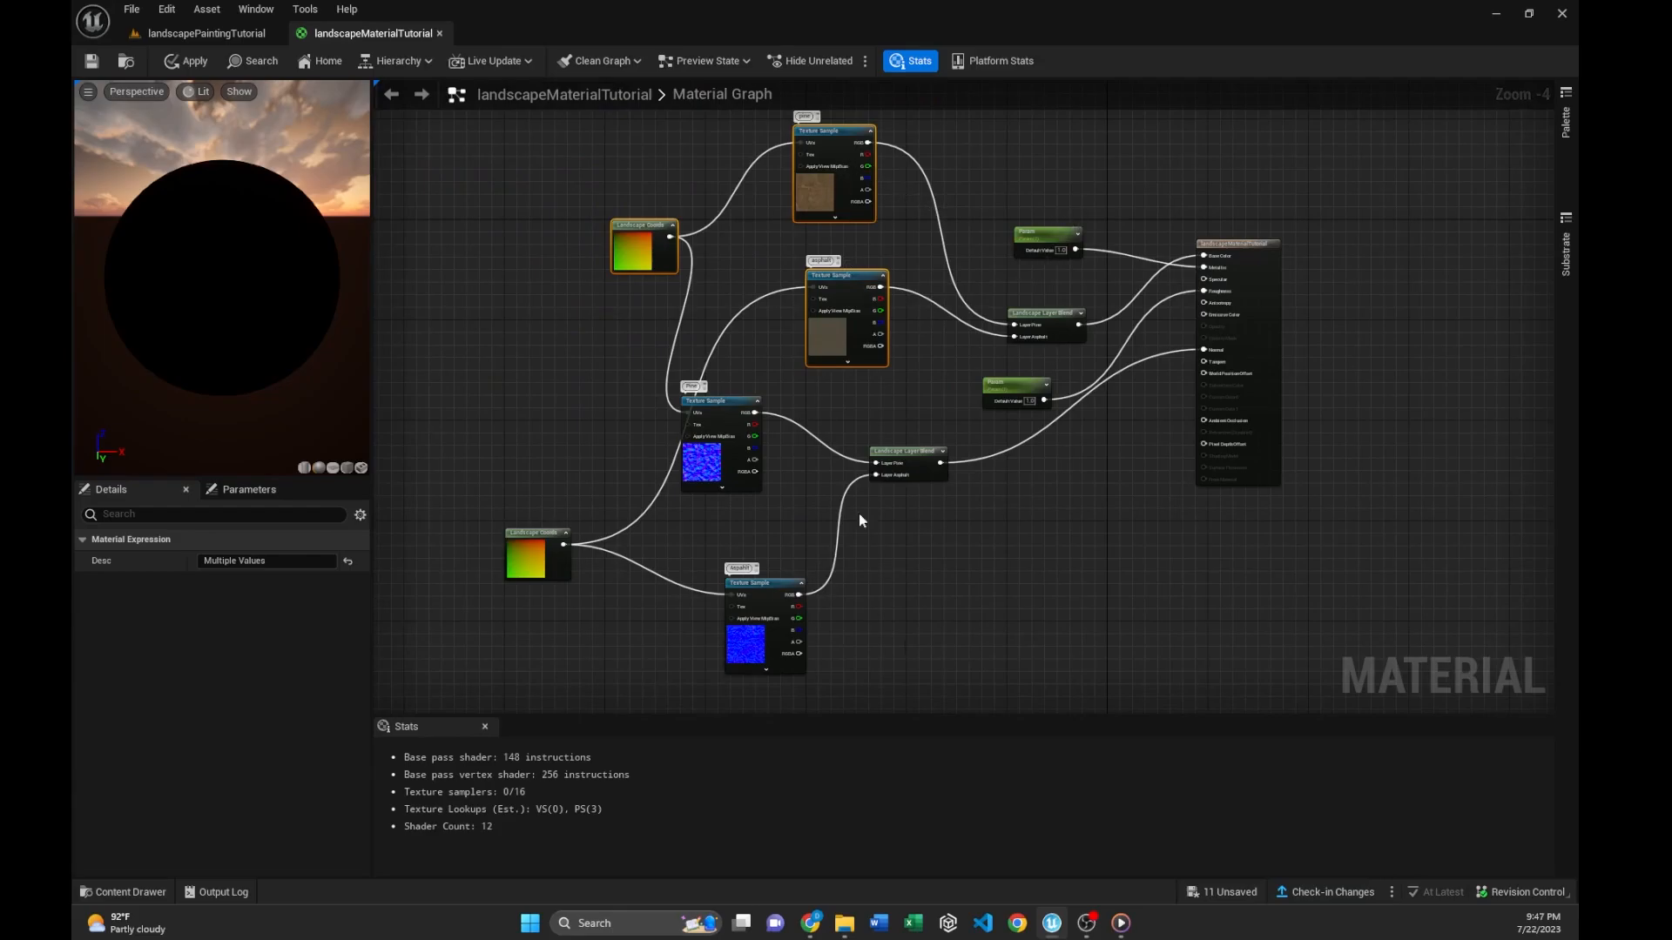
{"action": "scroll", "coordinate": [941, 457], "scroll_direction": "up", "scroll_amount": 4}
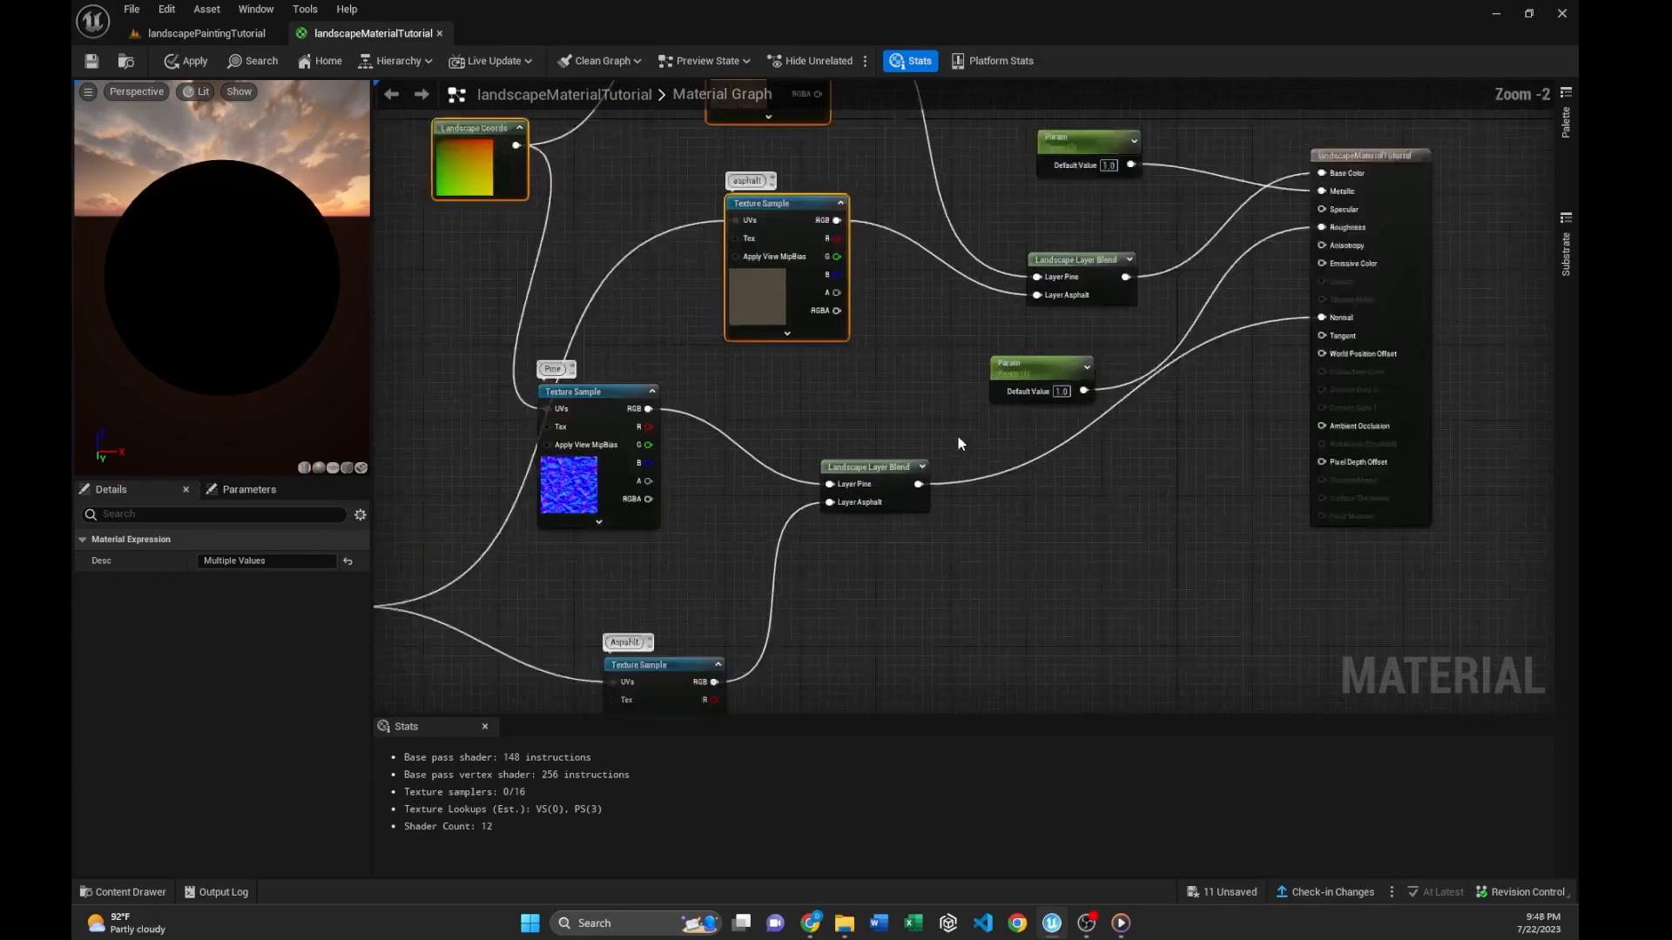
{"action": "right_click_drag", "start_coordinate": [690, 395], "coordinate": [412, 485]}
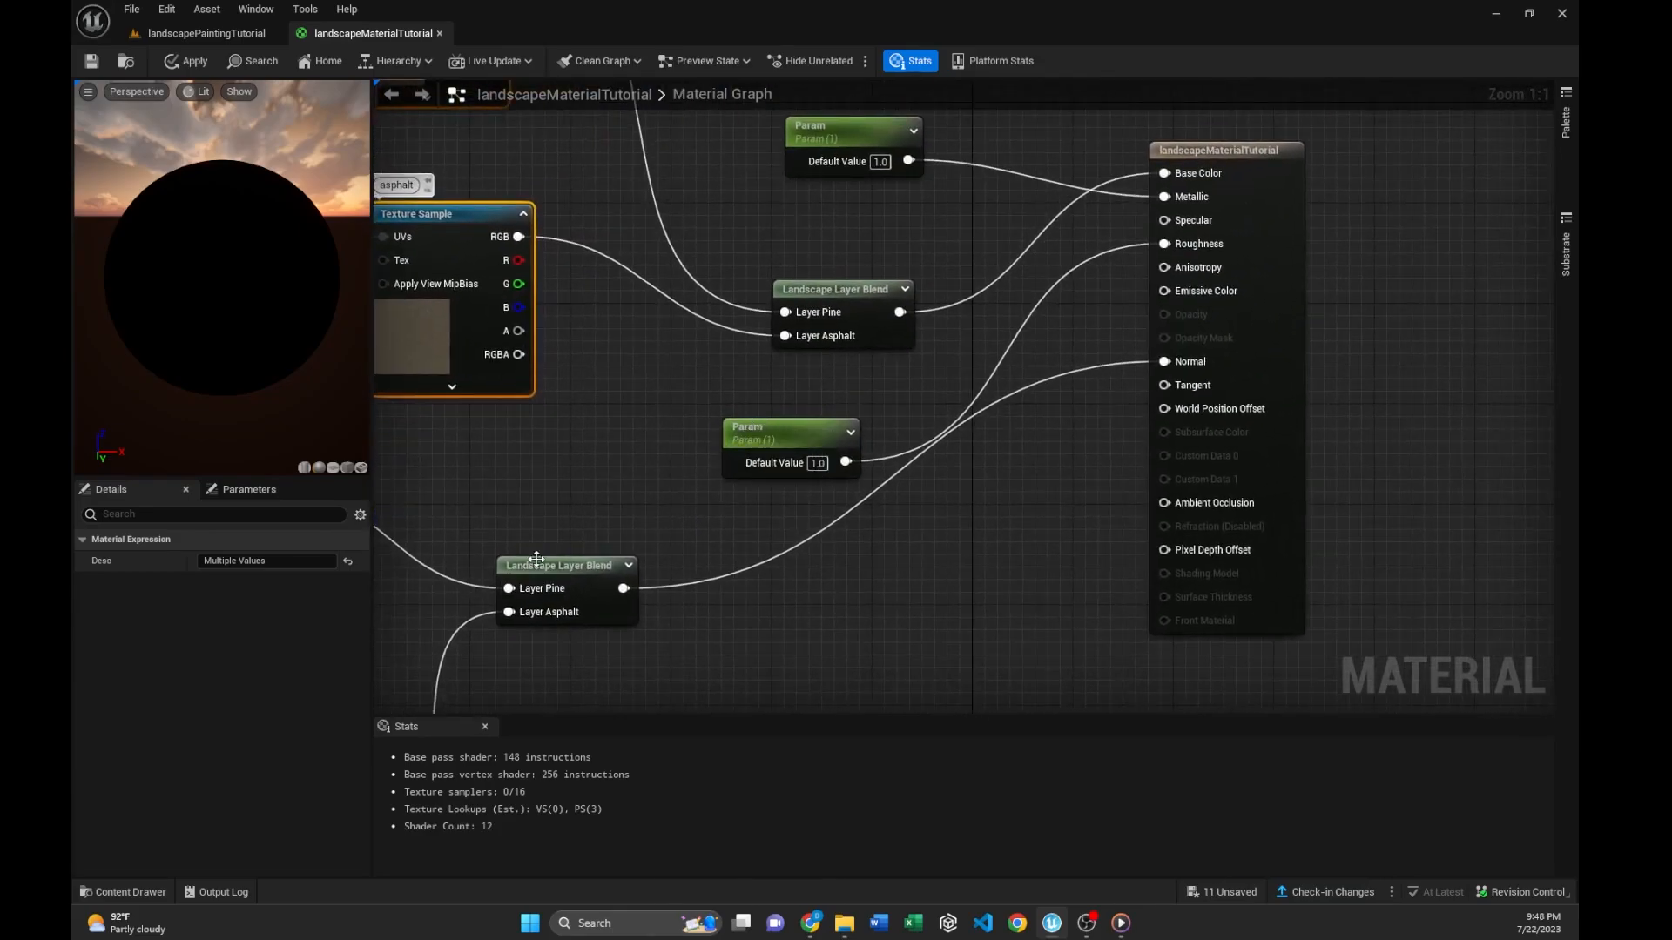
- Duplicate the Base Color Landscape Layer Blend, place the copy above the original, and delete the Metallic scalar parameter
{"action": "left_click_drag", "start_coordinate": [535, 559], "coordinate": [560, 571]}
{"action": "scroll", "coordinate": [644, 461], "scroll_direction": "down", "scroll_amount": 3}
{"action": "scroll", "coordinate": [787, 287], "scroll_direction": "up", "scroll_amount": 3}
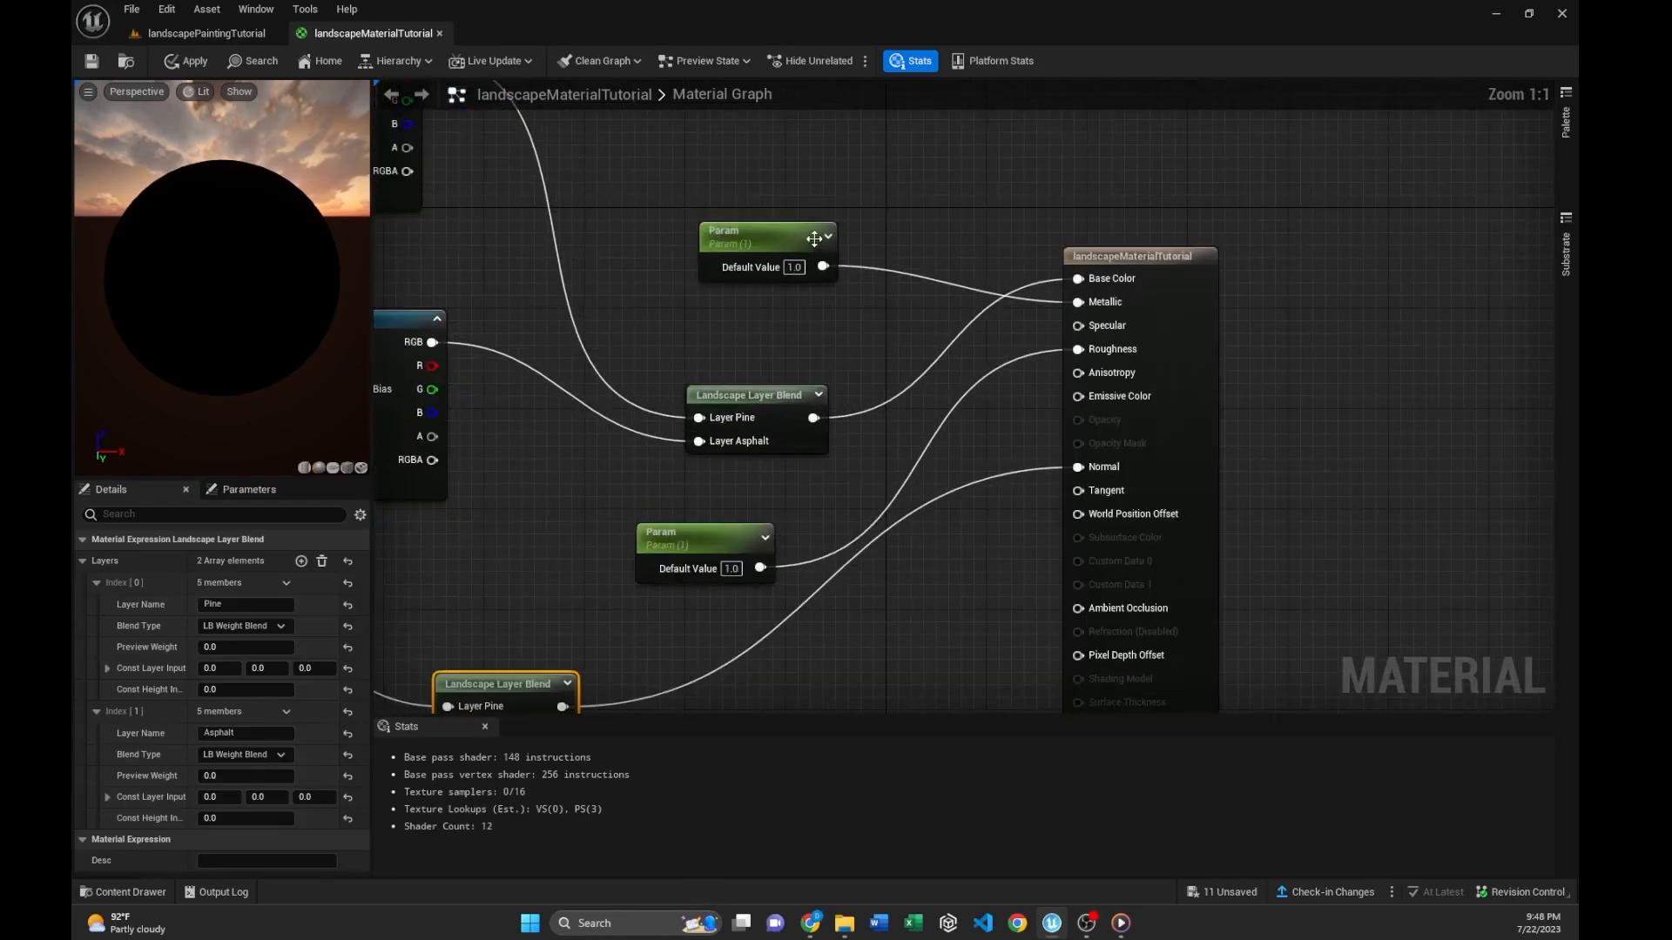
{"action": "left_click_drag", "start_coordinate": [815, 226], "coordinate": [749, 238]}
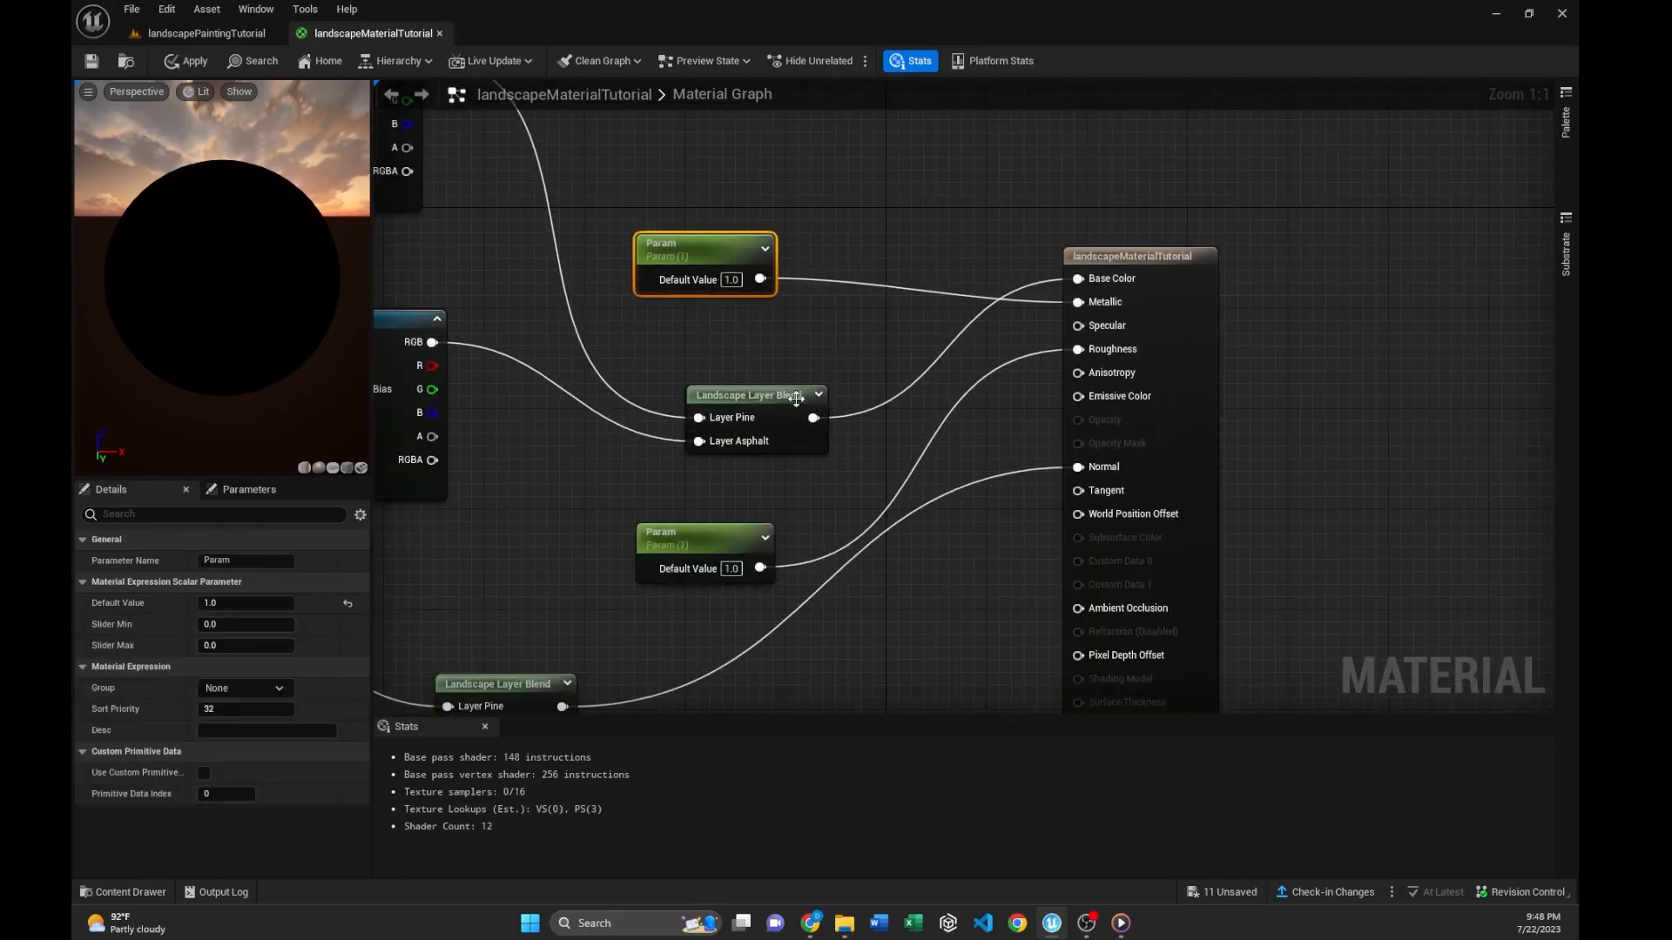
{"action": "left_click", "coordinate": [732, 395]}
{"action": "key", "text": "ctrl+d"}
{"action": "left_click_drag", "start_coordinate": [836, 385], "coordinate": [888, 212]}
{"action": "left_click_drag", "start_coordinate": [681, 250], "coordinate": [644, 250]}
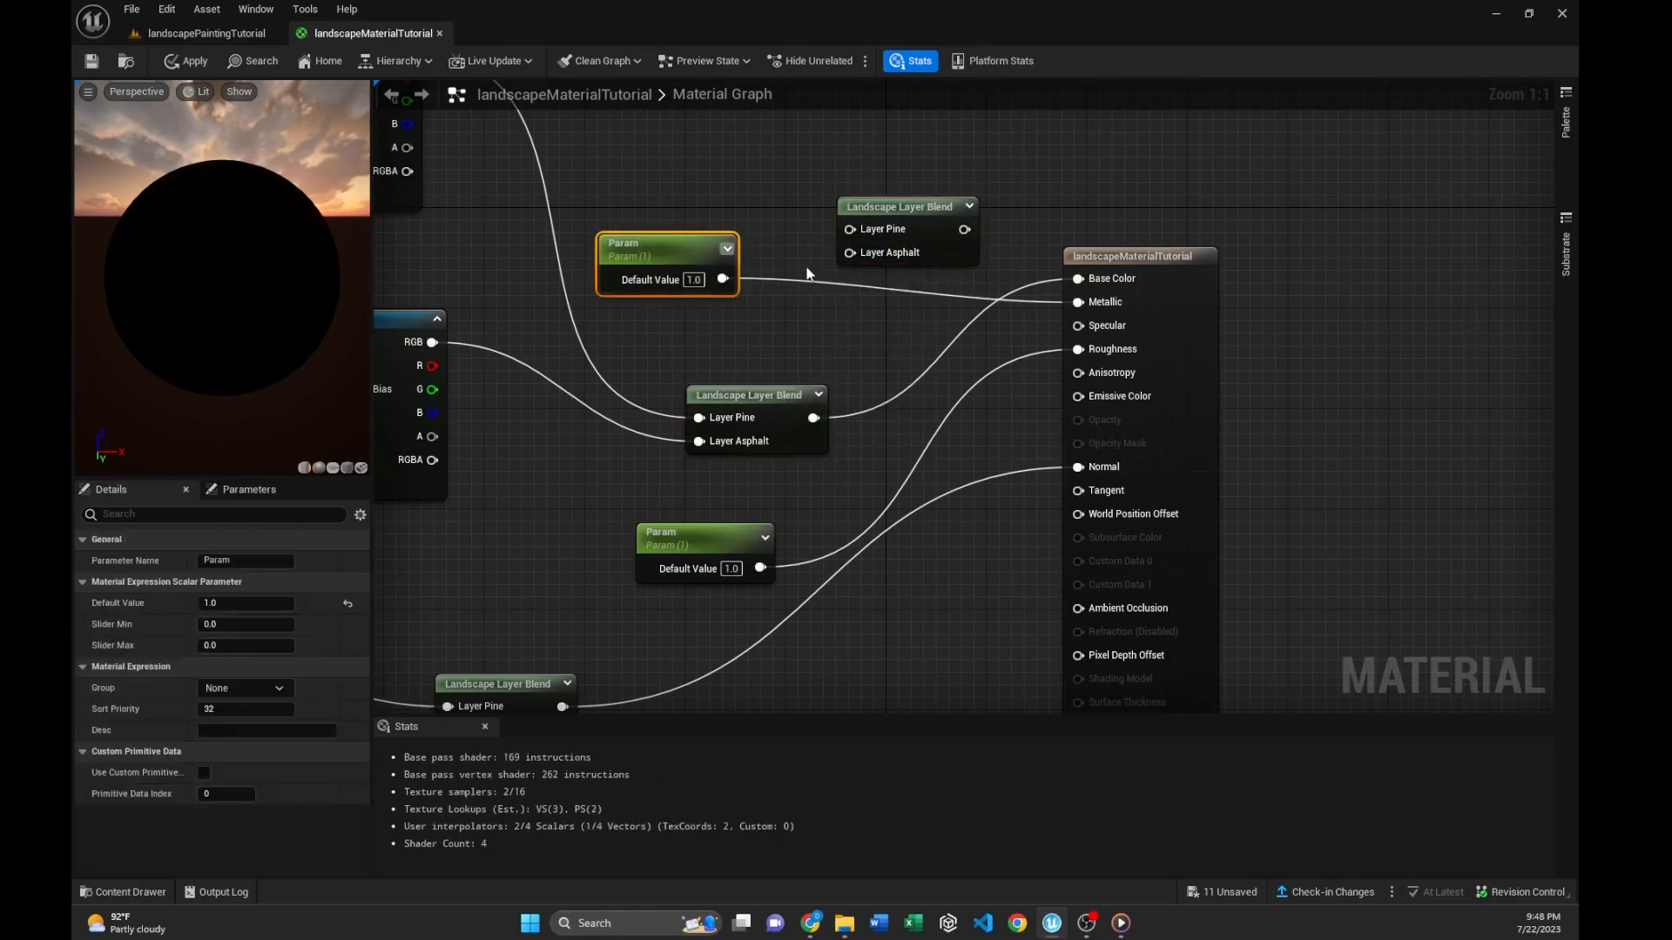
{"action": "key", "text": "Delete"}
- Add two Constant nodes with values 1.0 and 0.5 beside the duplicated Landscape Layer Blend
{"action": "right_click", "coordinate": [686, 242]}
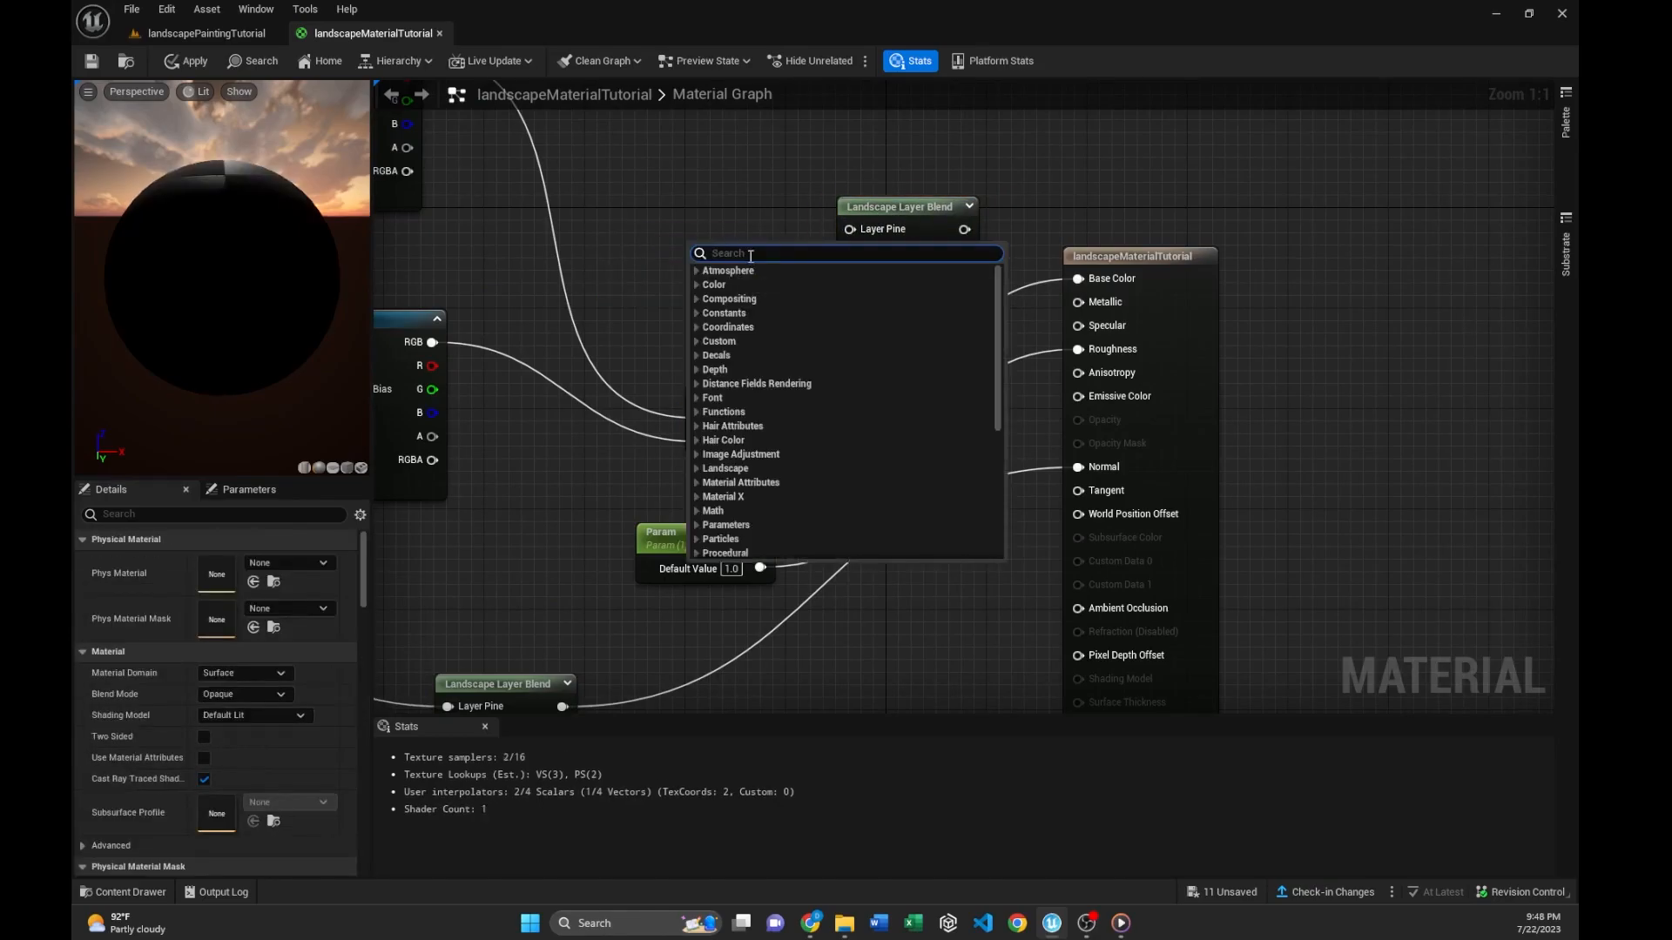
{"action": "type", "text": "cont"}
{"action": "type", "text": "t"}
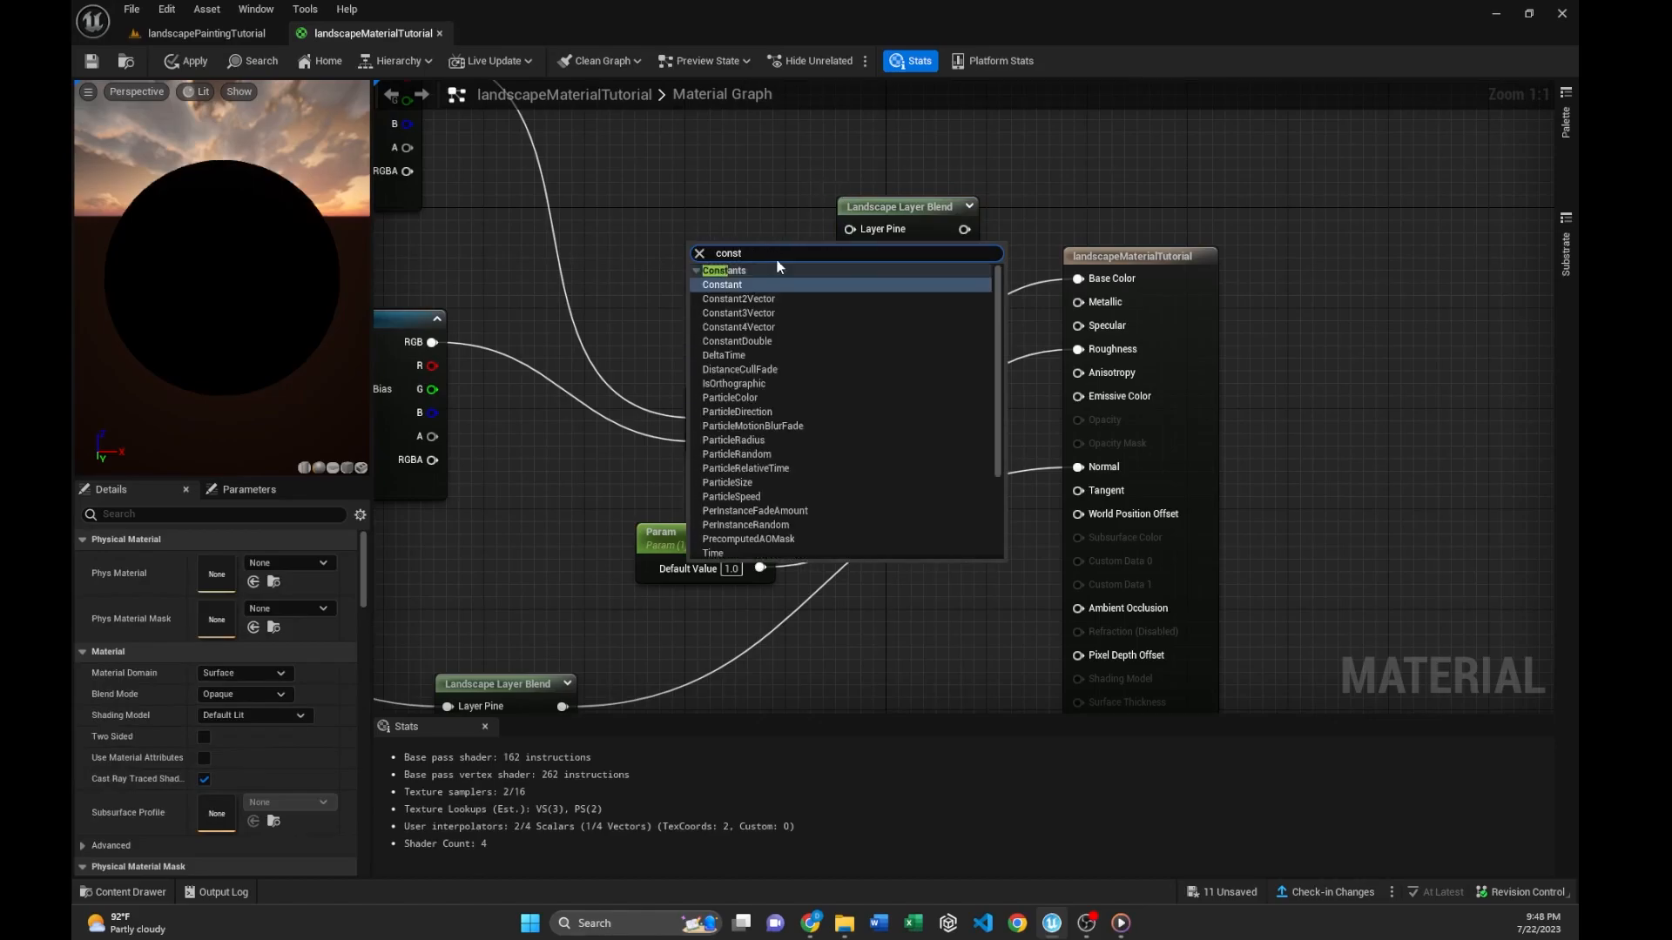
{"action": "left_click", "coordinate": [759, 284]}
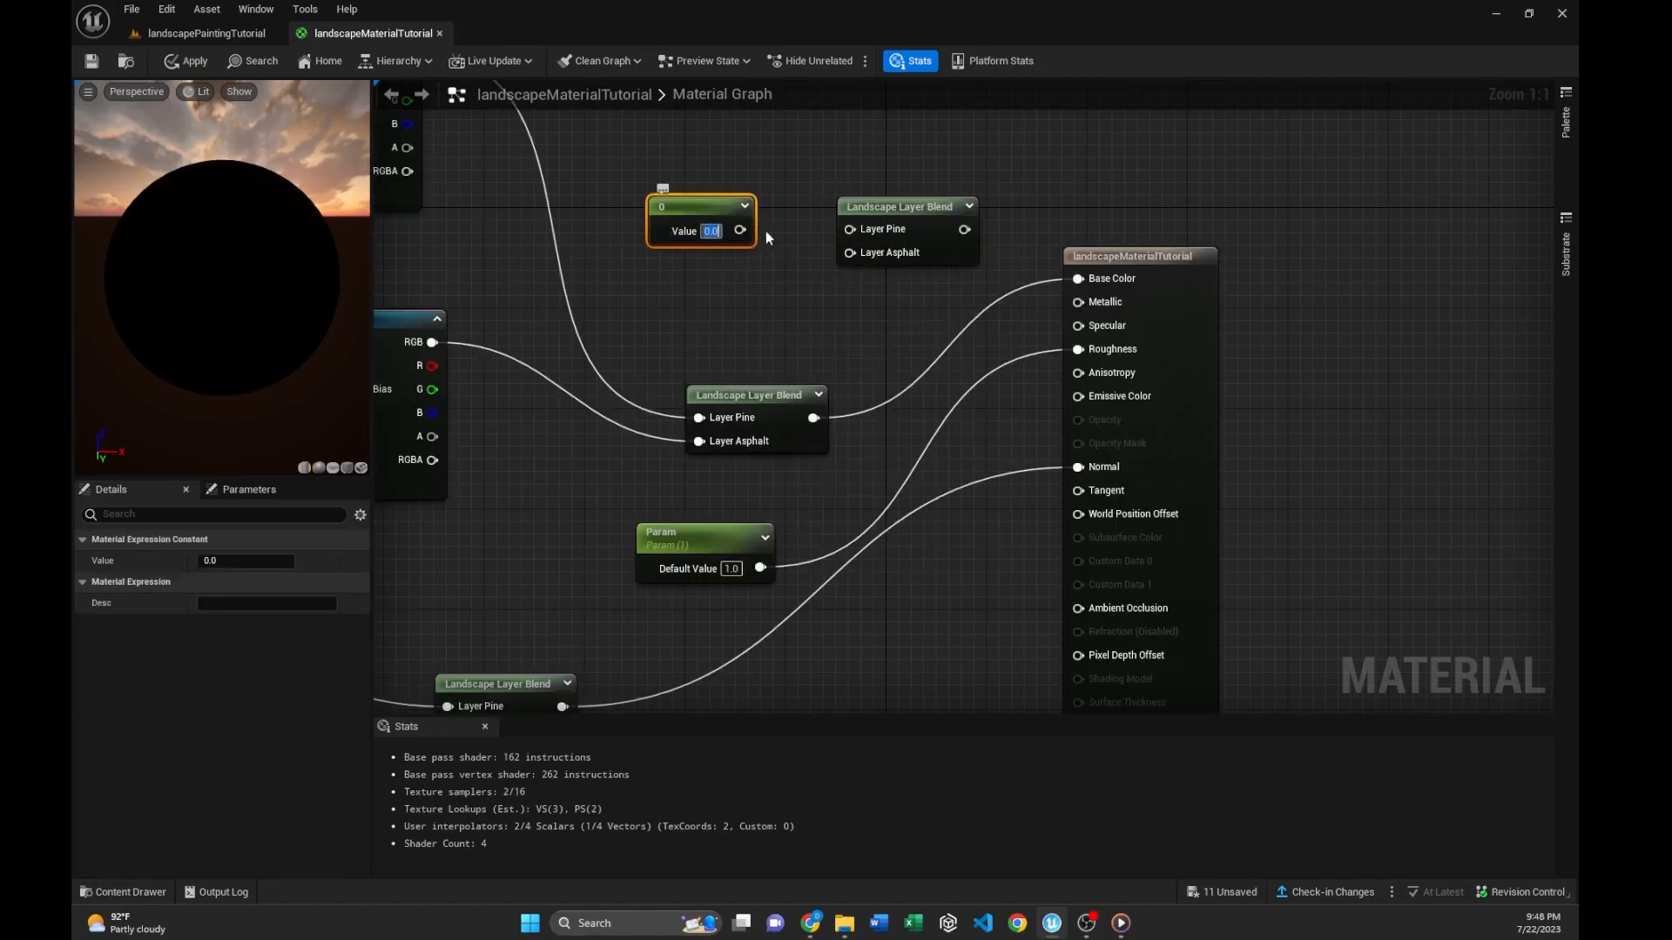
{"action": "type", "text": "1"}
{"action": "right_click", "coordinate": [764, 285]}
{"action": "type", "text": "consta"}
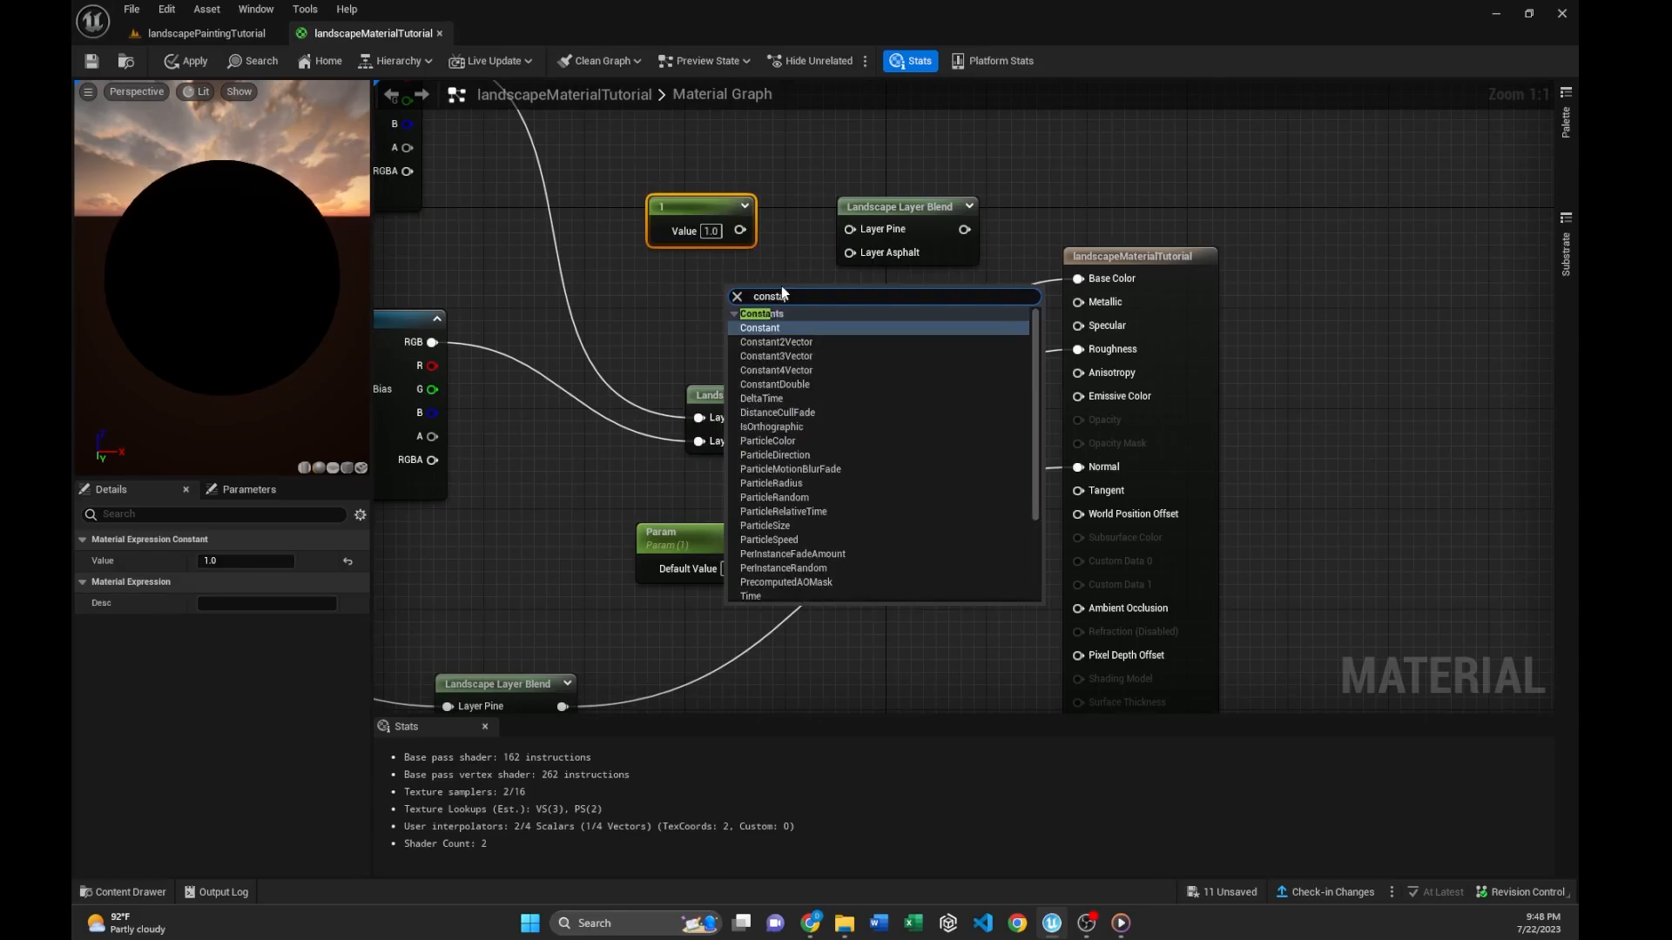
{"action": "key", "text": "Return"}
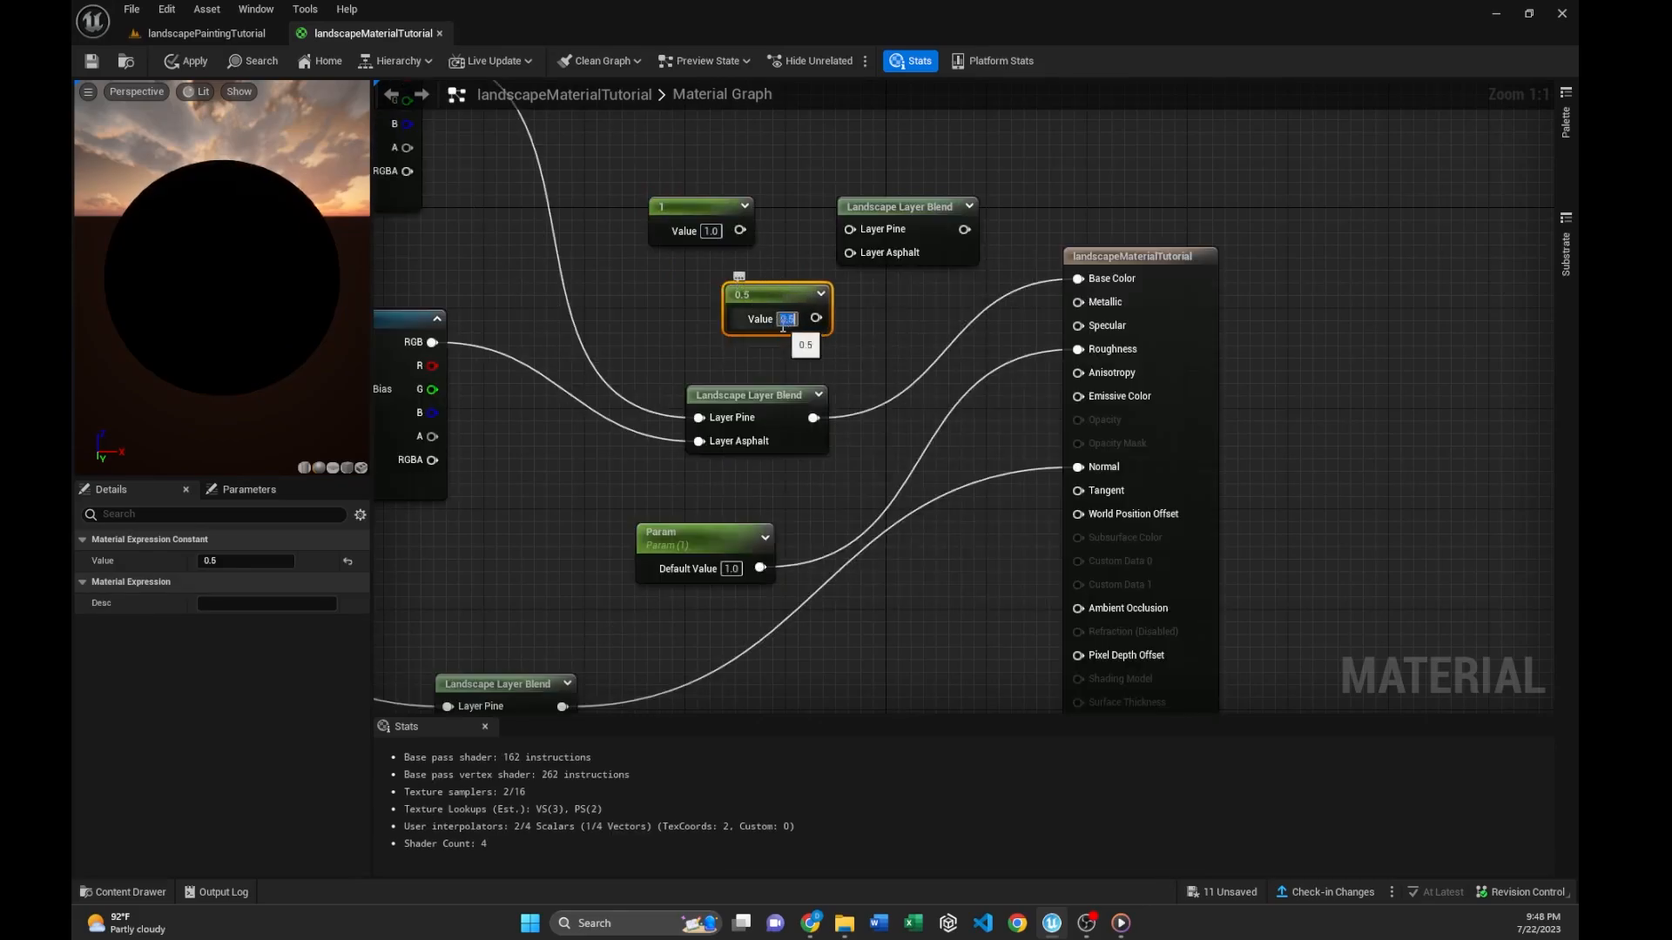
- Connect constant 1.0 to Layer Pine, 0.5 to Layer Asphalt and the blend to Metallic, and save the material
{"action": "left_click_drag", "start_coordinate": [816, 317], "coordinate": [849, 253]}
{"action": "left_click_drag", "start_coordinate": [740, 230], "coordinate": [852, 229]}
{"action": "left_click_drag", "start_coordinate": [964, 229], "coordinate": [1070, 302]}
{"action": "left_click", "coordinate": [1000, 220]}
{"action": "left_click_drag", "start_coordinate": [964, 230], "coordinate": [1079, 301]}
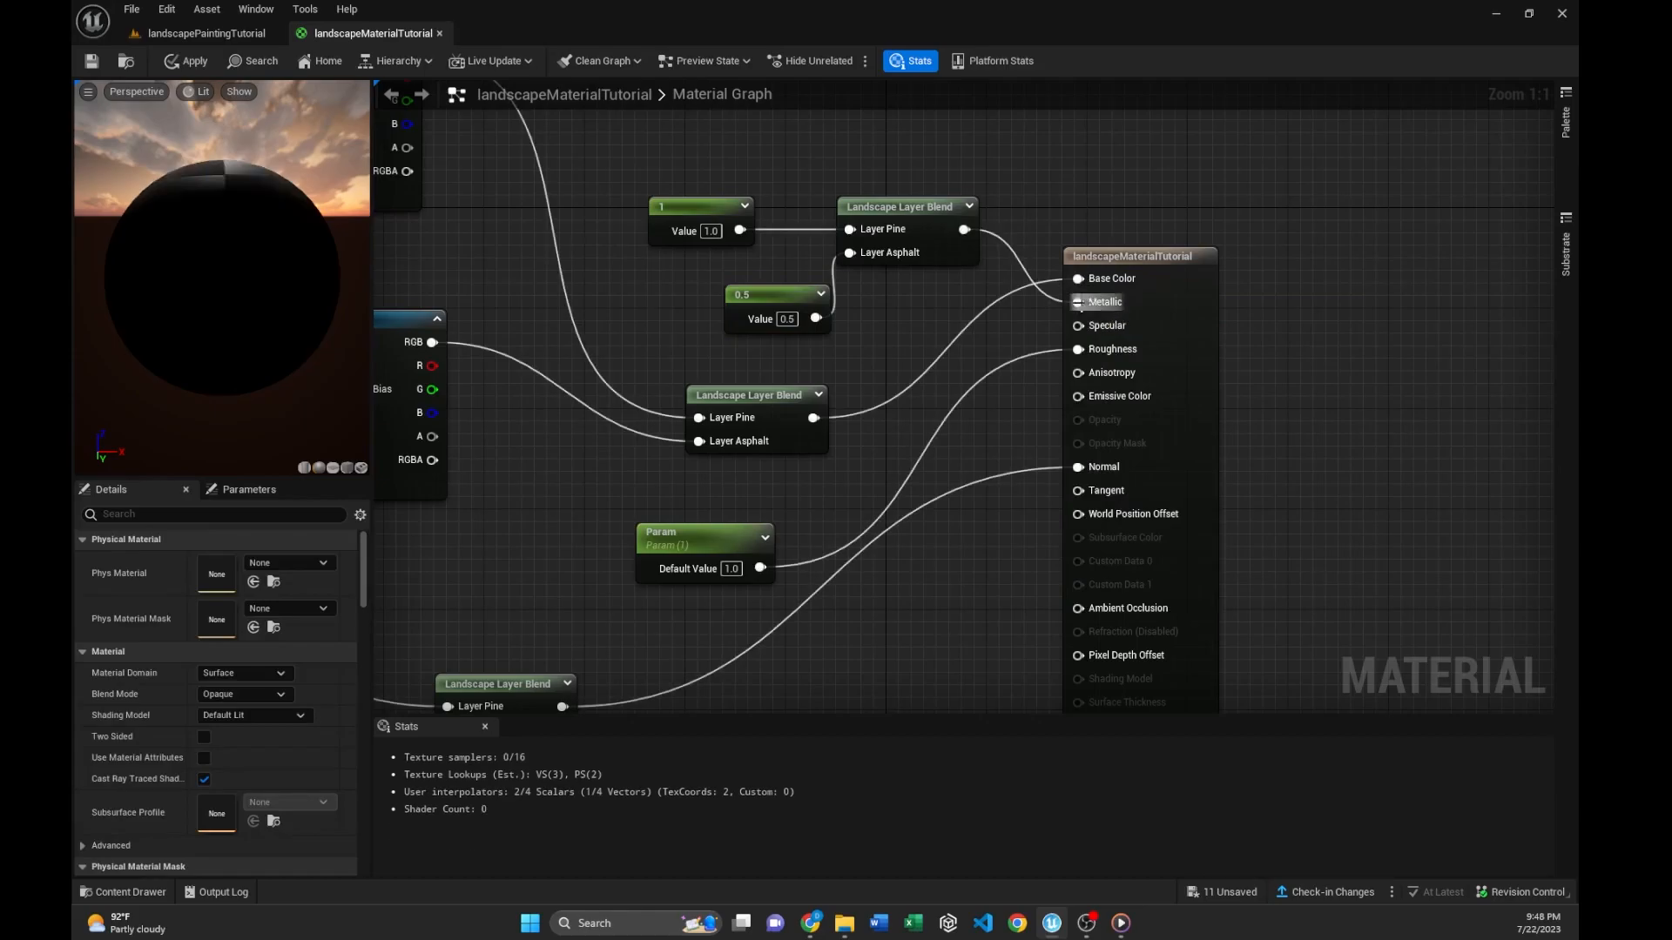
{"action": "key", "text": "ctrl+s"}
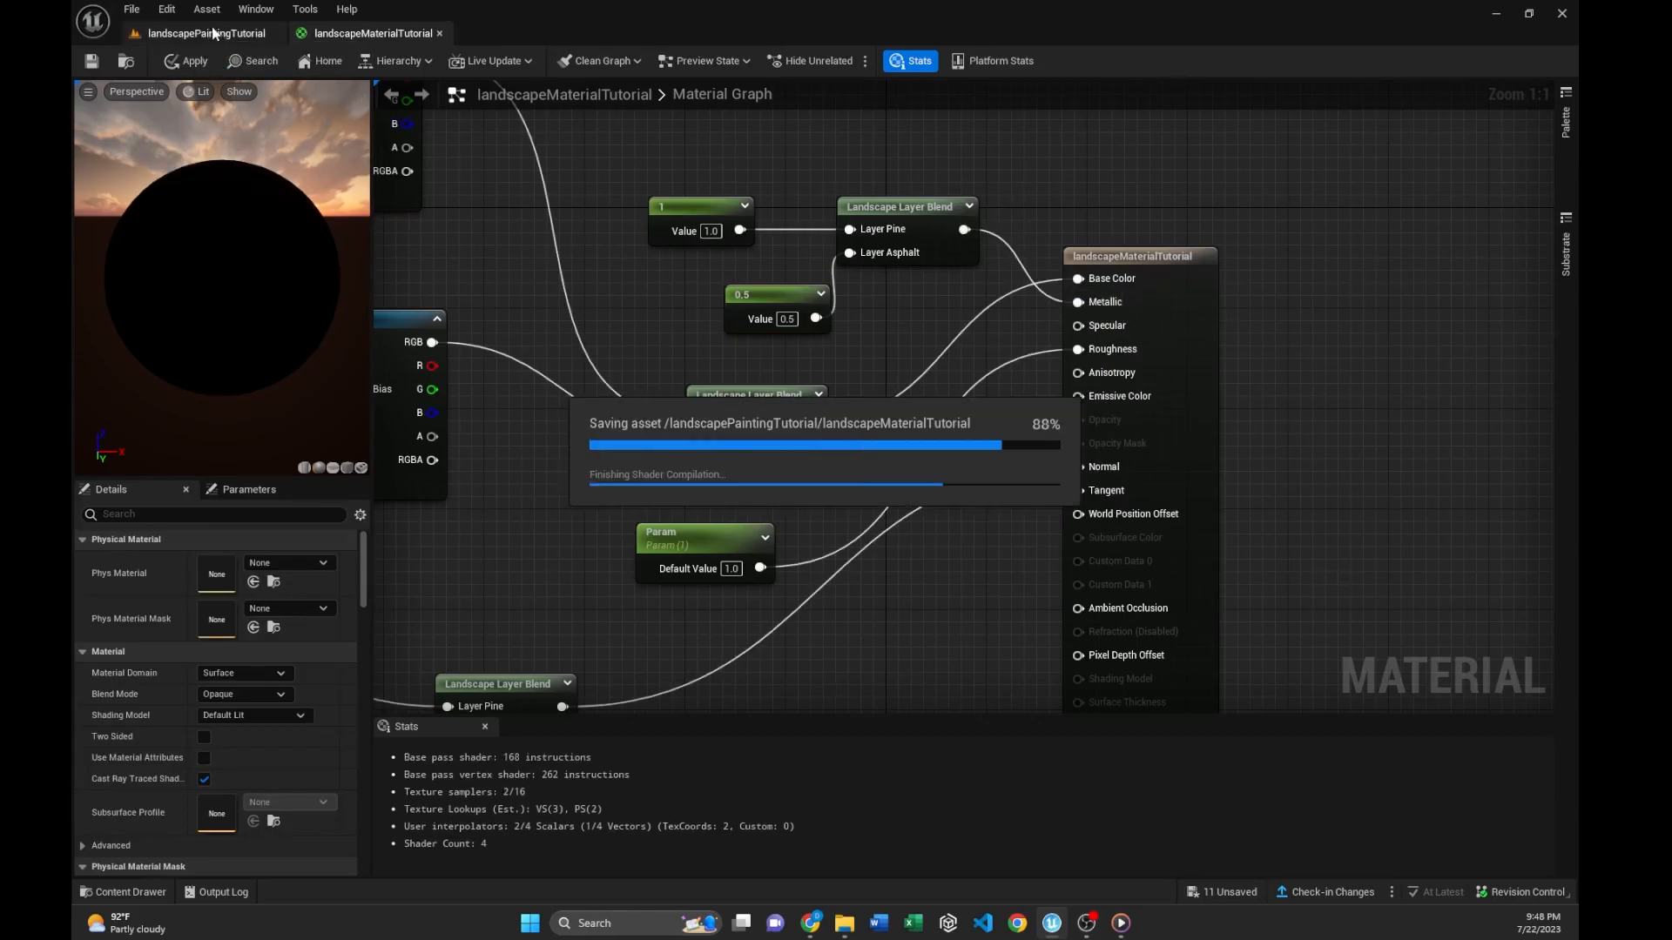
- Return to the level and inspect the updated pine and asphalt surfaces on the landscape up close
{"action": "left_click", "coordinate": [207, 33]}
{"action": "right_click_drag", "start_coordinate": [900, 352], "coordinate": [682, 260]}
{"action": "key", "text": "w"}
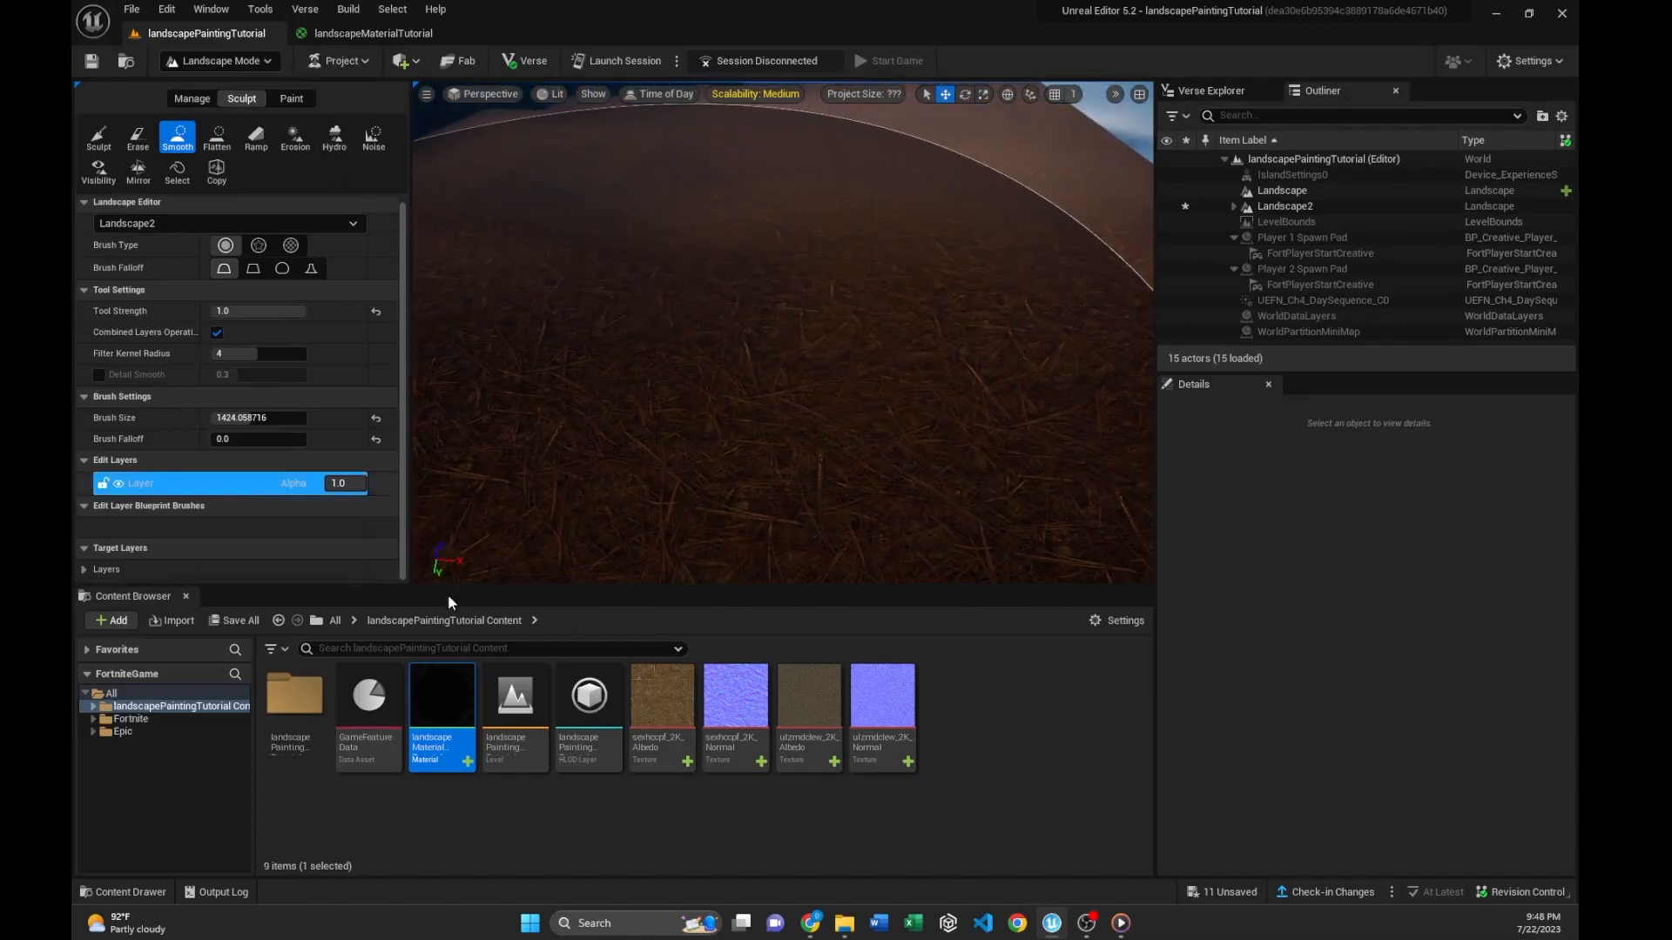